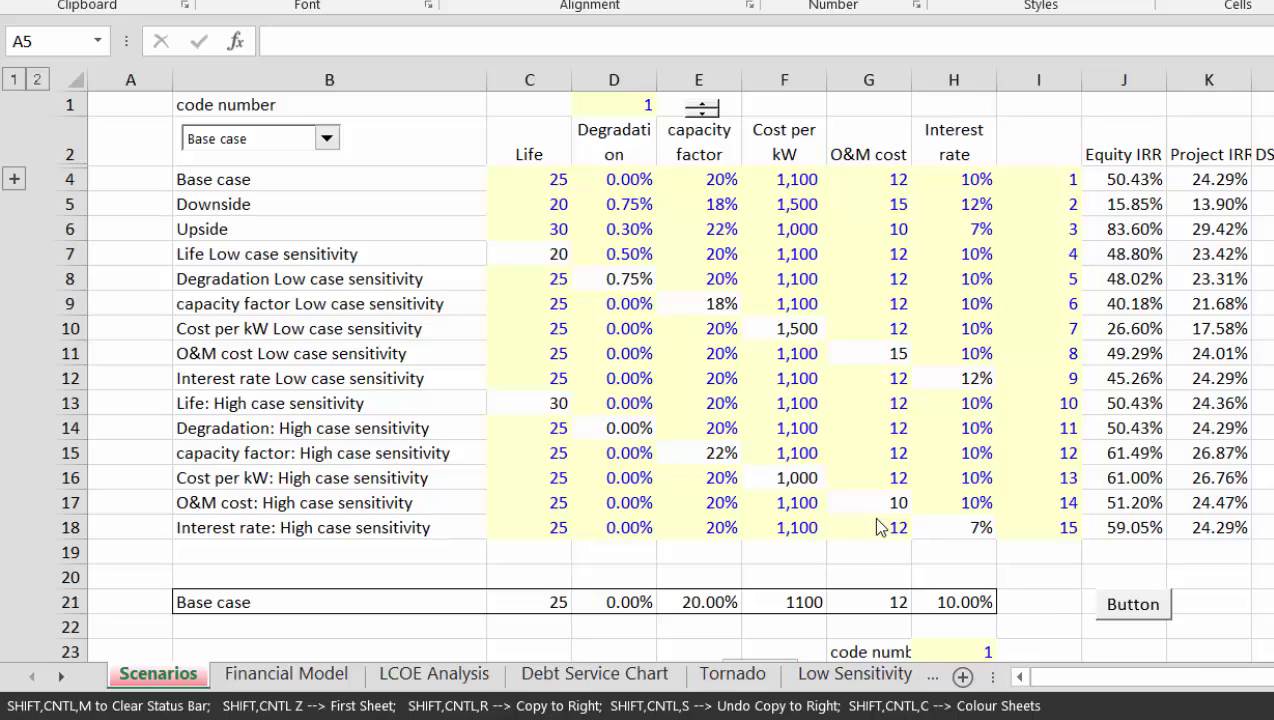
# On the Financial Model sheet, make the Simple LCOE row (160.00) bold with top and bottom borders
pyautogui.click(285, 674)
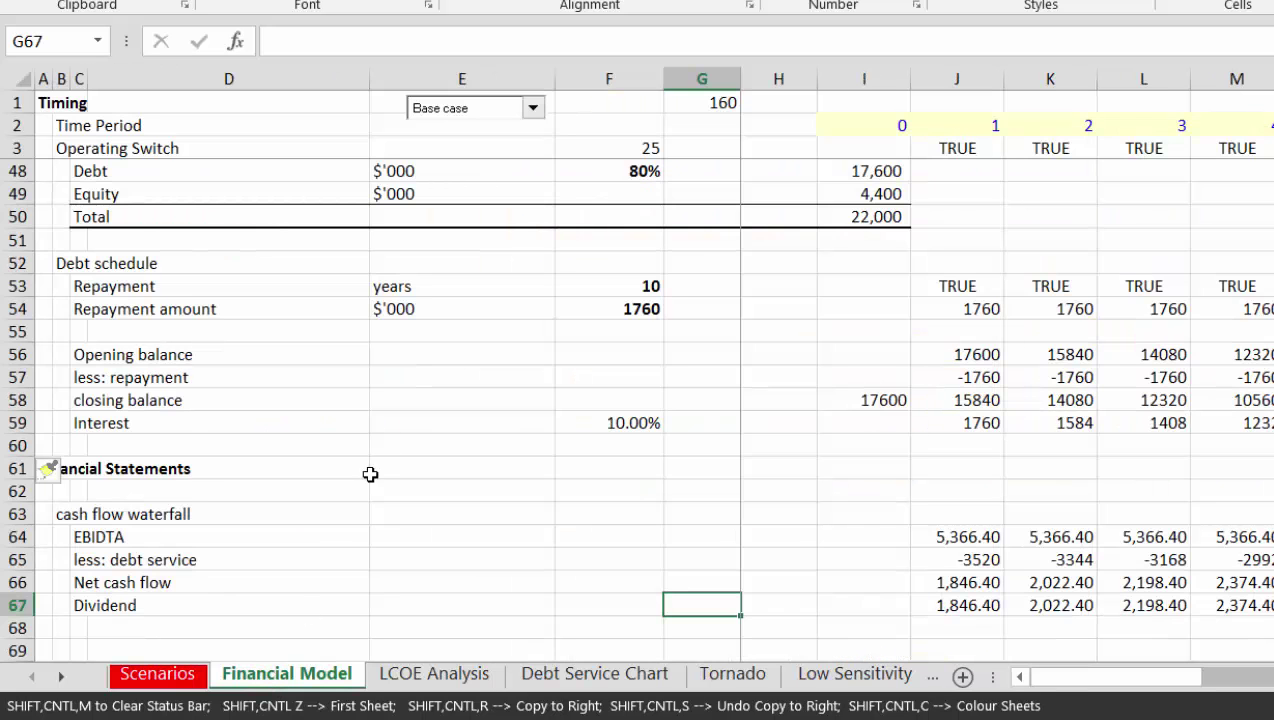
pyautogui.press('Right')
pyautogui.press('Left')
pyautogui.press('Left')
pyautogui.press('Left')
pyautogui.press('Left')
pyautogui.press('Left')
pyautogui.press('Left')
pyautogui.press('Left')
pyautogui.press('pageup')
pyautogui.press('pageup')
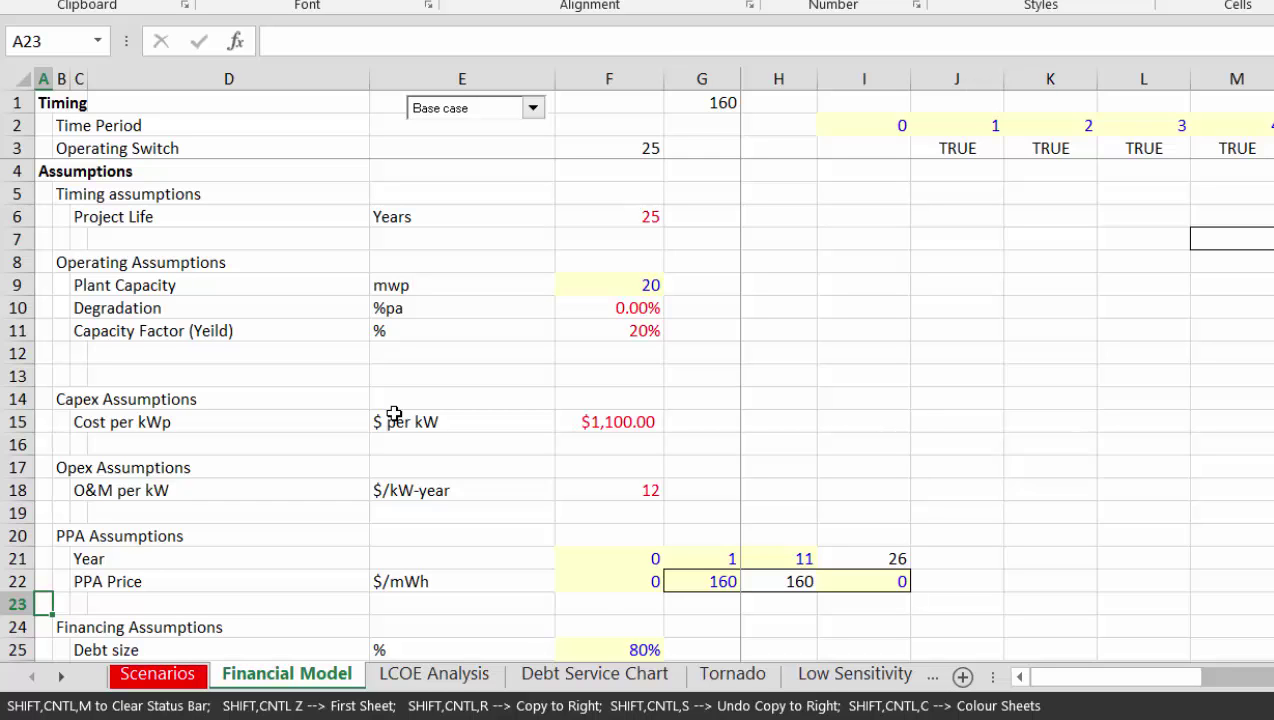
pyautogui.press('pagedown')
pyautogui.press('pagedown')
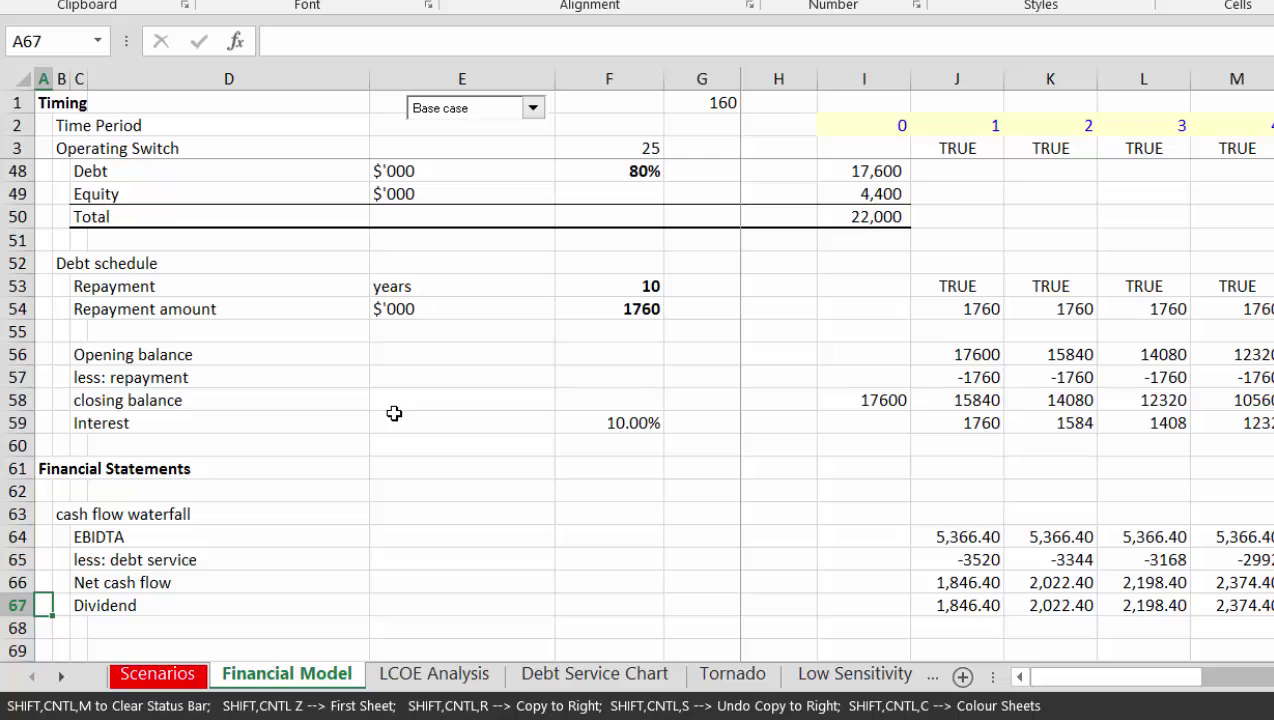
pyautogui.press('Up')
pyautogui.press('Up')
pyautogui.press('Up')
pyautogui.press('Up')
pyautogui.press('Up')
pyautogui.press('Up')
pyautogui.press('Up')
pyautogui.press('Up')
pyautogui.press('Up')
pyautogui.press('Up')
pyautogui.press('pagedown')
pyautogui.press('Down')
pyautogui.press('Down')
pyautogui.press('Down')
pyautogui.press('Down')
pyautogui.press('Down')
pyautogui.press('Down')
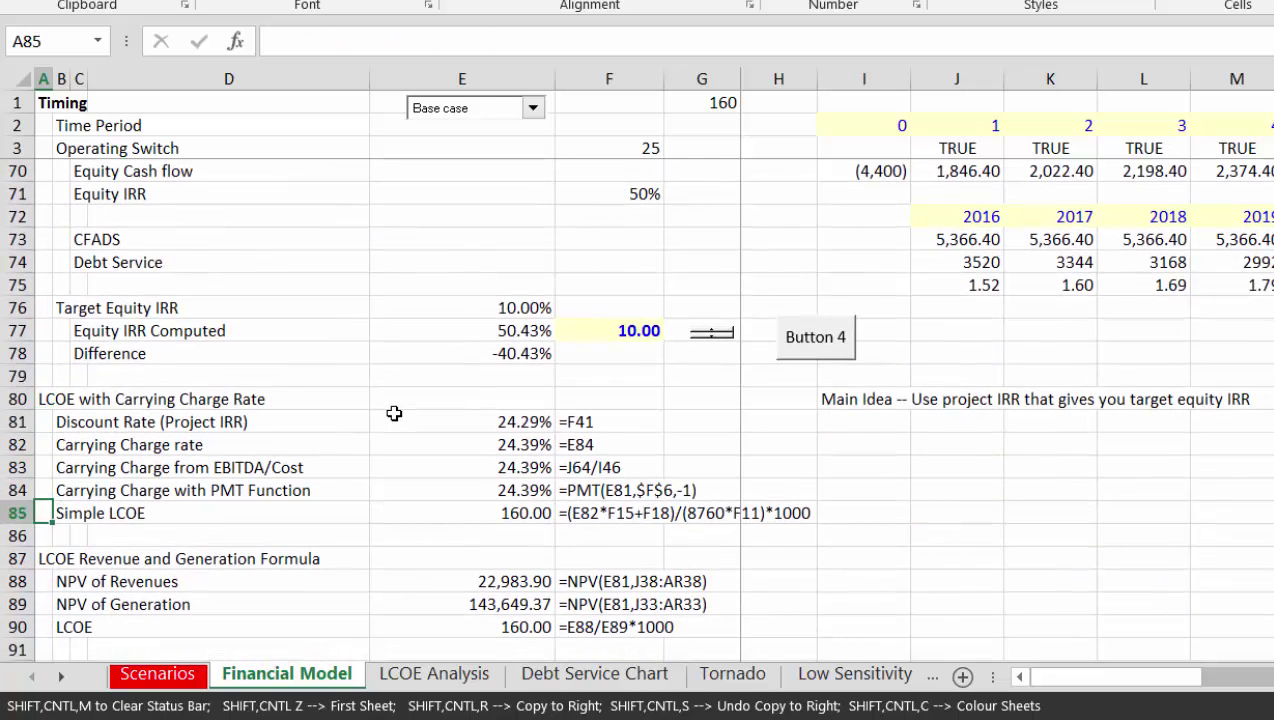
pyautogui.press('Right')
pyautogui.hotkey('ctrl', 'shift', 'Right')
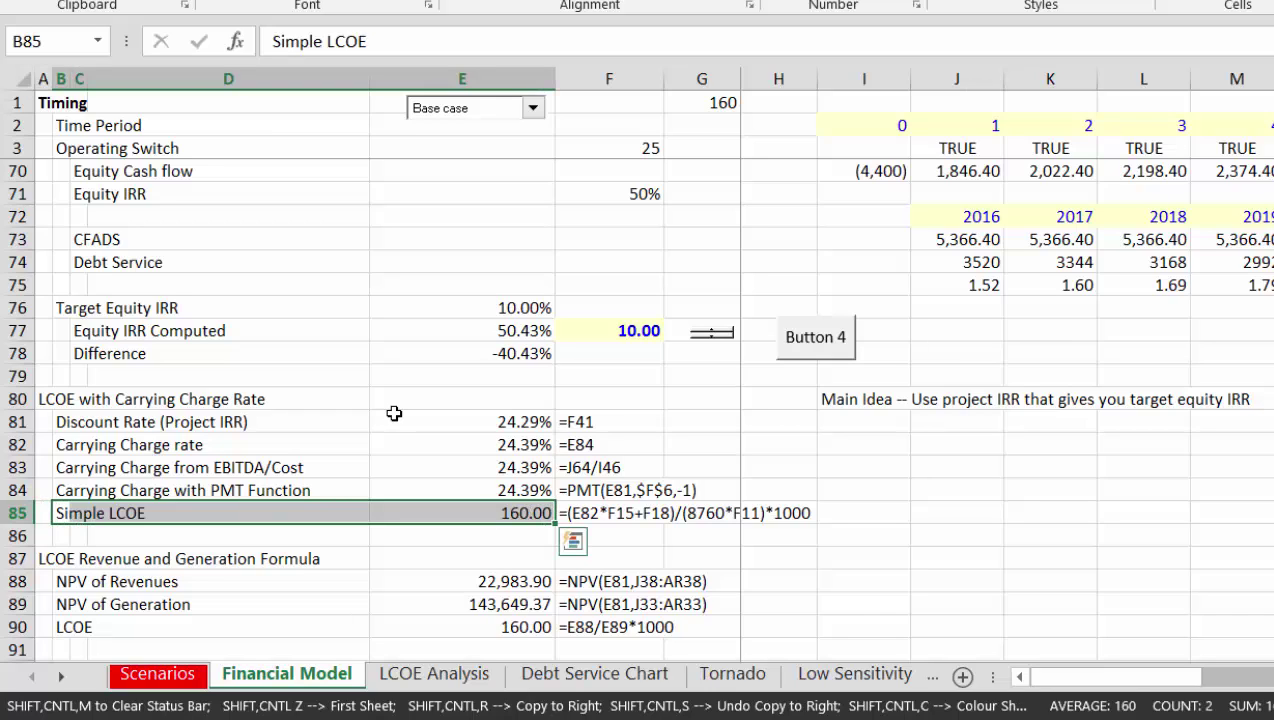
pyautogui.hotkey('ctrl', 'b')
pyautogui.hotkey('ctrl', 'shift', '7')
pyautogui.press('Down')
# Look over the rows below, then begin editing the second LCOE label in B90
pyautogui.press('Down')
pyautogui.press('Down')
pyautogui.press('Down')
pyautogui.press('Down')
pyautogui.press('Down')
pyautogui.press('Down')
pyautogui.press('Down')
pyautogui.press('Down')
pyautogui.press('Down')
pyautogui.press('Up')
pyautogui.press('Down')
pyautogui.press('Down')
pyautogui.press('Down')
pyautogui.press('Down')
pyautogui.press('Up')
pyautogui.press('Up')
pyautogui.press('Up')
pyautogui.press('Up')
pyautogui.press('Up')
pyautogui.press('Up')
pyautogui.press('Up')
pyautogui.press('Up')
pyautogui.press('F2')
# Extend the B90 label to 'LCOE from NPV Revenues/NPV of Generation)', fixing typos, and bold it
pyautogui.write('from')
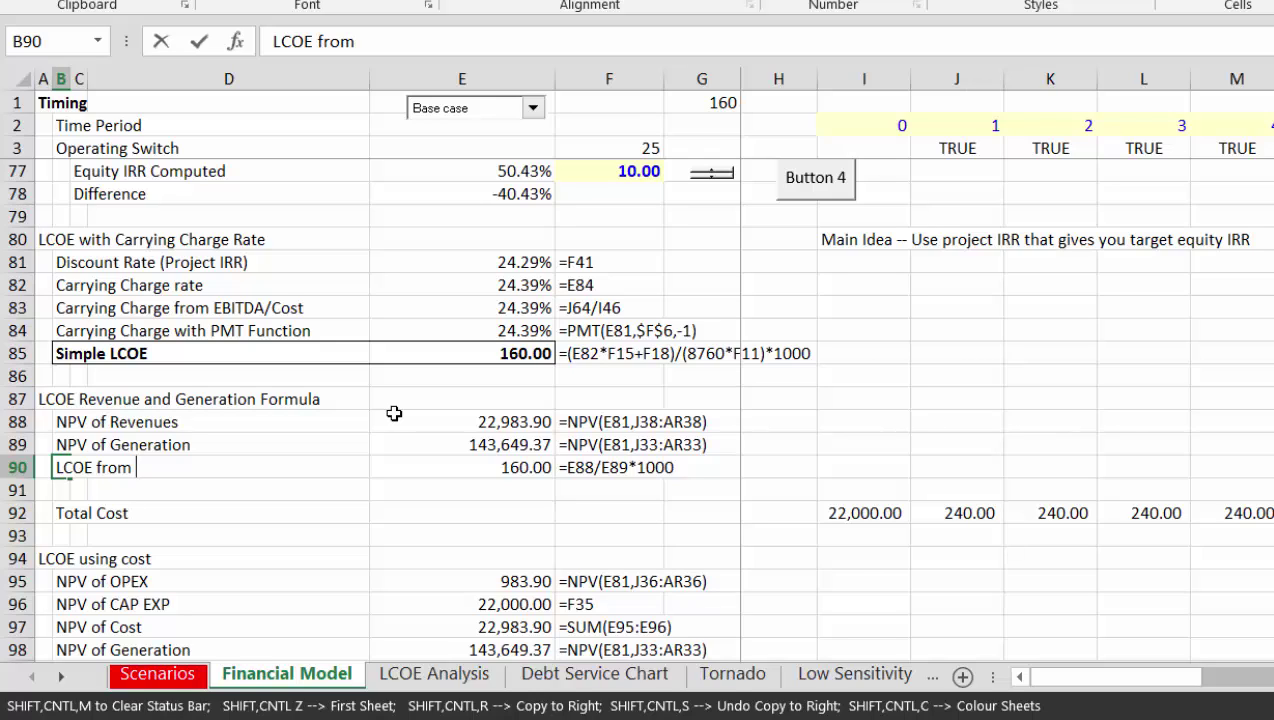
pyautogui.write('NPV Revenues')
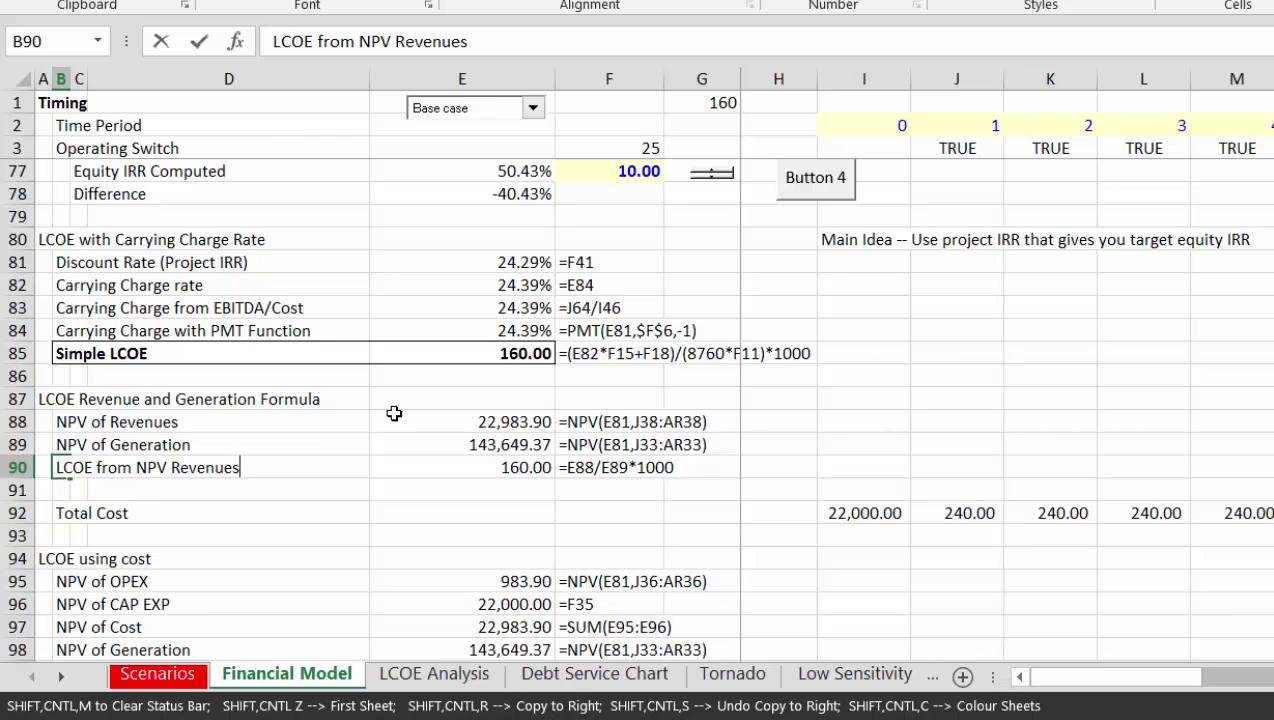
pyautogui.write('/NPV of Generation)')
pyautogui.hotkey('ctrl', 'Return')
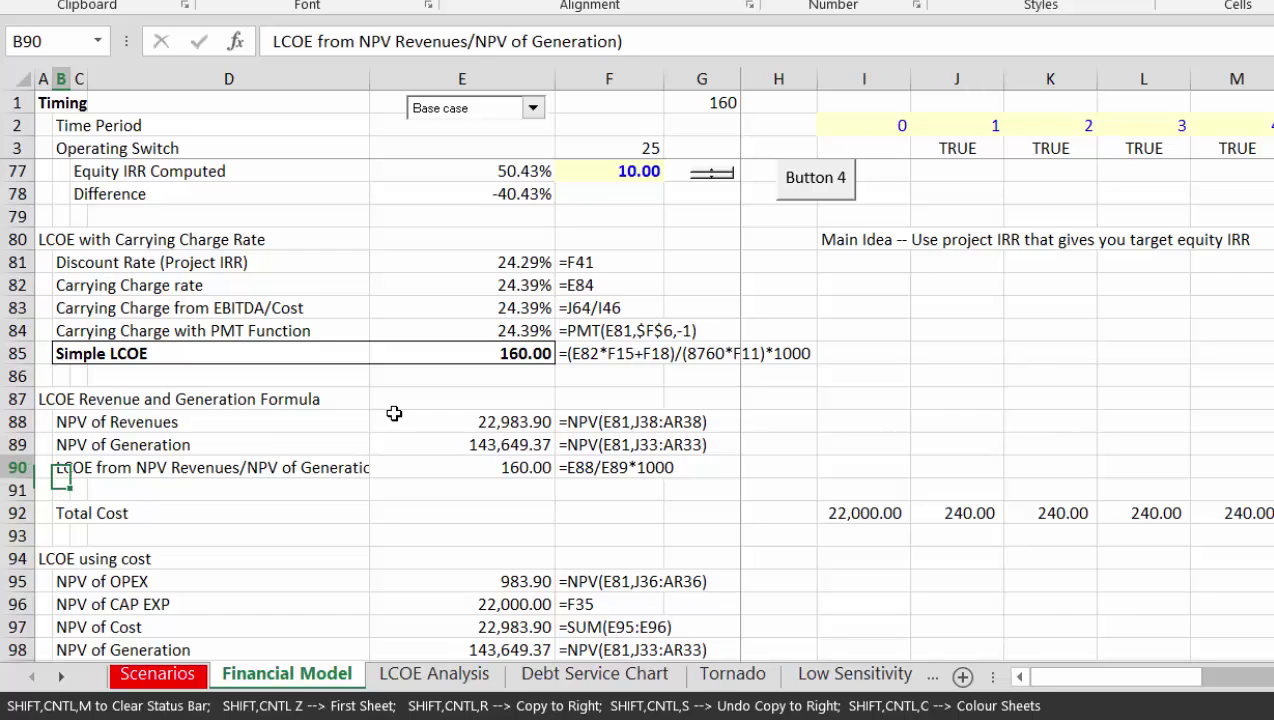
pyautogui.hotkey('ctrl', 'b')
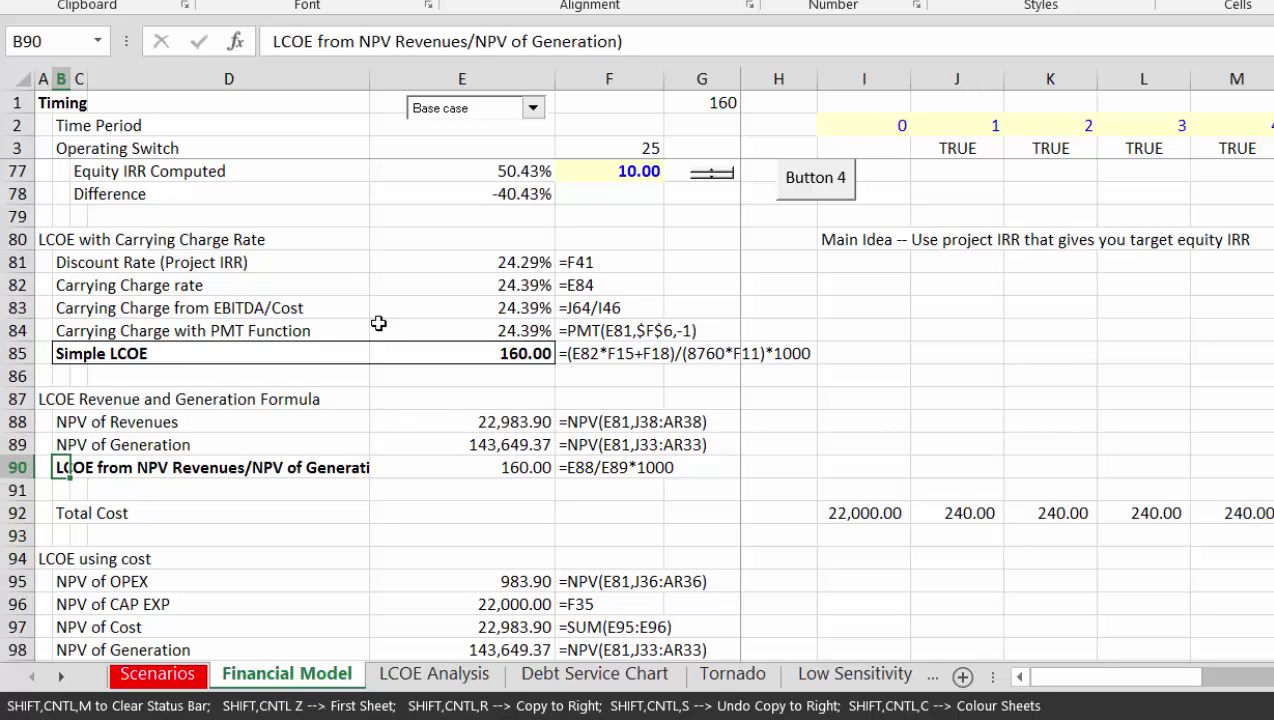
# Widen column D to fit the labels and make the cost-based LCOE row 99 bold
pyautogui.moveTo(369, 87); pyautogui.dragTo(396, 88)
pyautogui.press('Down')
pyautogui.press('Down')
pyautogui.press('Down')
pyautogui.press('Down')
pyautogui.press('Down')
pyautogui.press('Down')
pyautogui.press('Down')
pyautogui.press('Down')
pyautogui.press('Down')
pyautogui.press('Down')
pyautogui.press('Down')
pyautogui.press('Down')
pyautogui.press('Up')
pyautogui.press('Up')
pyautogui.press('Up')
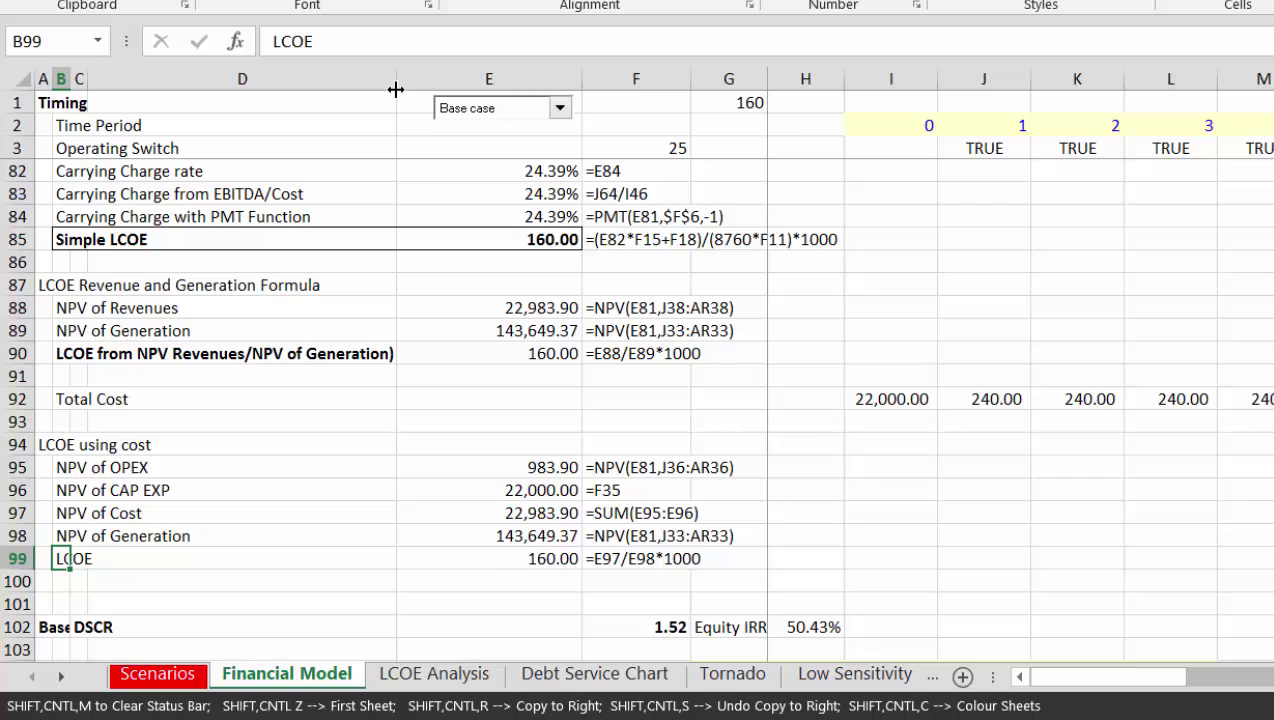
pyautogui.hotkey('shift', 'Right')
pyautogui.hotkey('shift', 'Right')
pyautogui.hotkey('shift', 'Right')
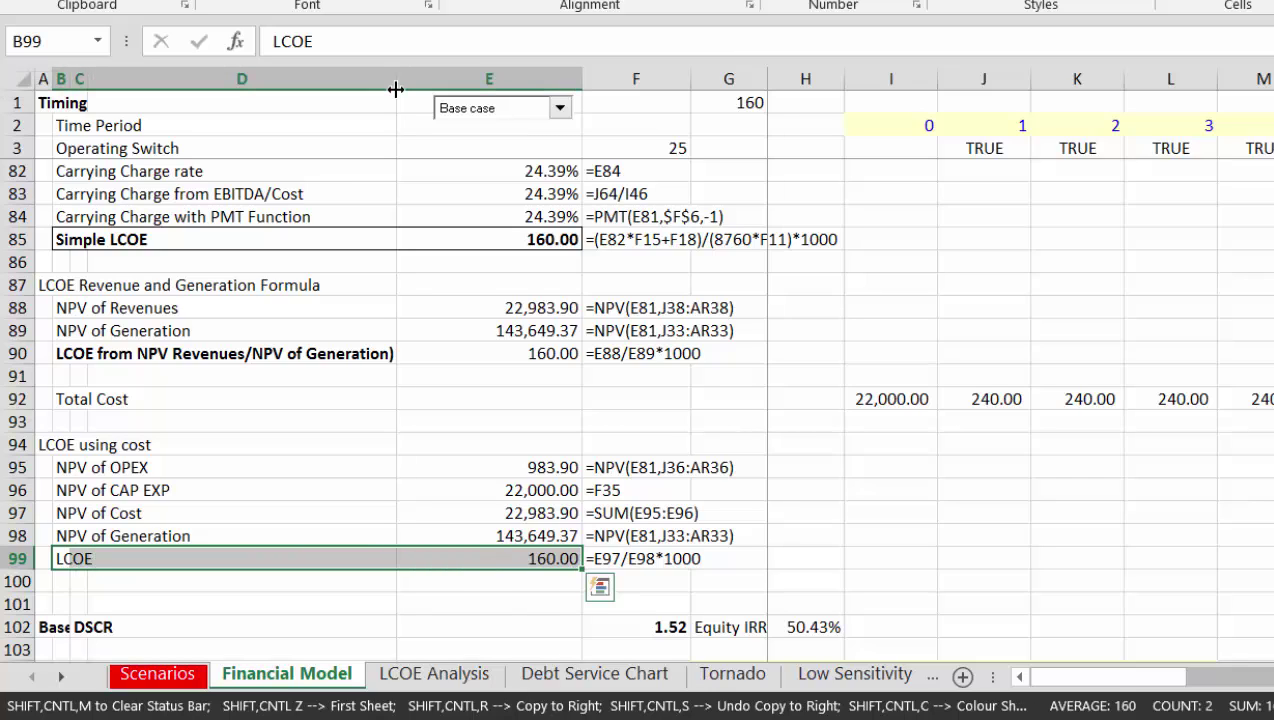
pyautogui.hotkey('ctrl', 'b')
# Rename the B99 label to 'LCOE from Cost Analysis'
pyautogui.hotkey('shift', 'Left')
pyautogui.hotkey('shift', 'Left')
pyautogui.hotkey('shift', 'Left')
pyautogui.press('F2')
pyautogui.write('from')
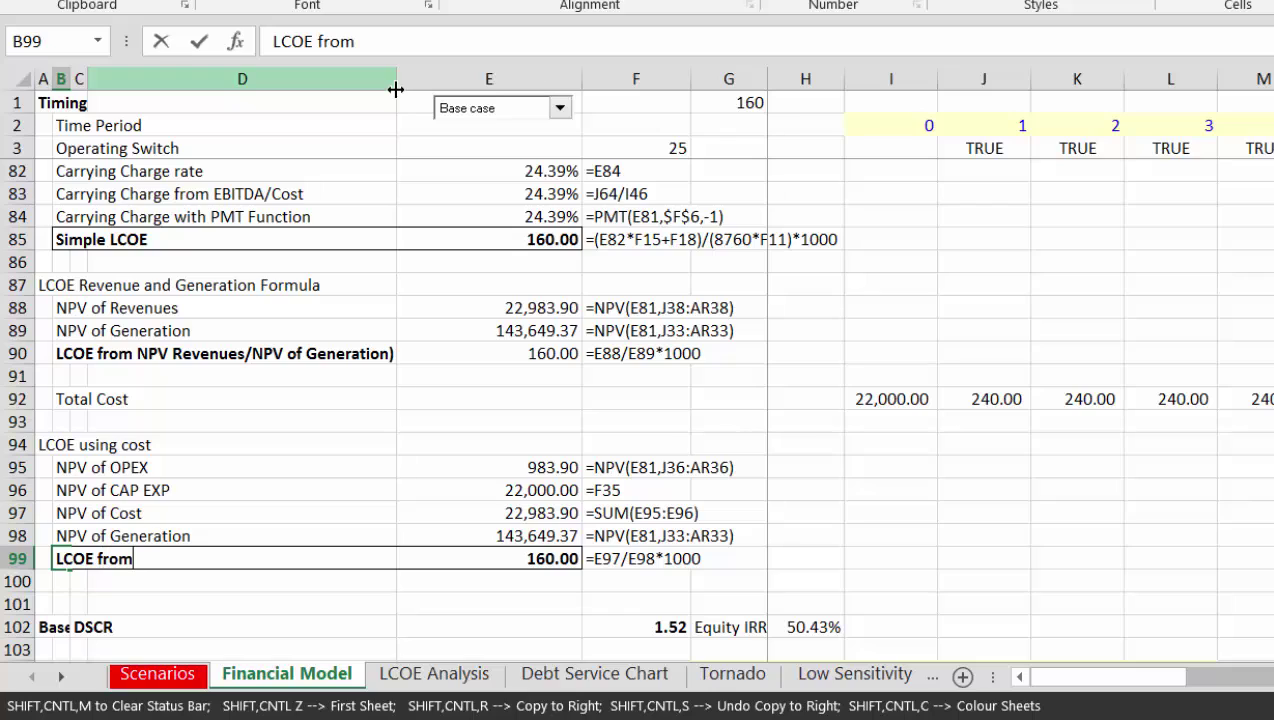
pyautogui.write(' Cost Analysis')
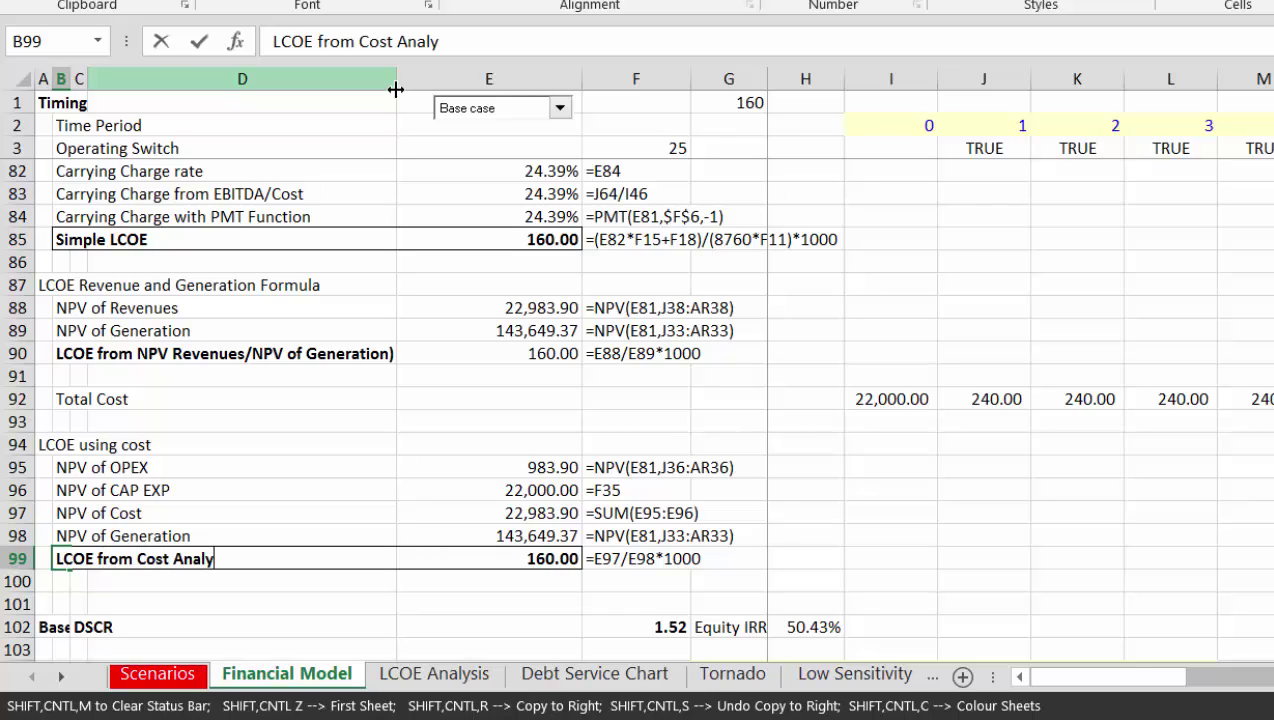
pyautogui.press('Return')
pyautogui.press('Up')
pyautogui.press('Up')
pyautogui.press('Up')
pyautogui.press('Up')
pyautogui.press('Up')
pyautogui.press('Up')
pyautogui.press('Up')
pyautogui.press('Up')
pyautogui.press('Up')
pyautogui.press('Up')
pyautogui.press('Up')
pyautogui.press('Up')
pyautogui.press('Up')
pyautogui.press('Up')
pyautogui.press('Up')
pyautogui.press('Up')
pyautogui.press('Up')
pyautogui.press('Up')
pyautogui.press('Up')
pyautogui.press('Up')
pyautogui.press('Up')
pyautogui.press('Up')
pyautogui.press('Up')
pyautogui.press('Up')
pyautogui.press('Up')
pyautogui.press('Up')
pyautogui.press('Up')
pyautogui.press('Up')
pyautogui.press('Up')
pyautogui.press('Up')
pyautogui.press('Up')
pyautogui.press('Up')
pyautogui.press('Up')
pyautogui.press('Up')
pyautogui.press('Up')
pyautogui.press('Up')
pyautogui.press('Up')
pyautogui.press('Up')
pyautogui.press('Up')
pyautogui.press('Up')
# On the LCOE Analysis sheet, capitalise the B6 label to 'Capital Cost'
pyautogui.hotkey('ctrl', 'pagedown')
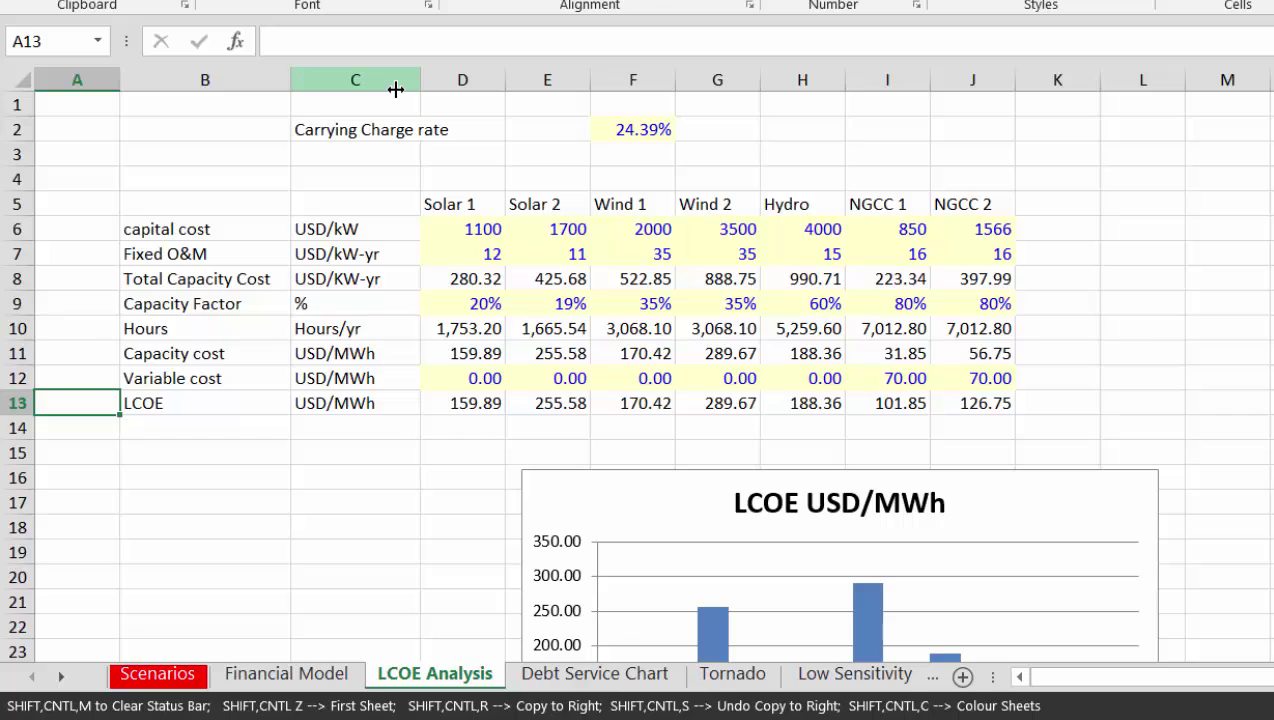
pyautogui.press('Up')
pyautogui.press('Up')
pyautogui.press('Up')
pyautogui.press('Up')
pyautogui.press('Up')
pyautogui.press('Up')
pyautogui.press('Up')
pyautogui.press('Right')
pyautogui.press('F2')
pyautogui.press('Left')
pyautogui.press('Left')
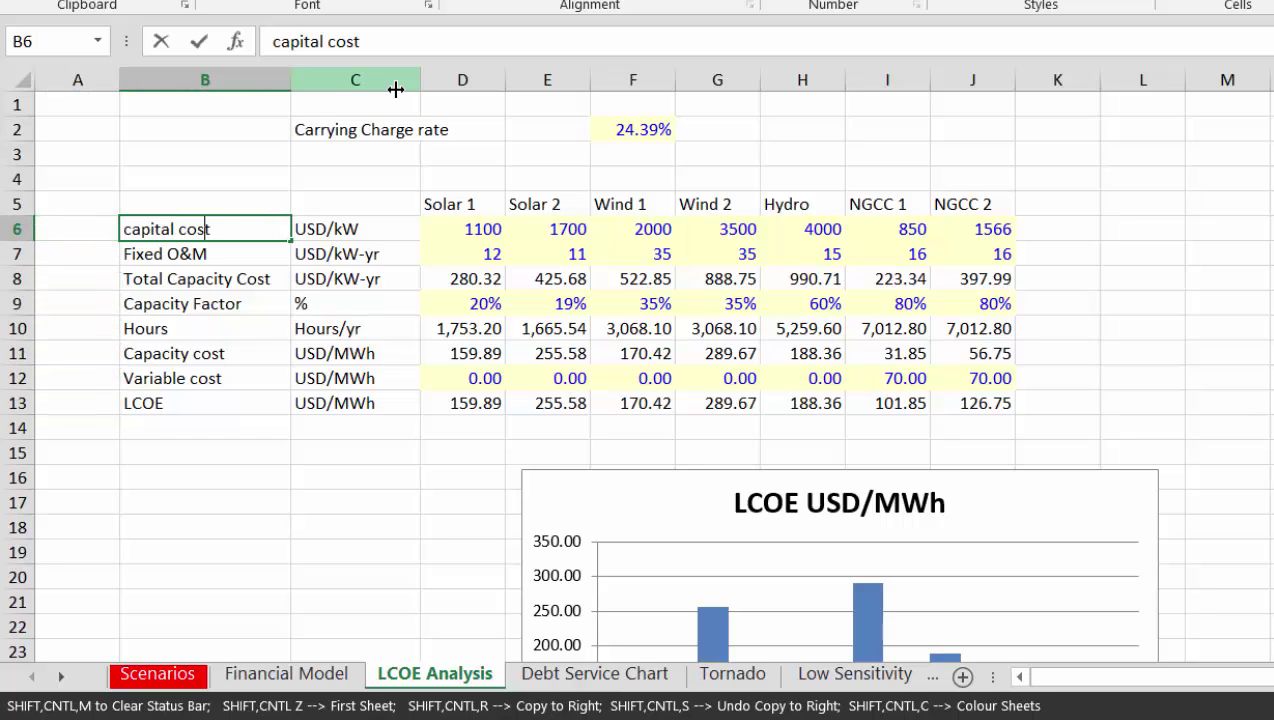
pyautogui.press('Left')
pyautogui.press('Left')
pyautogui.press('Left')
pyautogui.press('Left')
pyautogui.press('Left')
pyautogui.press('Left')
pyautogui.press('Left')
pyautogui.press('Left')
pyautogui.press('Left')
pyautogui.press('Left')
pyautogui.press('Left')
pyautogui.press('Right')
pyautogui.press('BackSpace')
pyautogui.write('C')
pyautogui.press('Right')
pyautogui.press('Right')
pyautogui.press('Right')
pyautogui.press('Right')
pyautogui.press('Right')
pyautogui.press('Right')
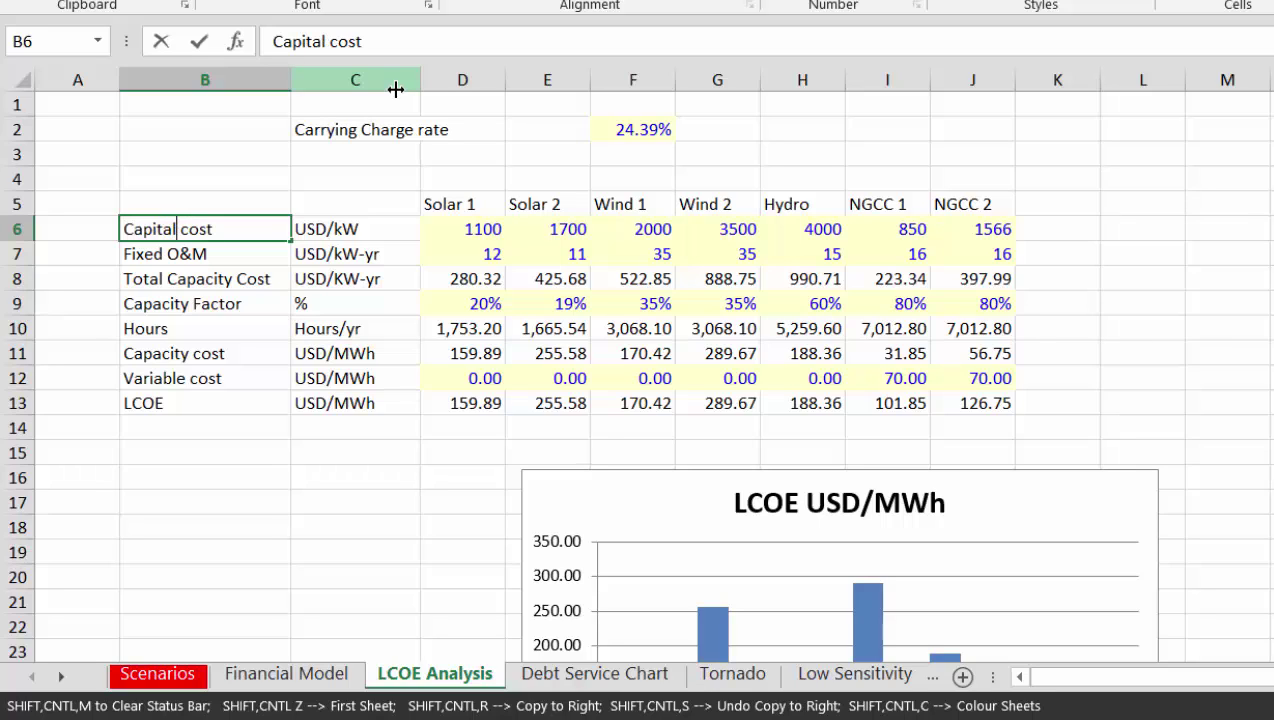
pyautogui.press('Right')
pyautogui.press('Right')
pyautogui.press('BackSpace')
pyautogui.write('C')
pyautogui.press('Return')
# Apply Comma Style to the capital cost values across D6:J6
pyautogui.press('Down')
pyautogui.press('Up')
pyautogui.press('Up')
pyautogui.press('Right')
pyautogui.press('Right')
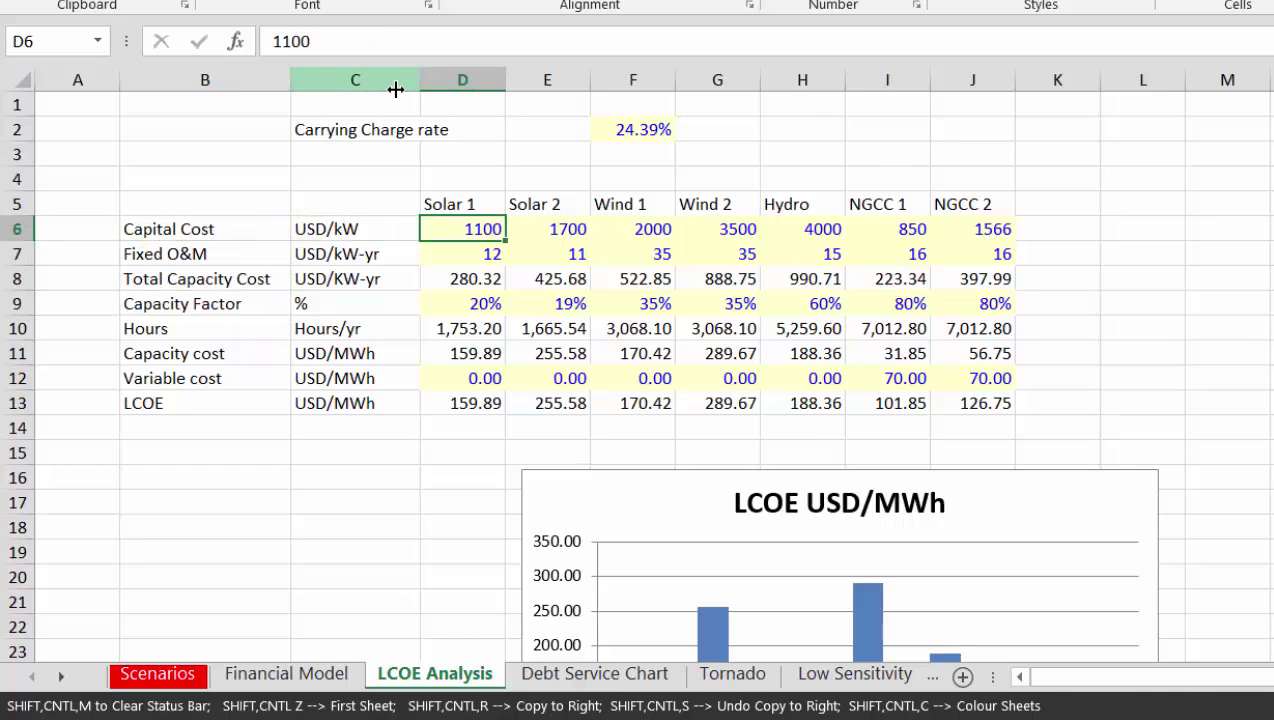
pyautogui.hotkey('ctrl', 'shift', 'Right')
pyautogui.hotkey('ctrl', 'shift', '1')
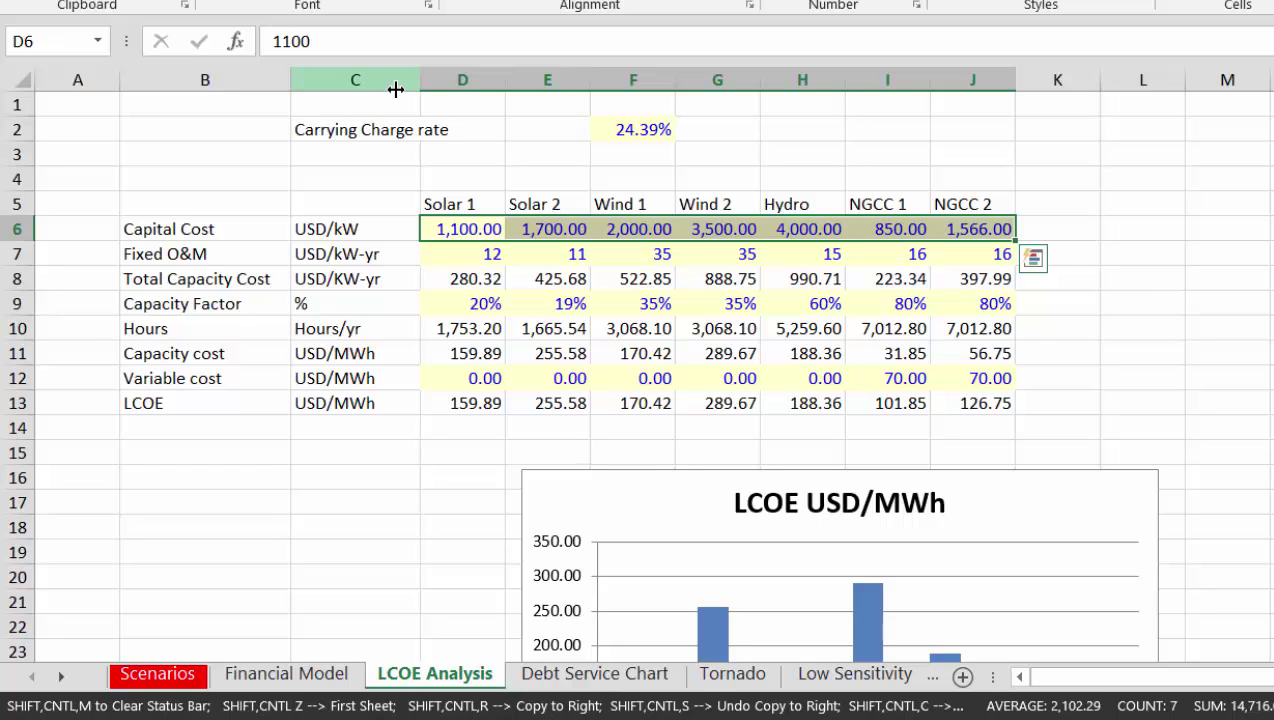
pyautogui.hotkey('ctrl', 'q')
pyautogui.press('Escape')
# Review the Total Capacity Cost, Fixed O&M, Capacity Factor, carrying charge and Solar 1 LCOE formulas
pyautogui.press('Down')
pyautogui.press('Down')
pyautogui.press('Down')
pyautogui.press('Up')
pyautogui.press('Up')
pyautogui.press('Down')
pyautogui.press('Down')
pyautogui.press('Up')
pyautogui.press('Up')
pyautogui.press('Up')
pyautogui.press('Up')
pyautogui.press('Up')
pyautogui.press('Up')
pyautogui.press('Up')
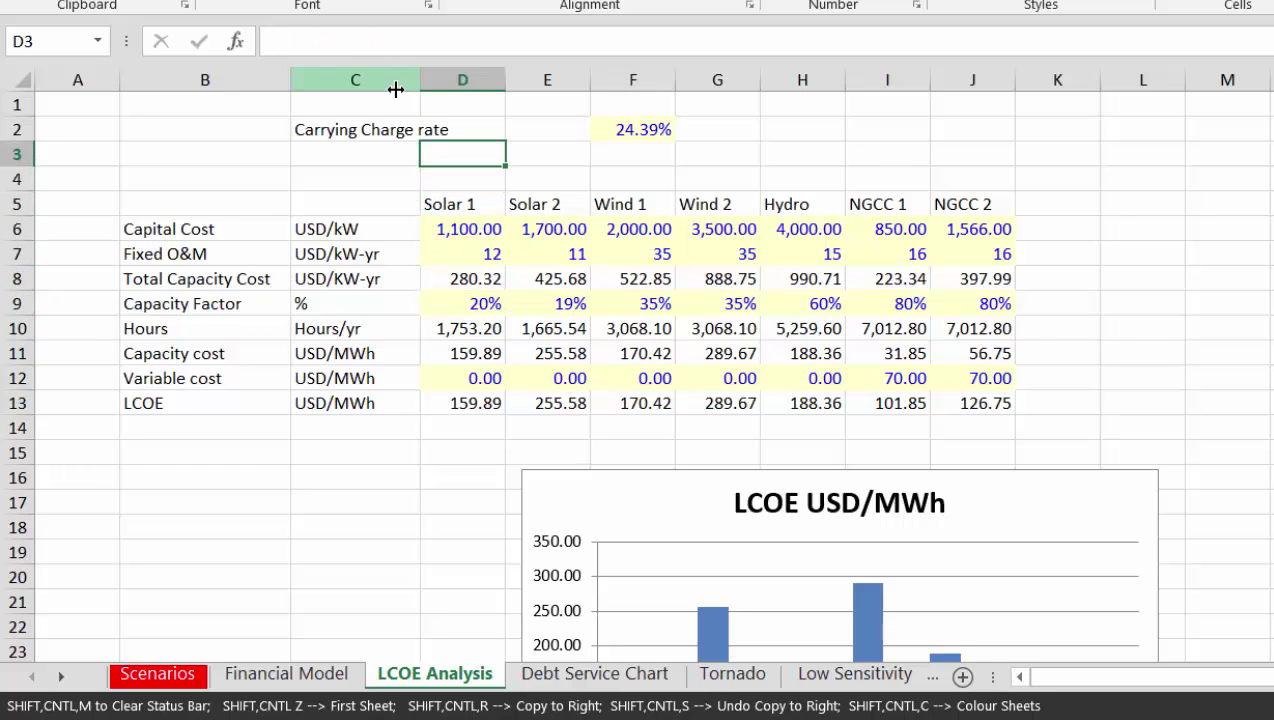
pyautogui.press('Right')
pyautogui.press('Right')
pyautogui.press('Down')
pyautogui.press('Down')
pyautogui.press('Down')
pyautogui.press('Down')
pyautogui.press('Down')
pyautogui.press('Down')
pyautogui.press('Down')
pyautogui.press('Down')
pyautogui.press('Down')
pyautogui.press('Down')
pyautogui.press('Down')
pyautogui.press('Left')
pyautogui.press('Left')
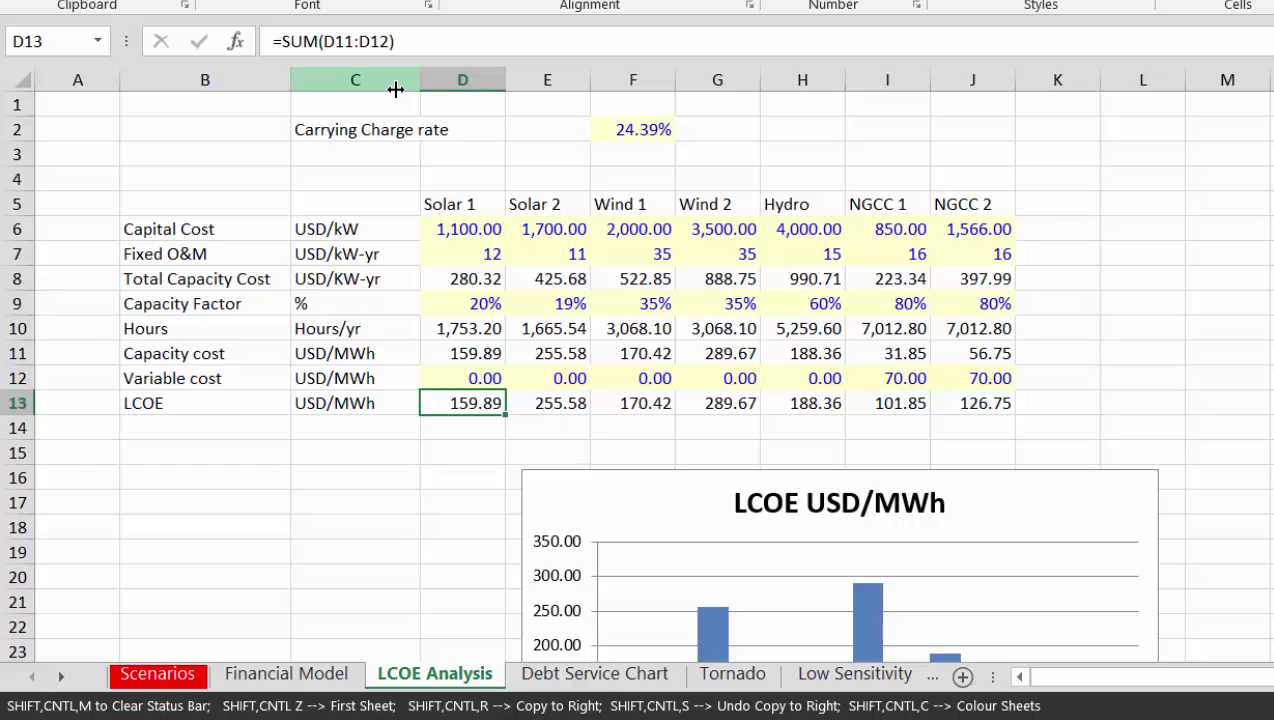
# Return to the Financial Model sheet and select the row 90 LCOE label and value
pyautogui.hotkey('ctrl', 'pageup')
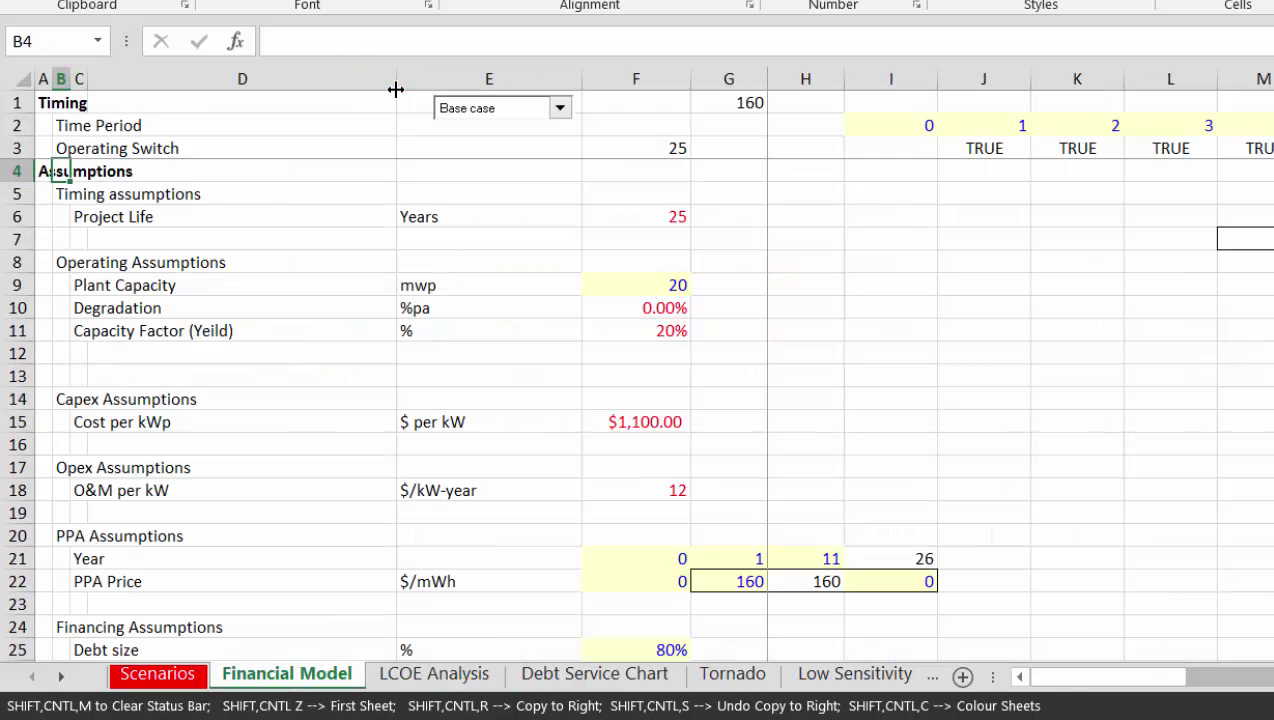
pyautogui.press('Left')
pyautogui.press('Up')
pyautogui.press('Up')
pyautogui.press('Up')
pyautogui.press('pagedown')
pyautogui.press('pagedown')
pyautogui.press('pagedown')
pyautogui.press('pagedown')
pyautogui.press('Up')
pyautogui.press('Up')
pyautogui.press('Up')
pyautogui.press('Up')
pyautogui.press('Up')
pyautogui.press('Up')
pyautogui.press('Up')
pyautogui.press('Up')
pyautogui.press('Up')
pyautogui.press('Down')
pyautogui.press('Down')
pyautogui.press('Down')
pyautogui.press('Down')
pyautogui.press('Down')
pyautogui.press('Down')
pyautogui.press('Down')
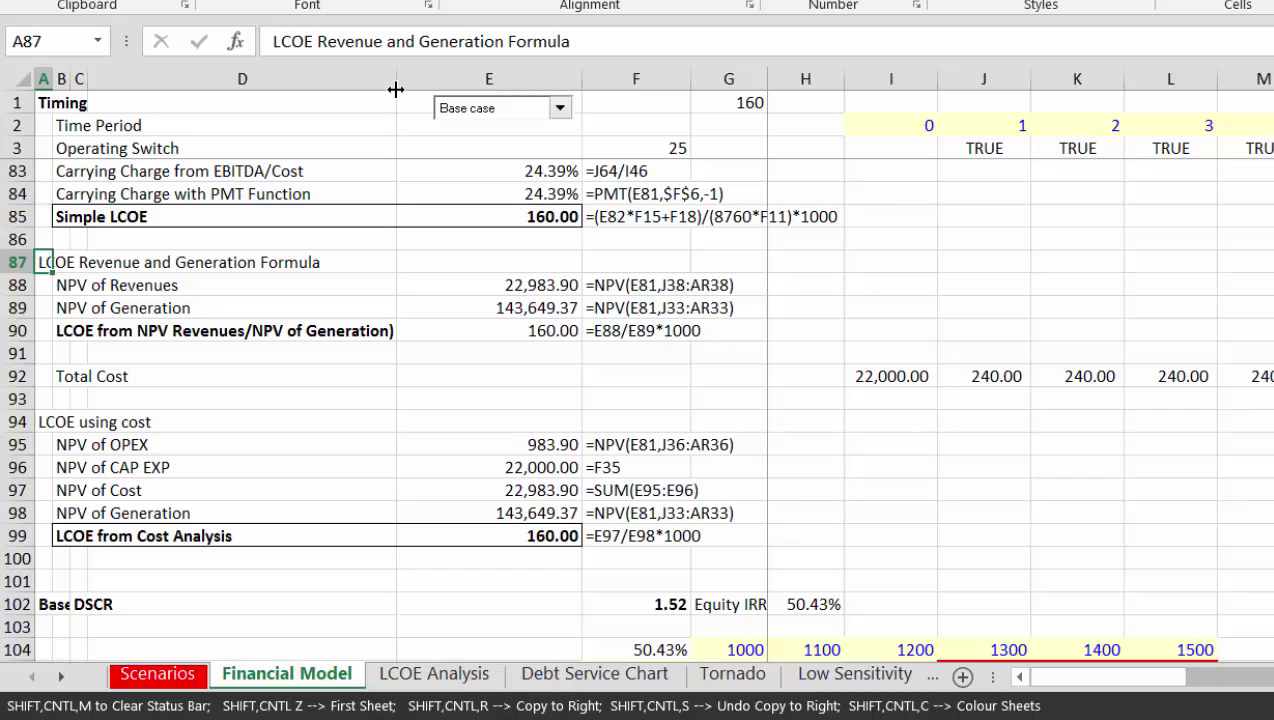
pyautogui.press('Right')
pyautogui.hotkey('shift', 'Right')
pyautogui.hotkey('shift', 'Right')
pyautogui.hotkey('shift', 'Right')
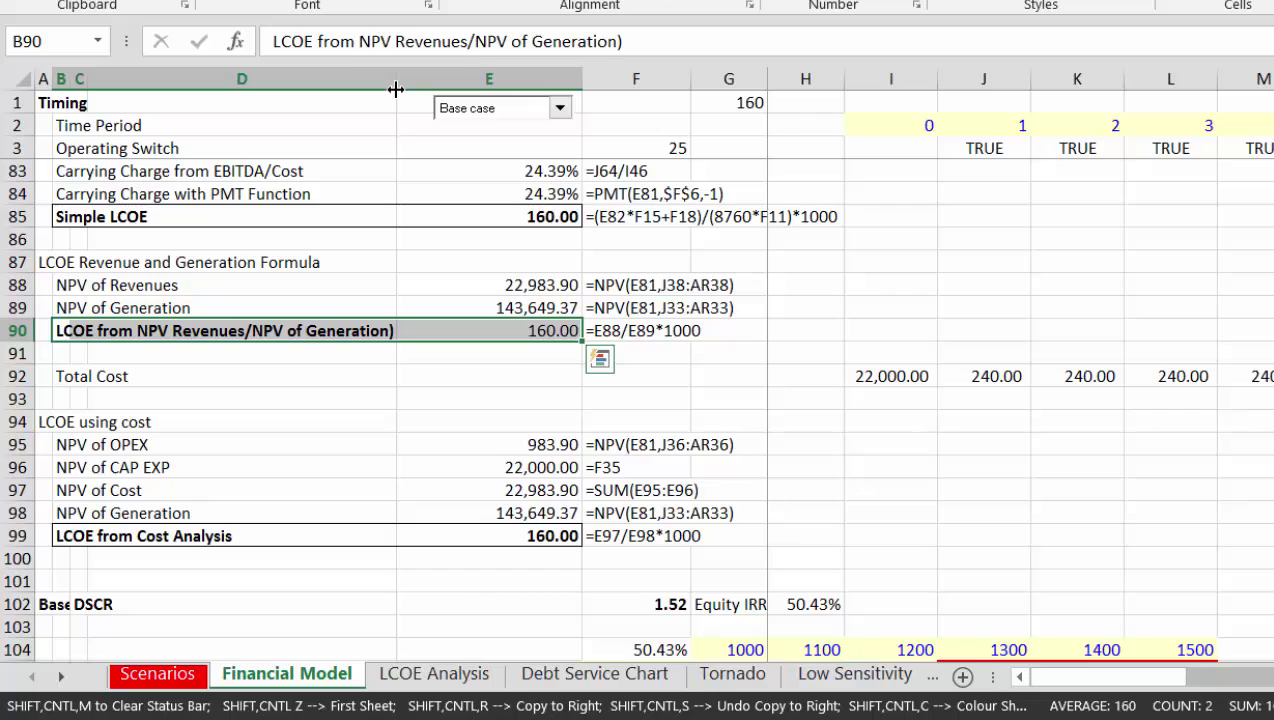
# Review the rows from Total Cost down to Base DSCR, ending at Target Equity IRR
pyautogui.press('Down')
pyautogui.press('Down')
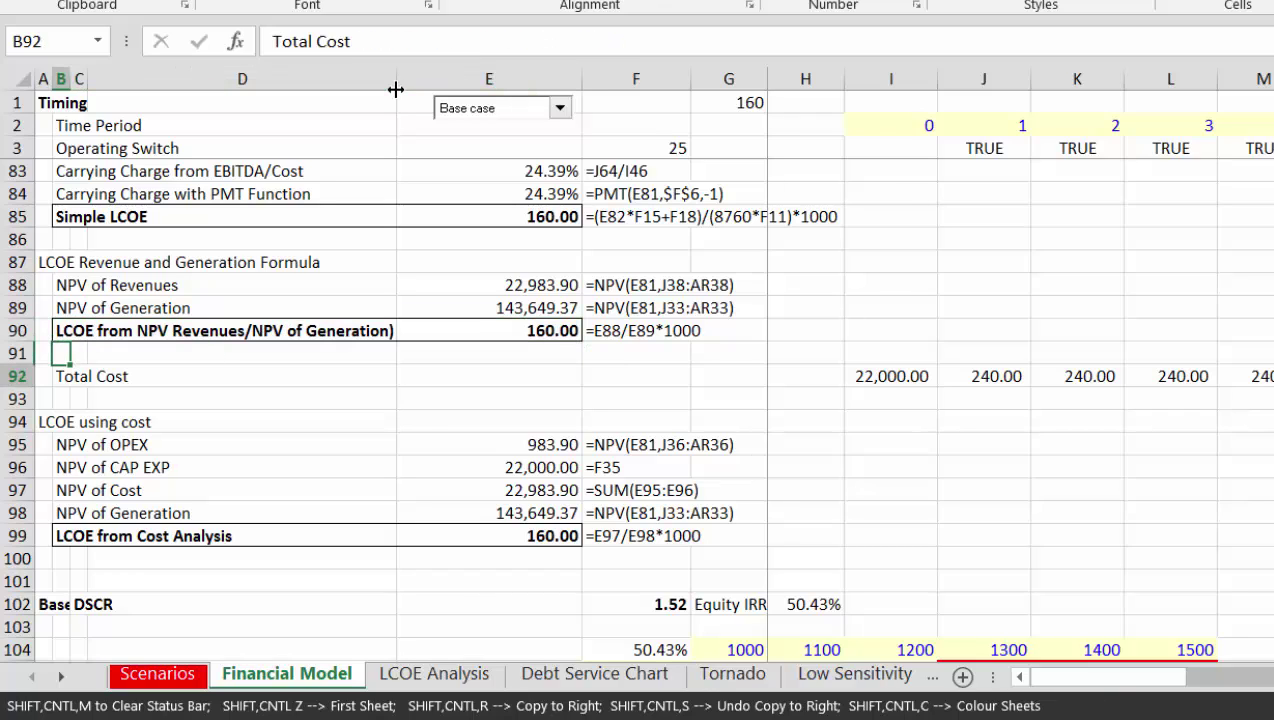
pyautogui.press('Down')
pyautogui.press('Down')
pyautogui.press('Down')
pyautogui.press('Down')
pyautogui.press('Down')
pyautogui.press('Down')
pyautogui.press('Down')
pyautogui.press('Down')
pyautogui.press('Down')
pyautogui.press('Up')
pyautogui.press('Down')
pyautogui.press('Down')
pyautogui.press('Up')
pyautogui.press('Up')
pyautogui.press('Up')
pyautogui.press('Up')
pyautogui.press('Up')
pyautogui.press('Up')
pyautogui.press('Up')
pyautogui.press('Up')
pyautogui.press('Up')
pyautogui.press('Up')
pyautogui.press('Up')
pyautogui.press('Up')
pyautogui.press('Up')
pyautogui.press('Up')
pyautogui.press('Up')
pyautogui.press('Up')
pyautogui.press('Up')
pyautogui.press('Up')
pyautogui.press('Up')
pyautogui.press('Up')
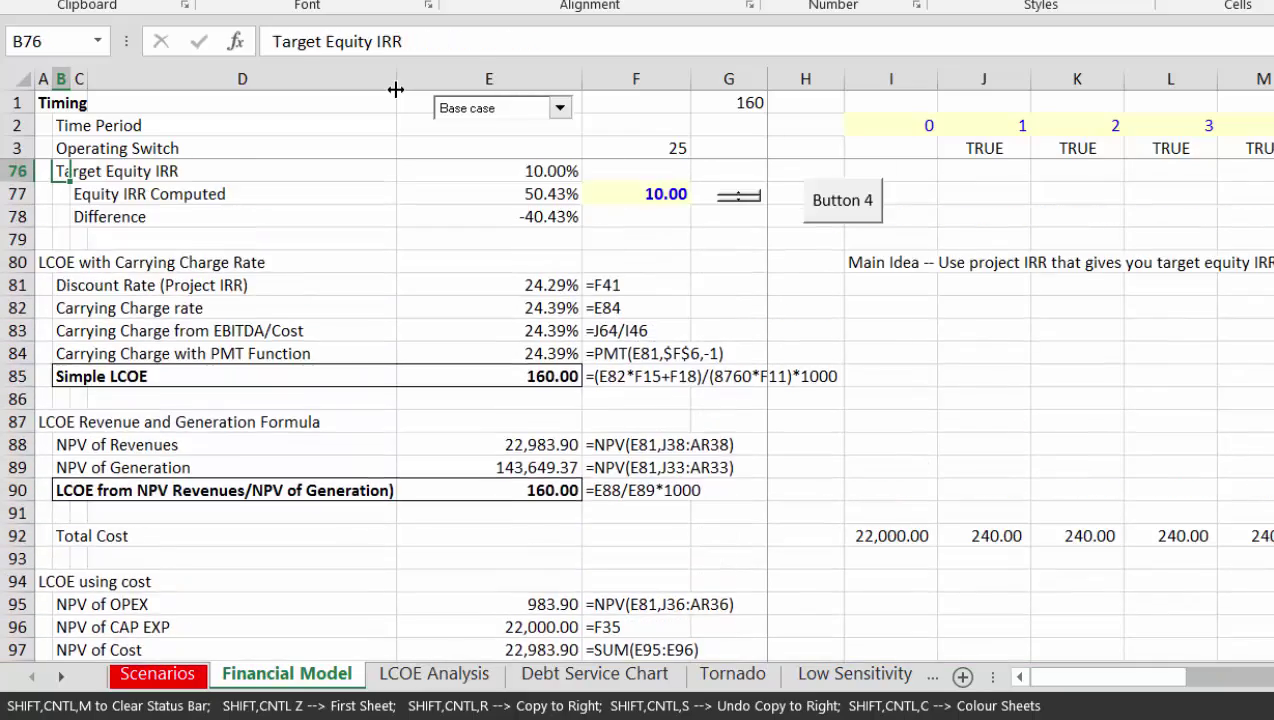
pyautogui.press('Up')
pyautogui.press('Up')
pyautogui.press('Up')
pyautogui.press('Up')
pyautogui.press('Up')
pyautogui.press('Up')
pyautogui.press('Up')
pyautogui.press('Up')
pyautogui.press('Up')
pyautogui.press('Up')
pyautogui.press('Up')
pyautogui.press('Up')
pyautogui.press('Up')
pyautogui.press('Up')
pyautogui.press('Up')
pyautogui.press('Up')
pyautogui.press('Up')
pyautogui.press('Up')
pyautogui.press('Up')
pyautogui.press('Up')
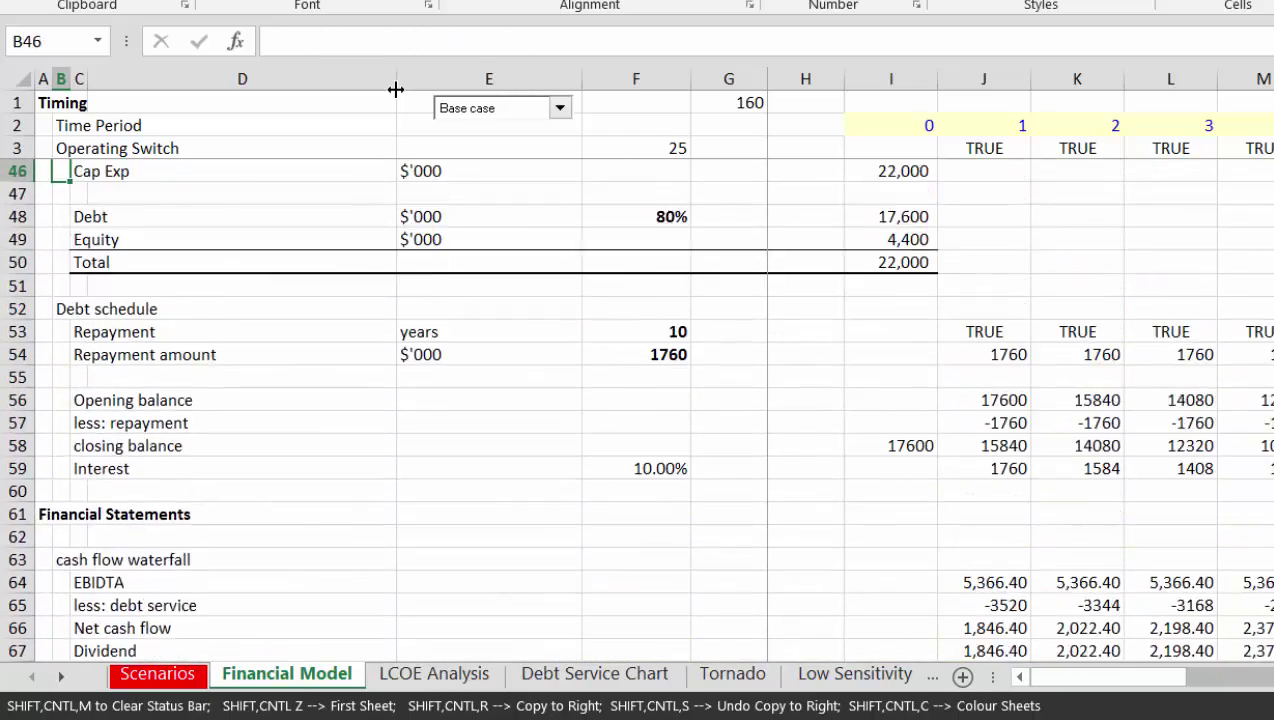
pyautogui.press('Up')
pyautogui.press('Up')
pyautogui.press('Up')
pyautogui.press('Up')
pyautogui.press('Up')
pyautogui.press('Up')
pyautogui.press('Up')
pyautogui.press('Up')
pyautogui.press('Up')
pyautogui.press('Up')
pyautogui.press('Up')
pyautogui.press('Up')
pyautogui.press('Up')
pyautogui.press('Up')
pyautogui.press('Up')
pyautogui.press('Up')
pyautogui.press('Up')
pyautogui.press('Up')
pyautogui.press('Up')
pyautogui.press('Up')
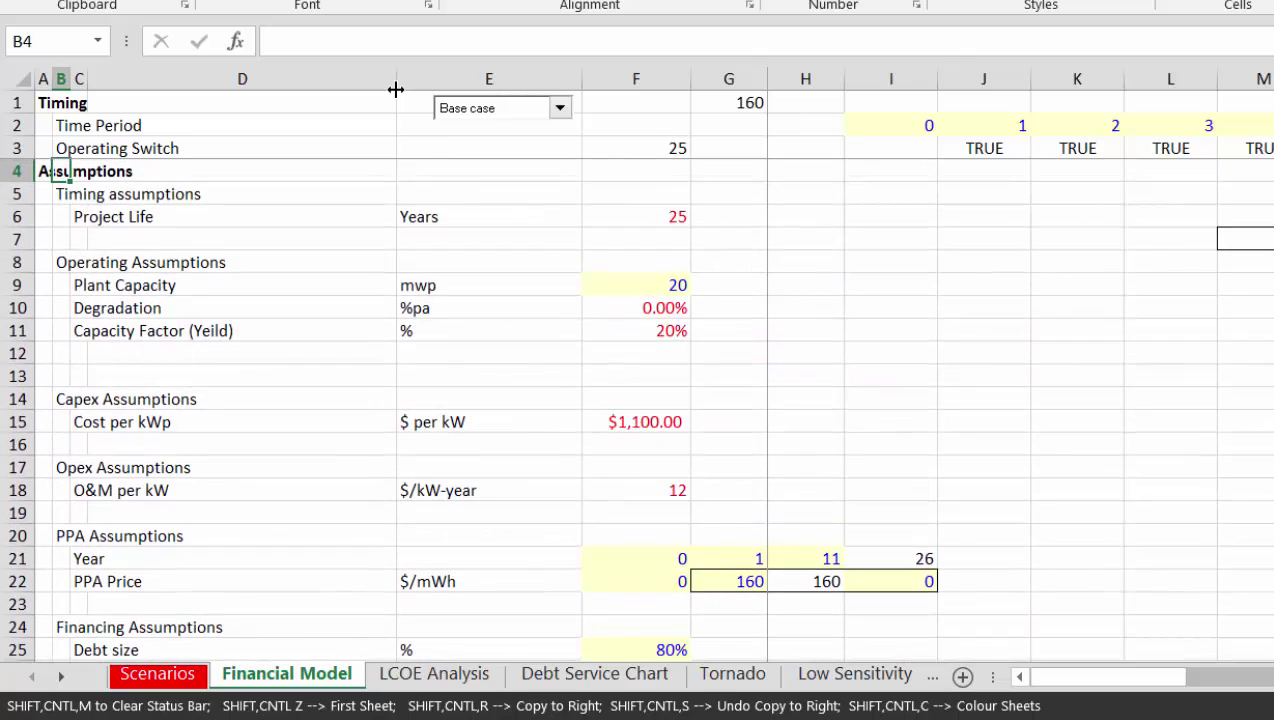
pyautogui.press('Left')
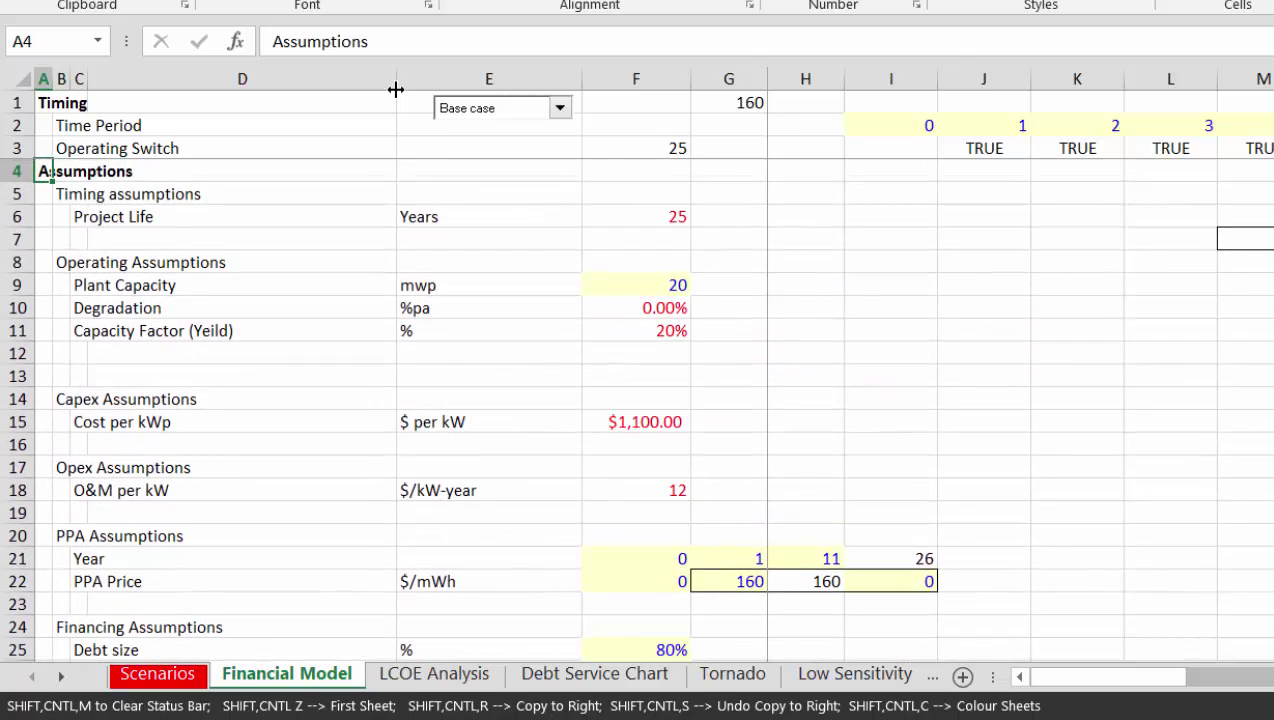
pyautogui.press('Down')
pyautogui.press('Down')
pyautogui.press('Down')
pyautogui.press('Down')
pyautogui.press('Down')
pyautogui.press('Down')
pyautogui.press('Down')
pyautogui.press('Down')
pyautogui.press('Down')
pyautogui.press('Down')
pyautogui.press('Down')
pyautogui.press('Down')
pyautogui.press('Down')
pyautogui.press('Down')
pyautogui.press('Down')
pyautogui.press('Down')
pyautogui.press('Down')
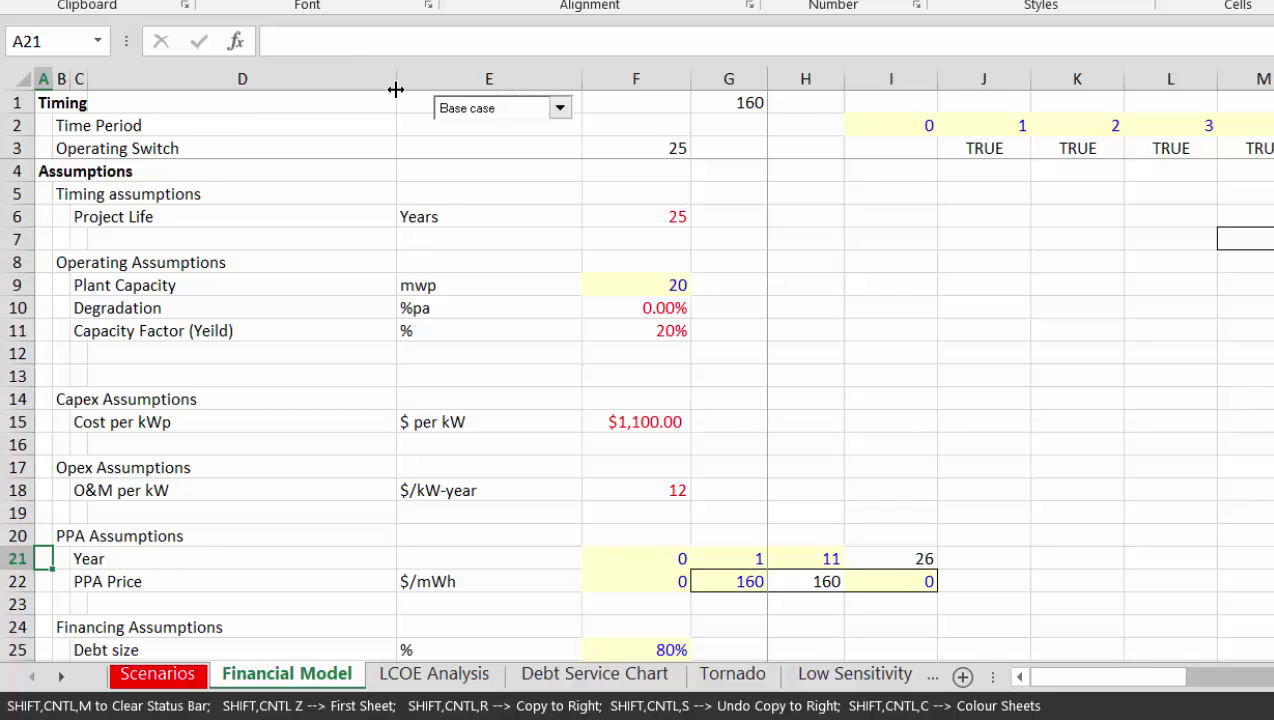
pyautogui.press('Down')
pyautogui.press('Right')
pyautogui.press('Right')
pyautogui.press('Right')
pyautogui.press('Right')
pyautogui.press('Right')
pyautogui.press('Right')
pyautogui.press('Right')
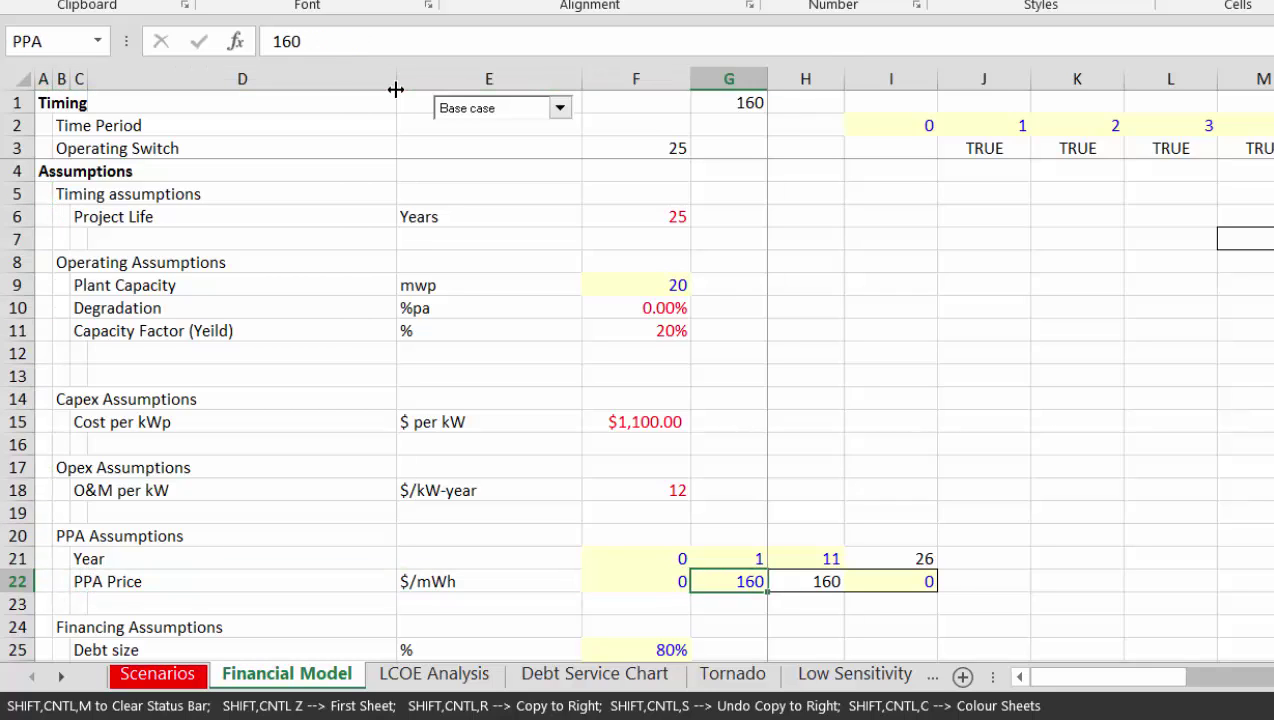
pyautogui.press('Left')
pyautogui.press('Left')
pyautogui.press('Left')
pyautogui.press('Left')
pyautogui.press('Left')
pyautogui.press('Left')
pyautogui.press('Left')
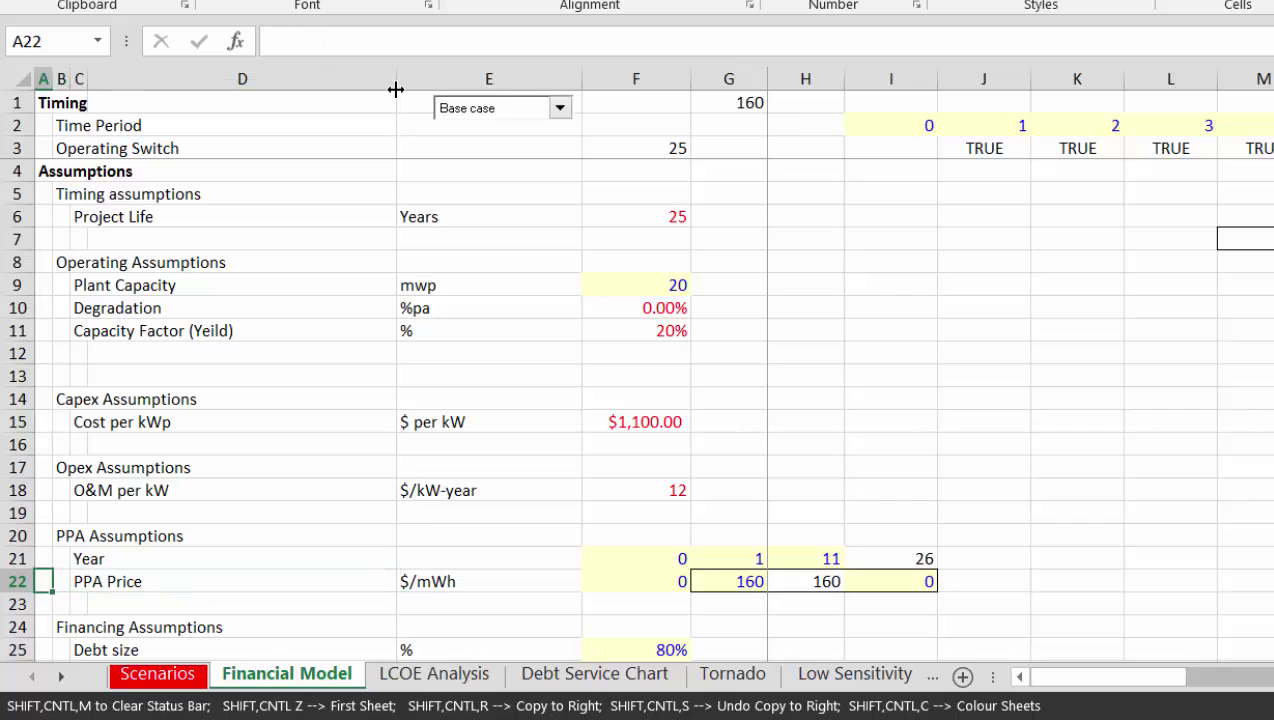
pyautogui.press('Right')
pyautogui.press('Right')
pyautogui.press('Down')
pyautogui.press('Down')
pyautogui.press('Down')
pyautogui.press('Down')
pyautogui.press('Down')
pyautogui.press('Down')
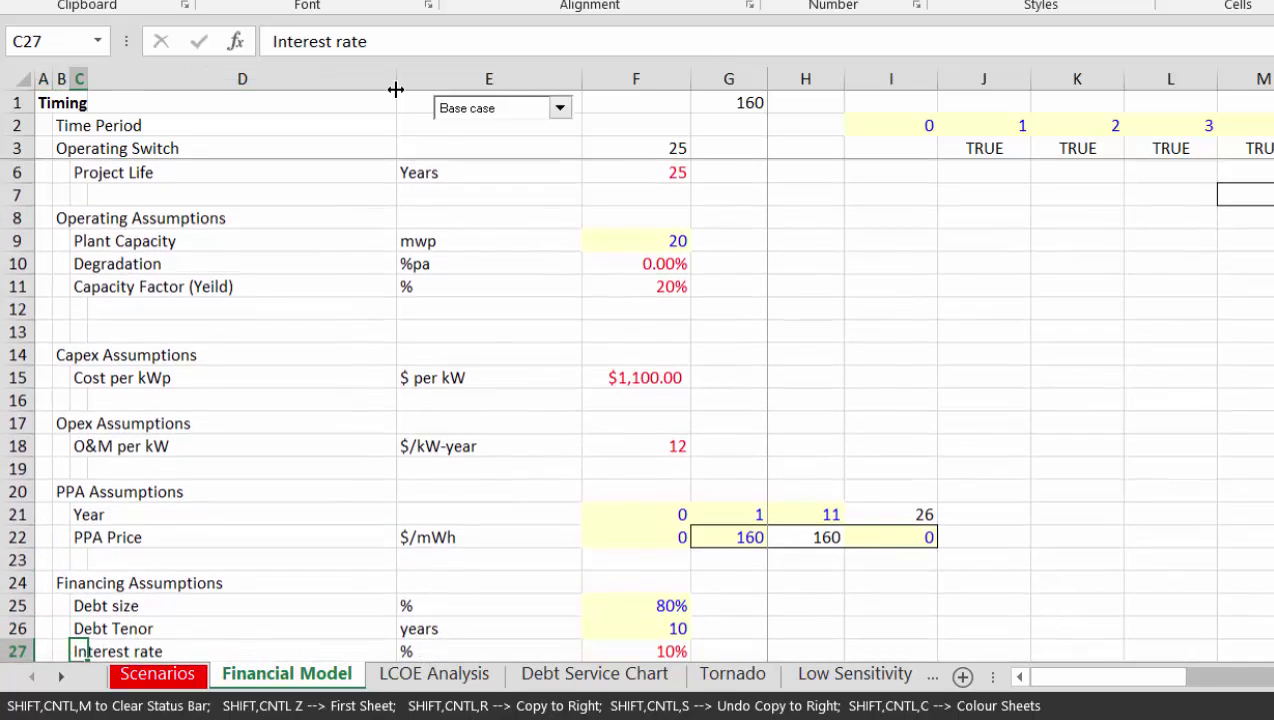
pyautogui.press('Down')
pyautogui.press('Down')
pyautogui.press('Up')
pyautogui.press('Up')
pyautogui.press('Down')
pyautogui.press('Down')
pyautogui.press('Down')
pyautogui.press('Down')
pyautogui.press('Up')
pyautogui.press('Up')
pyautogui.press('Up')
pyautogui.press('Up')
pyautogui.press('Up')
pyautogui.press('Up')
pyautogui.press('Up')
pyautogui.press('Up')
pyautogui.press('Up')
pyautogui.press('Up')
pyautogui.press('Up')
pyautogui.press('Up')
pyautogui.press('Up')
pyautogui.press('Up')
pyautogui.press('Up')
pyautogui.press('Up')
pyautogui.press('Up')
pyautogui.press('Up')
pyautogui.press('Up')
pyautogui.press('Up')
pyautogui.press('Up')
pyautogui.press('Down')
pyautogui.press('Down')
pyautogui.press('Down')
pyautogui.press('Down')
pyautogui.press('Down')
pyautogui.press('Down')
pyautogui.press('Down')
pyautogui.press('Down')
pyautogui.press('Down')
pyautogui.press('Down')
pyautogui.press('Down')
pyautogui.press('Down')
pyautogui.press('Down')
pyautogui.press('Down')
pyautogui.press('Right')
pyautogui.press('Right')
pyautogui.press('Right')
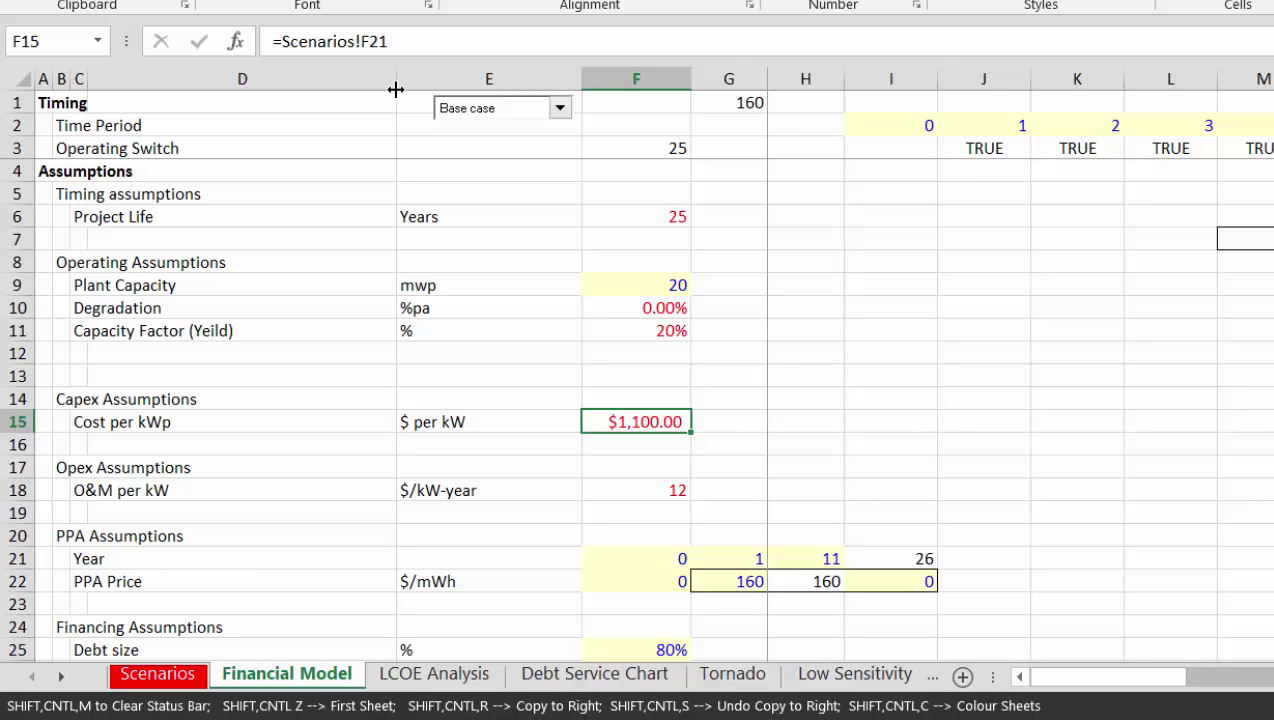
pyautogui.hotkey('ctrl', 'shift', 'z')
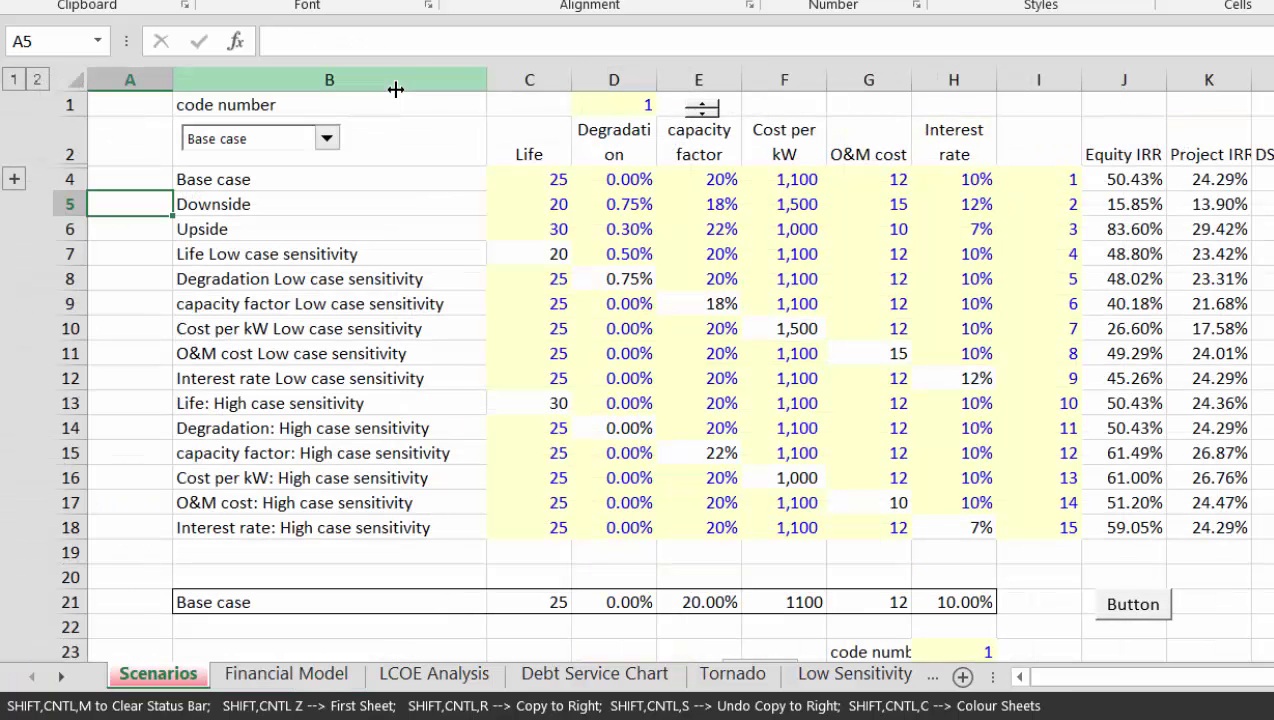
pyautogui.hotkey('ctrl', 'pagedown')
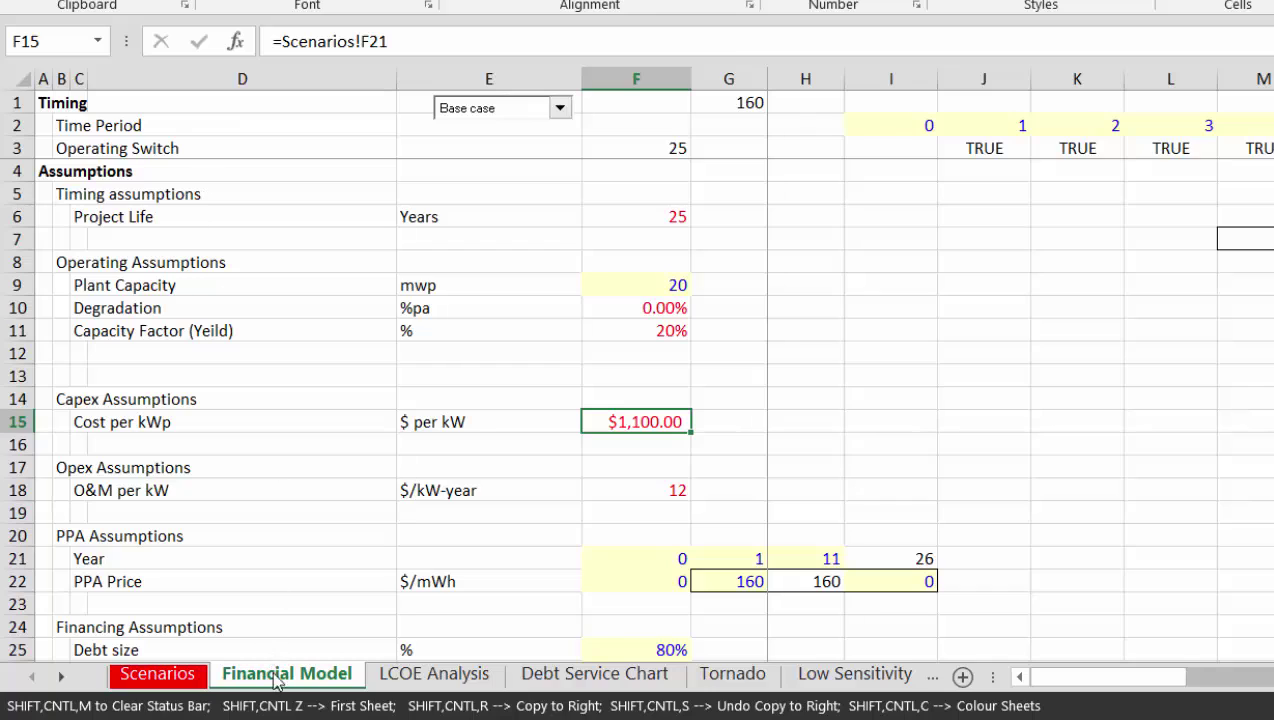
# Set the Financial Model sheet tab colour to purple
pyautogui.rightClick(278, 682)
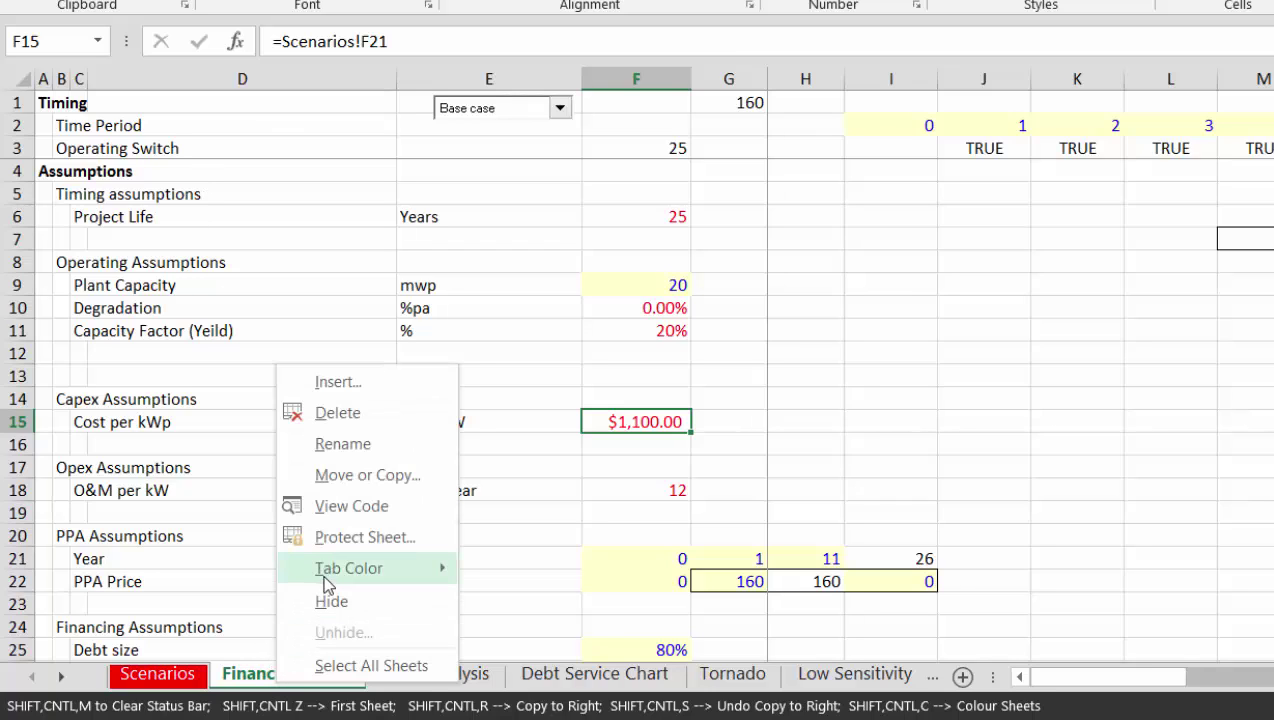
pyautogui.moveTo(325, 584)
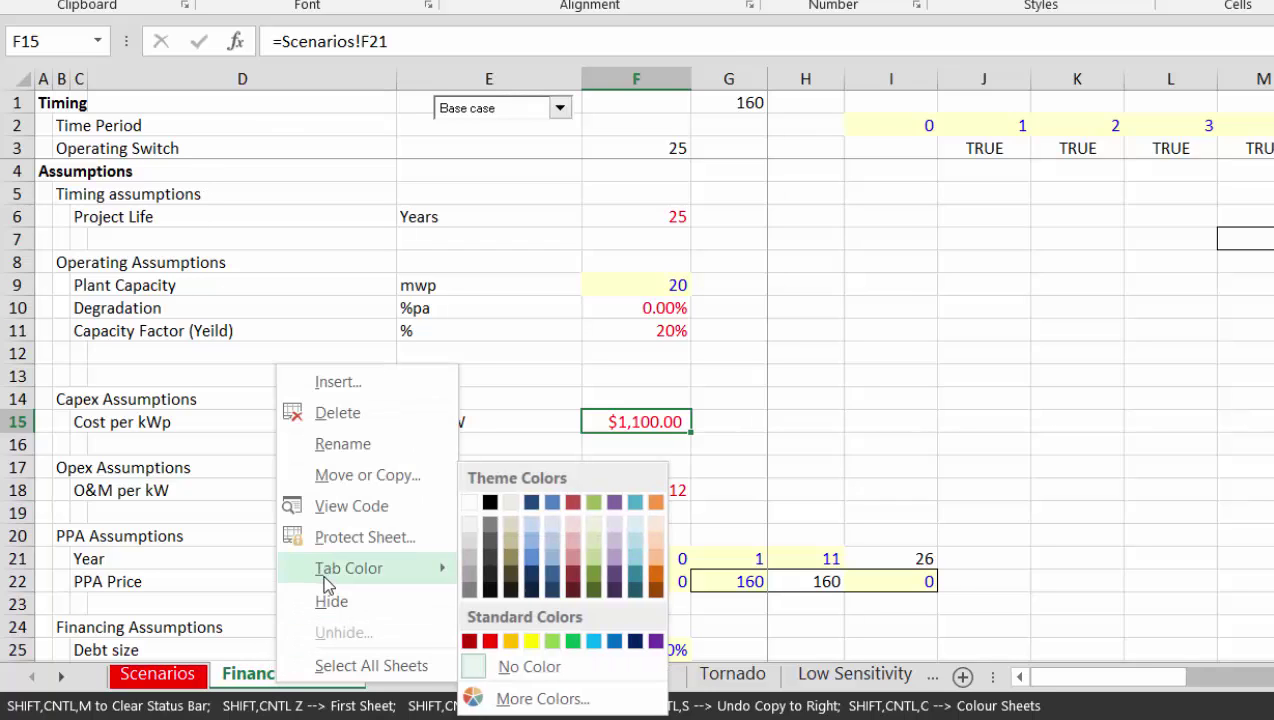
pyautogui.click(656, 642)
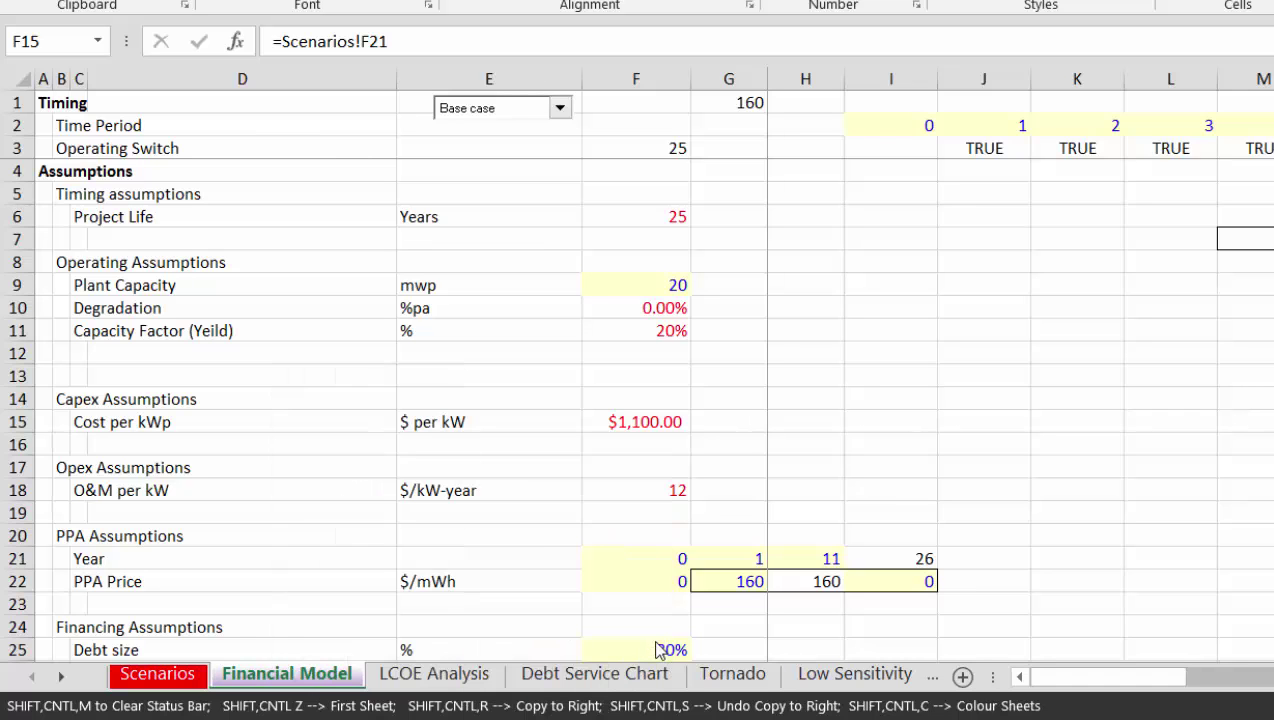
pyautogui.click(402, 530)
# On the LCOE Analysis sheet, colour-code the cells linked to other sheets with Ctrl+Shift+C
pyautogui.hotkey('ctrl', 'pagedown')
pyautogui.press('Up')
pyautogui.press('Up')
pyautogui.press('Up')
pyautogui.press('Up')
pyautogui.press('Up')
pyautogui.press('Up')
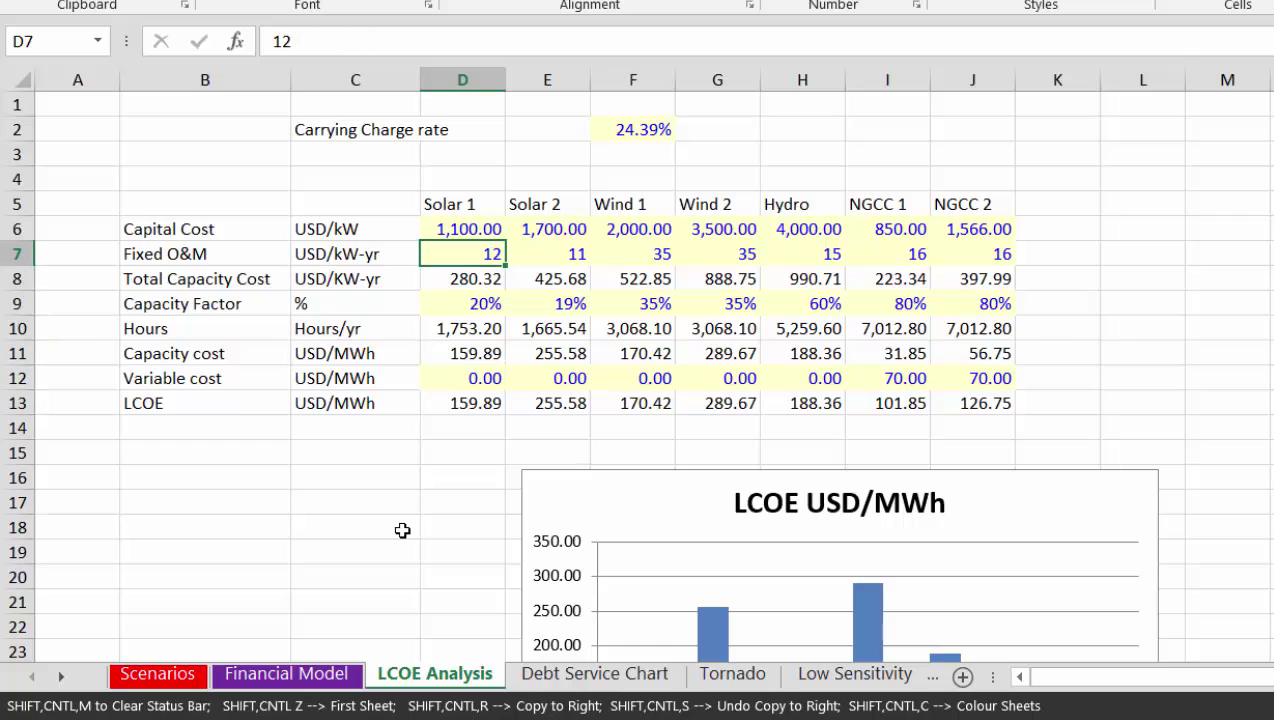
pyautogui.hotkey('ctrl', 'shift', 'c')
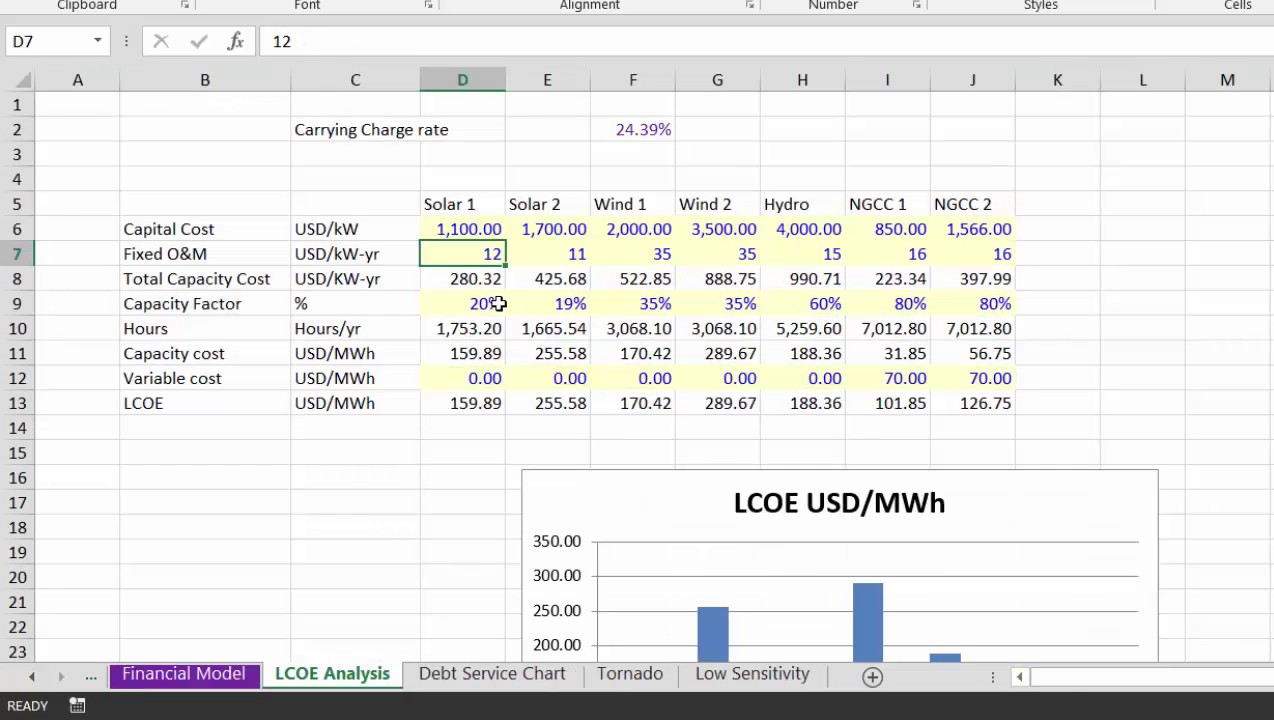
# Check the linked Carrying Charge cell, then review the Financial Model's LCOE from Cost Analysis result
pyautogui.click(640, 134)
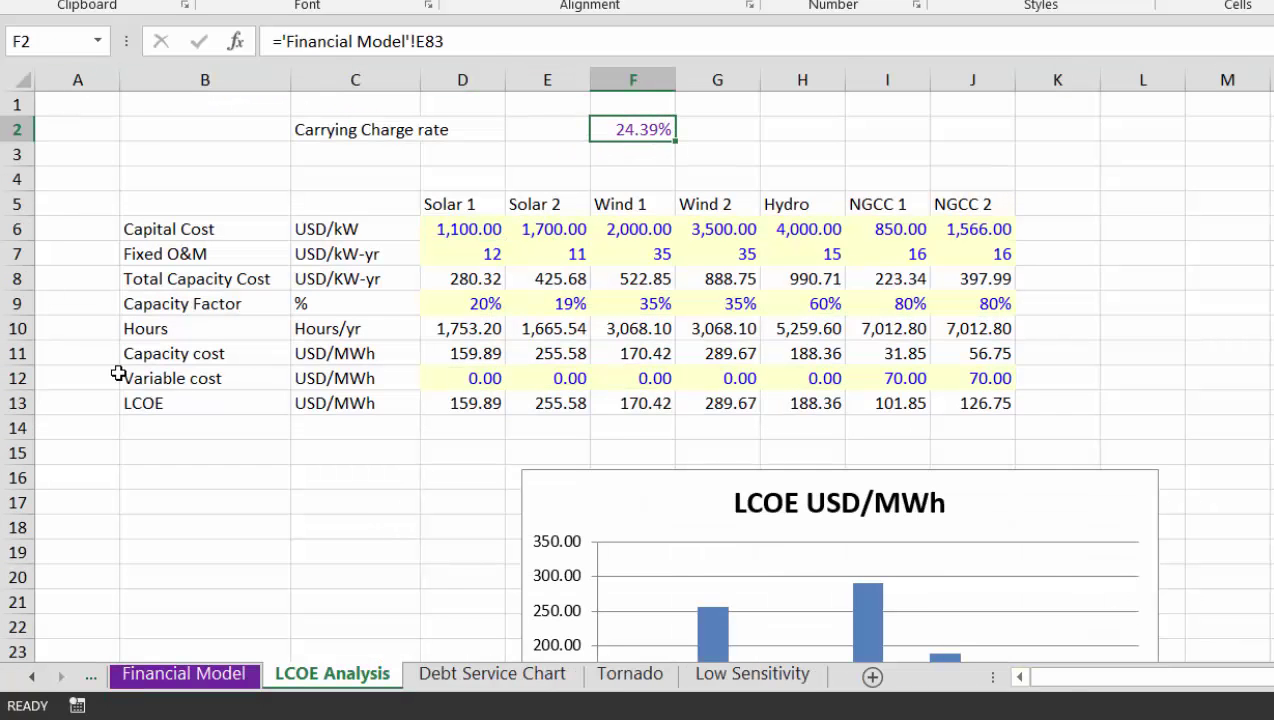
pyautogui.hotkey('ctrl', 'pageup')
pyautogui.press('Left')
pyautogui.press('Left')
pyautogui.press('Left')
pyautogui.press('Left')
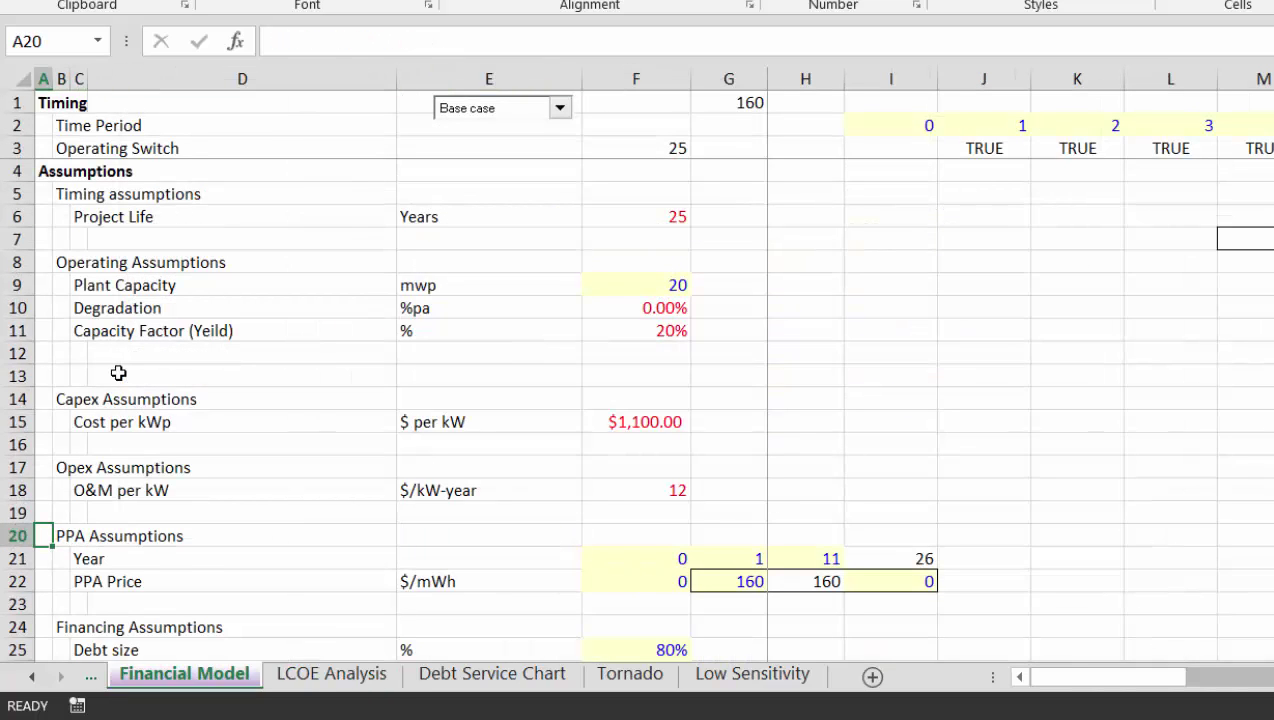
pyautogui.press('pagedown')
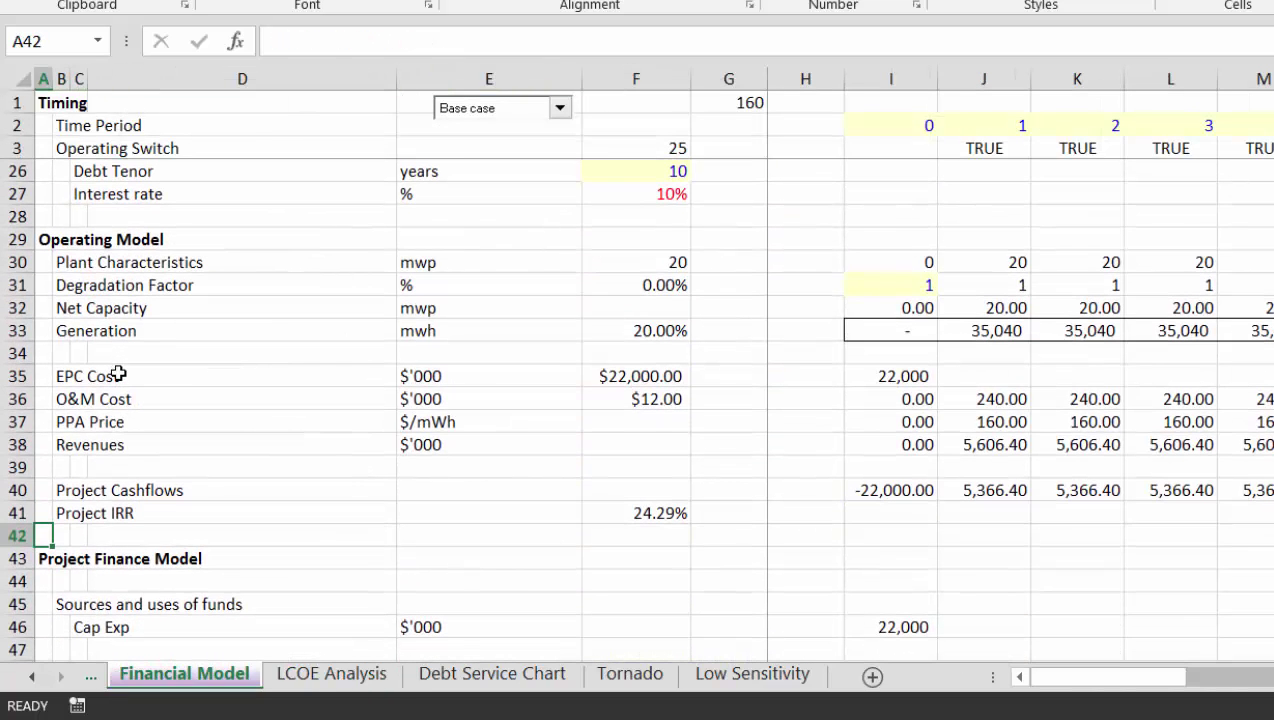
pyautogui.press('pagedown')
pyautogui.press('pagedown')
pyautogui.press('pagedown')
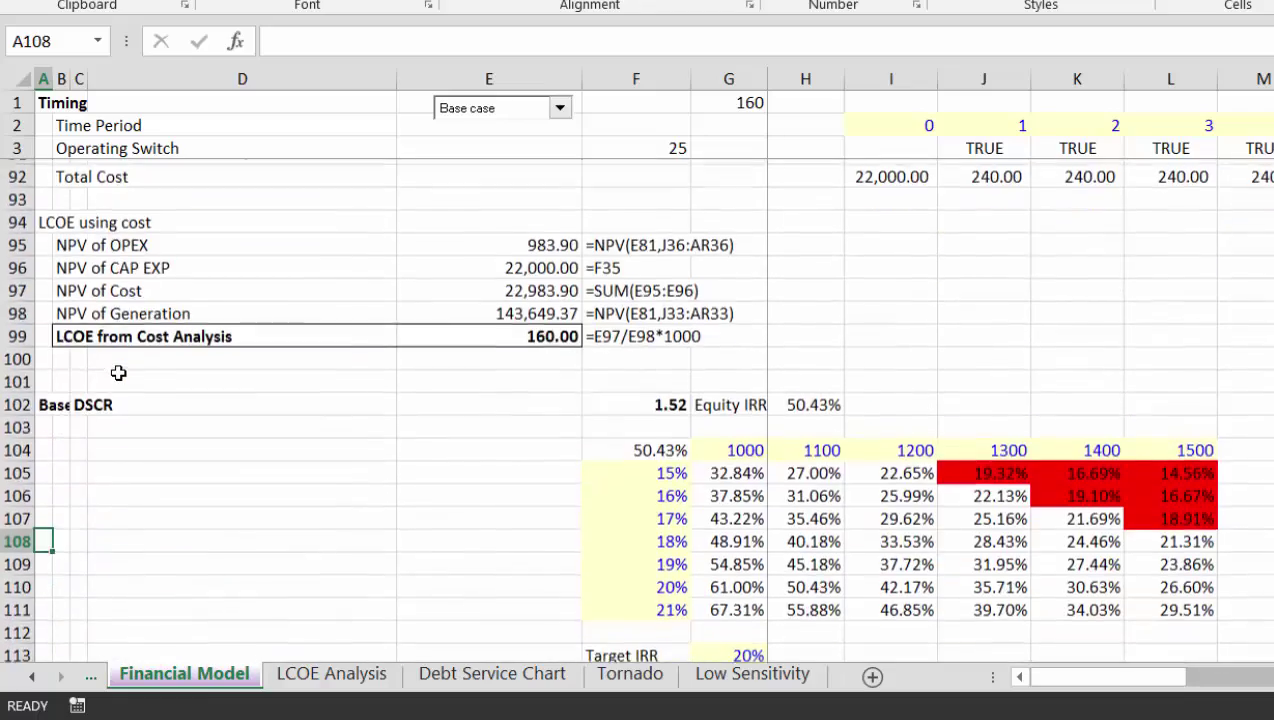
pyautogui.press('pageup')
pyautogui.hotkey('ctrl', 'Down')
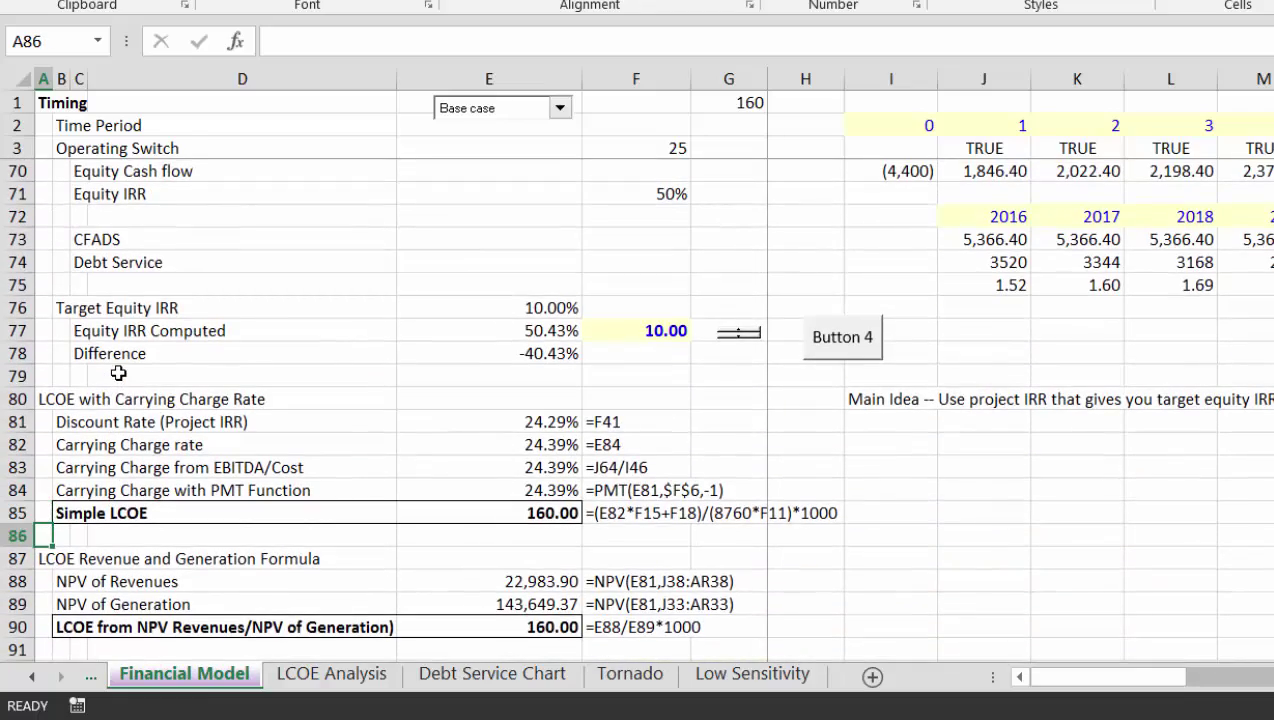
pyautogui.hotkey('ctrl', 'Down')
pyautogui.press('Down')
pyautogui.press('Down')
pyautogui.press('Down')
pyautogui.press('Down')
pyautogui.press('Down')
pyautogui.press('Down')
pyautogui.press('Up')
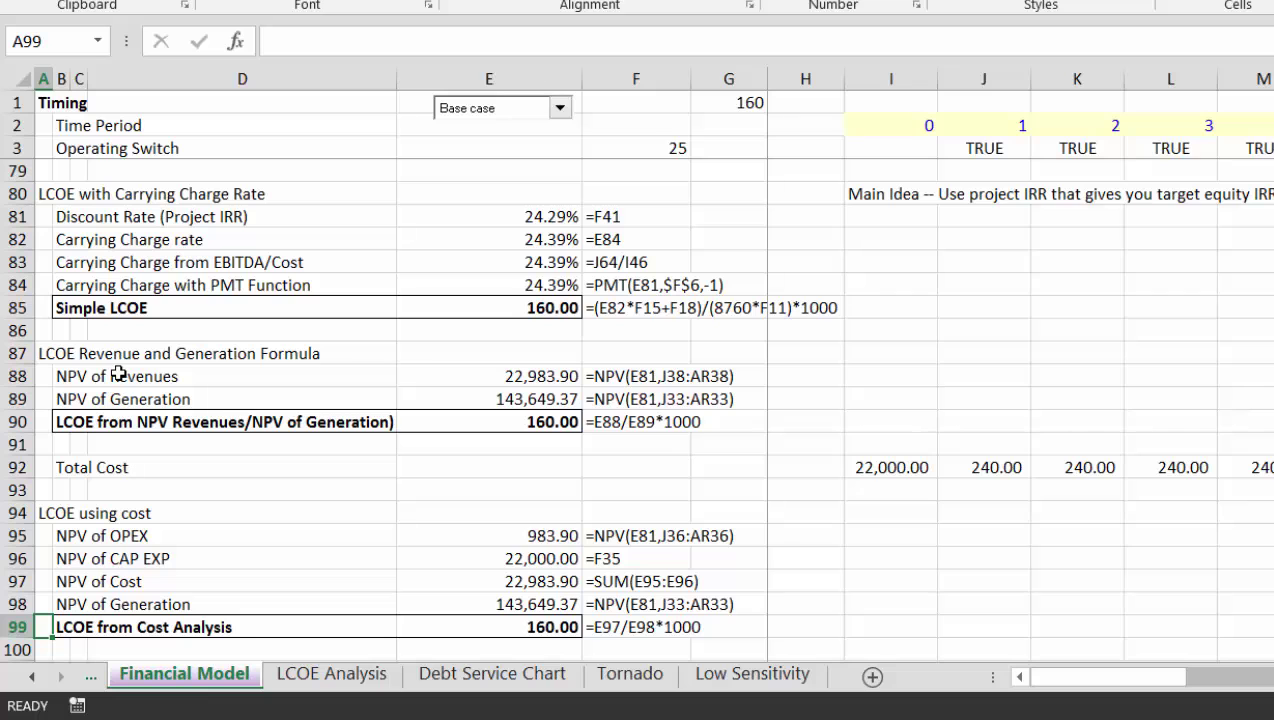
# Move back up through the model to the operating rows and the interest rate input
pyautogui.press('Up')
pyautogui.press('Up')
pyautogui.press('Up')
pyautogui.press('Up')
pyautogui.press('Up')
pyautogui.press('Up')
pyautogui.press('Up')
pyautogui.press('Up')
pyautogui.press('Up')
pyautogui.press('Up')
pyautogui.press('Up')
pyautogui.press('Up')
pyautogui.press('Up')
pyautogui.press('Up')
pyautogui.press('Up')
pyautogui.press('Up')
pyautogui.press('Up')
pyautogui.press('Up')
pyautogui.press('Up')
pyautogui.press('Up')
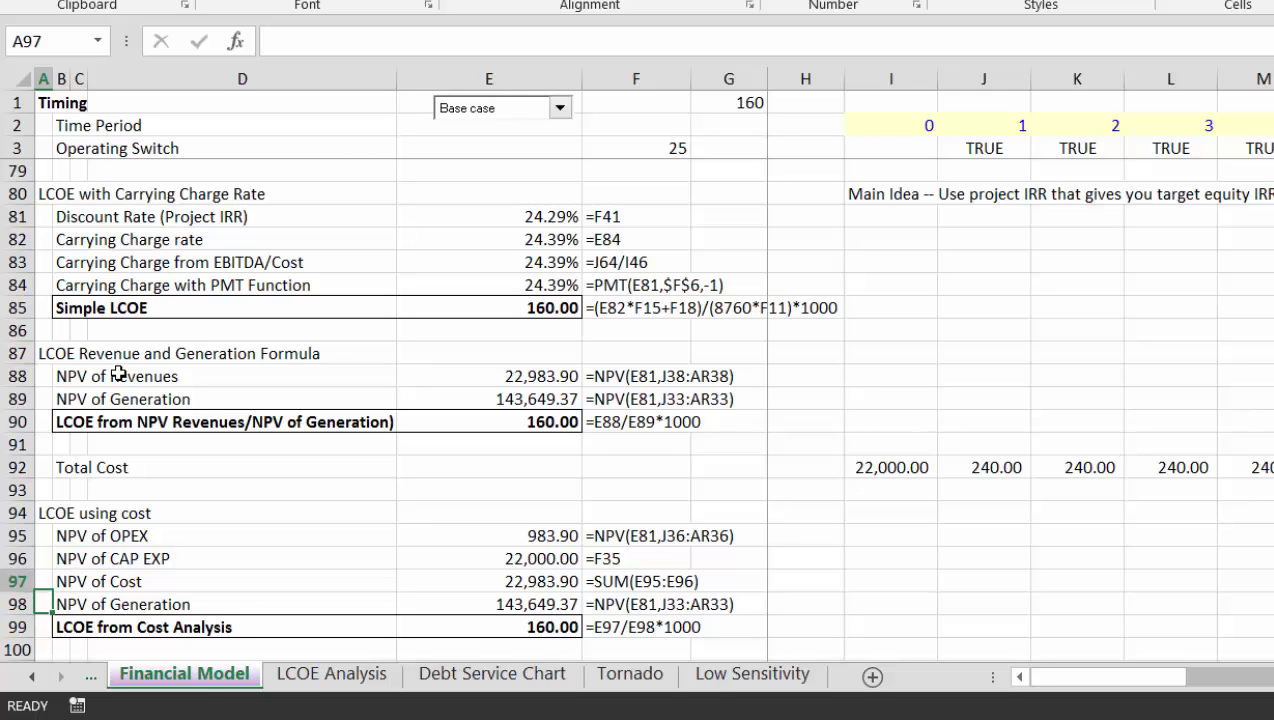
pyautogui.press('Up')
pyautogui.press('Up')
pyautogui.press('Up')
pyautogui.press('Up')
pyautogui.press('Up')
pyautogui.press('Up')
pyautogui.press('Up')
pyautogui.press('Up')
pyautogui.press('Up')
pyautogui.press('Up')
pyautogui.press('Up')
pyautogui.press('Up')
pyautogui.press('Up')
pyautogui.press('Up')
pyautogui.press('Up')
pyautogui.press('Up')
pyautogui.press('Up')
pyautogui.press('Up')
pyautogui.press('Up')
pyautogui.press('Up')
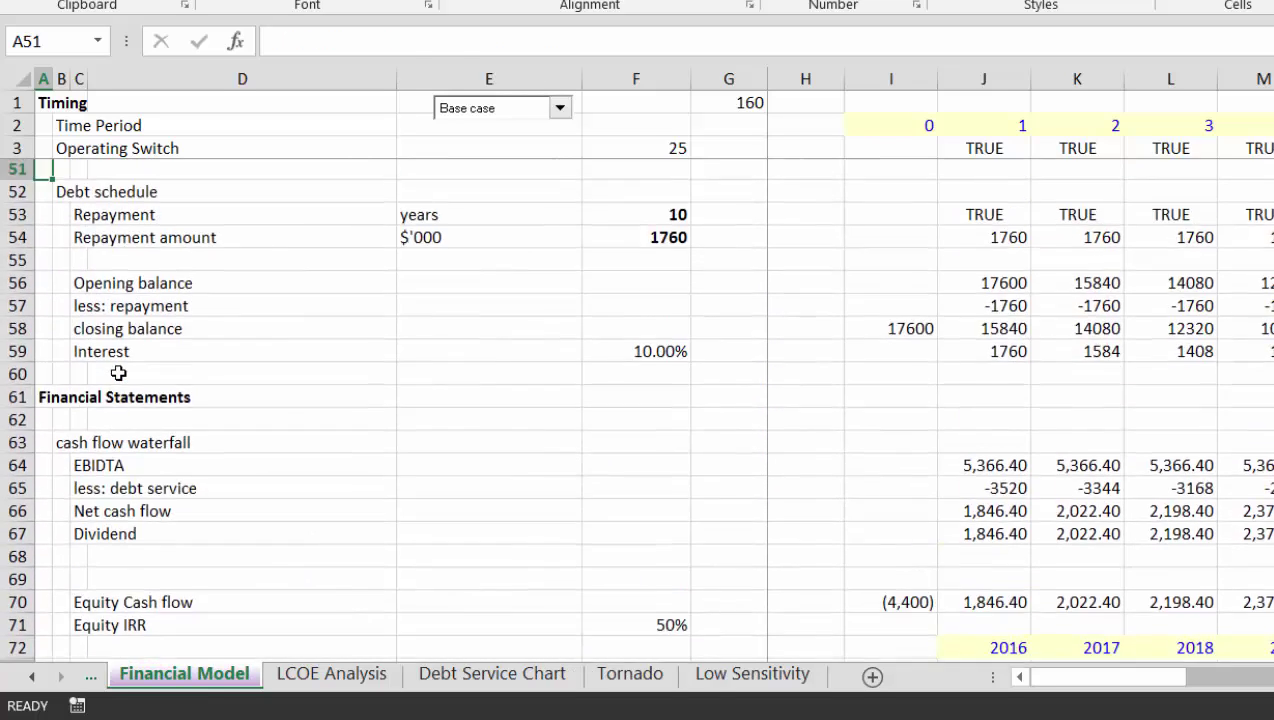
pyautogui.press('Down')
pyautogui.press('Down')
pyautogui.press('Down')
pyautogui.press('Down')
pyautogui.press('Down')
pyautogui.press('Down')
pyautogui.press('Down')
pyautogui.press('Down')
pyautogui.press('Down')
pyautogui.press('Down')
pyautogui.press('Down')
pyautogui.press('Down')
pyautogui.press('Down')
pyautogui.press('Down')
pyautogui.press('Down')
pyautogui.press('Down')
pyautogui.press('Down')
pyautogui.press('Down')
pyautogui.press('Down')
pyautogui.press('Down')
pyautogui.press('Up')
pyautogui.press('Down')
# Inspect the PPA Price cells in row 37 and the Generation (I33) and Revenues (I38) formulas
pyautogui.press('Down')
pyautogui.press('Up')
pyautogui.press('Up')
pyautogui.press('Up')
pyautogui.press('Right')
pyautogui.press('Right')
pyautogui.press('Right')
pyautogui.press('Right')
pyautogui.press('Right')
pyautogui.press('Up')
pyautogui.press('Up')
pyautogui.press('Up')
pyautogui.press('Up')
pyautogui.press('Up')
pyautogui.press('Up')
pyautogui.press('Up')
pyautogui.press('Up')
pyautogui.press('Right')
pyautogui.press('Right')
pyautogui.press('Right')
pyautogui.press('Left')
pyautogui.press('Left')
pyautogui.press('Left')
pyautogui.press('Left')
pyautogui.press('Right')
pyautogui.press('Right')
pyautogui.press('Down')
pyautogui.press('Down')
pyautogui.press('Down')
pyautogui.press('Down')
pyautogui.press('Down')
pyautogui.press('Down')
pyautogui.press('Down')
pyautogui.press('Down')
pyautogui.press('Down')
pyautogui.press('Down')
pyautogui.press('Down')
pyautogui.press('Down')
pyautogui.press('Down')
pyautogui.press('Down')
pyautogui.press('Down')
pyautogui.press('Down')
pyautogui.press('Down')
pyautogui.press('Down')
pyautogui.press('Up')
pyautogui.press('Up')
pyautogui.press('Up')
pyautogui.press('Up')
pyautogui.press('Up')
pyautogui.press('Up')
pyautogui.press('Up')
pyautogui.press('Right')
pyautogui.press('Right')
pyautogui.press('Right')
pyautogui.press('Left')
pyautogui.press('Down')
pyautogui.press('Down')
pyautogui.press('Down')
pyautogui.press('Down')
pyautogui.press('Down')
pyautogui.press('Up')
pyautogui.press('Right')
pyautogui.press('Left')
pyautogui.press('Left')
pyautogui.press('Right')
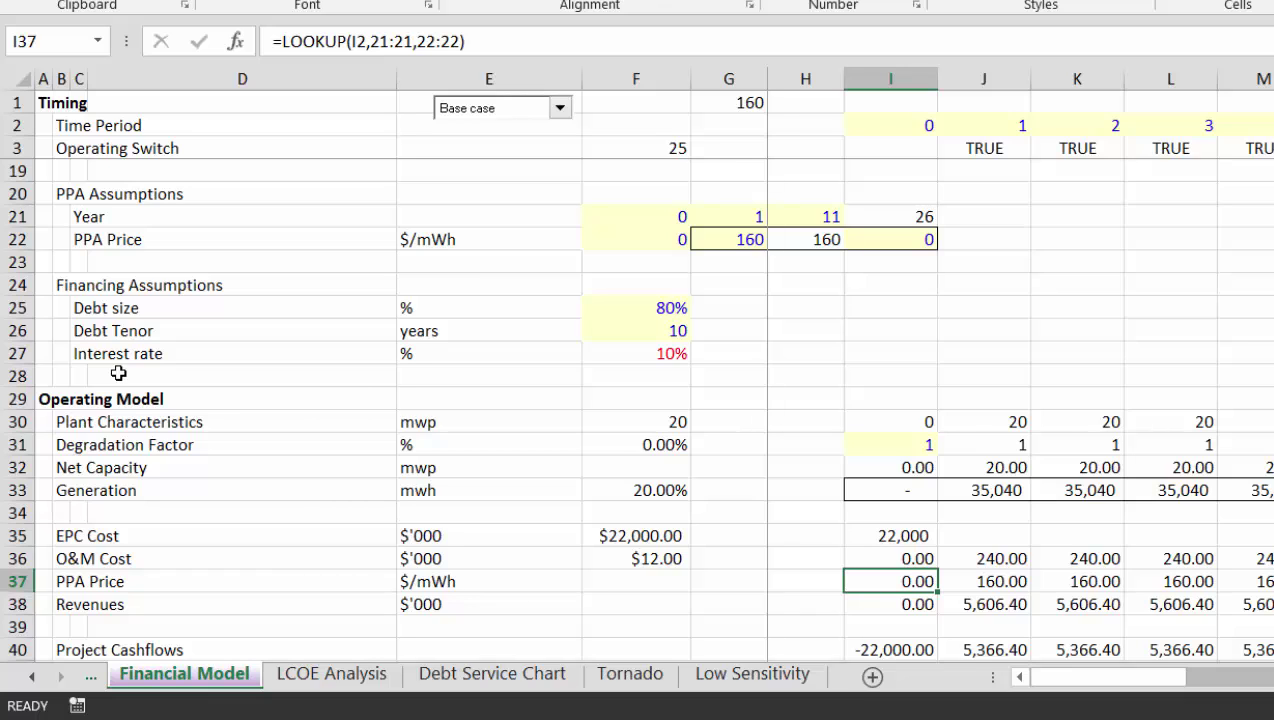
# Review the PPA Year and Price inputs in rows 21–22, returning to I37
pyautogui.press('Up')
pyautogui.press('Up')
pyautogui.press('Up')
pyautogui.press('Up')
pyautogui.press('Up')
pyautogui.press('Up')
pyautogui.press('Up')
pyautogui.press('Up')
pyautogui.press('Up')
pyautogui.press('Up')
pyautogui.press('Up')
pyautogui.press('Up')
pyautogui.press('Up')
pyautogui.press('Up')
pyautogui.press('Up')
pyautogui.press('Up')
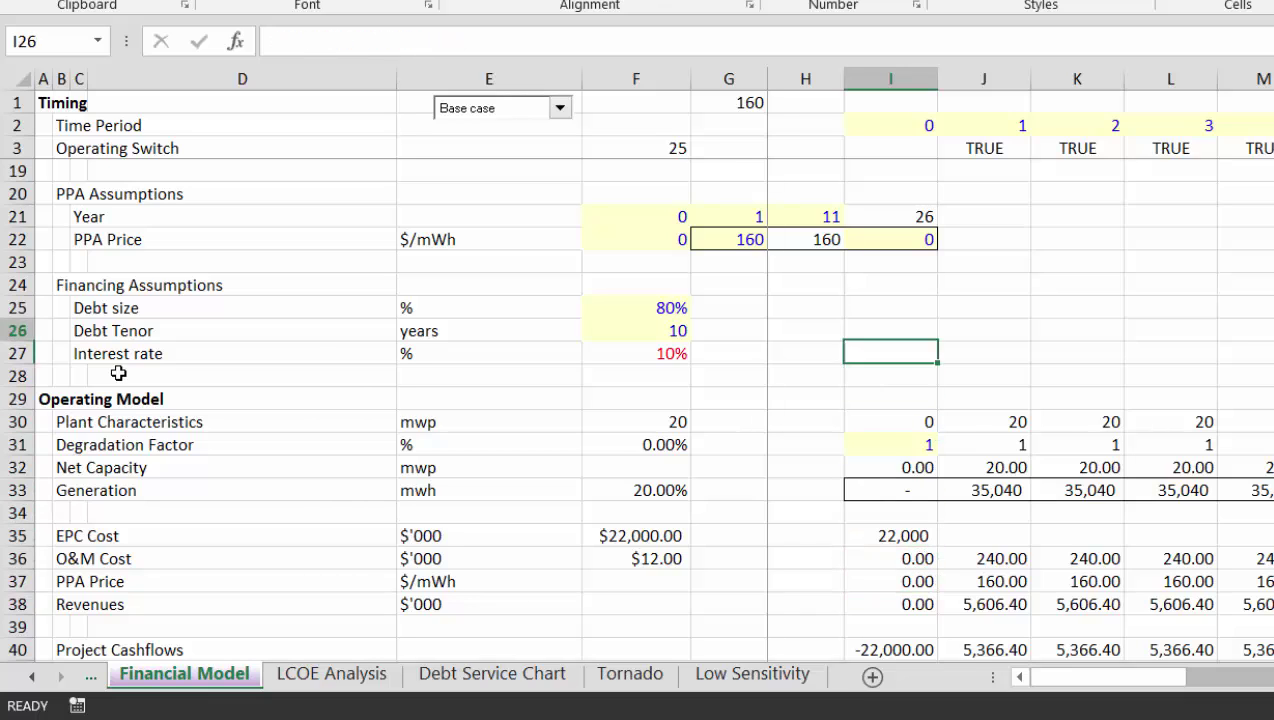
pyautogui.press('Left')
pyautogui.press('Left')
pyautogui.press('Left')
pyautogui.press('Right')
pyautogui.press('Right')
pyautogui.press('Down')
pyautogui.press('Down')
pyautogui.press('Down')
pyautogui.press('Down')
pyautogui.press('Down')
pyautogui.press('Down')
pyautogui.press('Down')
pyautogui.press('Down')
pyautogui.press('Down')
pyautogui.press('Down')
pyautogui.press('Down')
pyautogui.press('Down')
pyautogui.press('Down')
pyautogui.press('Down')
pyautogui.press('Down')
pyautogui.press('Down')
pyautogui.press('Down')
pyautogui.press('Right')
pyautogui.press('Up')
# Enter =LOOKUP(I2,21:21,22:22) in I37 to fetch each period's PPA price
pyautogui.write('=lo')
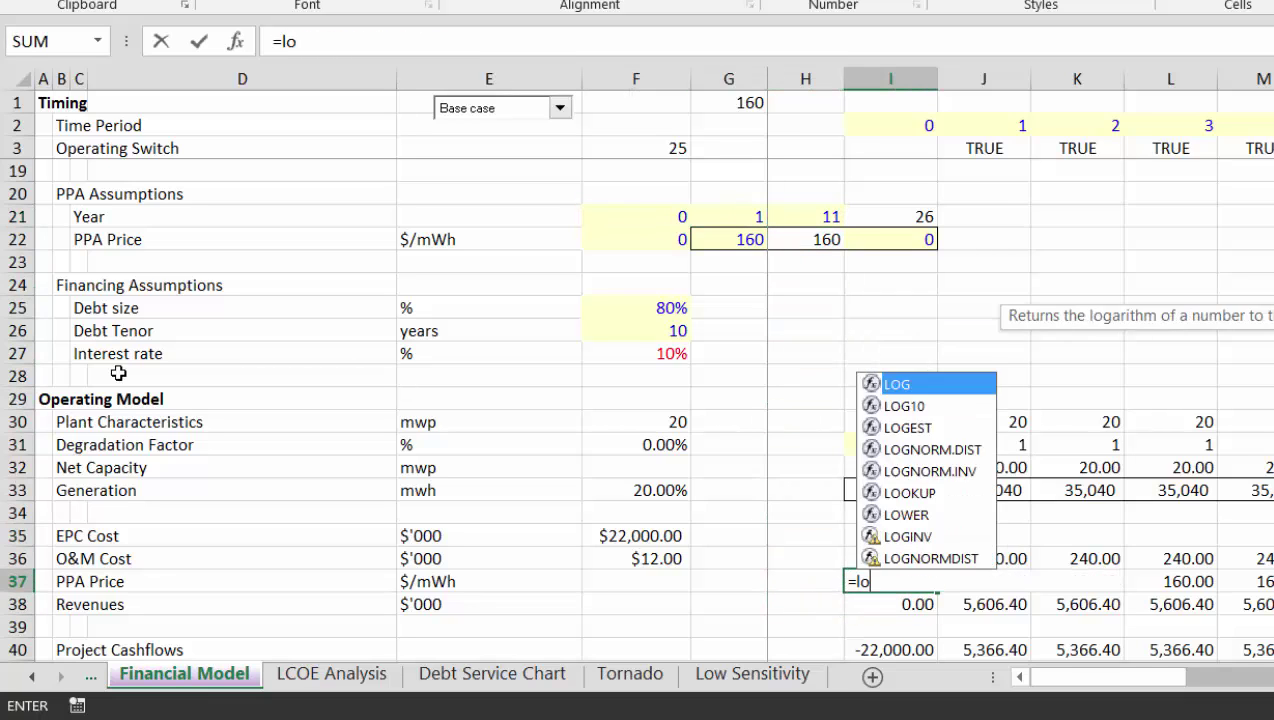
pyautogui.write('o')
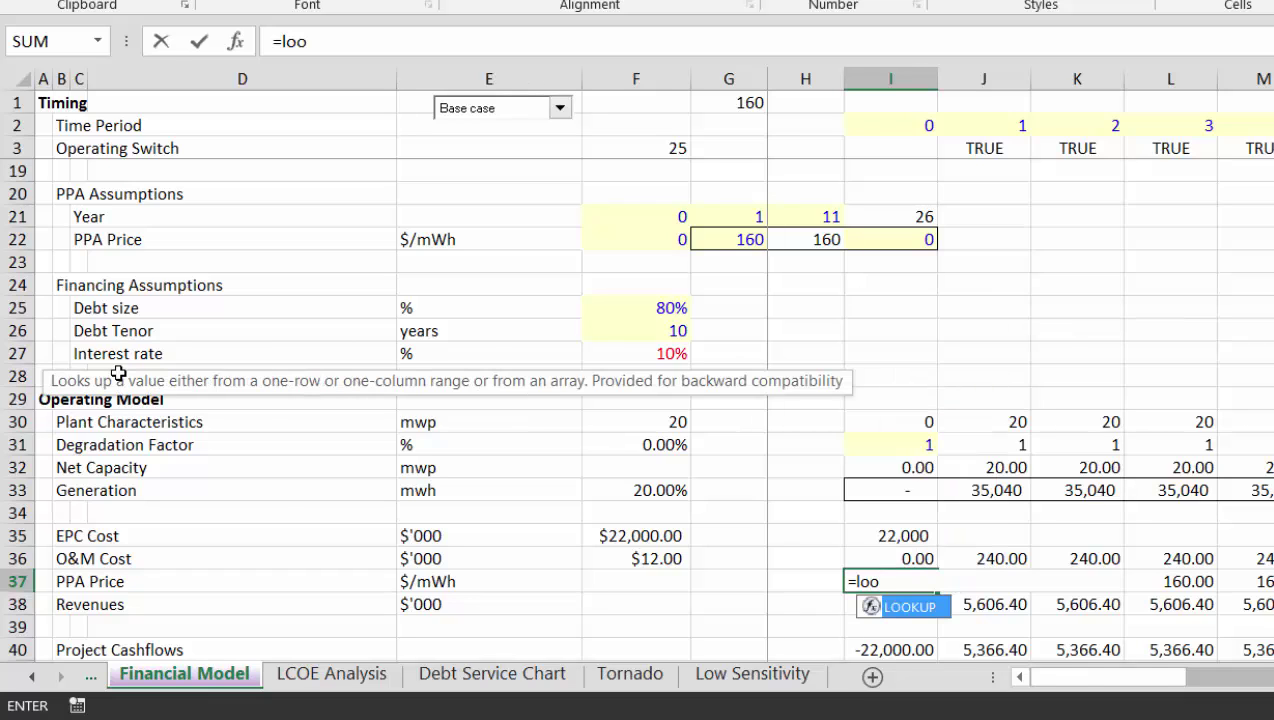
pyautogui.press('Tab')
pyautogui.press('Up')
pyautogui.press('Up')
pyautogui.press('Up')
pyautogui.press('Up')
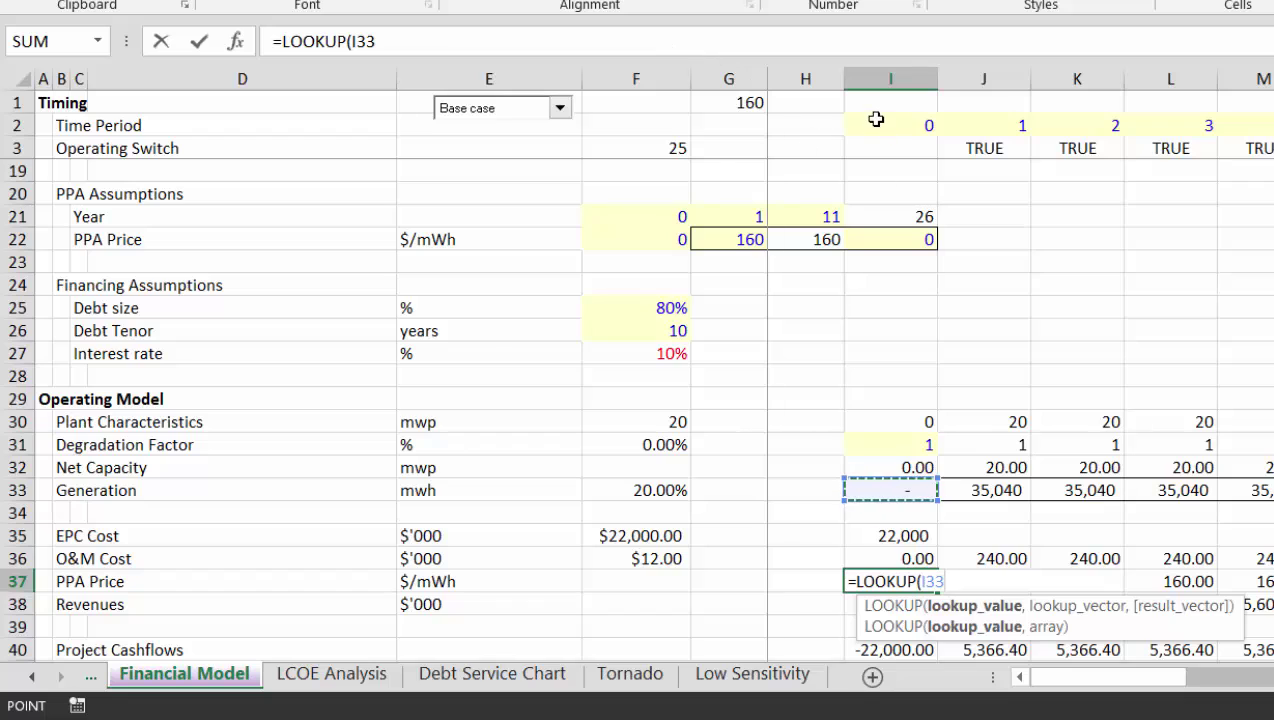
pyautogui.click(876, 122)
pyautogui.write(',')
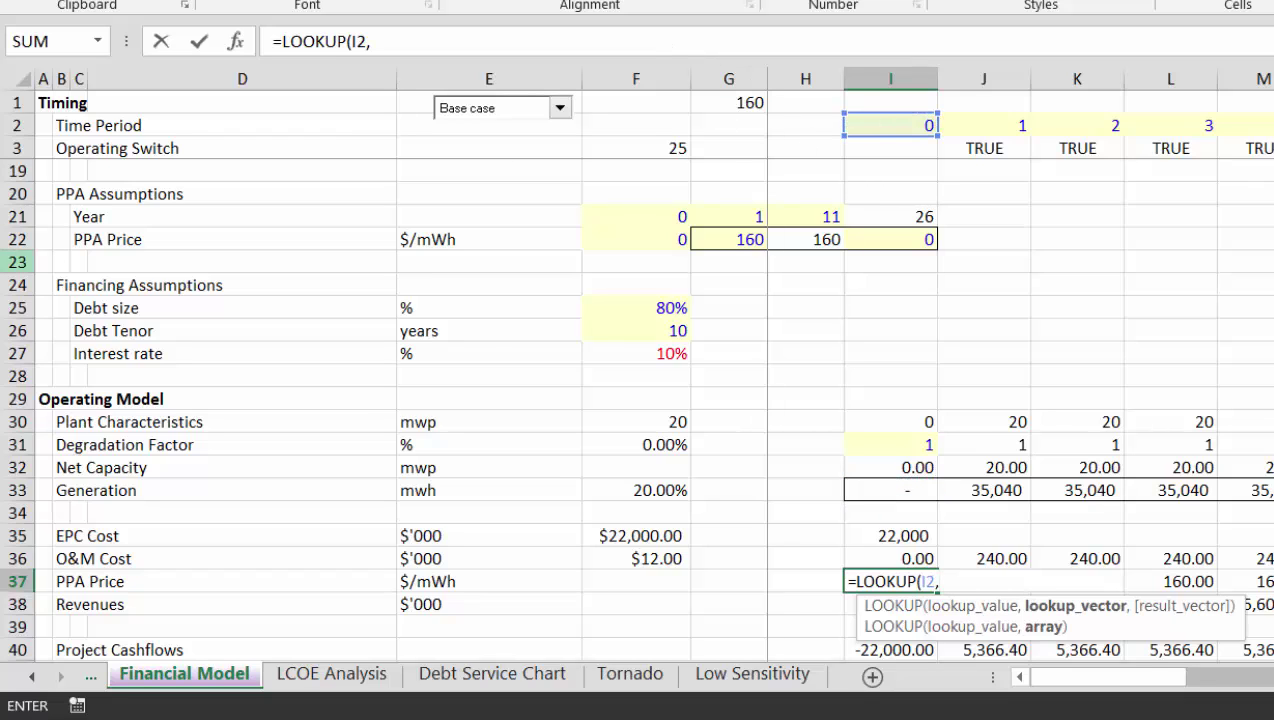
pyautogui.click(14, 216)
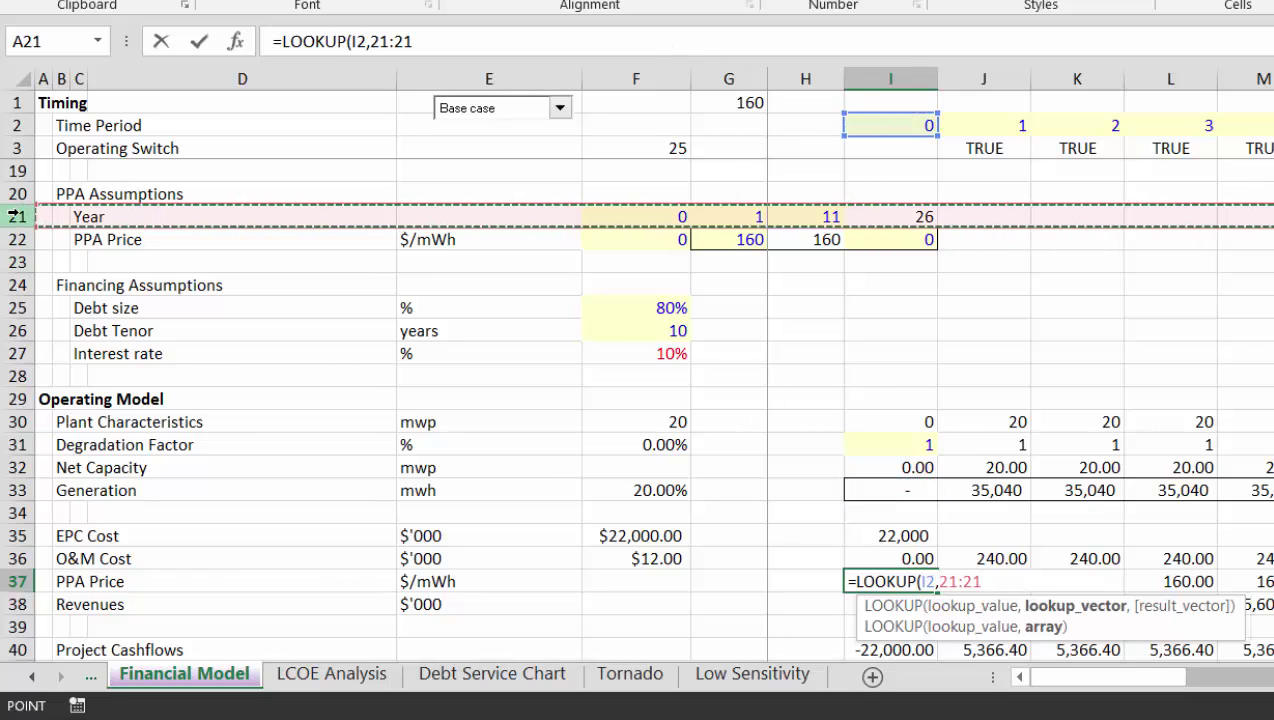
pyautogui.write(',')
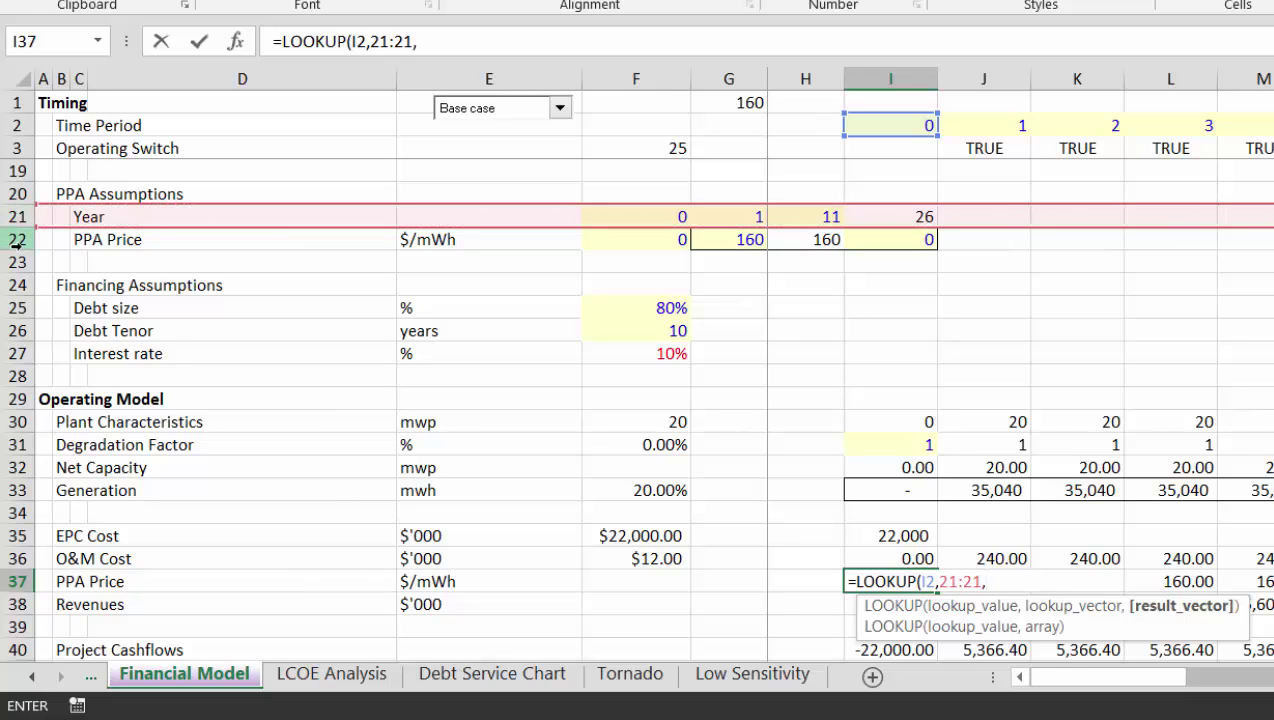
pyautogui.click(14, 240)
pyautogui.press('Return')
# Select the PPA Price row across all periods from I37
pyautogui.press('Up')
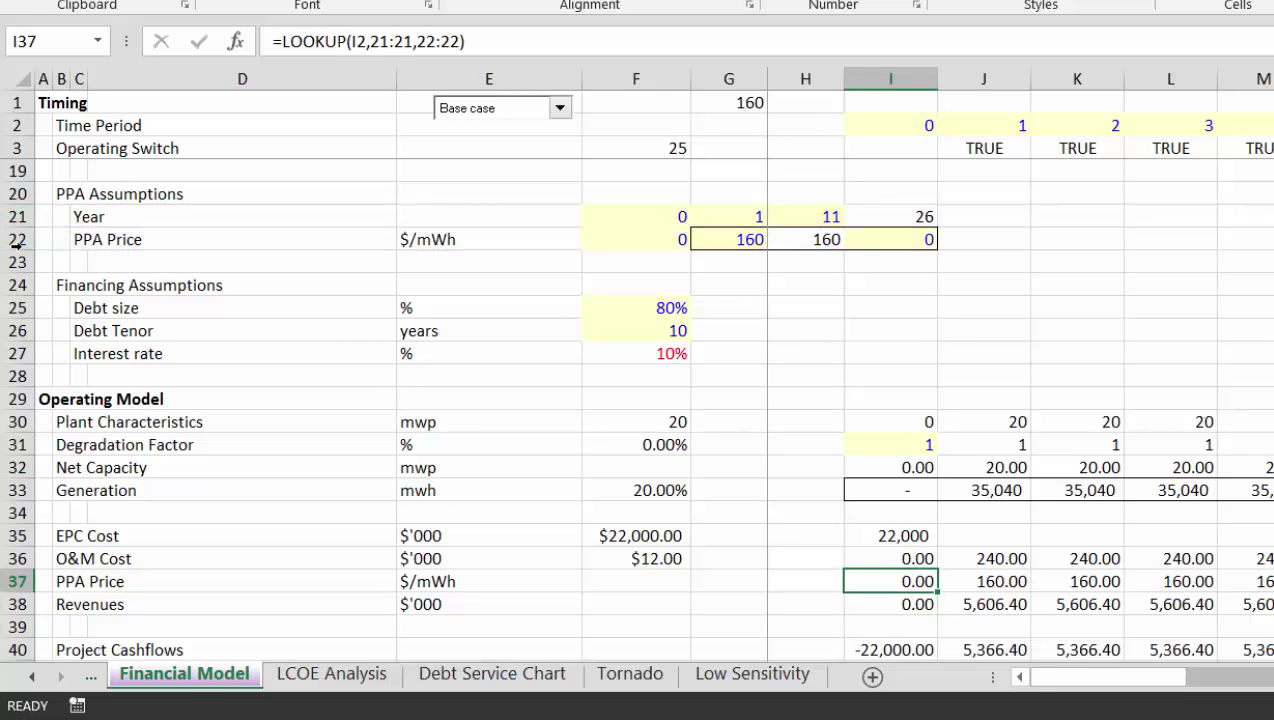
pyautogui.hotkey('ctrl', 'shift', 'Right')
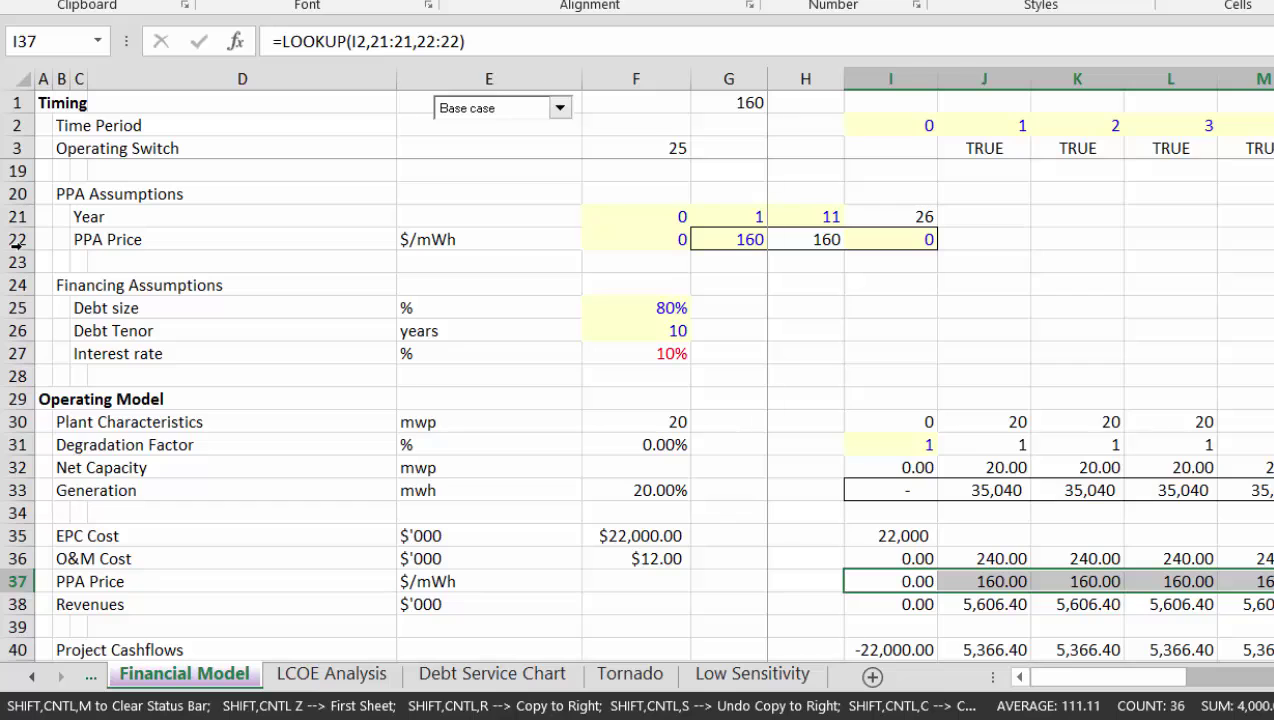
pyautogui.press('Down')
pyautogui.press('Down')
pyautogui.press('Down')
pyautogui.press('Down')
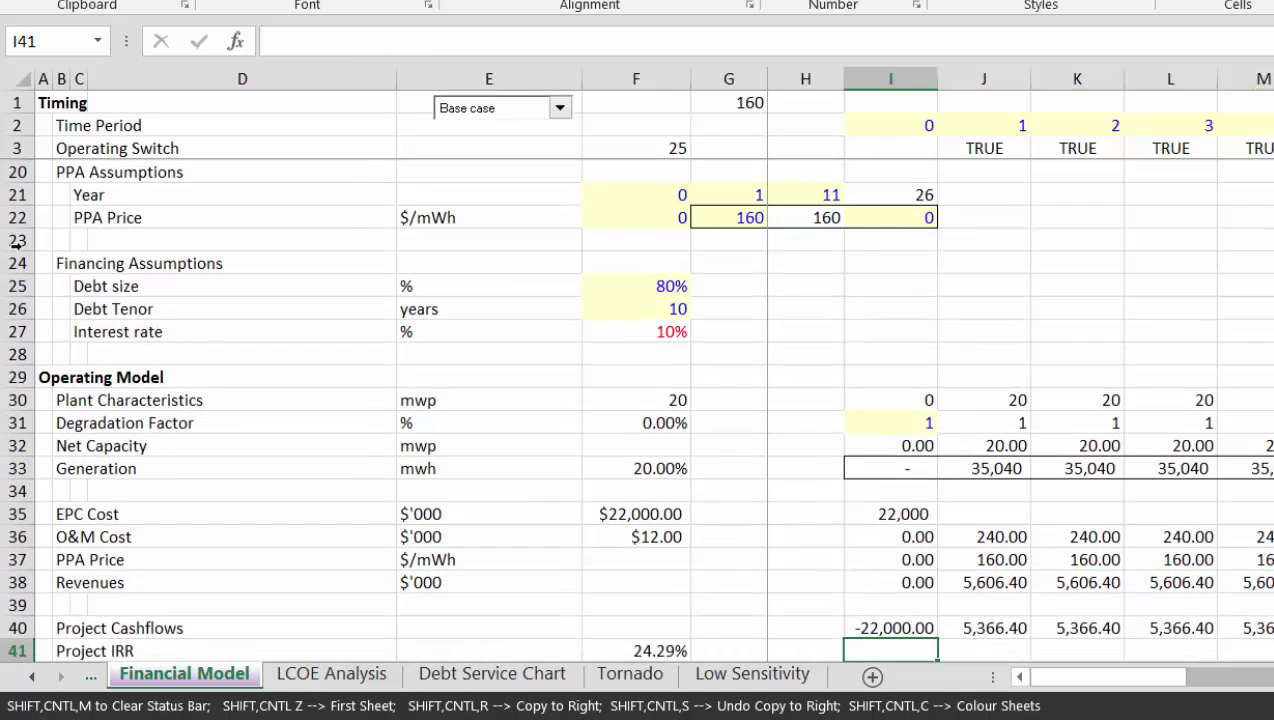
pyautogui.press('Up')
pyautogui.press('Left')
pyautogui.press('Down')
pyautogui.press('Down')
pyautogui.press('Down')
pyautogui.press('Up')
pyautogui.press('Left')
pyautogui.press('Left')
pyautogui.press('Left')
pyautogui.press('Up')
pyautogui.press('Right')
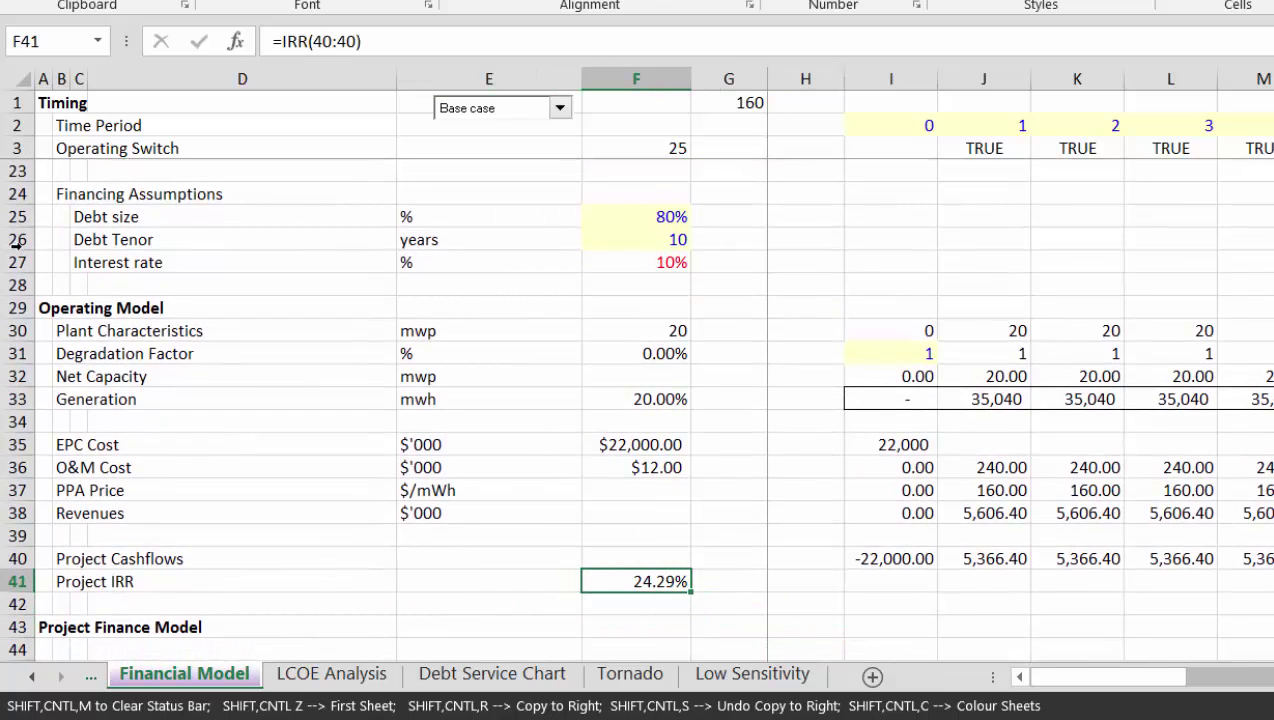
pyautogui.press('Down')
pyautogui.press('Down')
pyautogui.press('Down')
pyautogui.press('Down')
pyautogui.press('Down')
pyautogui.press('Down')
pyautogui.press('Down')
pyautogui.press('Down')
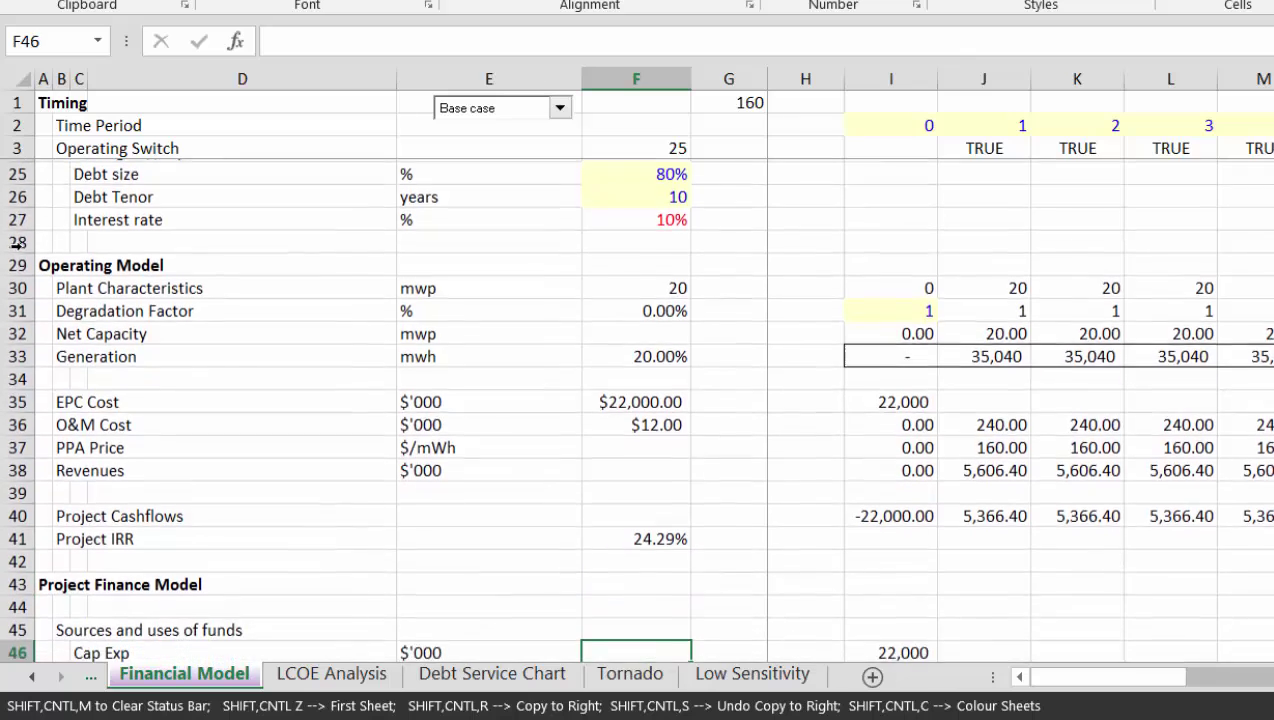
pyautogui.press('Down')
pyautogui.press('Down')
pyautogui.press('Up')
pyautogui.press('Up')
pyautogui.press('Up')
pyautogui.press('Down')
pyautogui.press('Down')
pyautogui.press('Down')
pyautogui.press('Down')
pyautogui.press('Down')
pyautogui.press('Down')
pyautogui.press('Up')
pyautogui.press('Up')
pyautogui.press('Up')
pyautogui.press('Up')
pyautogui.press('Up')
pyautogui.press('Down')
pyautogui.press('Down')
pyautogui.press('Down')
pyautogui.press('Down')
pyautogui.press('Down')
pyautogui.press('Down')
pyautogui.press('Down')
pyautogui.press('Down')
pyautogui.press('Up')
pyautogui.press('Up')
pyautogui.press('Up')
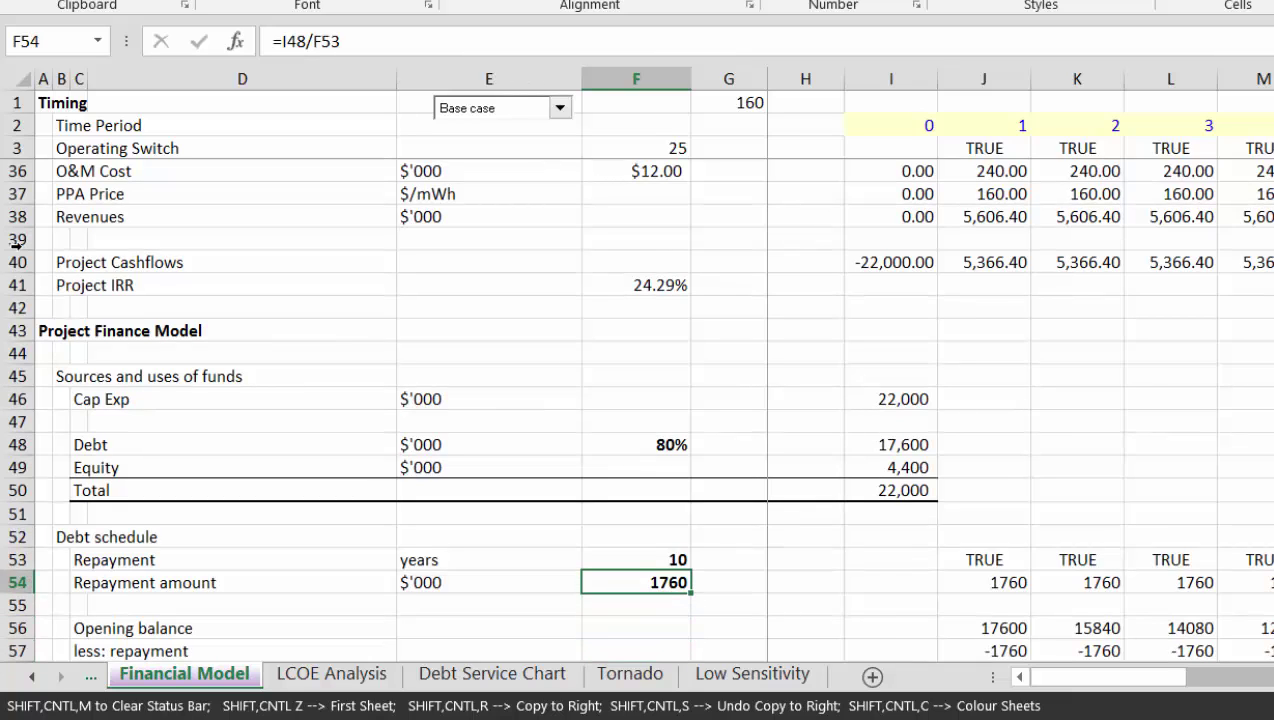
pyautogui.press('Up')
pyautogui.press('Down')
pyautogui.press('Down')
pyautogui.press('Down')
pyautogui.press('Down')
pyautogui.press('Down')
pyautogui.press('Down')
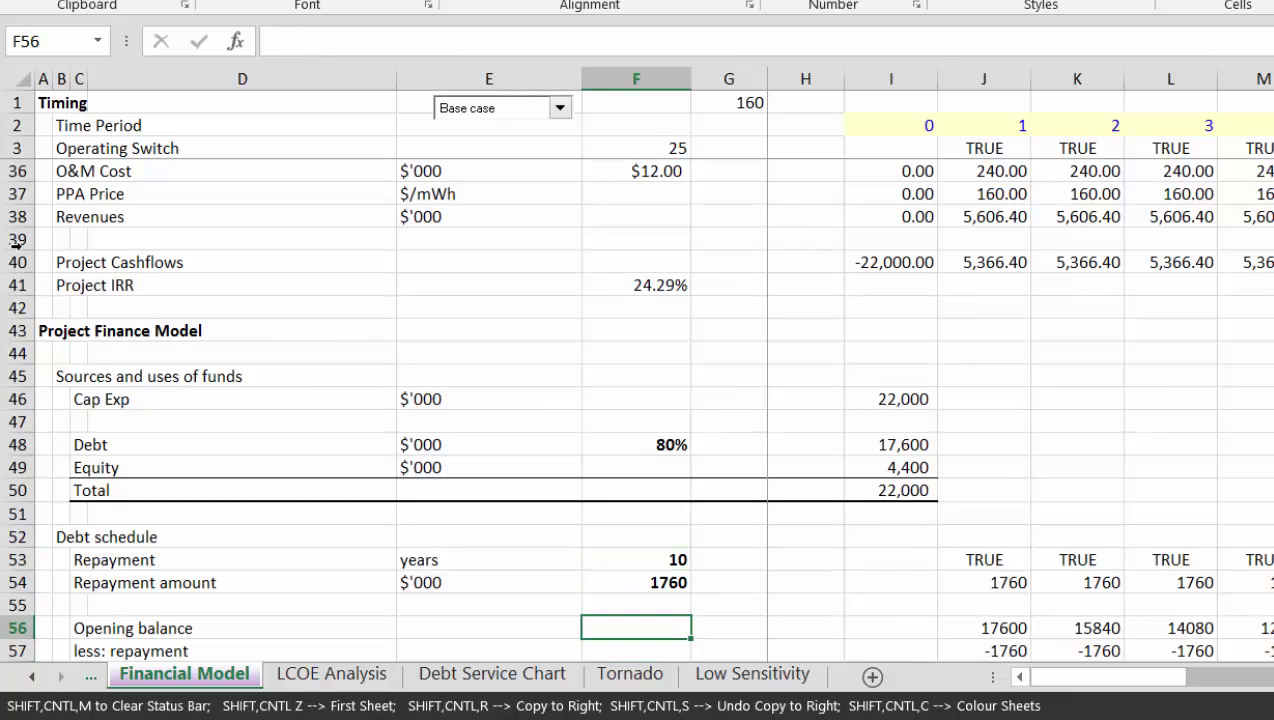
pyautogui.press('Up')
pyautogui.press('Up')
pyautogui.press('Up')
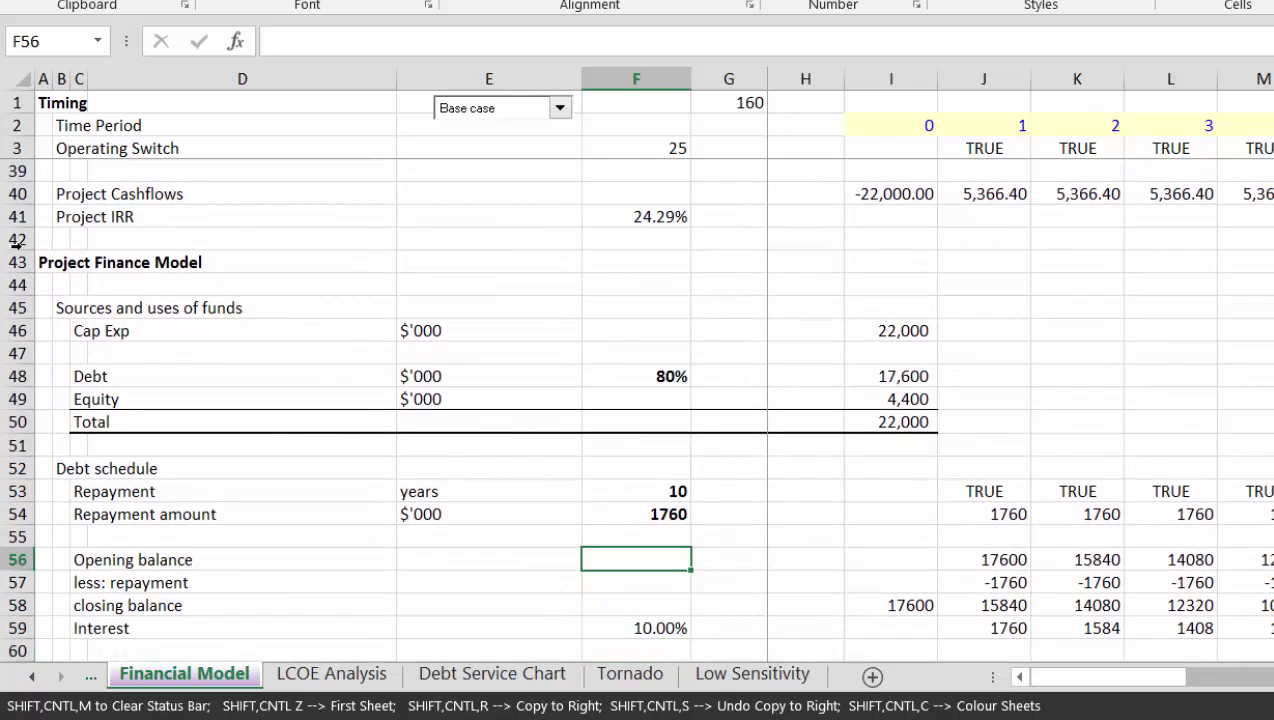
pyautogui.press('Up')
pyautogui.press('Up')
pyautogui.press('Up')
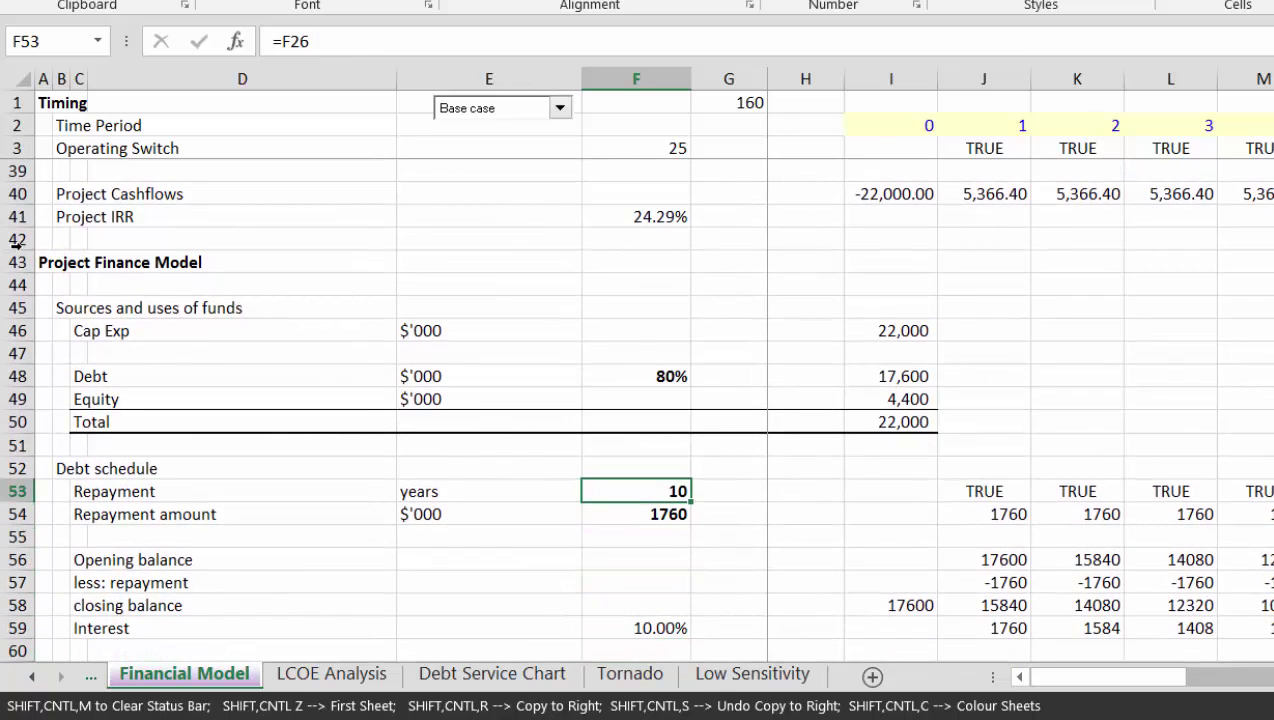
pyautogui.press('Down')
pyautogui.press('Down')
pyautogui.press('Down')
pyautogui.press('Down')
pyautogui.press('Down')
pyautogui.press('Down')
pyautogui.press('Down')
pyautogui.press('Down')
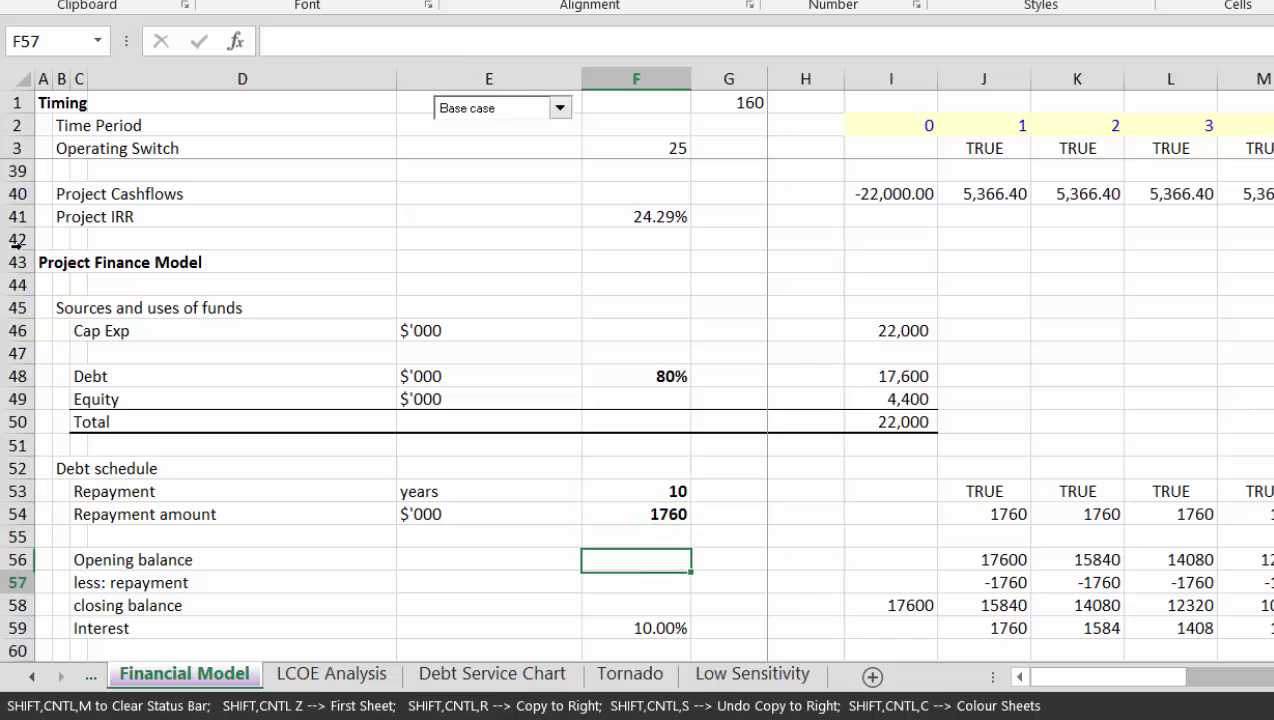
pyautogui.press('Up')
pyautogui.press('Up')
pyautogui.press('Up')
pyautogui.press('Up')
pyautogui.press('Up')
pyautogui.press('Up')
pyautogui.press('Up')
pyautogui.press('Up')
pyautogui.press('Up')
pyautogui.press('Up')
pyautogui.press('Up')
pyautogui.press('Up')
pyautogui.press('Up')
pyautogui.press('Up')
pyautogui.press('Up')
pyautogui.press('Up')
pyautogui.press('Up')
pyautogui.press('Down')
pyautogui.press('Down')
pyautogui.press('Down')
pyautogui.press('Down')
pyautogui.press('Down')
pyautogui.press('Down')
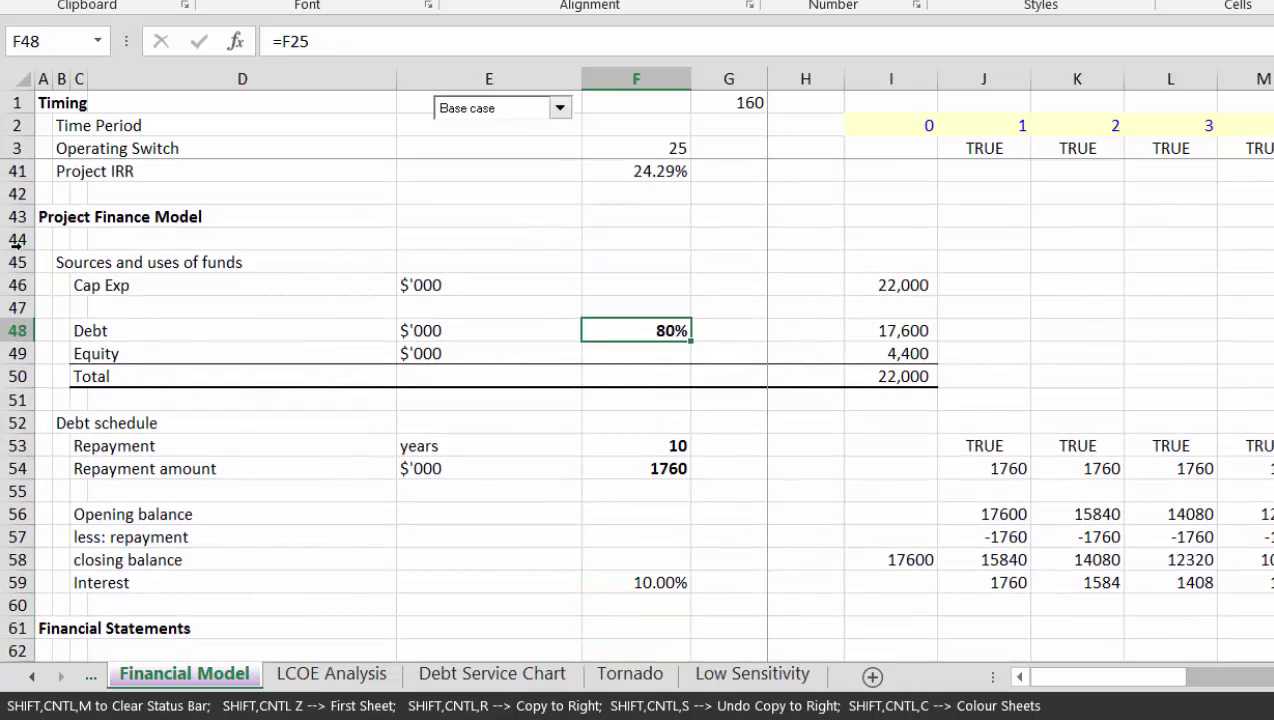
# Set the debt size input to 70%
pyautogui.press('Up')
pyautogui.press('Up')
pyautogui.write('7')
pyautogui.hotkey('ctrl', 'Return')
pyautogui.press('Down')
pyautogui.press('Down')
pyautogui.press('Down')
pyautogui.press('Down')
pyautogui.press('Down')
pyautogui.press('Down')
pyautogui.press('Down')
pyautogui.press('Down')
pyautogui.press('Down')
pyautogui.press('Down')
# Inspect the repayment schedule formula and abandon an unfinished PPMT entry, leaving it unchanged
pyautogui.press('Up')
pyautogui.press('Right')
pyautogui.press('Right')
pyautogui.press('Right')
pyautogui.press('Right')
pyautogui.press('F2')
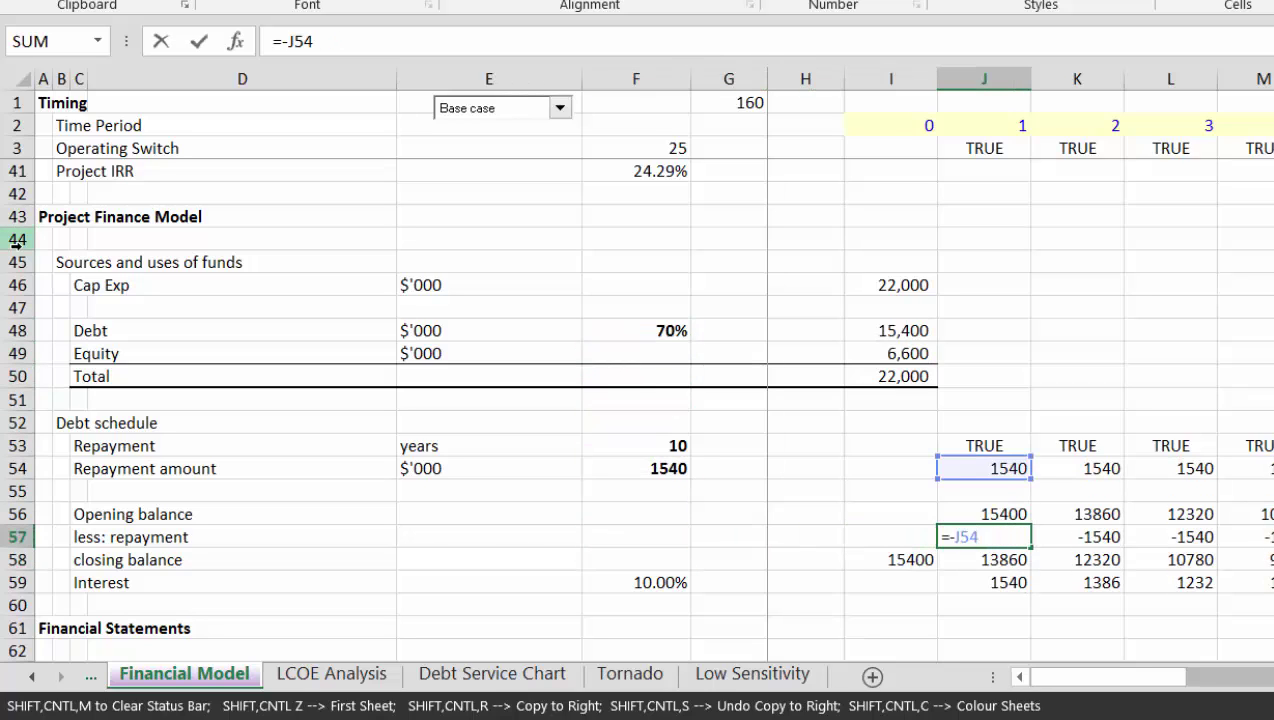
pyautogui.press('Escape')
pyautogui.press('Up')
pyautogui.press('Up')
pyautogui.press('Up')
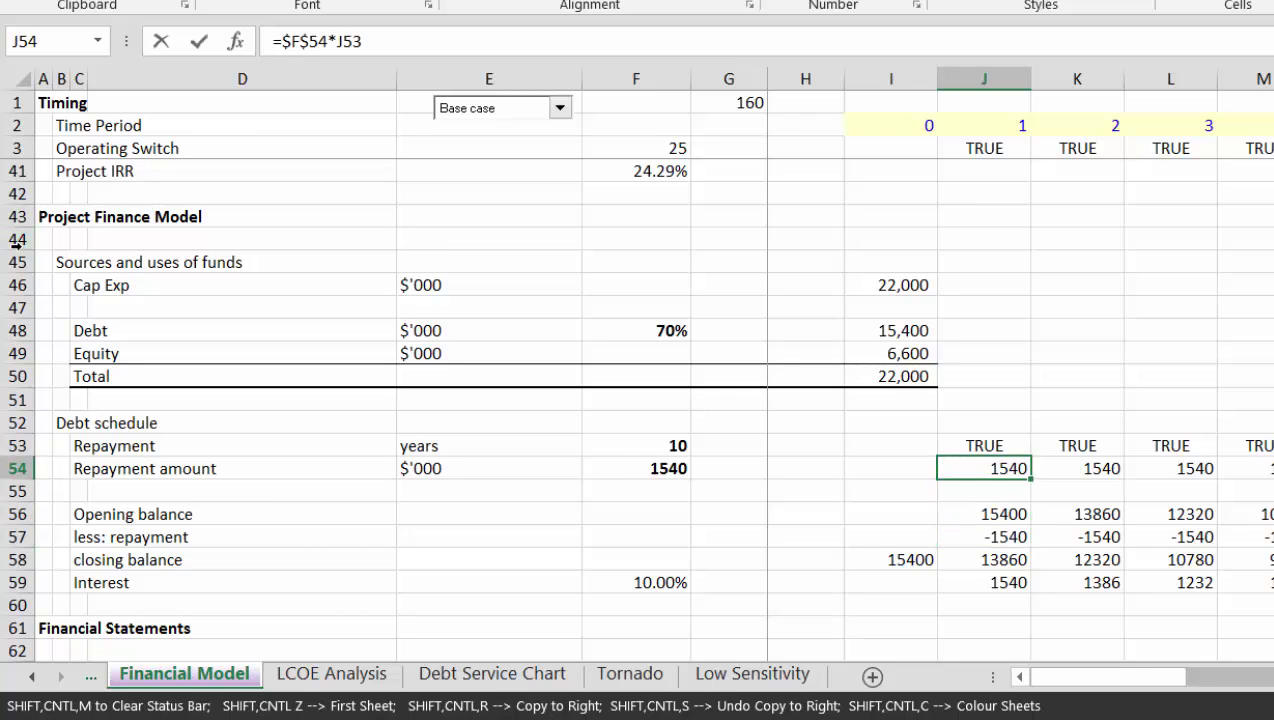
pyautogui.write('=ppmt')
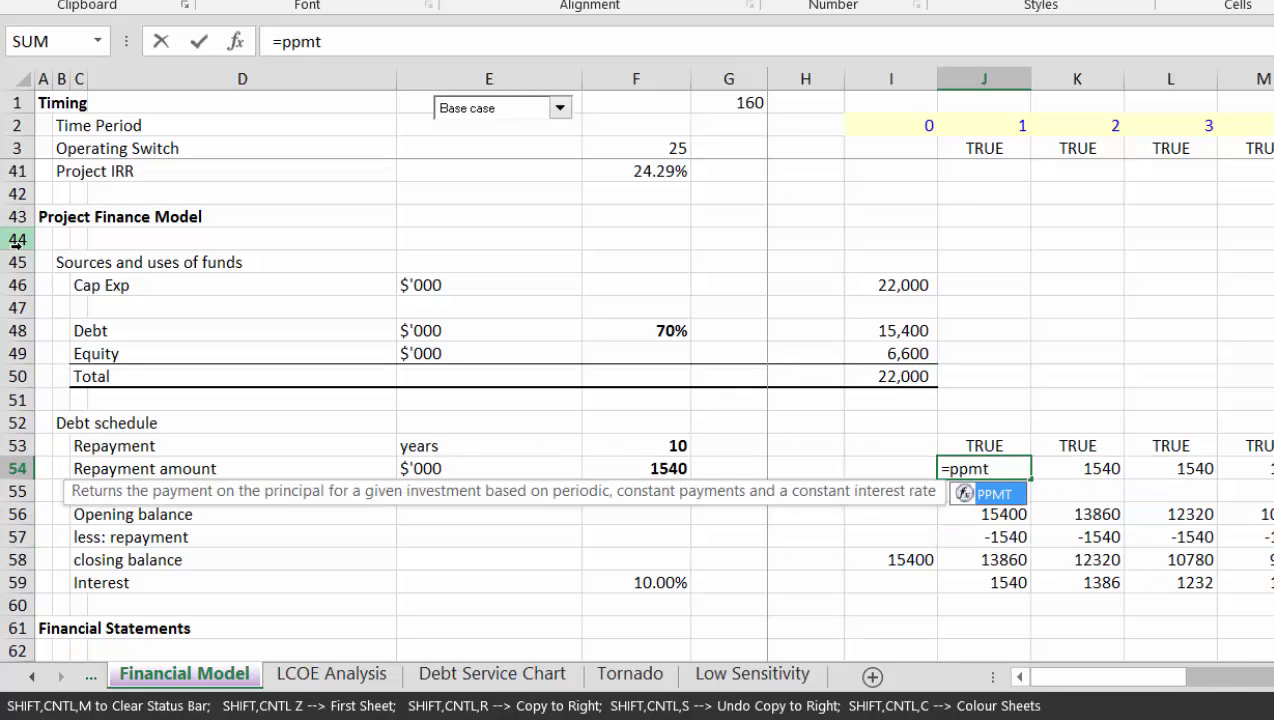
pyautogui.press('Escape')
pyautogui.press('Escape')
# Enter the repayment flag =J2<=$F$53 in J53 and copy it across all periods
pyautogui.press('Up')
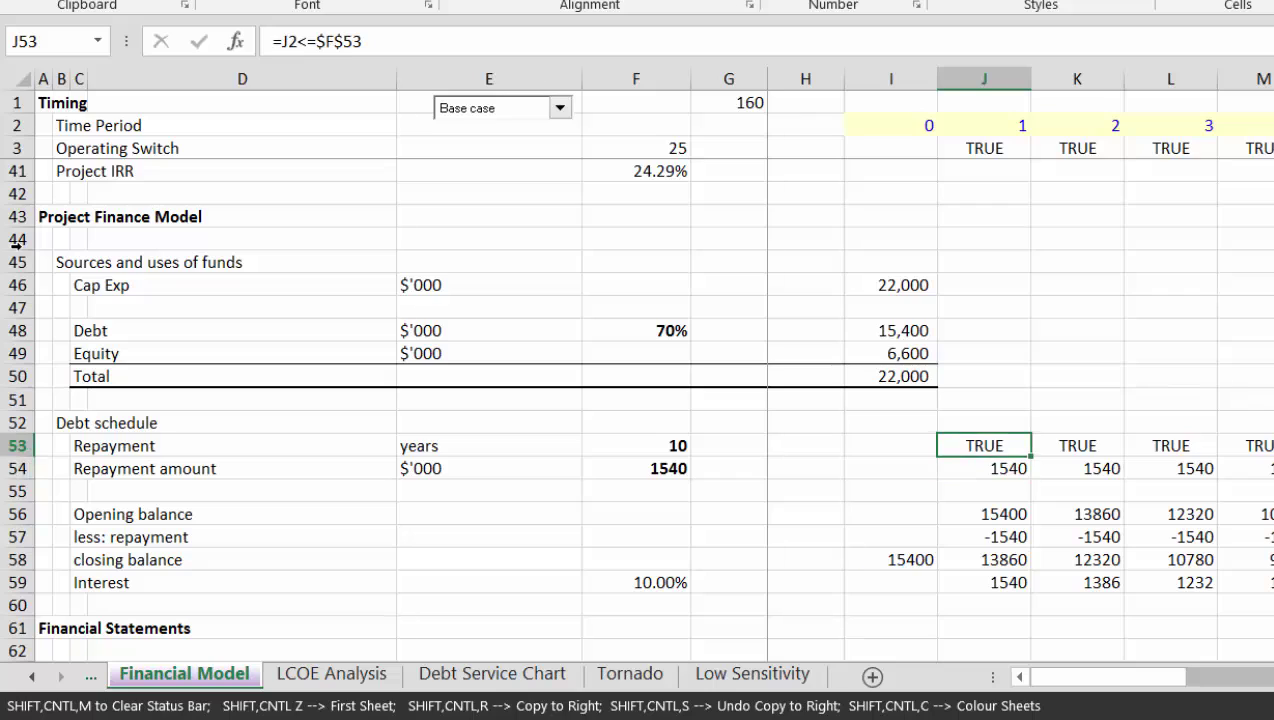
pyautogui.write('=')
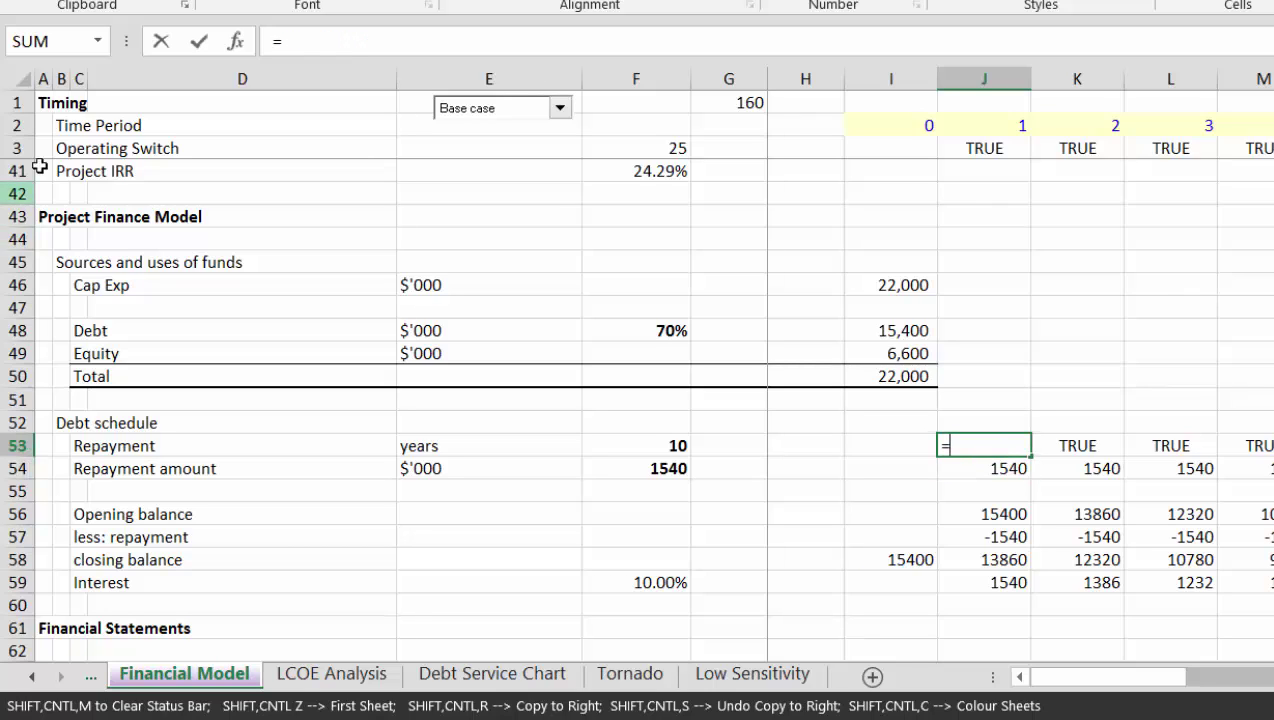
pyautogui.click(1028, 124)
pyautogui.write('<')
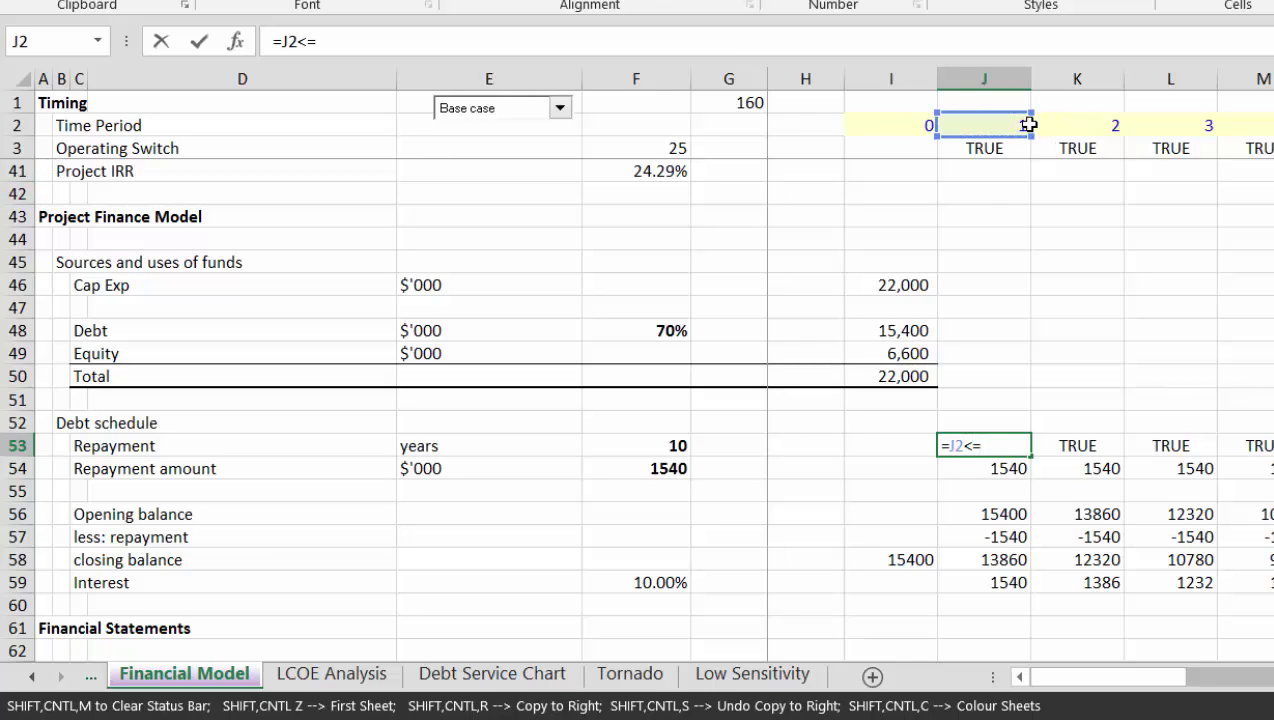
pyautogui.write('=')
pyautogui.press('Left')
pyautogui.press('Left')
pyautogui.press('Left')
pyautogui.press('Left')
pyautogui.press('F4')
pyautogui.press('Return')
pyautogui.press('Up')
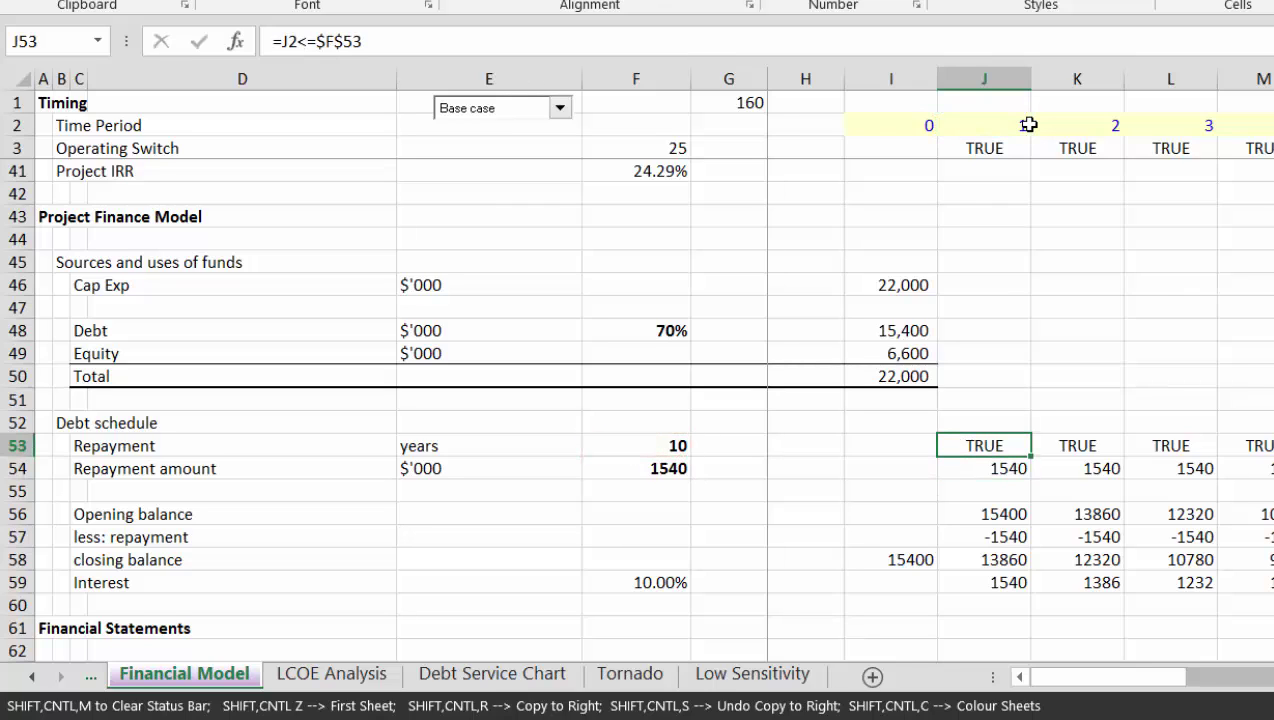
pyautogui.hotkey('ctrl', 'shift', 'Right')
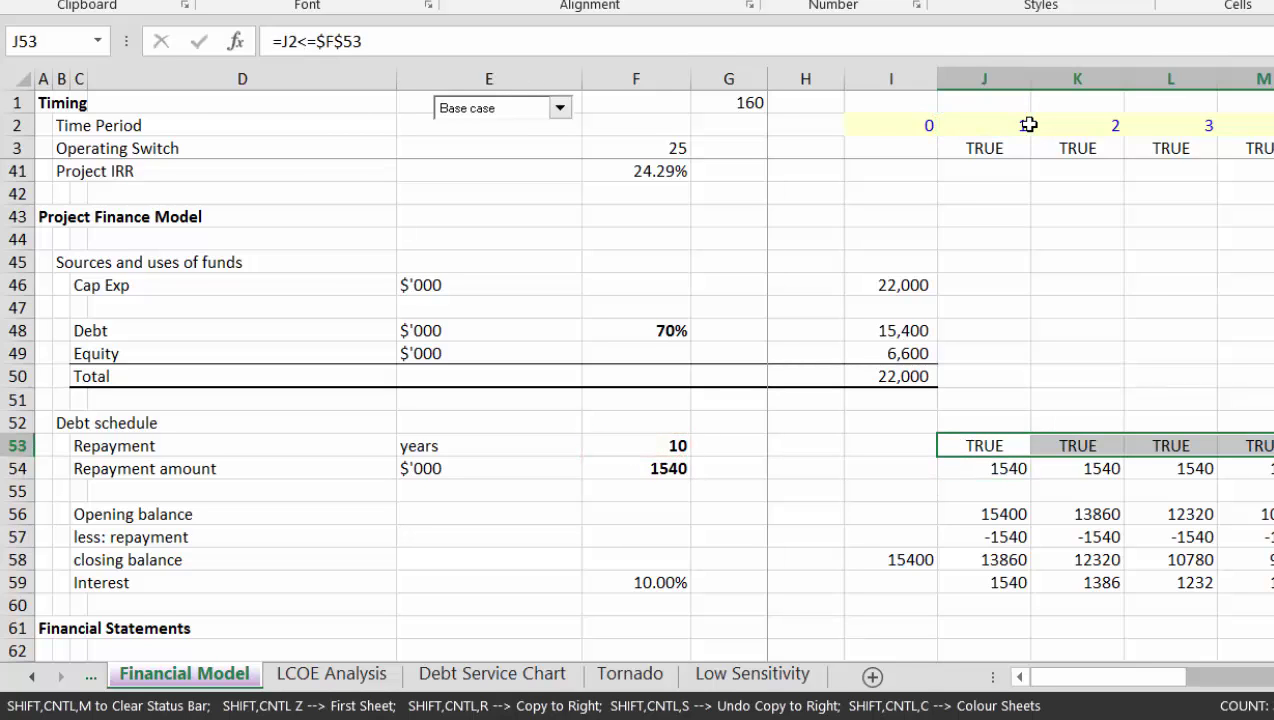
pyautogui.hotkey('ctrl', 'shift', 'c')
pyautogui.press('Down')
pyautogui.press('Down')
pyautogui.press('Down')
pyautogui.press('Down')
pyautogui.press('Up')
pyautogui.press('Up')
pyautogui.press('Up')
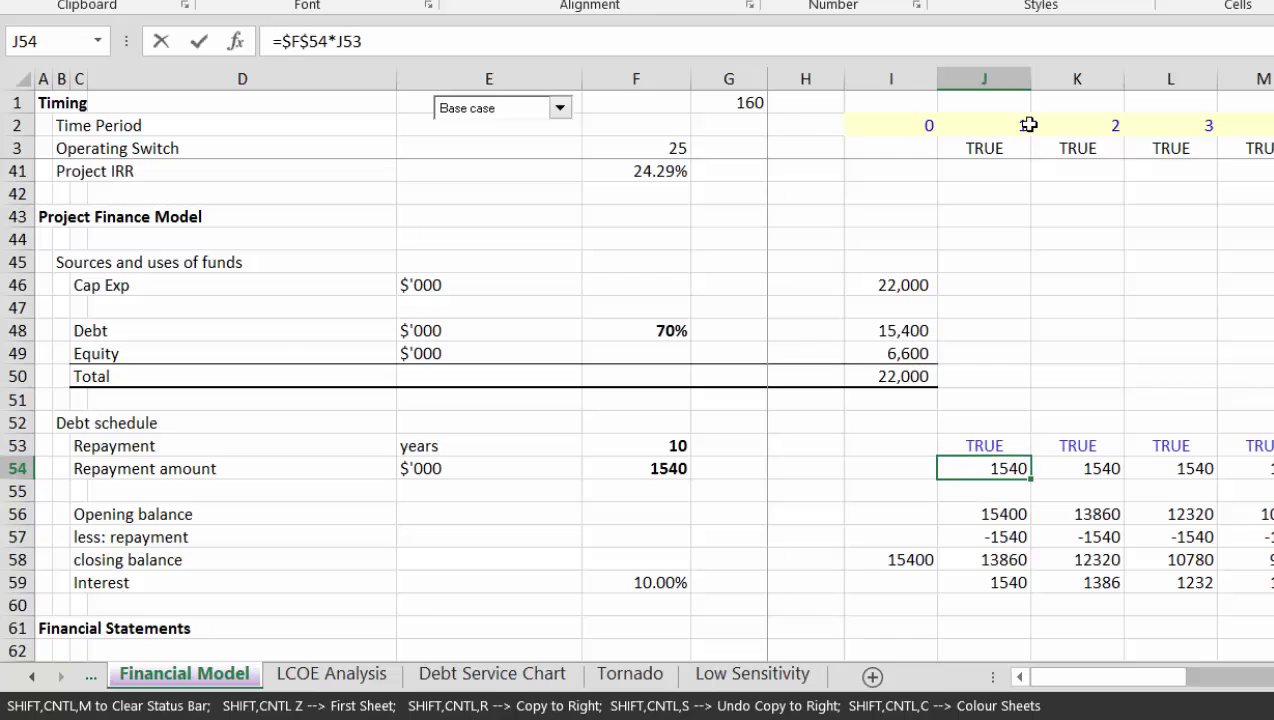
# Start J54's repayment as an IF on the flag, with PPMT using the locked interest rate
pyautogui.write('=if(')
pyautogui.press('Up')
pyautogui.write(',ppmt(')
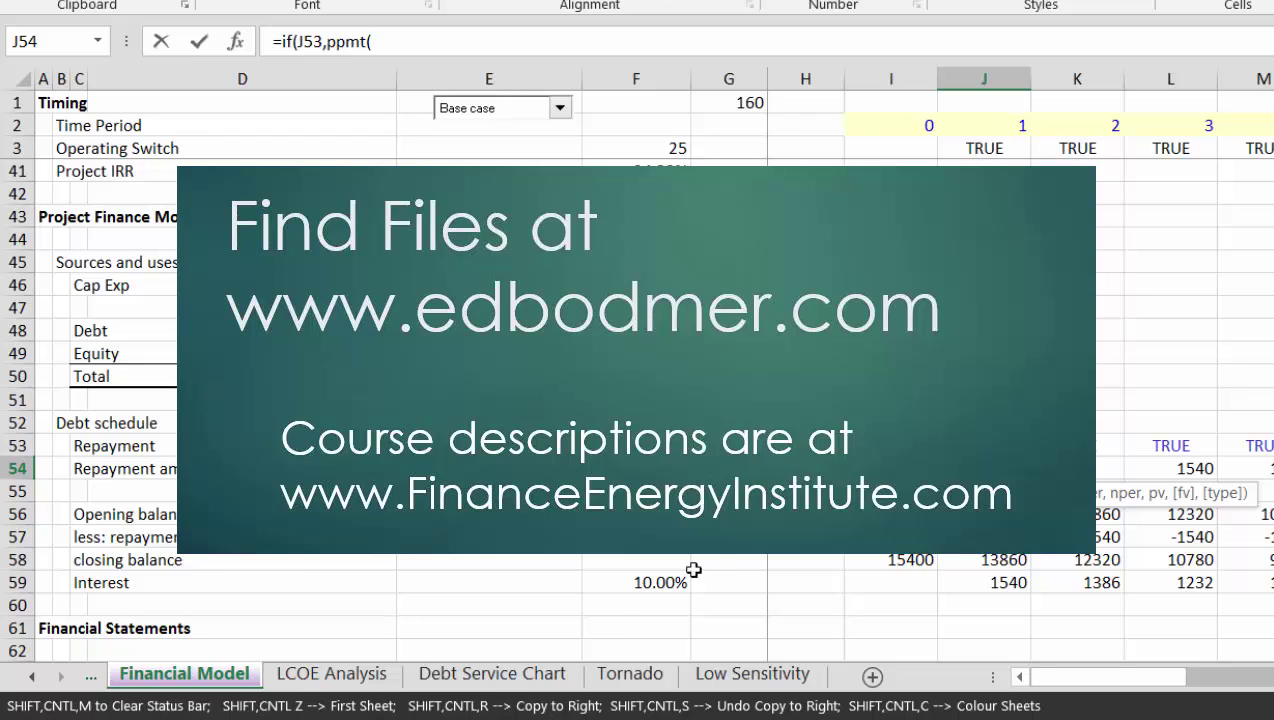
pyautogui.click(625, 587)
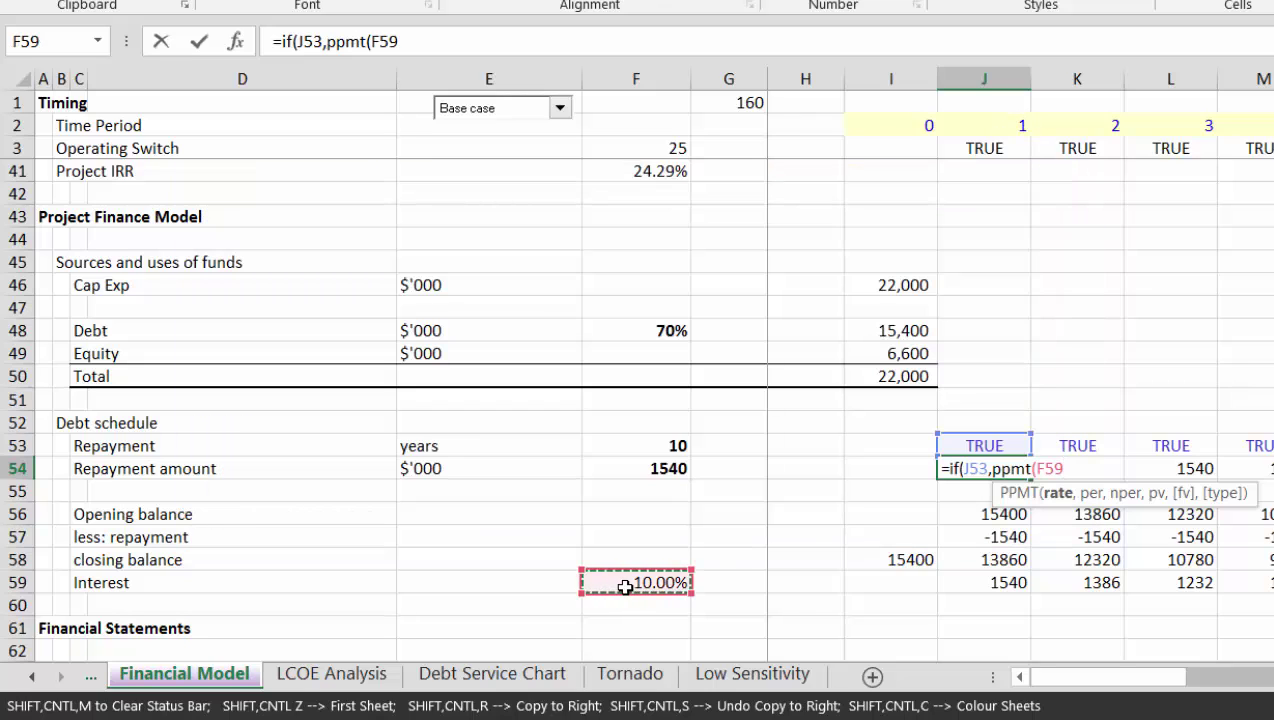
pyautogui.press('F4')
pyautogui.write(',')
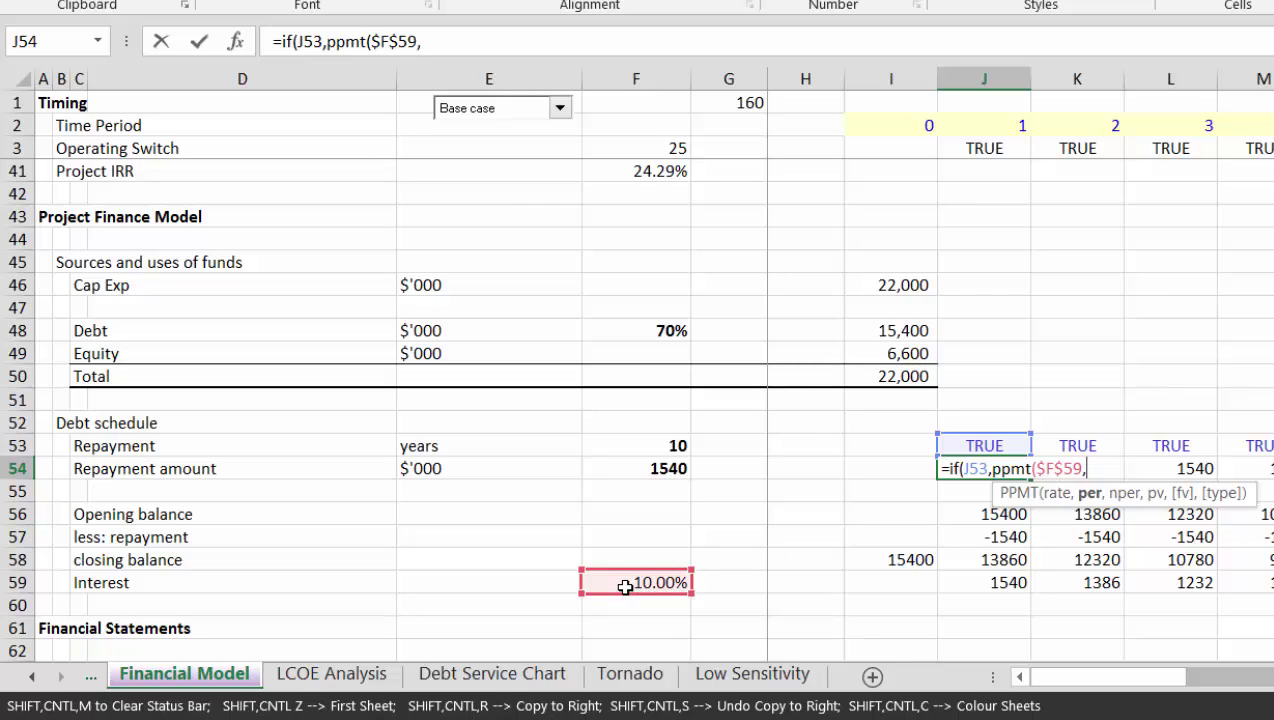
pyautogui.press('Left')
pyautogui.press('Left')
pyautogui.press('Left')
pyautogui.press('Left')
pyautogui.press('Up')
pyautogui.press('Right')
pyautogui.press('Right')
pyautogui.press('Right')
pyautogui.press('Right')
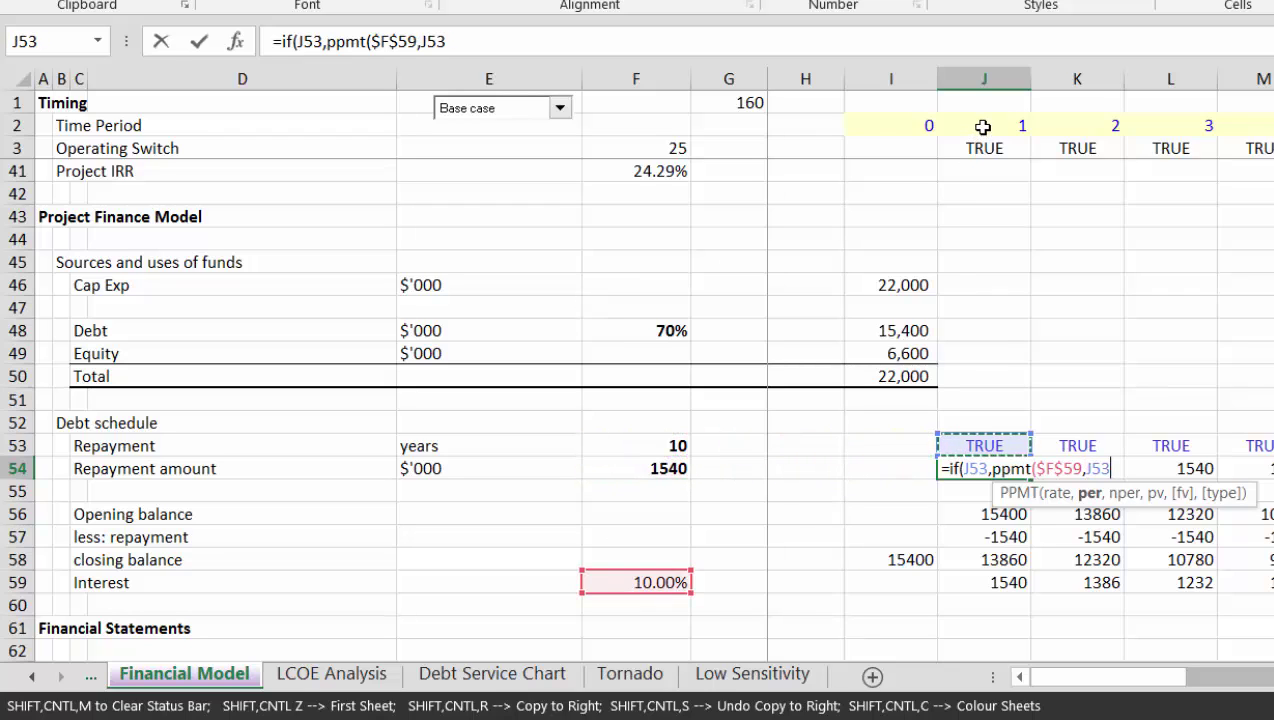
# Complete the PPMT with the period number, locked repayment years and negative locked debt in I48
pyautogui.click(983, 127)
pyautogui.write(',')
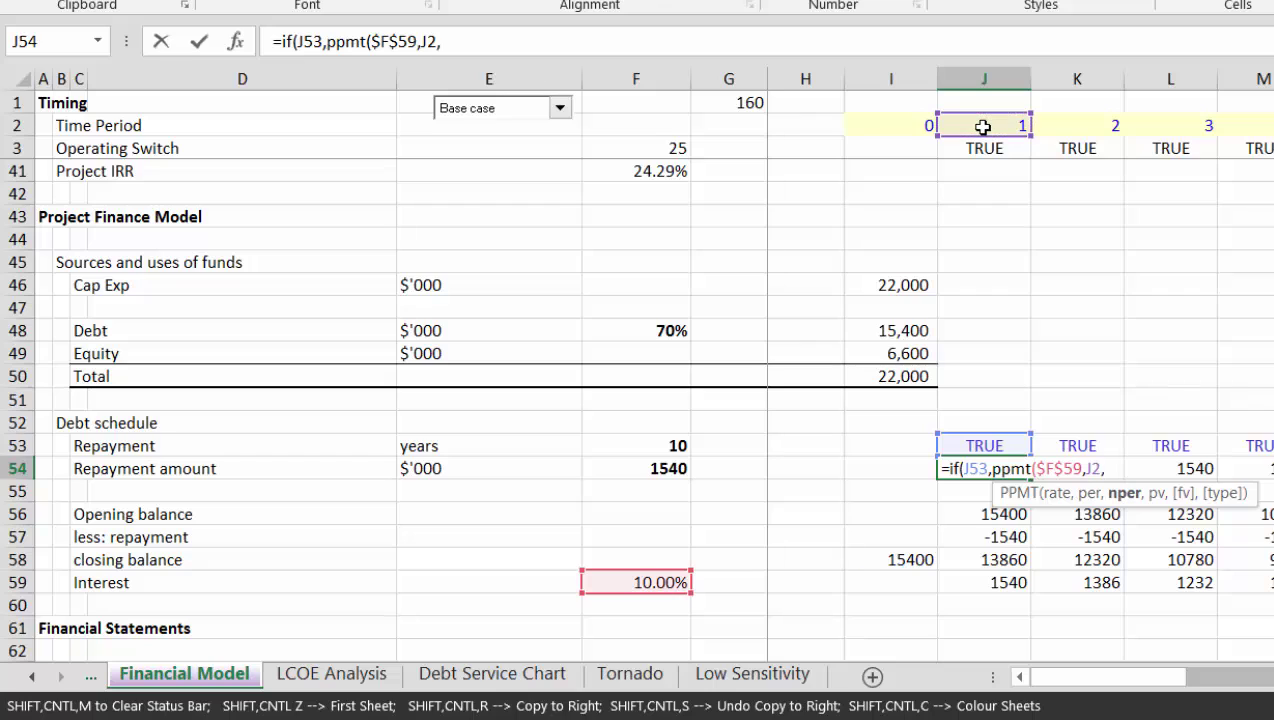
pyautogui.click(644, 446)
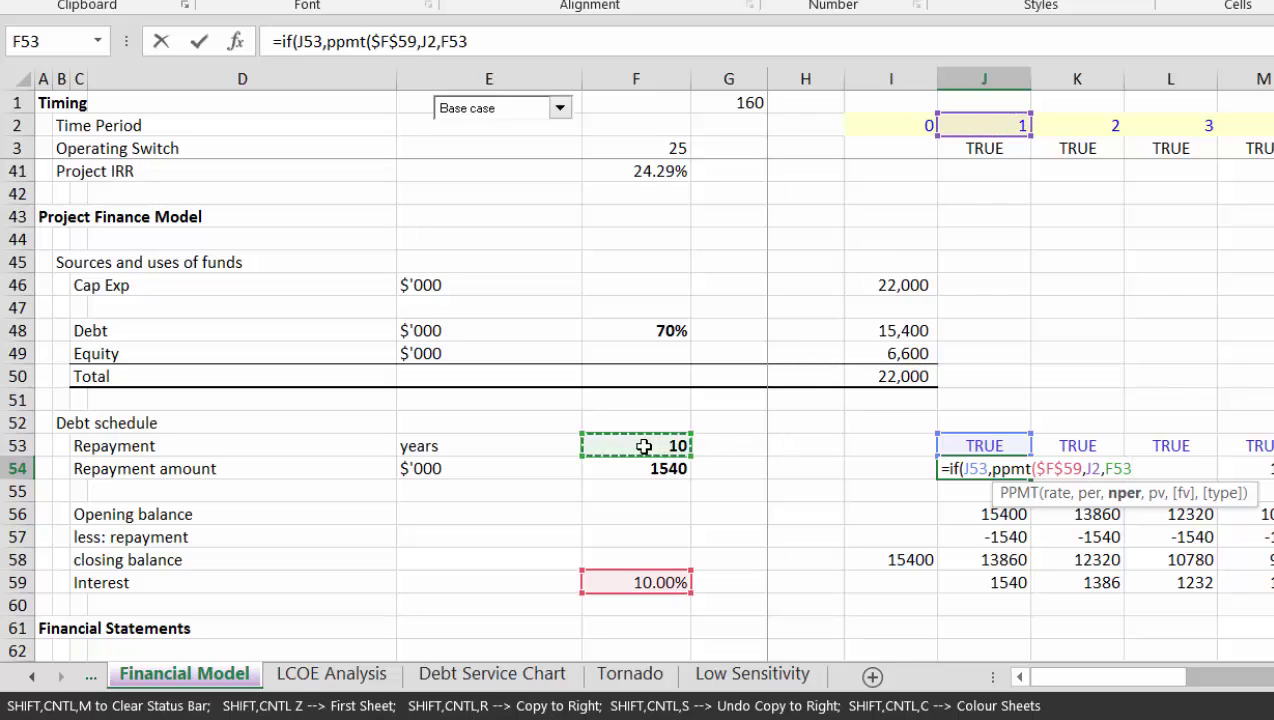
pyautogui.press('F4')
pyautogui.write(',')
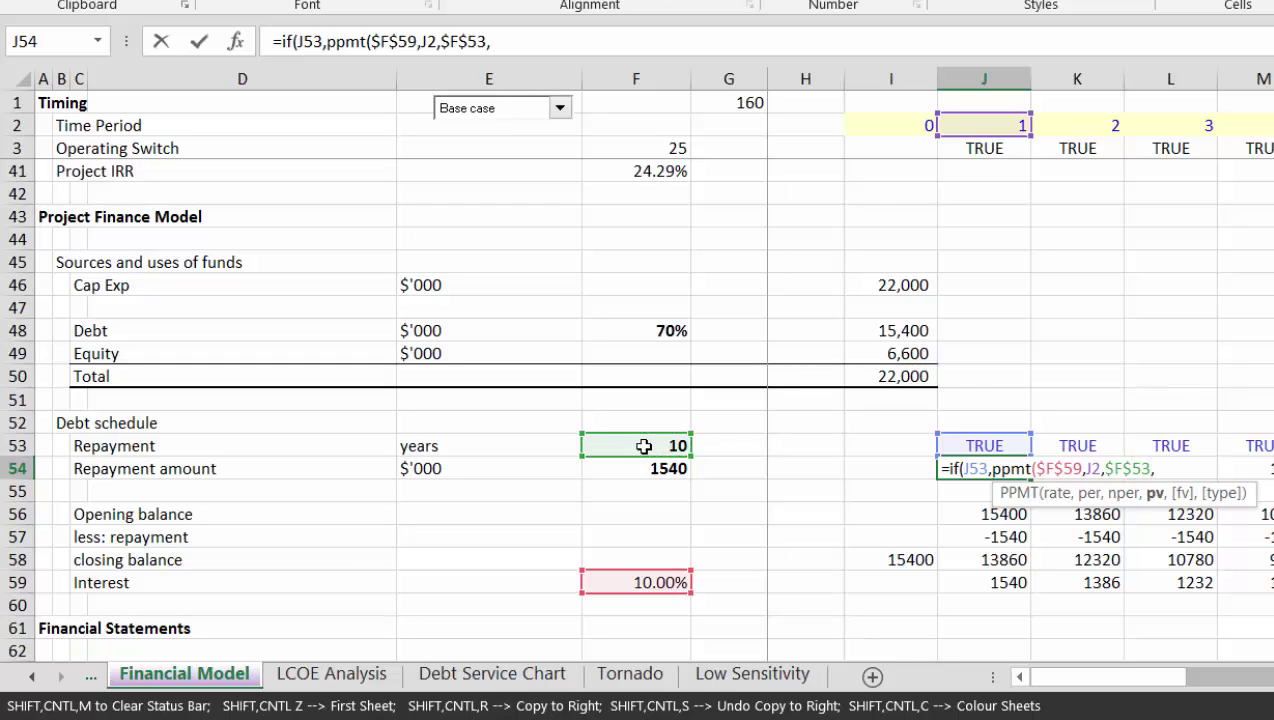
pyautogui.write('-')
pyautogui.press('Down')
pyautogui.press('Down')
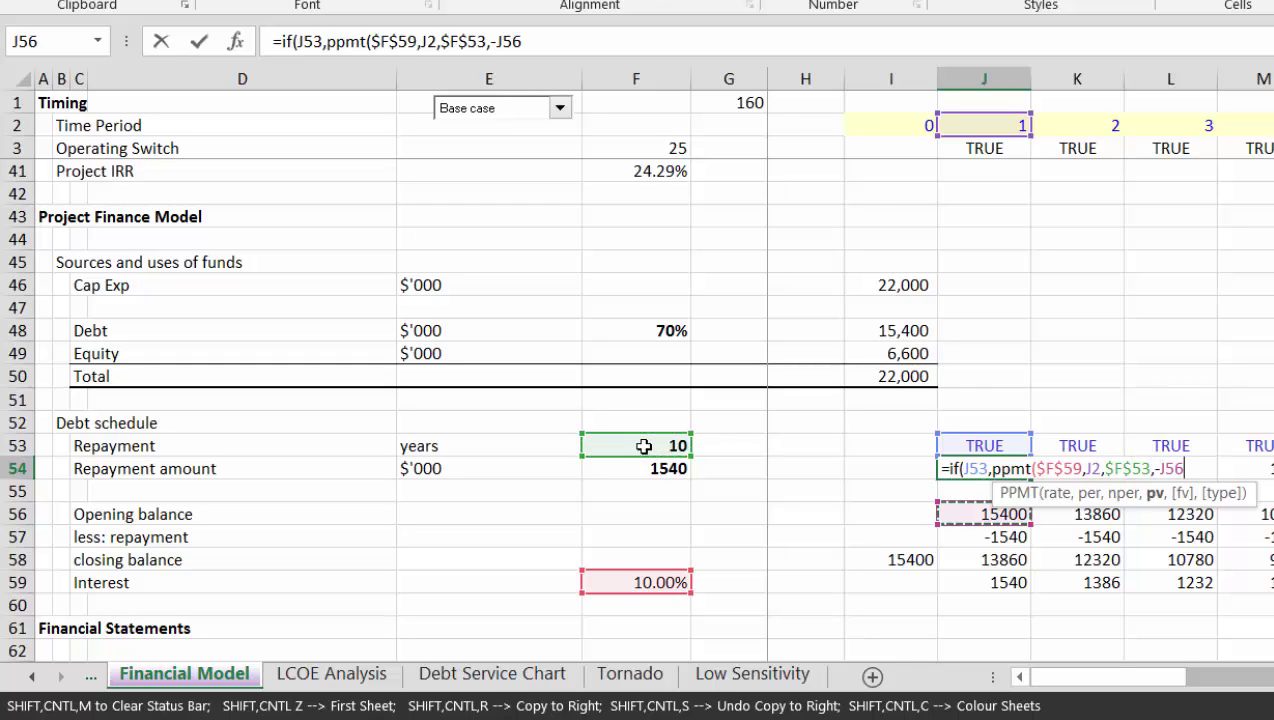
pyautogui.press('Left')
pyautogui.press('Left')
pyautogui.press('Left')
pyautogui.press('Left')
pyautogui.press('Up')
pyautogui.press('Up')
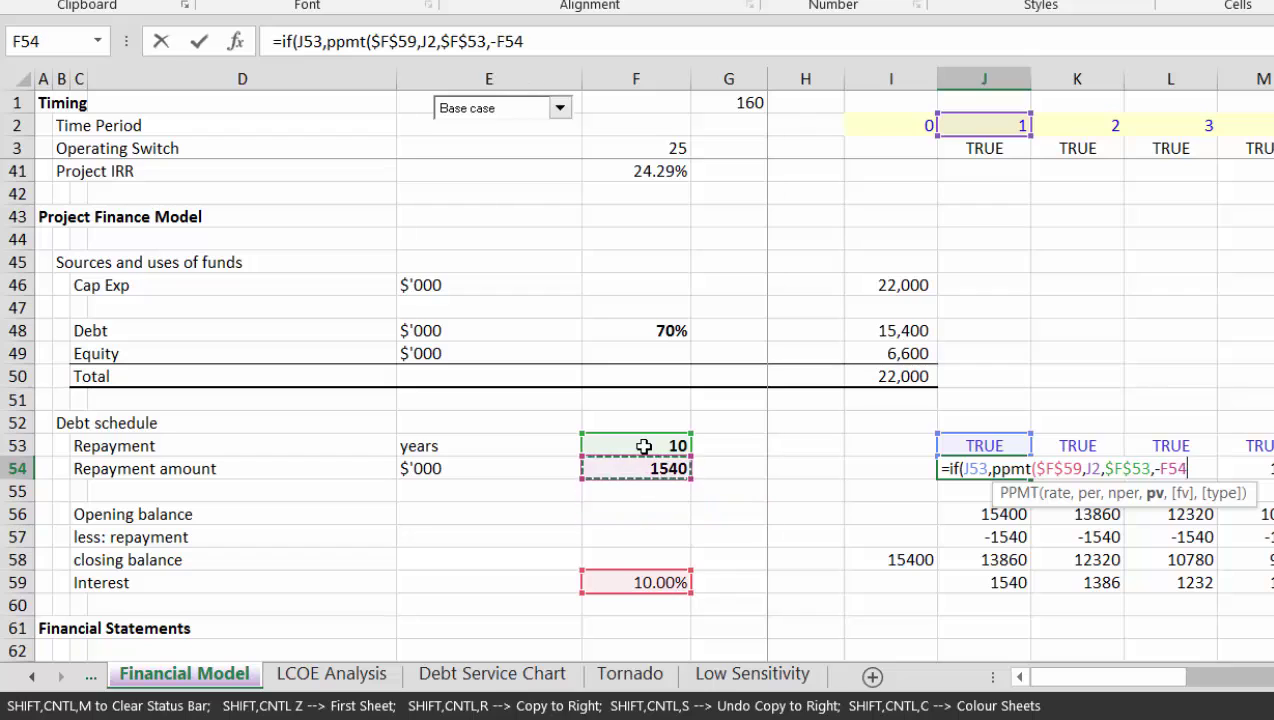
pyautogui.press('Up')
pyautogui.press('Up')
pyautogui.press('Up')
pyautogui.press('Up')
pyautogui.press('Up')
pyautogui.press('Up')
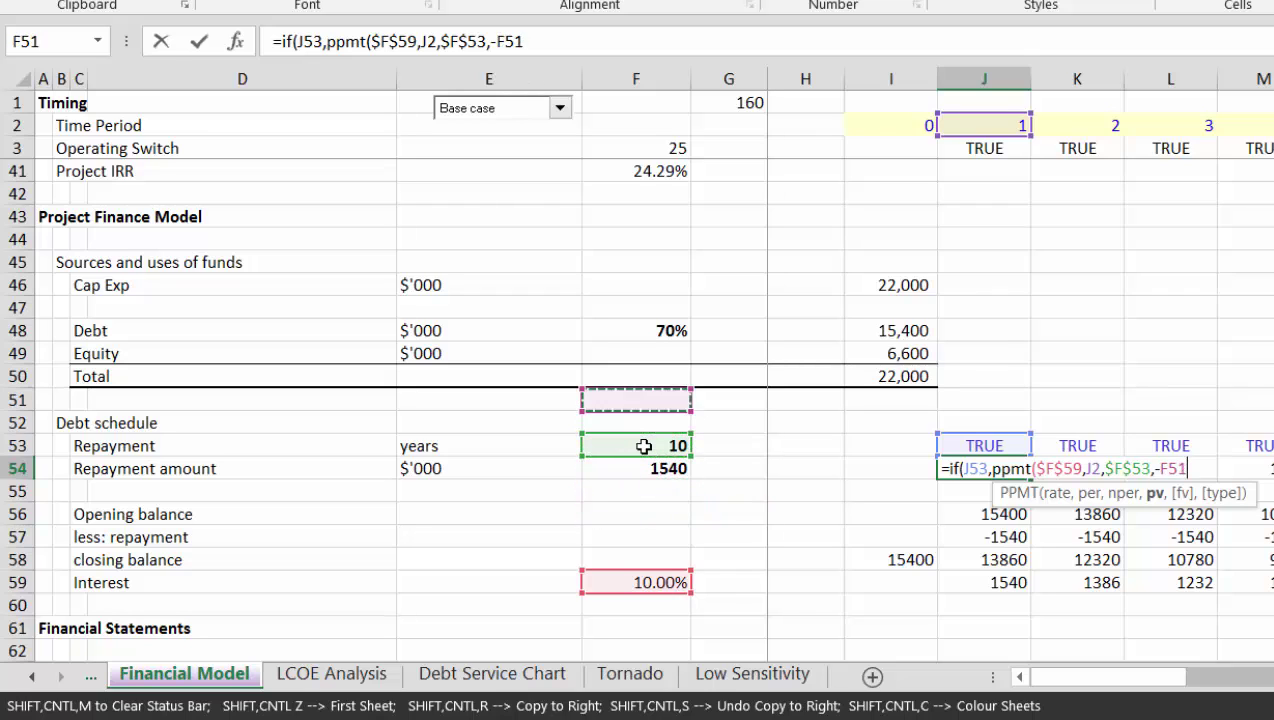
pyautogui.press('Right')
pyautogui.press('Right')
pyautogui.press('Right')
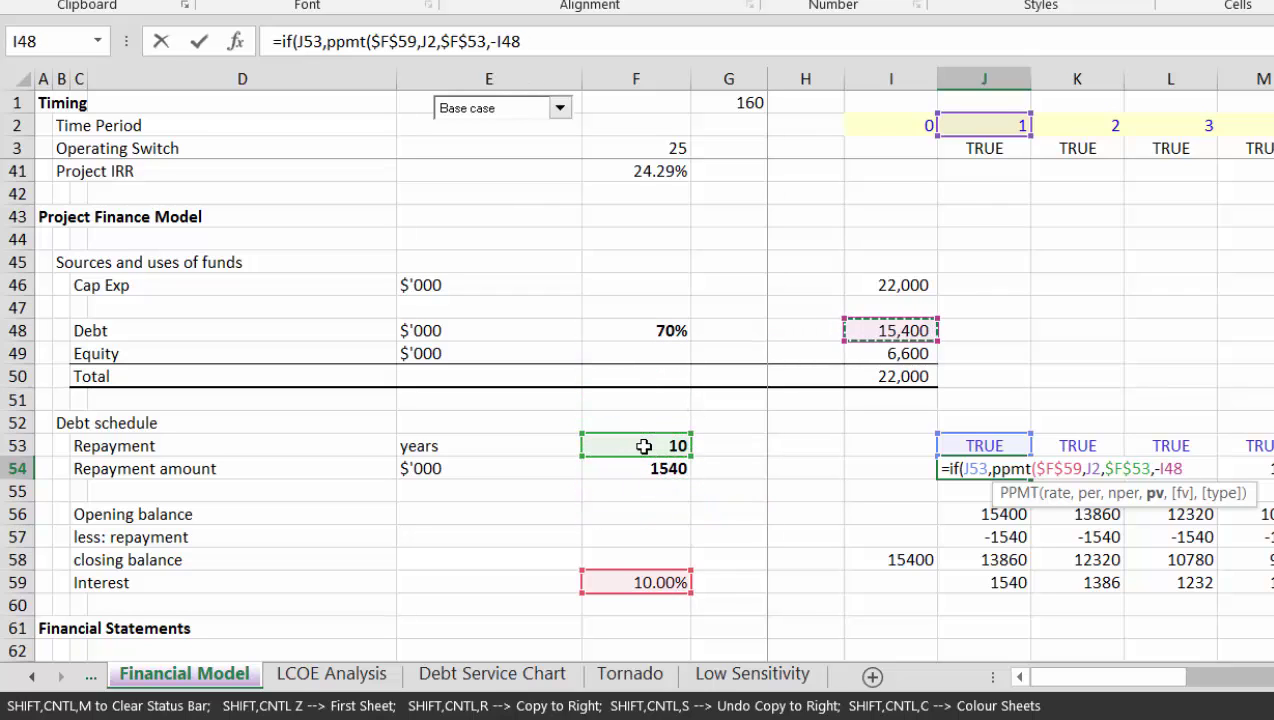
pyautogui.press('F4')
pyautogui.press('Return')
pyautogui.press('Return')
# Comma-format the repayment, copy it across all periods, and append *1 to J54's formula
pyautogui.press('Up')
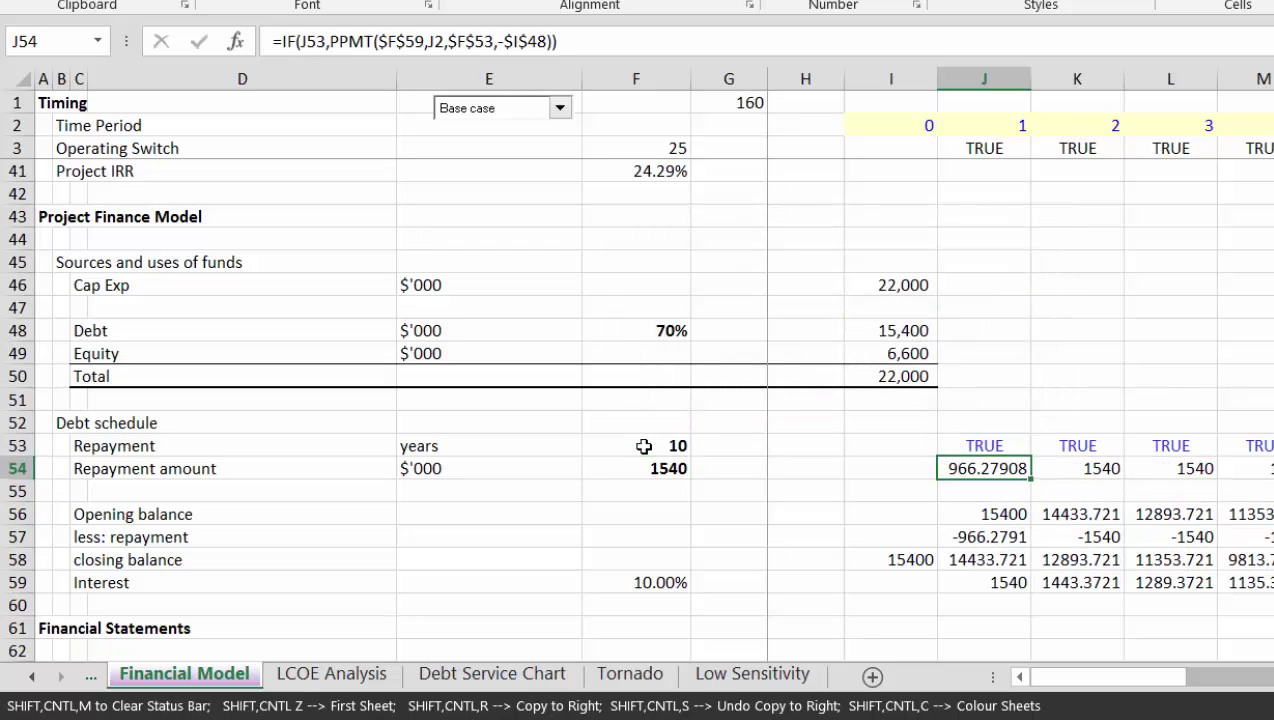
pyautogui.hotkey('ctrl', 'shift', '1')
pyautogui.hotkey('ctrl', 'shift', 'r')
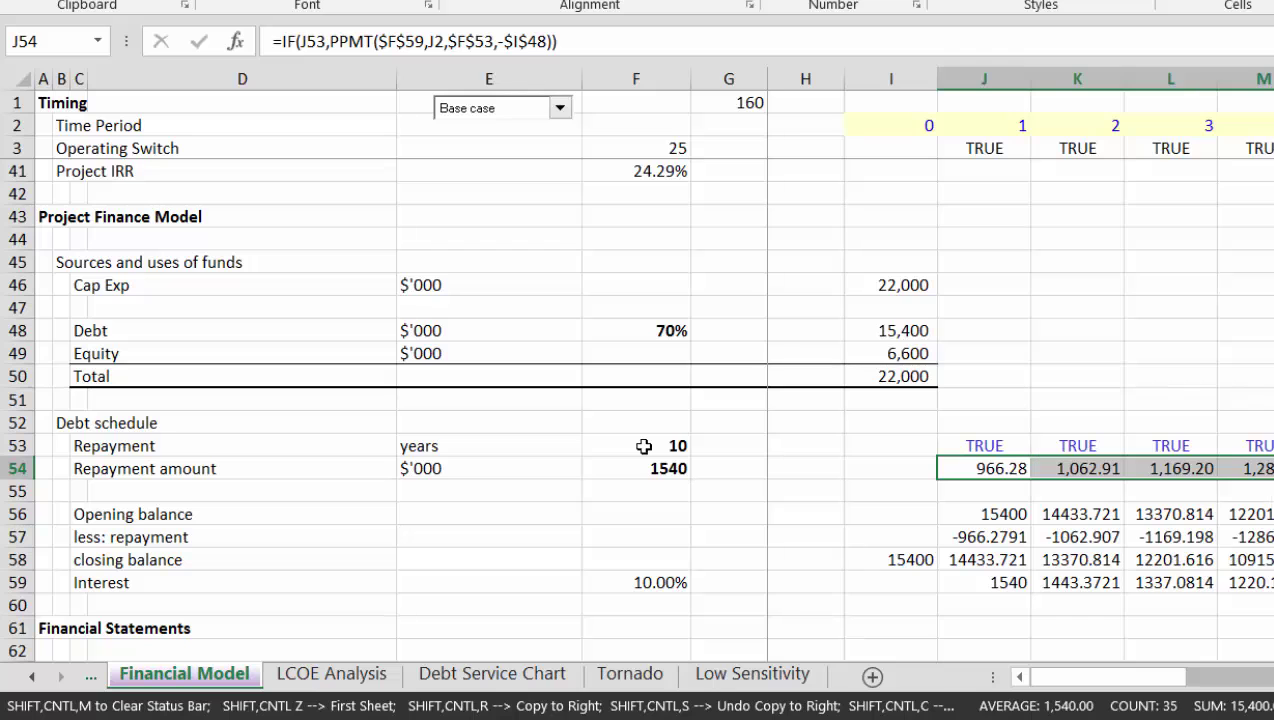
pyautogui.press('Right')
pyautogui.press('Right')
pyautogui.press('Right')
pyautogui.press('Right')
pyautogui.press('Right')
pyautogui.press('Right')
pyautogui.press('Right')
pyautogui.press('Right')
pyautogui.press('Right')
pyautogui.press('Right')
pyautogui.press('Right')
pyautogui.press('Right')
pyautogui.press('Right')
pyautogui.press('Right')
pyautogui.press('Right')
pyautogui.press('Right')
pyautogui.press('Right')
pyautogui.press('Right')
pyautogui.press('Right')
pyautogui.press('Right')
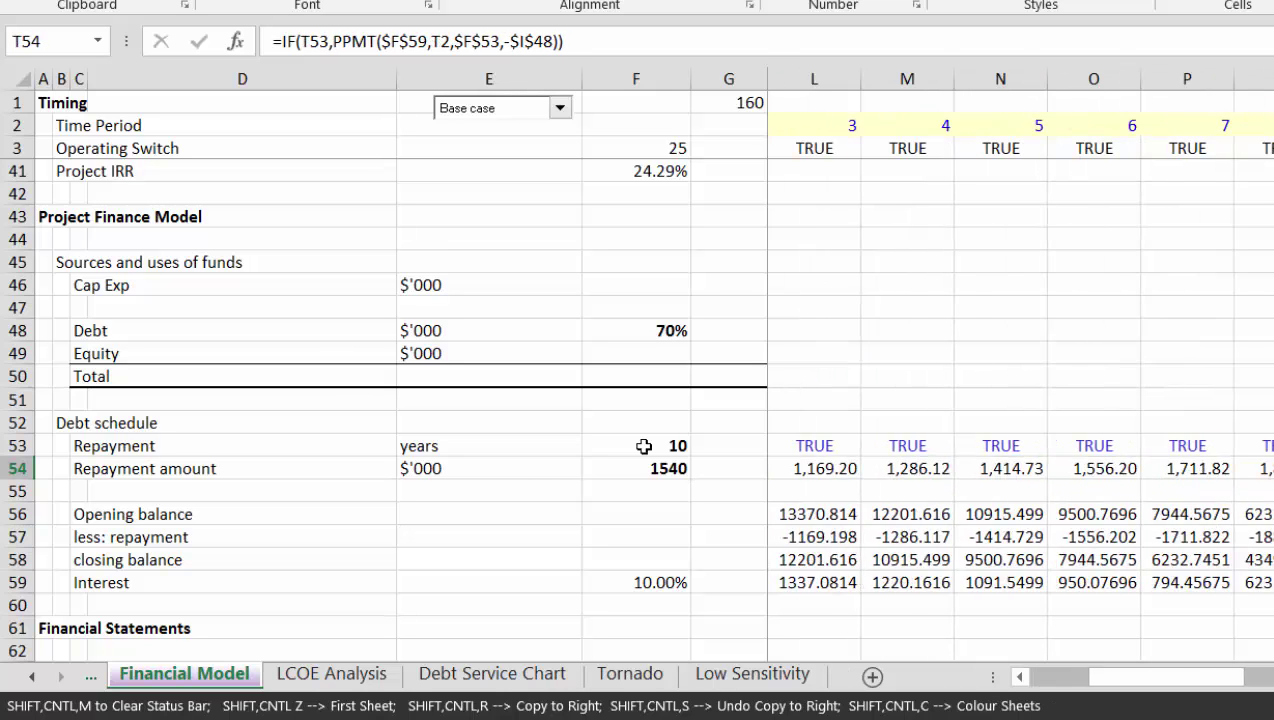
pyautogui.hotkey('ctrl', 'Left')
pyautogui.press('Left')
pyautogui.press('Left')
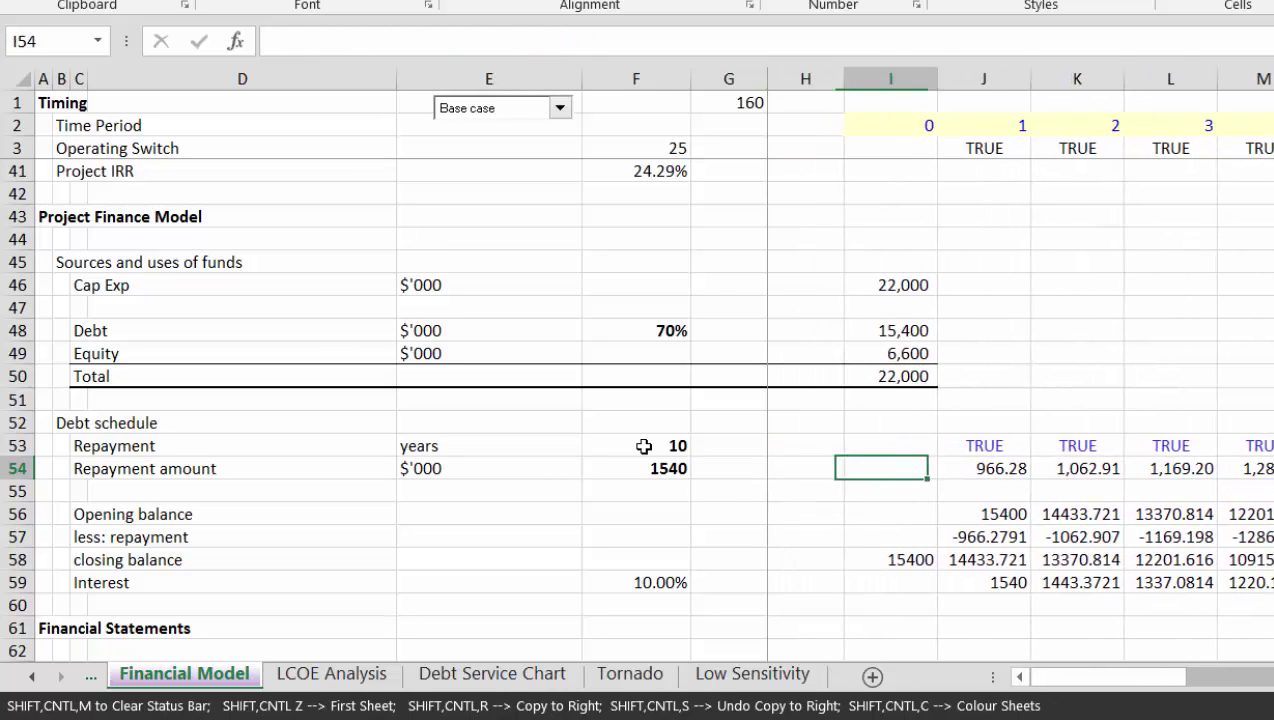
pyautogui.press('Right')
pyautogui.press('F2')
pyautogui.write('*')
pyautogui.press('Return')
pyautogui.press('Up')
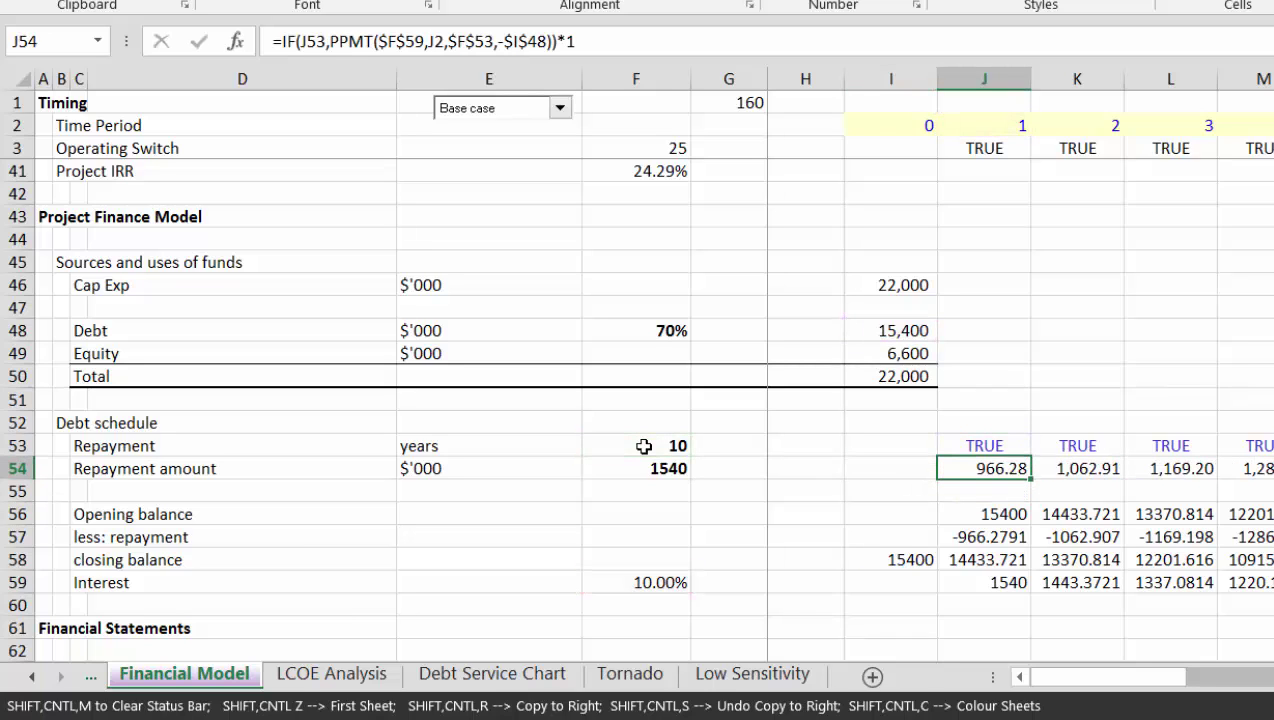
pyautogui.hotkey('ctrl', 'shift', 'Right')
# Fill the opening balance and less: repayment rows across all periods with comma format
pyautogui.press('Down')
pyautogui.press('Down')
pyautogui.hotkey('ctrl', 'shift', 'Right')
pyautogui.hotkey('ctrl', 'shift', '1')
pyautogui.press('Down')
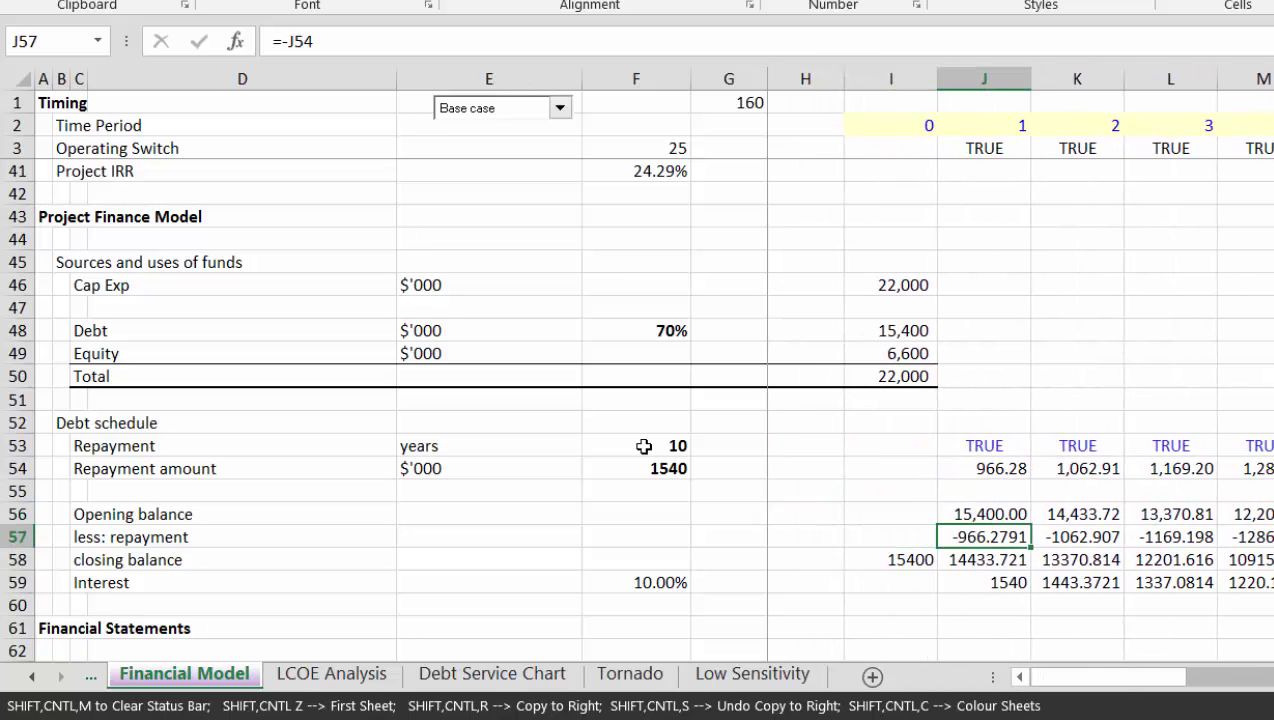
pyautogui.hotkey('ctrl', 'shift', 'Right')
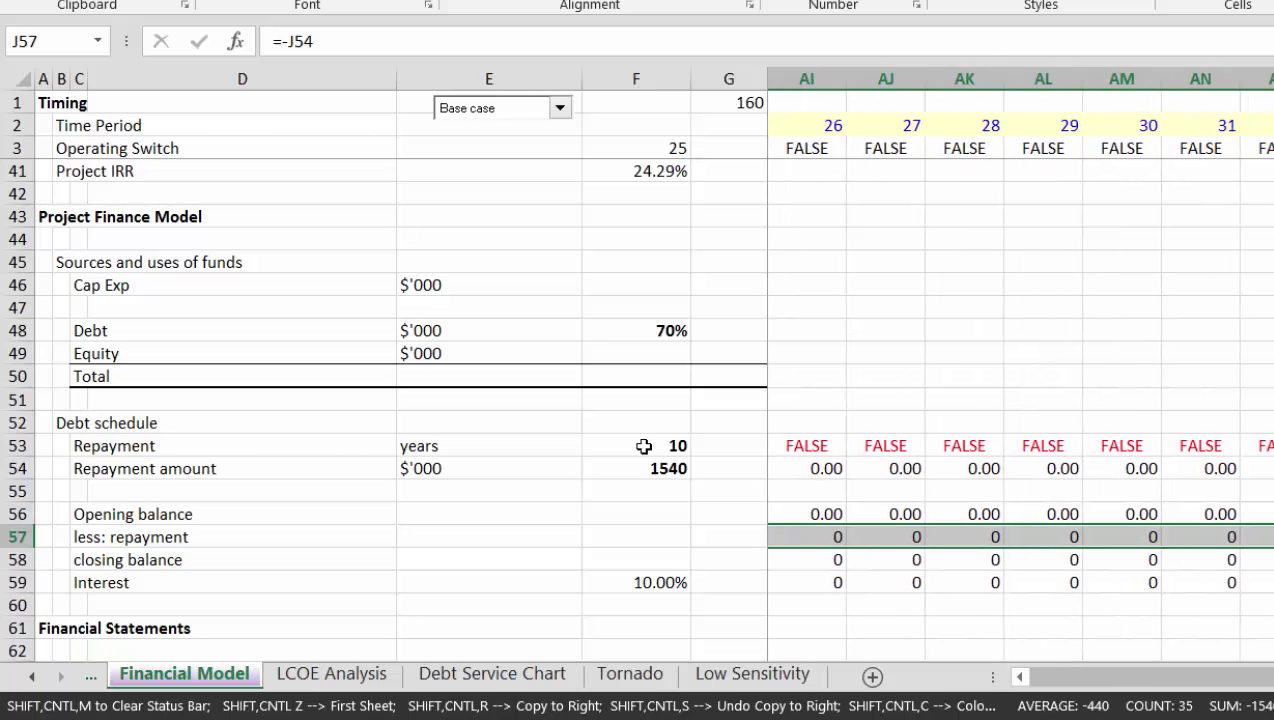
pyautogui.hotkey('ctrl', 'shift', 'r')
pyautogui.press('Up')
pyautogui.press('Up')
# Fill the closing balance and interest rows across all periods with comma format
pyautogui.press('Down')
pyautogui.press('Down')
pyautogui.press('Down')
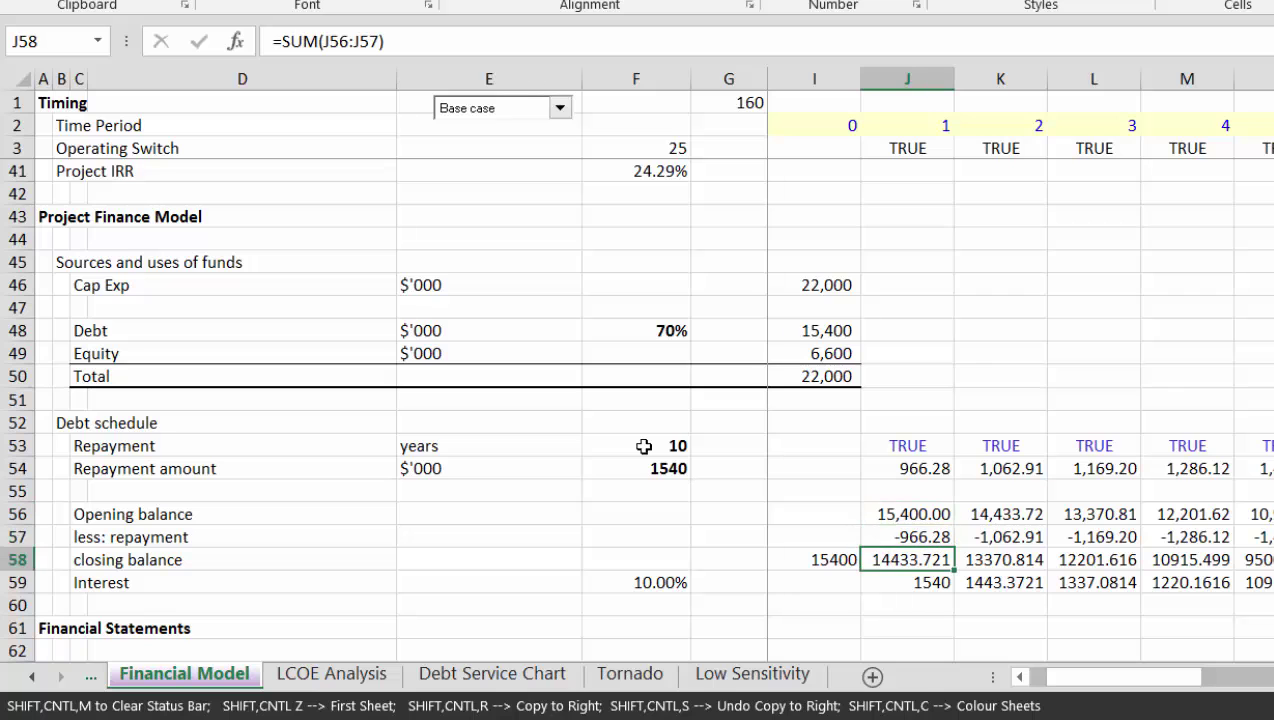
pyautogui.press('Left')
pyautogui.hotkey('ctrl', 'shift', 'r')
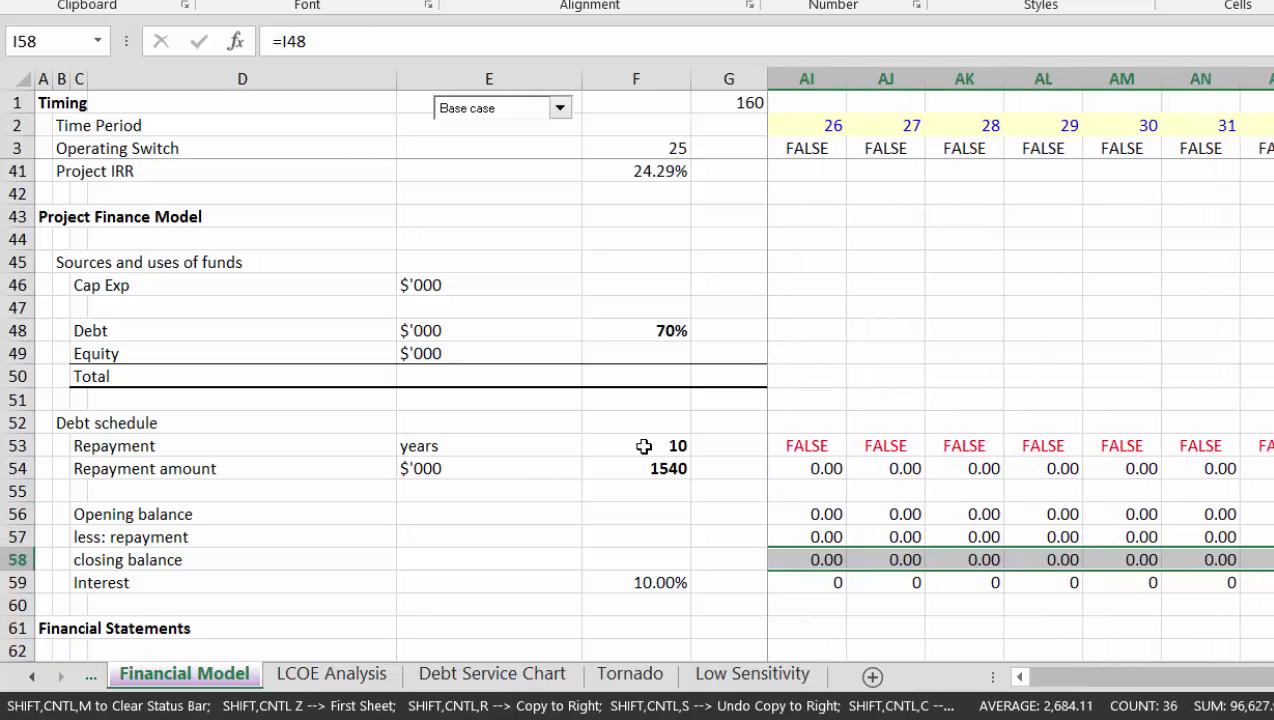
pyautogui.press('Left')
pyautogui.press('Right')
pyautogui.press('Right')
pyautogui.hotkey('ctrl', 'shift', 'r')
pyautogui.press('Right')
pyautogui.press('F2')
pyautogui.press('Return')
# Delete the empty row 69 below dividends in the cash flow waterfall
pyautogui.press('Down')
pyautogui.press('Down')
pyautogui.press('Down')
pyautogui.press('Down')
pyautogui.press('Down')
pyautogui.press('Down')
pyautogui.press('Down')
pyautogui.press('Down')
pyautogui.press('Down')
pyautogui.press('Down')
pyautogui.press('Up')
pyautogui.press('Up')
pyautogui.press('Up')
pyautogui.press('Down')
pyautogui.press('Down')
pyautogui.press('Down')
pyautogui.press('Down')
pyautogui.press('Down')
pyautogui.press('Down')
pyautogui.press('Down')
pyautogui.press('Down')
pyautogui.press('Down')
pyautogui.press('Down')
pyautogui.press('Down')
pyautogui.press('Up')
pyautogui.press('Up')
pyautogui.press('Up')
pyautogui.press('Up')
pyautogui.press('Up')
pyautogui.press('Up')
pyautogui.press('Up')
pyautogui.press('Up')
pyautogui.press('Up')
pyautogui.press('Up')
pyautogui.press('Up')
pyautogui.press('Down')
pyautogui.press('Down')
pyautogui.hotkey('shift', 'space')
pyautogui.hotkey('ctrl', '-')
# Review the equity cash flows, the 44.30% Equity IRR and first-year debt service
pyautogui.press('Right')
pyautogui.press('Right')
pyautogui.press('Right')
pyautogui.press('Left')
pyautogui.press('Left')
pyautogui.press('Left')
pyautogui.press('Left')
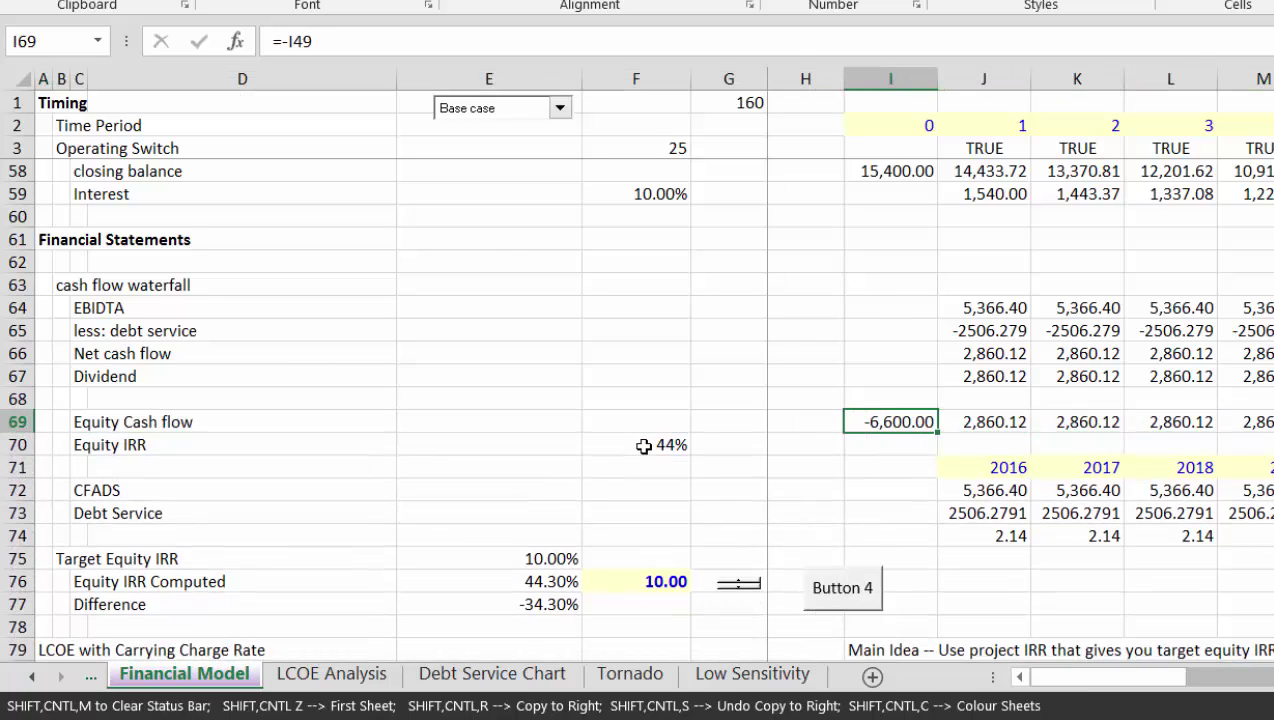
pyautogui.press('Down')
pyautogui.press('Down')
pyautogui.press('Down')
pyautogui.press('Left')
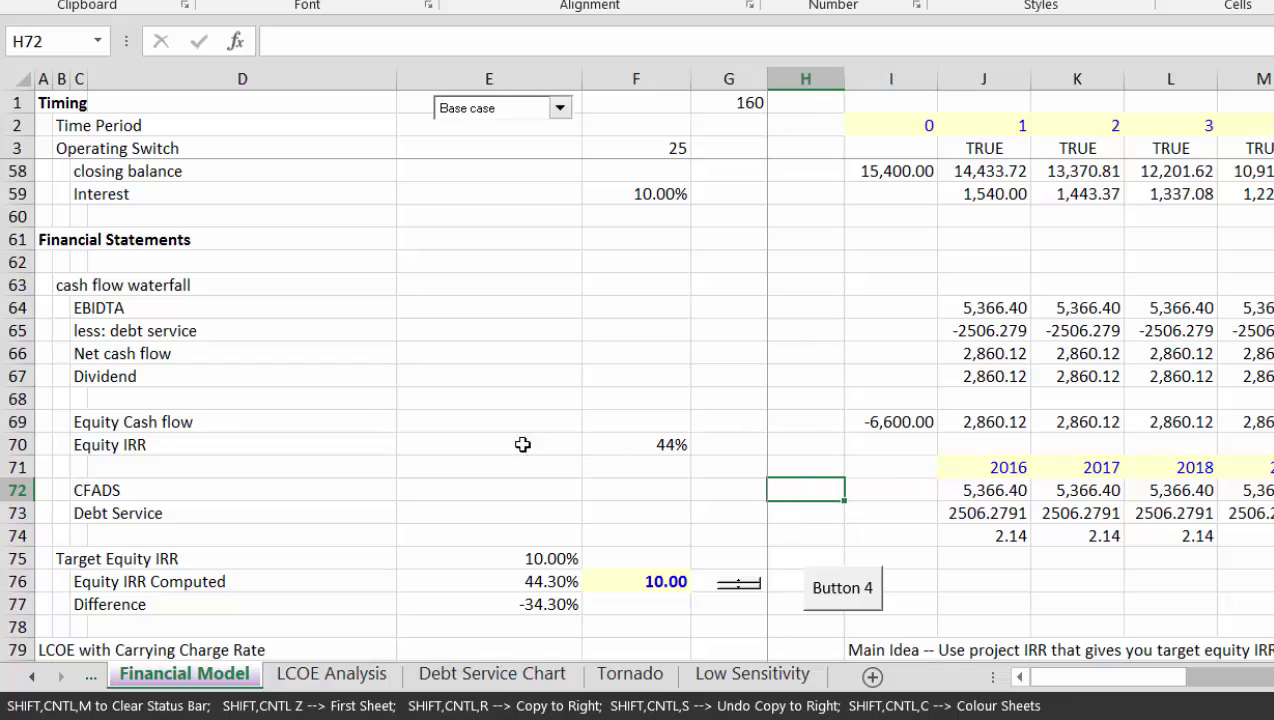
pyautogui.click(634, 453)
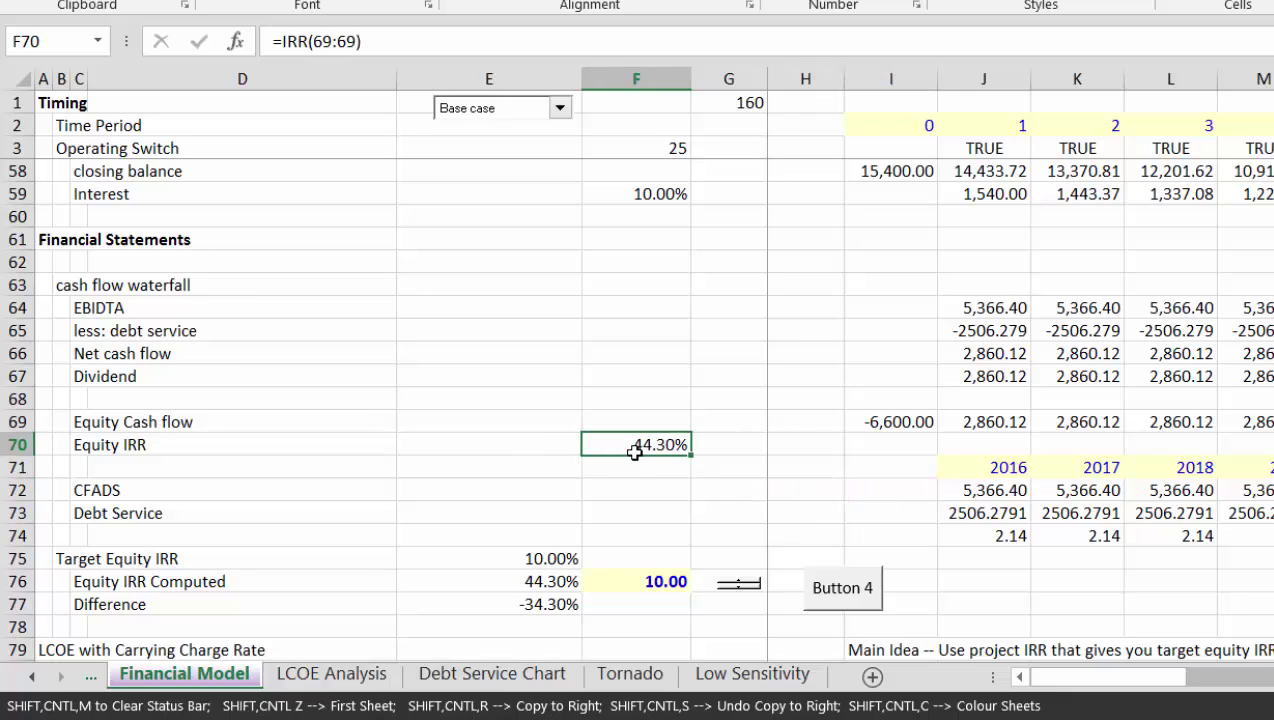
pyautogui.press('Down')
pyautogui.press('Down')
pyautogui.press('Right')
pyautogui.press('Right')
pyautogui.press('Right')
pyautogui.press('Right')
pyautogui.press('Down')
# Review the discount rate and EBITDA-over-cost carrying charge rows in the LCOE section
pyautogui.press('Down')
pyautogui.press('Down')
pyautogui.press('Down')
pyautogui.press('Down')
pyautogui.press('Down')
pyautogui.press('Down')
pyautogui.press('Down')
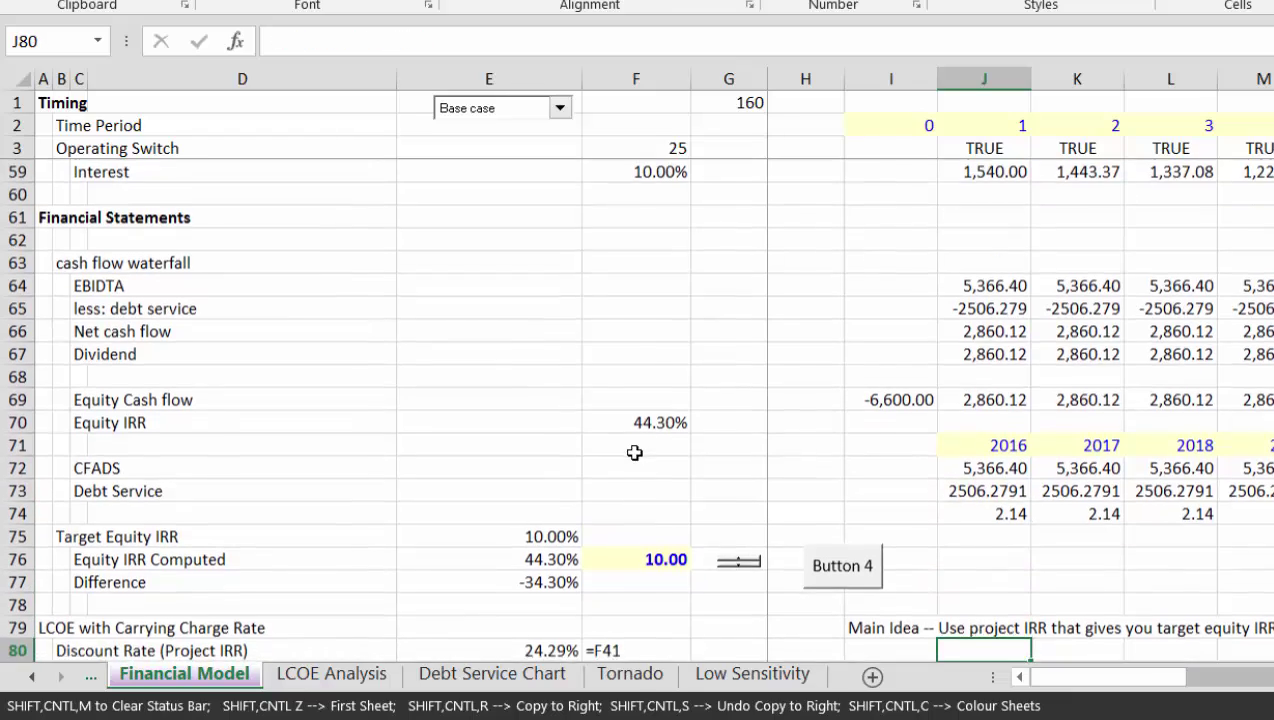
pyautogui.press('Down')
pyautogui.press('Down')
pyautogui.press('Down')
pyautogui.press('Down')
pyautogui.press('Down')
pyautogui.press('Down')
pyautogui.press('Down')
pyautogui.press('Down')
pyautogui.press('Down')
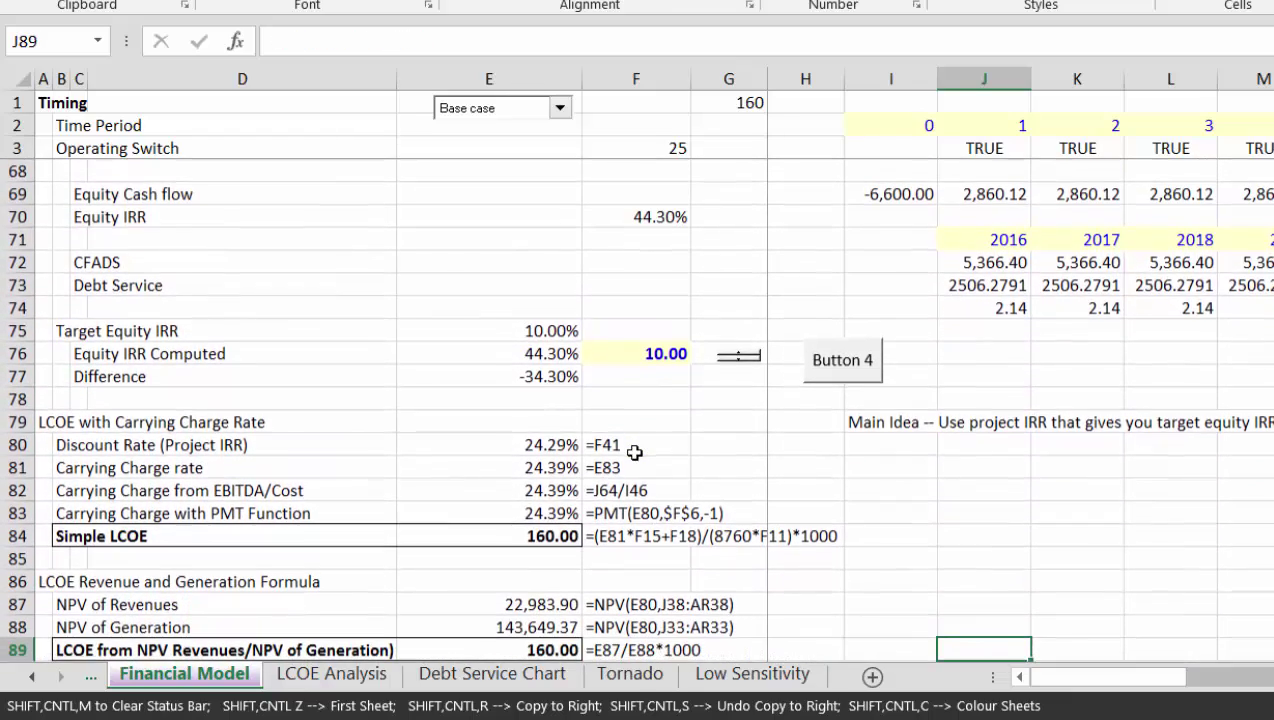
pyautogui.press('Left')
pyautogui.press('Left')
pyautogui.press('Left')
pyautogui.press('Left')
pyautogui.press('Left')
pyautogui.press('Left')
pyautogui.press('Left')
pyautogui.press('Left')
pyautogui.press('Left')
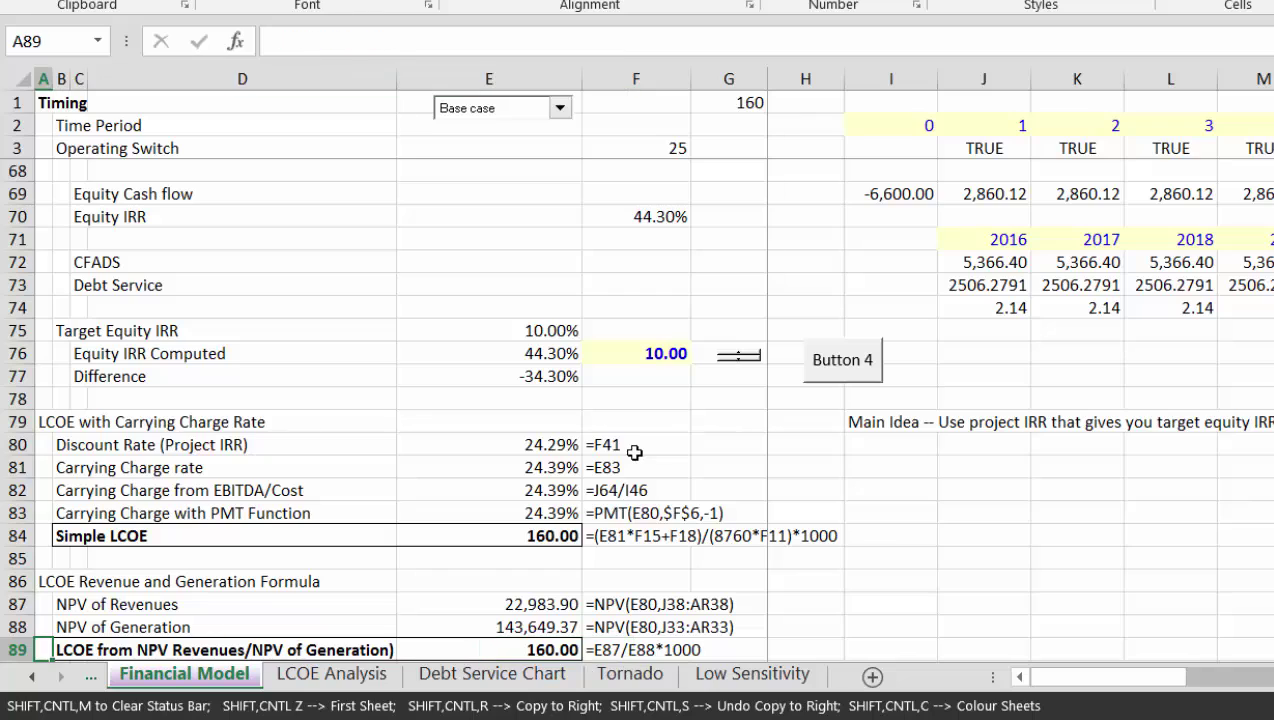
pyautogui.press('Up')
pyautogui.press('Up')
pyautogui.press('Up')
pyautogui.press('Up')
pyautogui.press('Up')
pyautogui.press('Up')
pyautogui.press('Up')
pyautogui.press('Up')
pyautogui.press('Up')
pyautogui.press('Right')
pyautogui.press('Right')
pyautogui.press('Right')
pyautogui.press('Right')
pyautogui.press('Right')
pyautogui.press('Left')
pyautogui.press('Right')
pyautogui.press('Right')
pyautogui.press('Left')
pyautogui.press('Left')
pyautogui.press('Down')
pyautogui.press('Down')
pyautogui.press('Down')
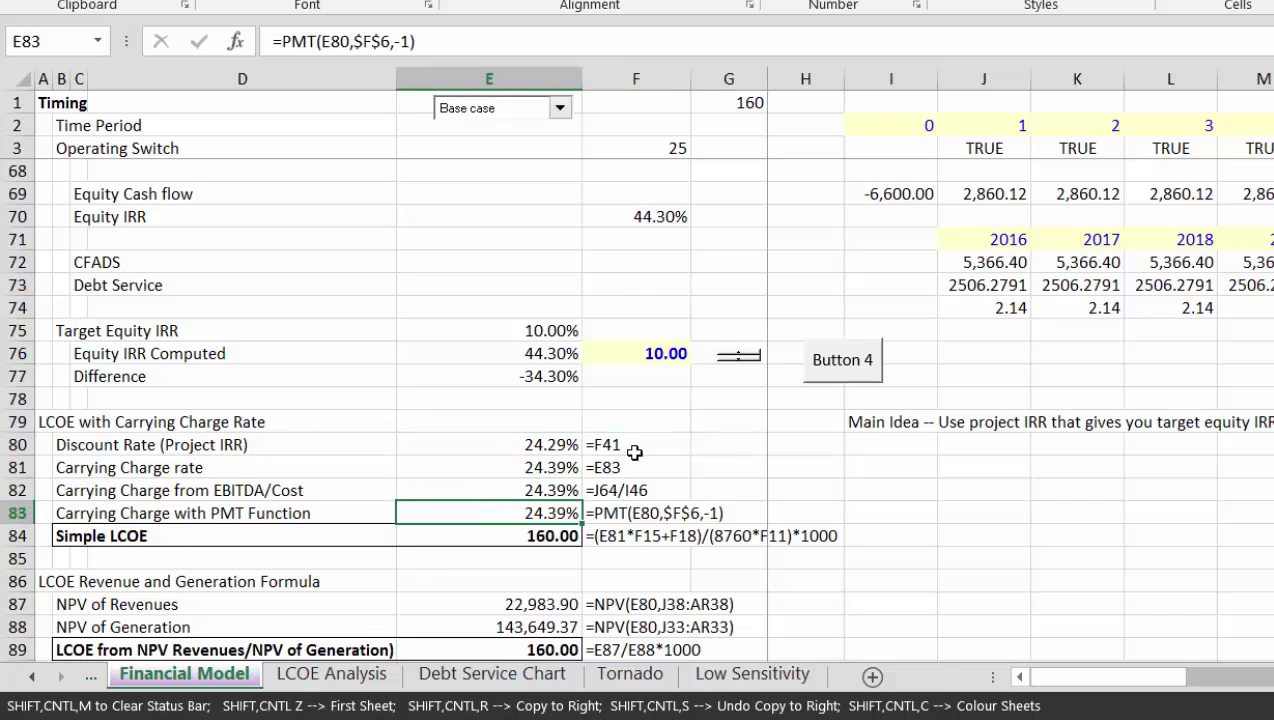
pyautogui.press('Up')
pyautogui.press('Right')
pyautogui.press('Right')
pyautogui.press('Right')
pyautogui.press('Right')
pyautogui.press('Right')
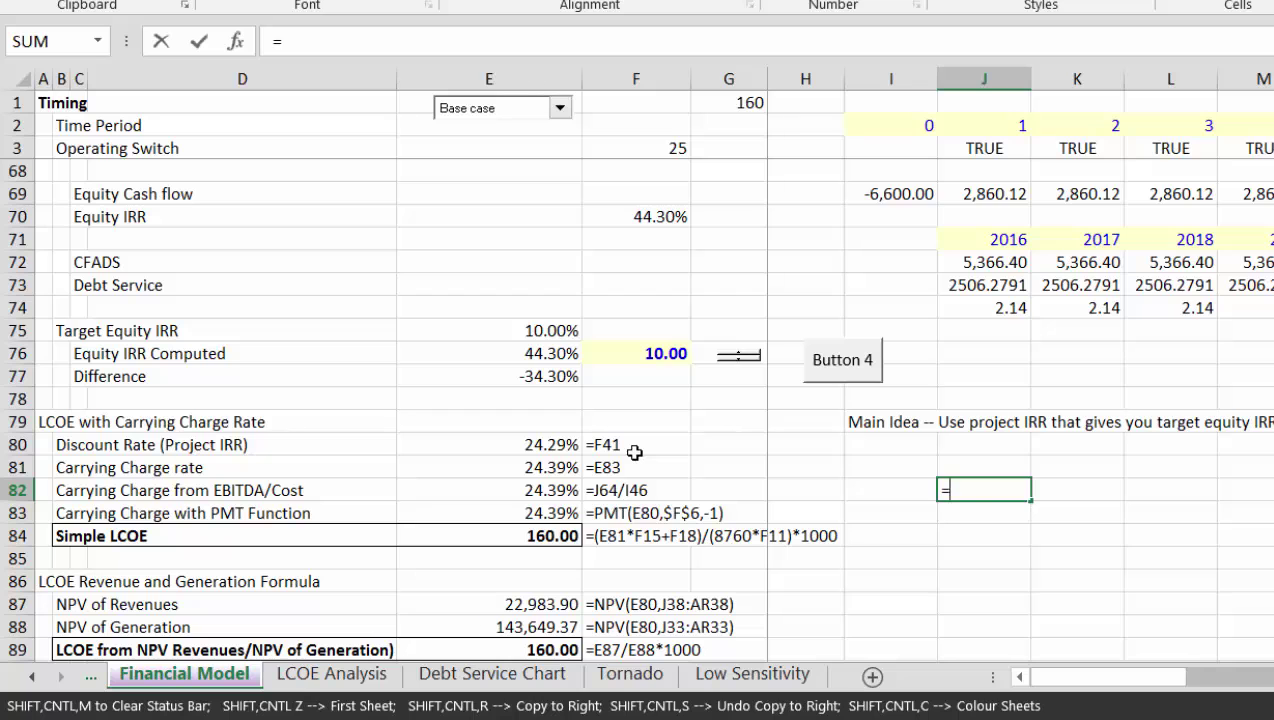
# Enter =J64/I50 in J82, first-year EBITDA over the 22,000 total capital cost
pyautogui.write('=')
pyautogui.press('Up')
pyautogui.press('Up')
pyautogui.press('Up')
pyautogui.press('Up')
pyautogui.press('Up')
pyautogui.press('Up')
pyautogui.press('Up')
pyautogui.press('Up')
pyautogui.press('Up')
pyautogui.press('Up')
pyautogui.press('Up')
pyautogui.press('Up')
pyautogui.press('Up')
pyautogui.press('Up')
pyautogui.press('Up')
pyautogui.press('Up')
pyautogui.press('Up')
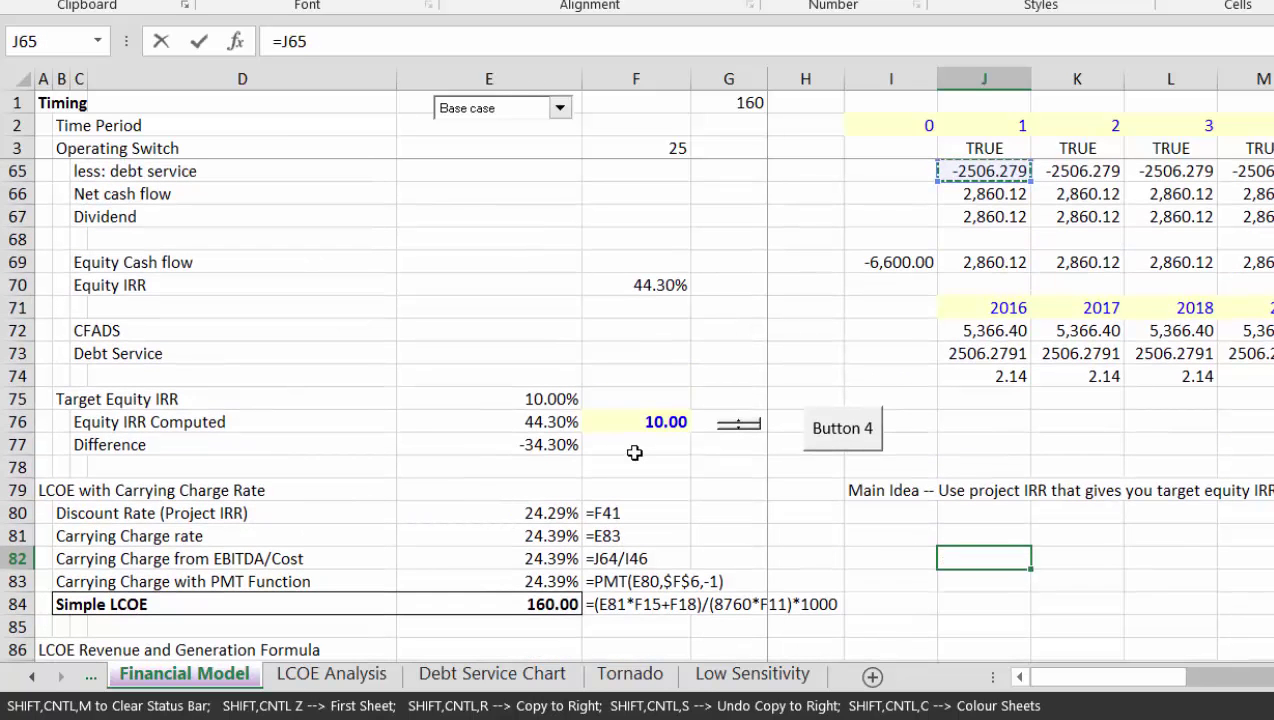
pyautogui.press('Up')
pyautogui.press('Up')
pyautogui.press('Up')
pyautogui.press('Up')
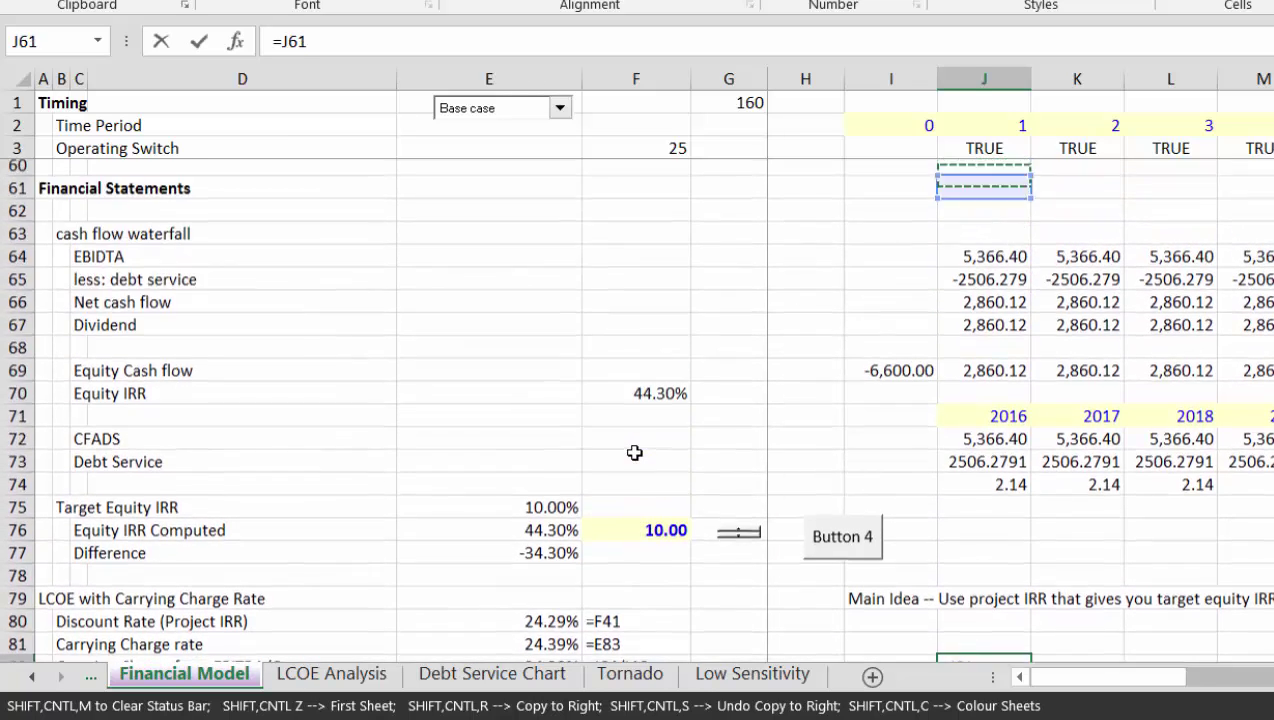
pyautogui.press('Down')
pyautogui.press('Down')
pyautogui.press('Down')
pyautogui.write('/')
pyautogui.press('Up')
pyautogui.press('Up')
pyautogui.press('Up')
pyautogui.press('Up')
pyautogui.press('Up')
pyautogui.press('Up')
pyautogui.press('Up')
pyautogui.press('Up')
pyautogui.press('Up')
pyautogui.press('Up')
pyautogui.press('Up')
pyautogui.press('Up')
pyautogui.press('Up')
pyautogui.press('Up')
pyautogui.press('Up')
pyautogui.press('Up')
pyautogui.press('Up')
pyautogui.press('Up')
pyautogui.press('Up')
pyautogui.press('Up')
pyautogui.scroll(-7, 634, 453)
pyautogui.press('Left')
pyautogui.press('Left')
pyautogui.press('Down')
pyautogui.press('Down')
pyautogui.press('Down')
pyautogui.press('Down')
pyautogui.press('Down')
pyautogui.press('Down')
pyautogui.press('Down')
pyautogui.press('Down')
pyautogui.press('Down')
pyautogui.press('Down')
pyautogui.press('Down')
pyautogui.press('Down')
pyautogui.press('Down')
pyautogui.press('Right')
pyautogui.press('Up')
pyautogui.press('Return')
# Page through the sheet, checking the 24.39% carrying charge against revenue, debt schedule and LCOE rows
pyautogui.press('Up')
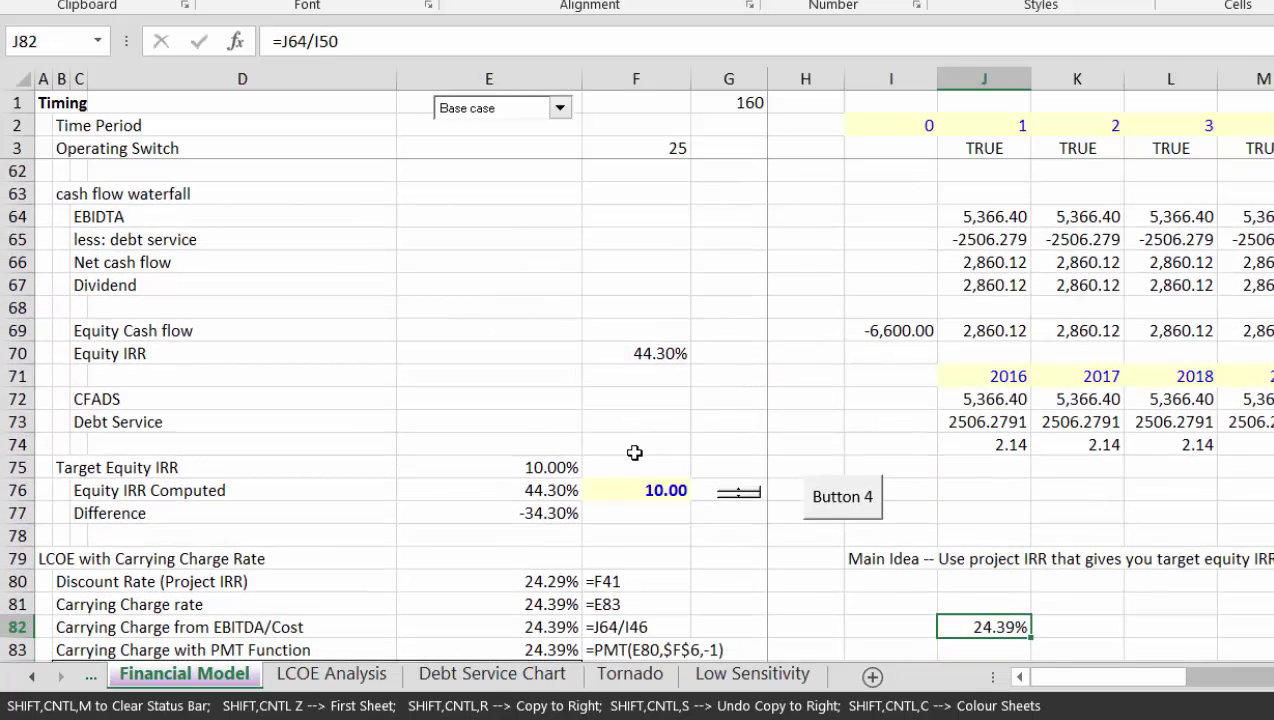
pyautogui.press('Up')
pyautogui.press('Down')
pyautogui.press('pageup')
pyautogui.press('pagedown')
pyautogui.press('pageup')
pyautogui.press('pageup')
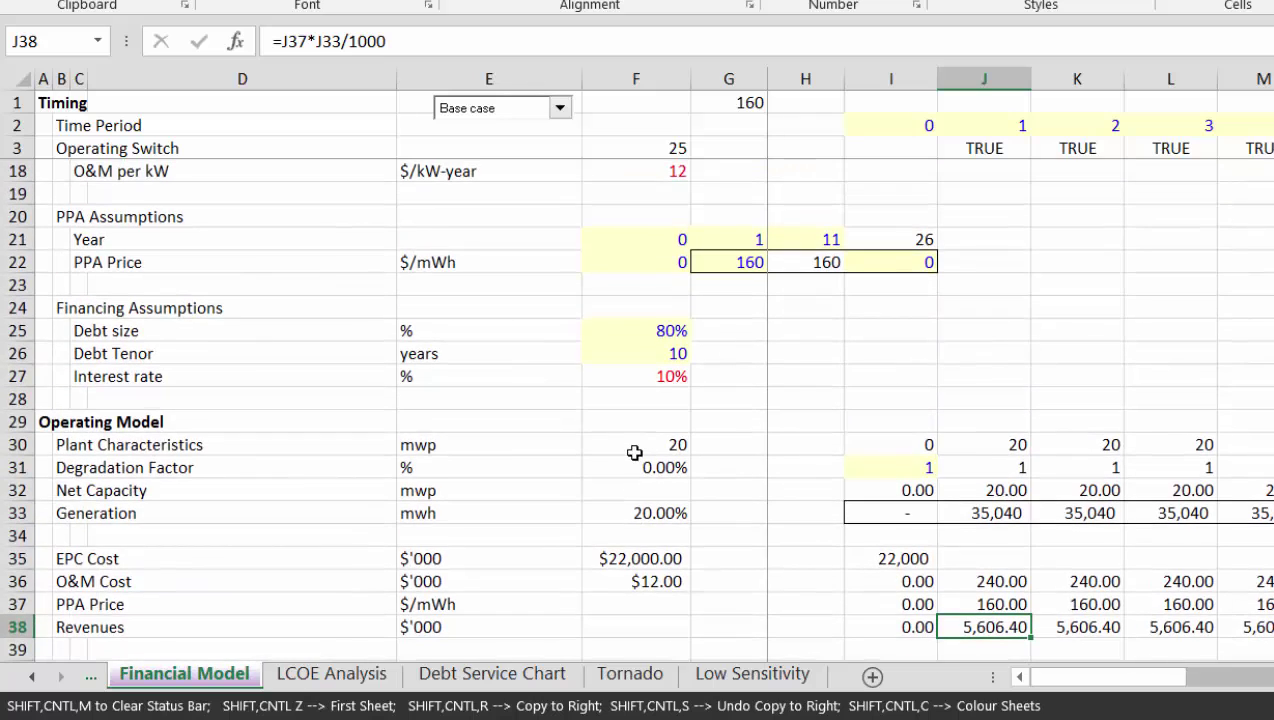
pyautogui.press('pagedown')
pyautogui.press('Left')
pyautogui.press('Left')
pyautogui.press('Left')
pyautogui.press('Left')
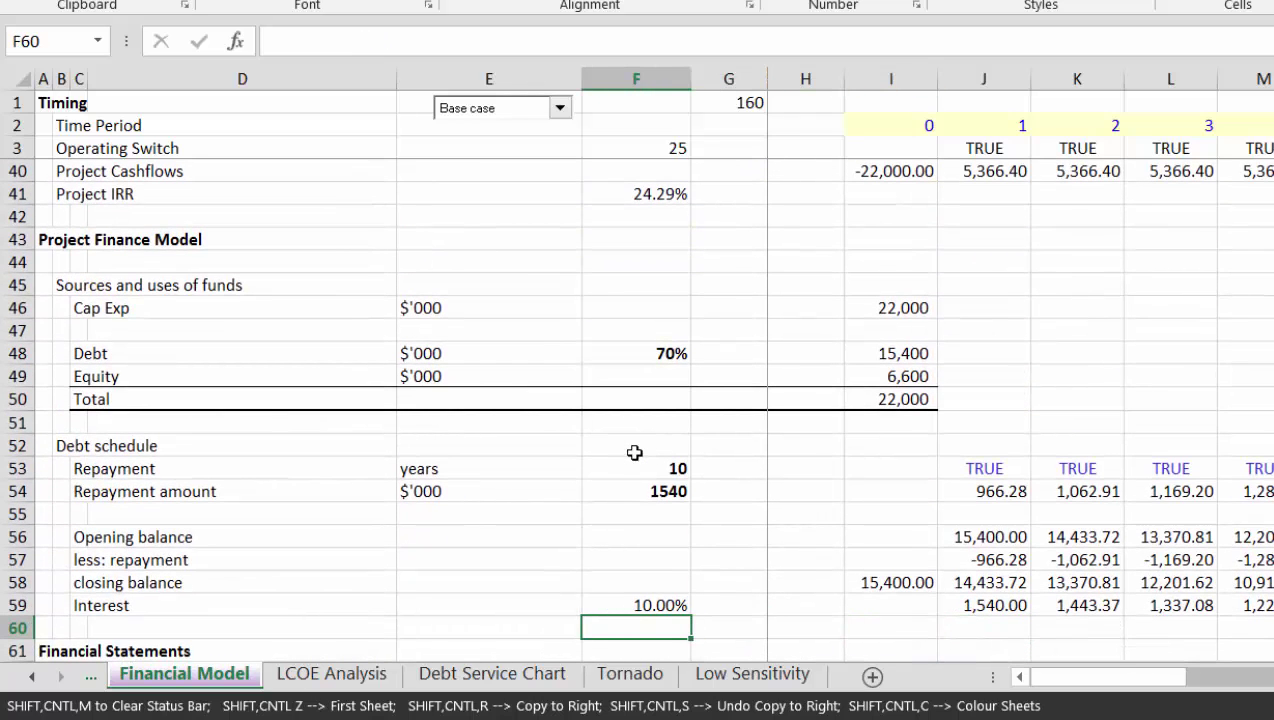
pyautogui.press('pagedown')
pyautogui.press('pagedown')
pyautogui.press('pageup')
pyautogui.press('Down')
pyautogui.press('Down')
pyautogui.press('Down')
pyautogui.press('Up')
pyautogui.press('Up')
pyautogui.press('Up')
pyautogui.press('Left')
pyautogui.press('Down')
pyautogui.press('Up')
pyautogui.press('Right')
pyautogui.press('Down')
pyautogui.press('Right')
pyautogui.press('Right')
pyautogui.press('Right')
pyautogui.press('Right')
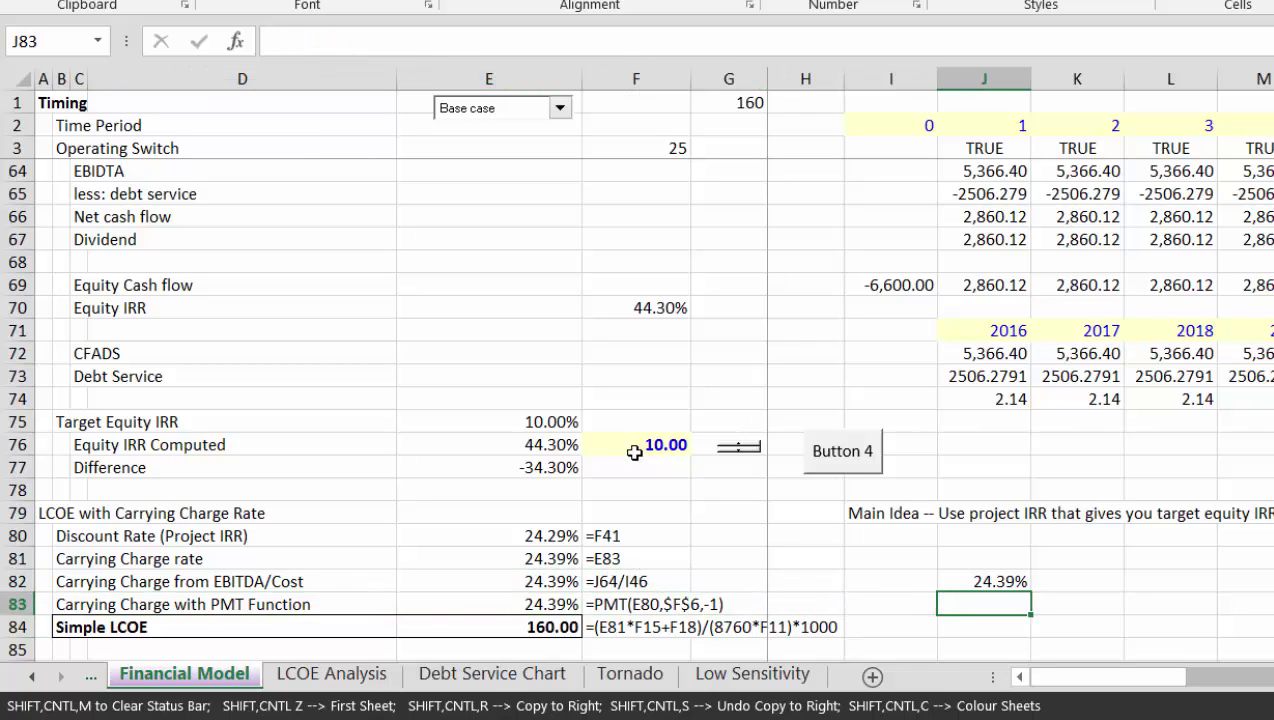
# Abandon a PMT entry and insert three blank rows above the LCOE section
pyautogui.write('=')
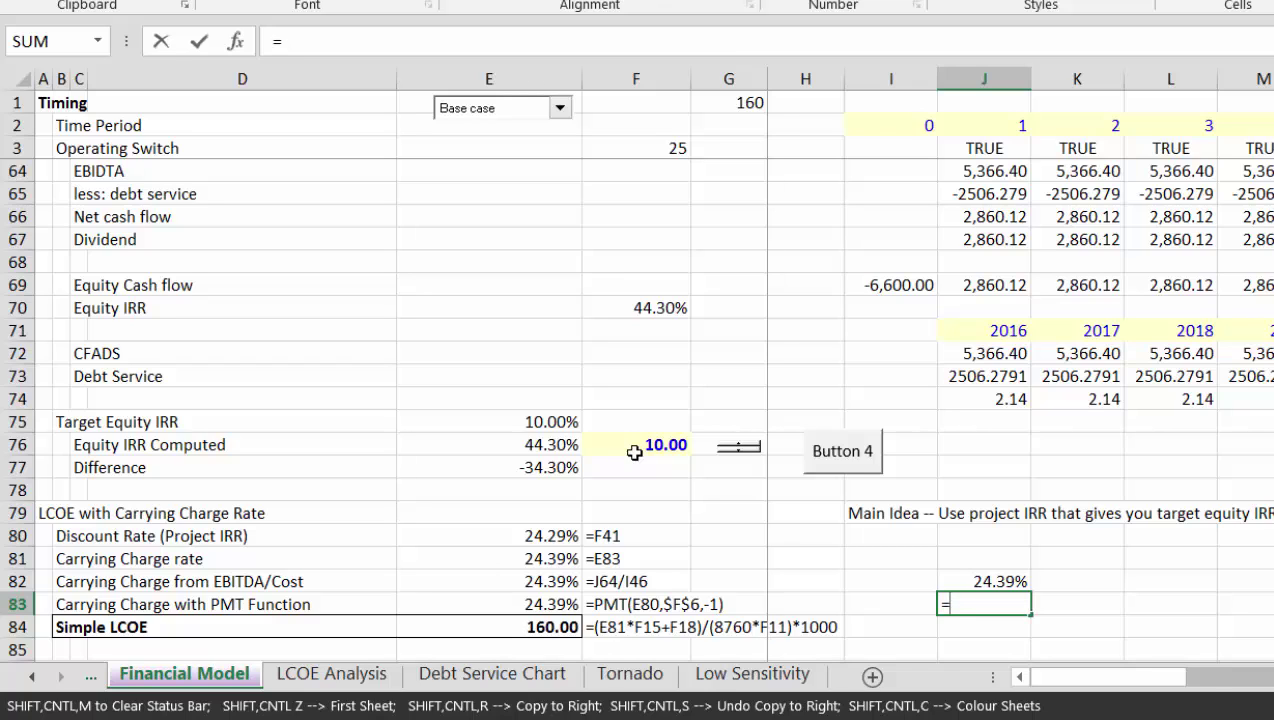
pyautogui.write('pmt')
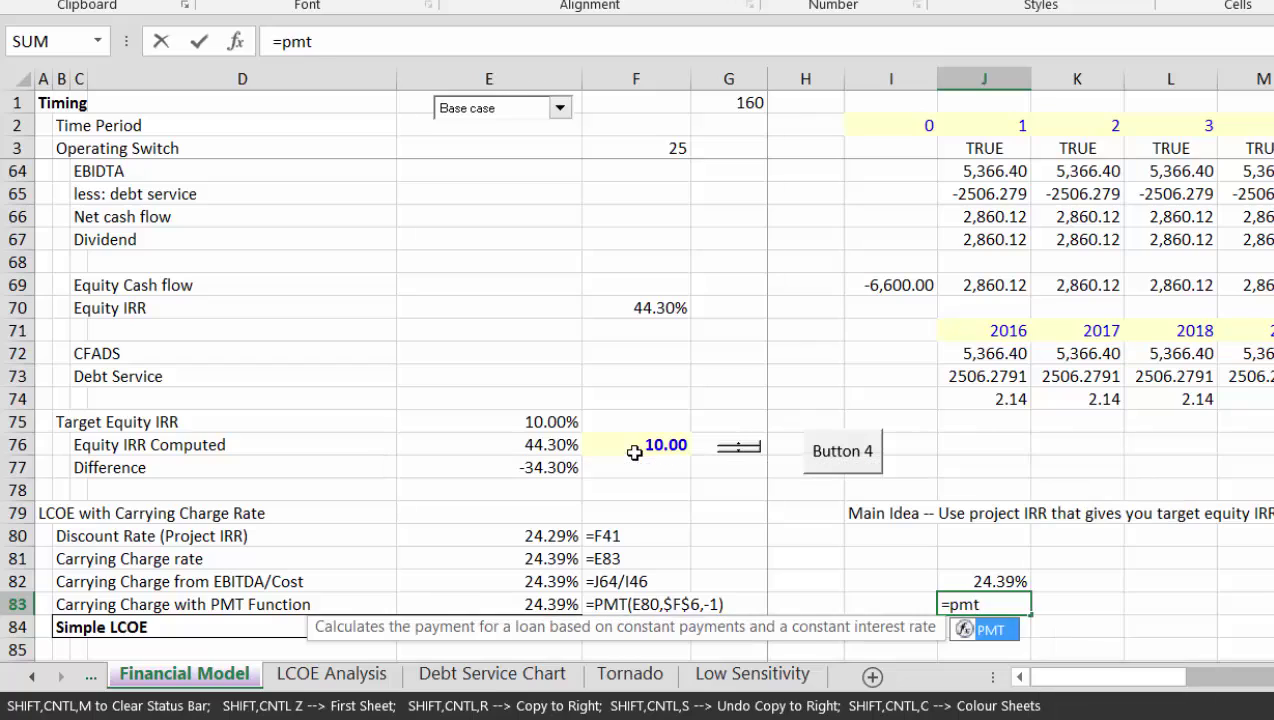
pyautogui.press('Tab')
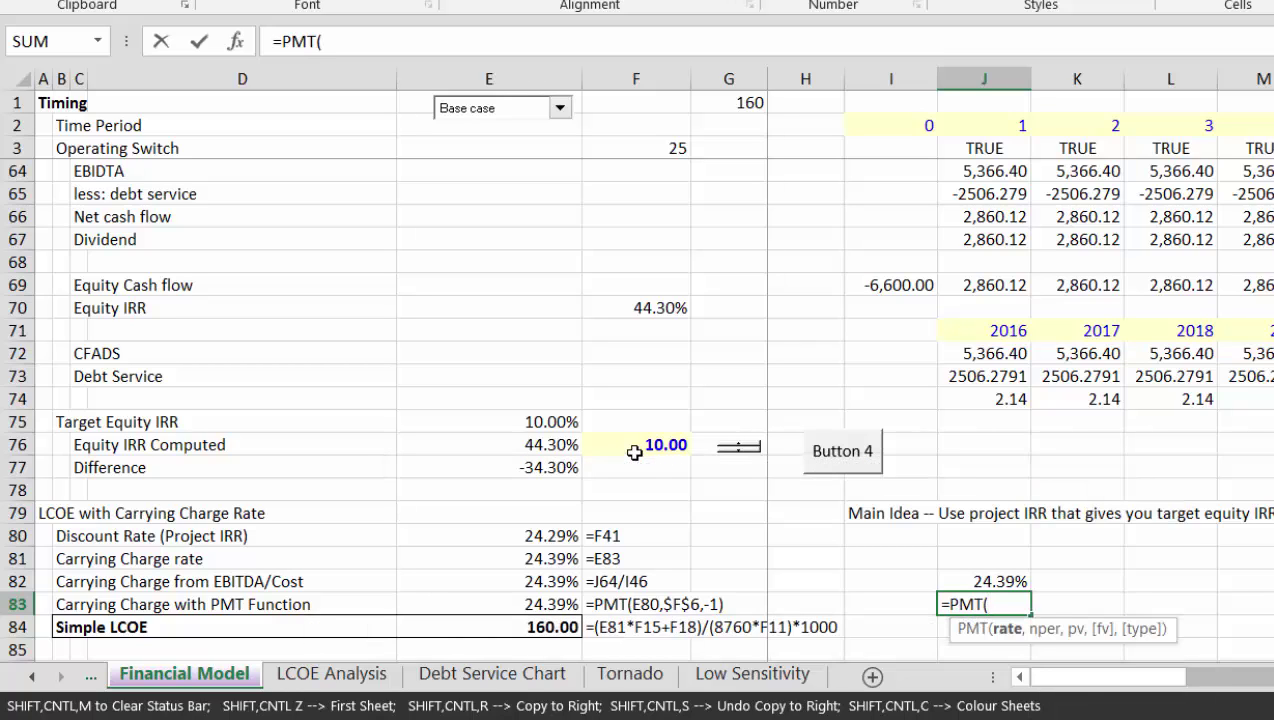
pyautogui.press('Escape')
pyautogui.press('Up')
pyautogui.press('Up')
pyautogui.press('Up')
pyautogui.press('Left')
pyautogui.press('Up')
pyautogui.hotkey('shift', 'space')
pyautogui.hotkey('ctrl', 'shift', '+')
pyautogui.hotkey('ctrl', 'shift', '+')
pyautogui.hotkey('ctrl', 'shift', '+')
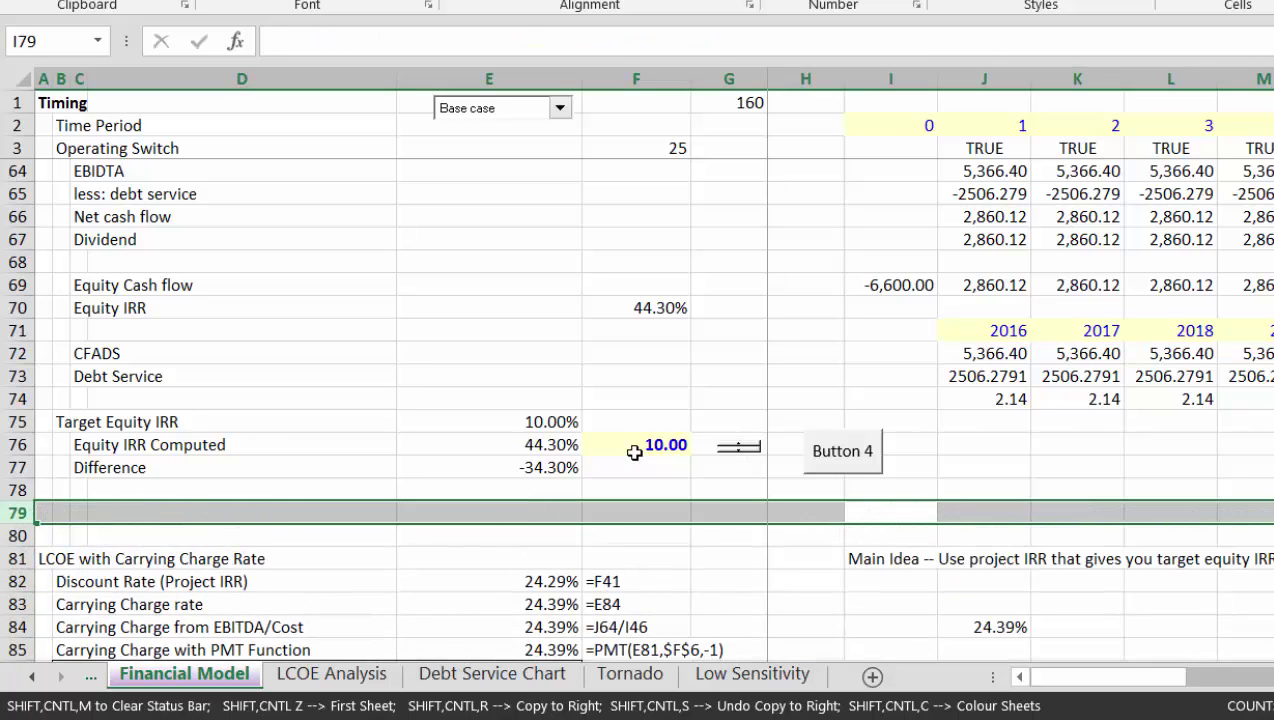
pyautogui.press('Left')
pyautogui.press('Left')
pyautogui.press('Left')
pyautogui.press('Left')
pyautogui.press('Left')
pyautogui.press('Left')
pyautogui.press('Left')
pyautogui.press('Left')
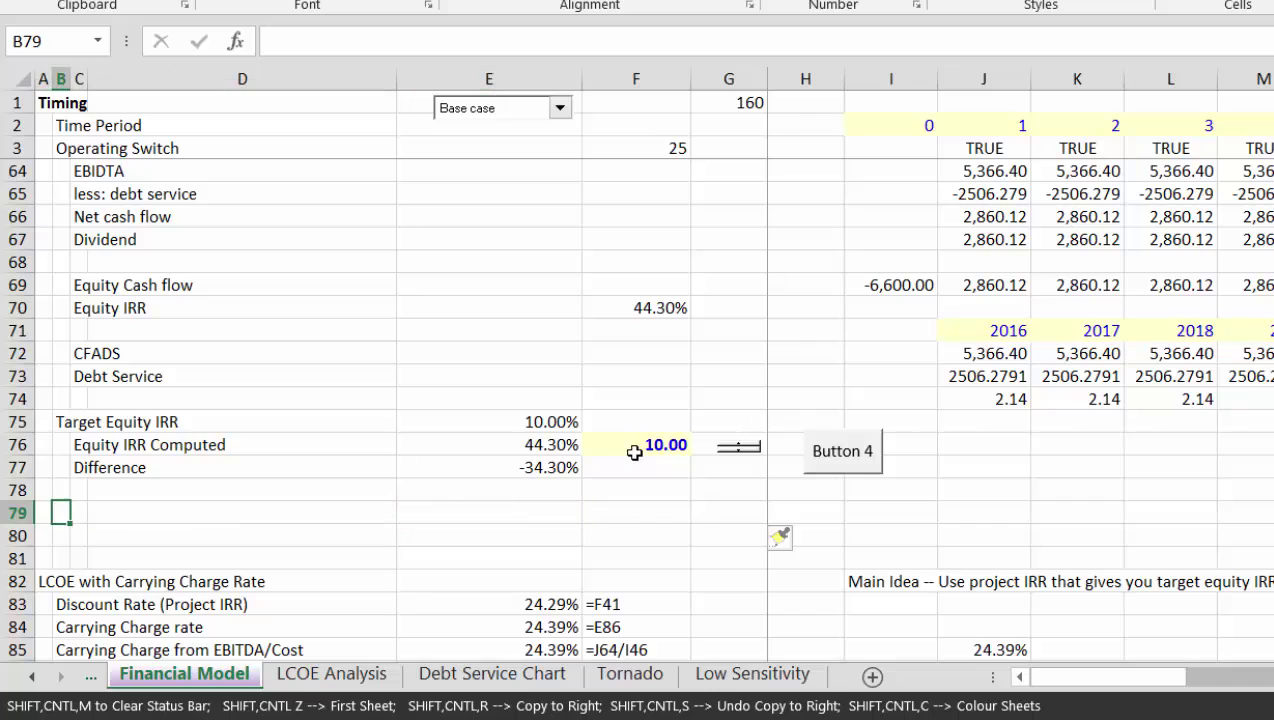
pyautogui.press('Down')
pyautogui.press('Down')
pyautogui.press('Down')
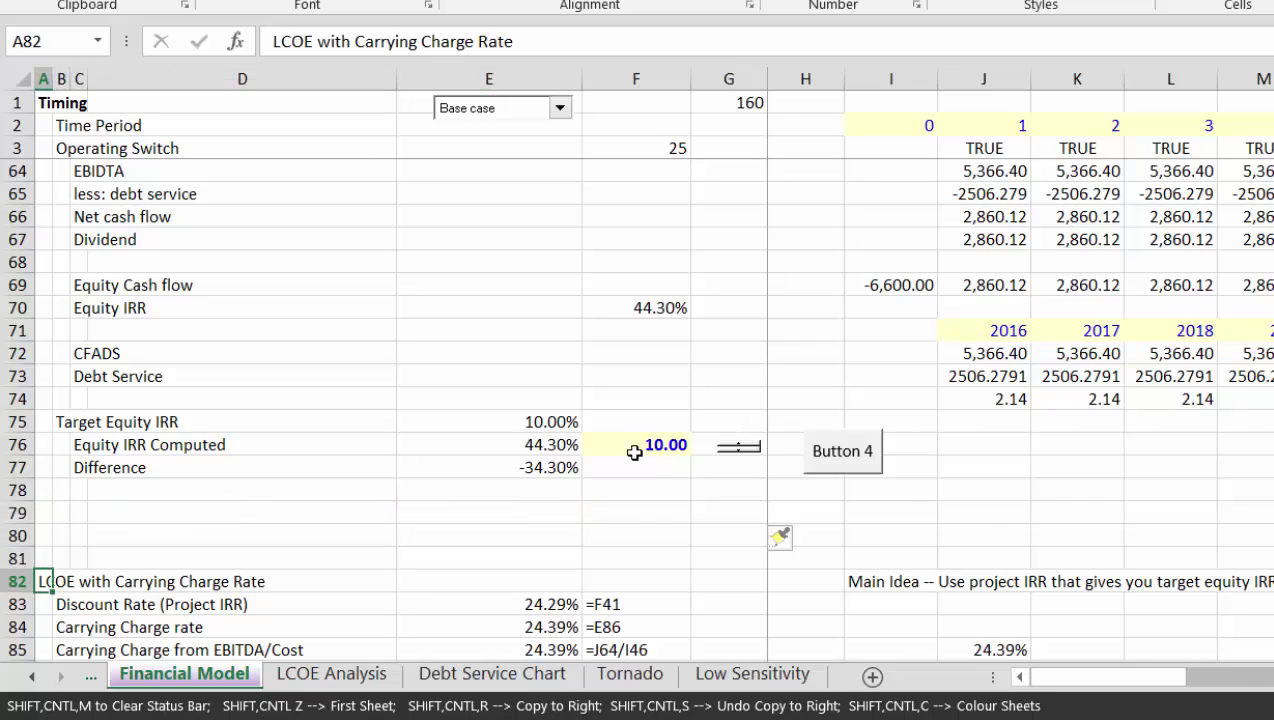
pyautogui.press('Up')
pyautogui.press('Up')
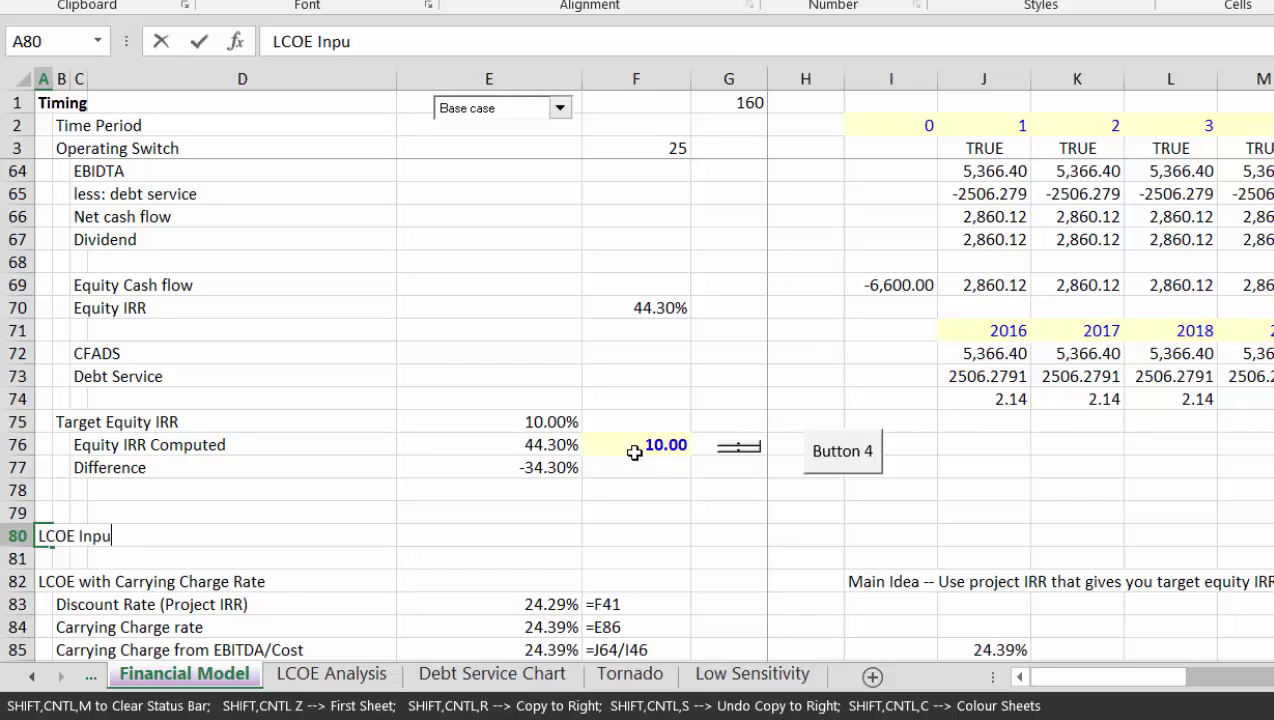
# Add an 'LCOE Inputs' heading, a blank row and a 'Preoect IRR' label beneath it
pyautogui.write('LCOE Inputs')
pyautogui.press('Return')
pyautogui.hotkey('shift', 'space')
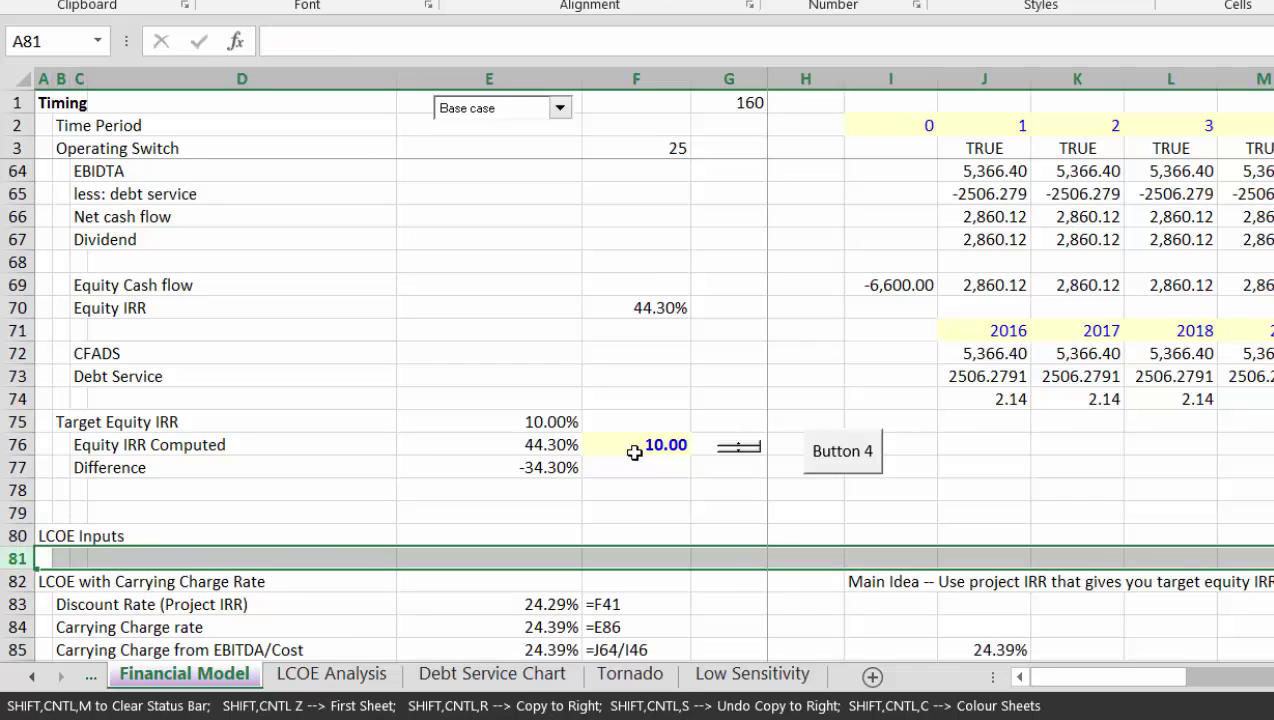
pyautogui.hotkey('ctrl', 'shift', '+')
pyautogui.press('Right')
pyautogui.write('Pr')
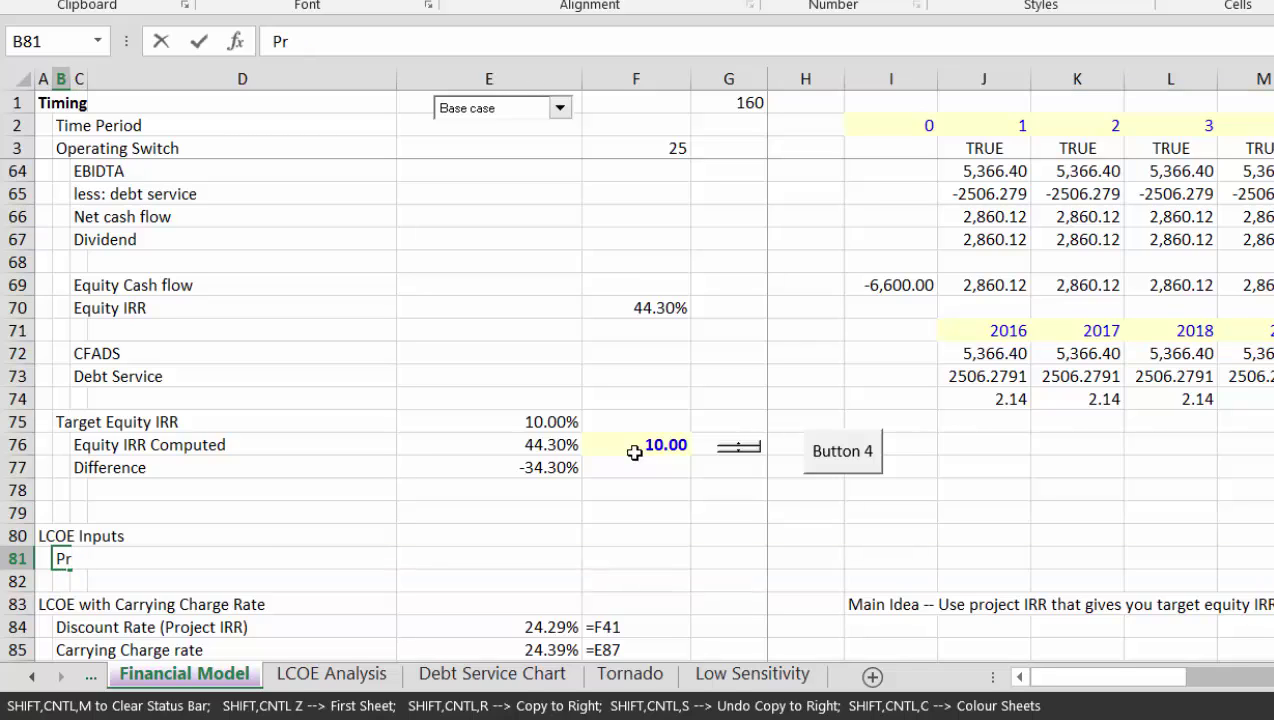
pyautogui.write('eoect IRR')
pyautogui.press('Return')
pyautogui.press('Right')
pyautogui.press('Right')
pyautogui.press('Right')
pyautogui.press('Right')
pyautogui.press('Up')
# Link F81 to the project IRR with =F41, reading 24.29%
pyautogui.write('=')
pyautogui.press('Up')
pyautogui.press('Up')
pyautogui.press('Up')
pyautogui.press('Up')
pyautogui.press('Up')
pyautogui.press('Up')
pyautogui.press('Up')
pyautogui.press('Up')
pyautogui.press('Up')
pyautogui.press('Up')
pyautogui.press('Up')
pyautogui.press('Up')
pyautogui.press('Up')
pyautogui.press('Up')
pyautogui.press('Up')
pyautogui.press('Up')
pyautogui.press('Up')
pyautogui.press('Up')
pyautogui.press('Up')
pyautogui.press('Up')
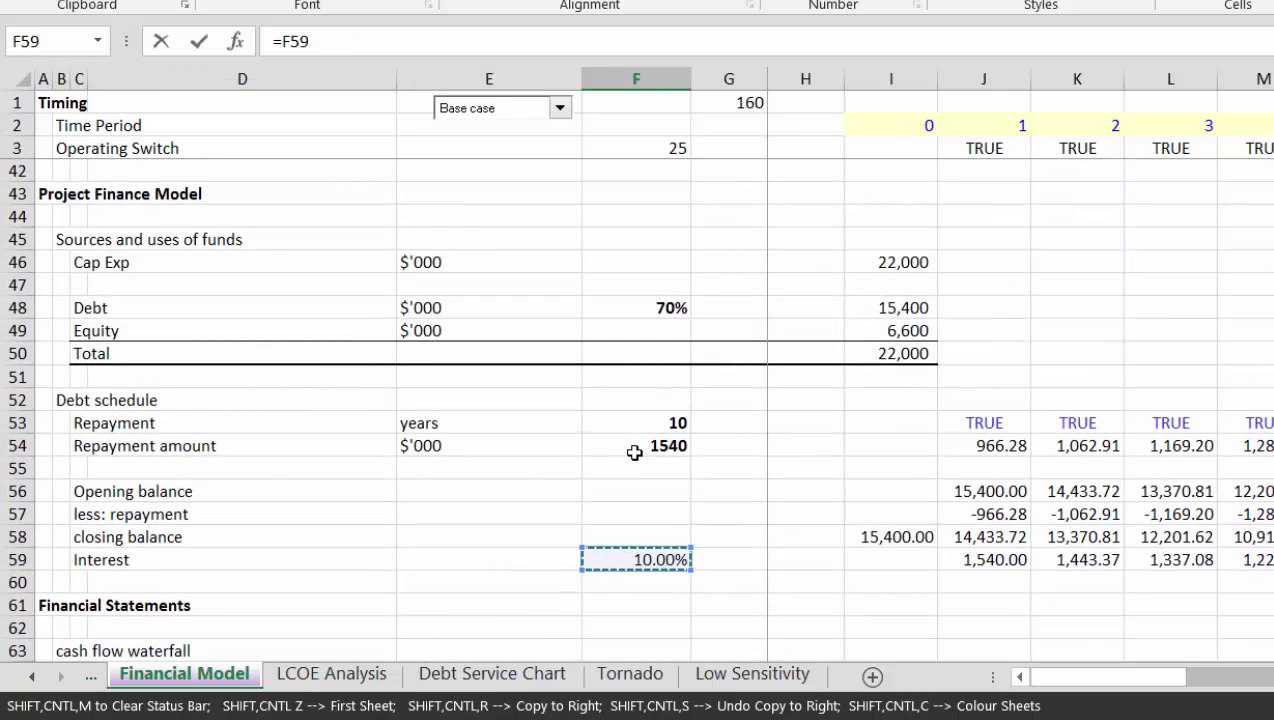
pyautogui.press('Up')
pyautogui.press('Up')
pyautogui.press('Up')
pyautogui.press('Up')
pyautogui.press('Up')
pyautogui.press('Up')
pyautogui.press('Up')
pyautogui.press('Up')
pyautogui.press('Up')
pyautogui.press('Up')
pyautogui.press('Up')
pyautogui.press('Up')
pyautogui.press('Up')
pyautogui.press('Up')
pyautogui.press('Up')
pyautogui.press('Up')
pyautogui.press('Up')
pyautogui.press('Up')
pyautogui.press('Up')
pyautogui.press('Up')
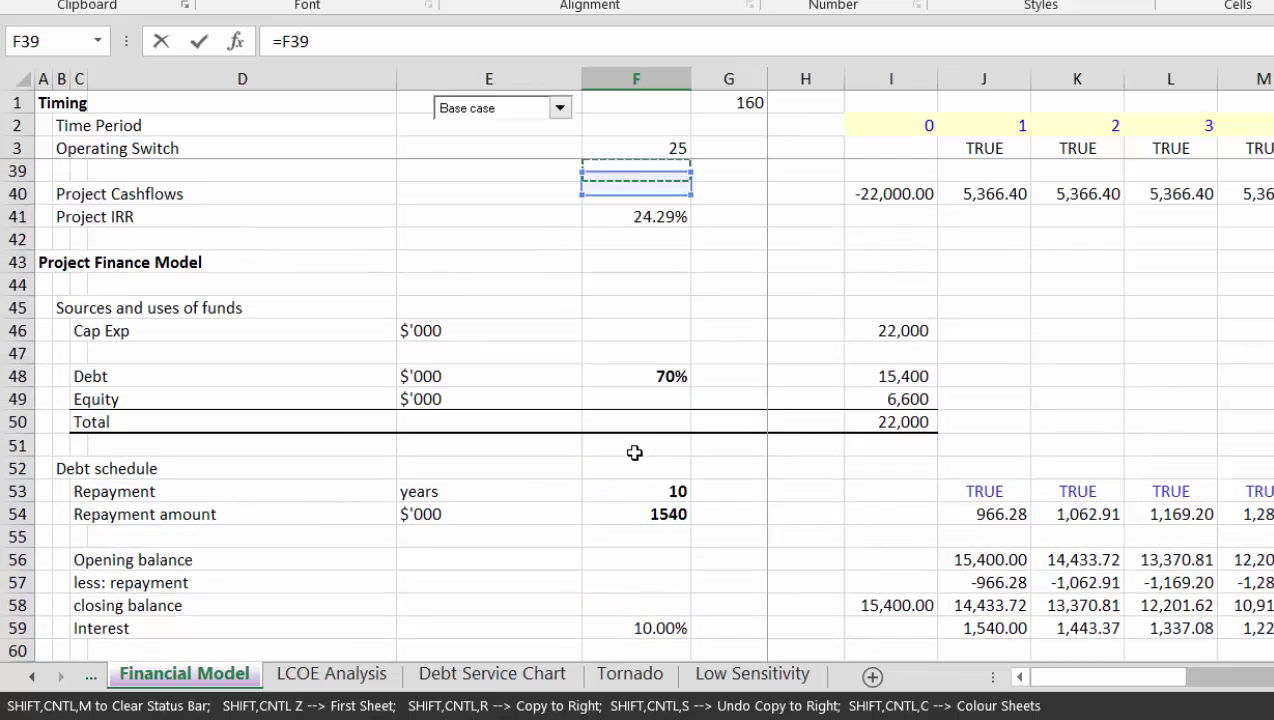
pyautogui.press('Up')
pyautogui.press('Up')
pyautogui.press('Down')
pyautogui.press('Down')
pyautogui.press('Down')
pyautogui.press('Down')
pyautogui.press('Down')
pyautogui.press('Down')
pyautogui.press('Down')
pyautogui.press('Down')
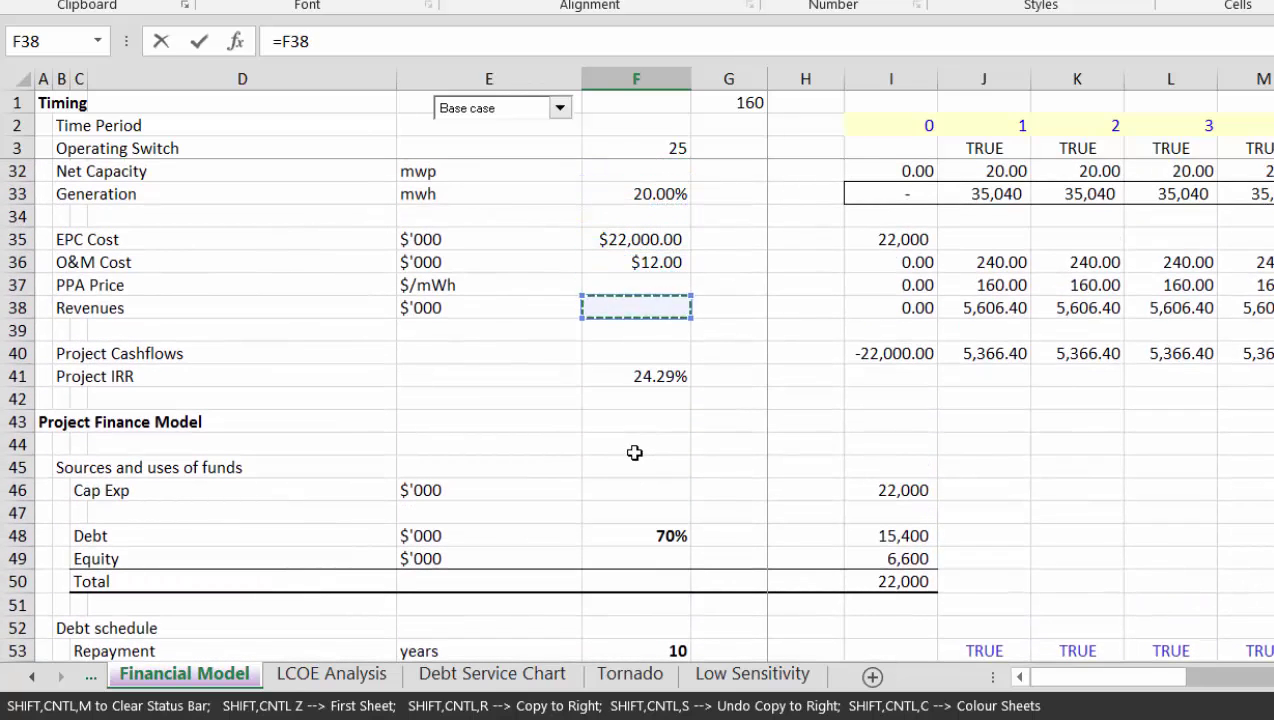
pyautogui.press('Return')
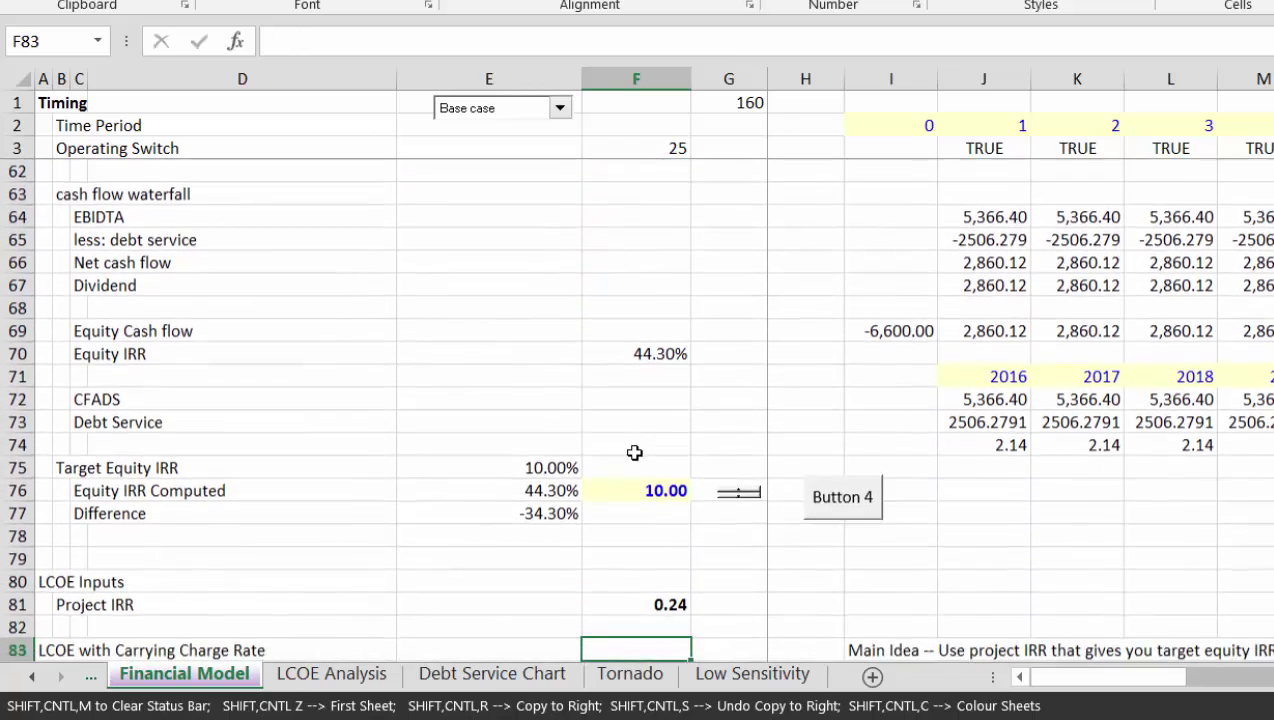
pyautogui.press('Up')
# Label I86 'EBITDA/Cost' beside the carrying charge rows, with a PMT label below
pyautogui.press('Down')
pyautogui.press('Down')
pyautogui.press('Down')
pyautogui.press('Down')
pyautogui.press('Down')
pyautogui.press('Down')
pyautogui.press('Down')
pyautogui.press('Down')
pyautogui.press('Down')
pyautogui.press('Down')
pyautogui.press('Down')
pyautogui.press('Down')
pyautogui.press('Down')
pyautogui.press('Down')
pyautogui.press('Down')
pyautogui.press('Down')
pyautogui.press('Up')
pyautogui.press('Up')
pyautogui.press('Up')
pyautogui.press('Up')
pyautogui.press('Up')
pyautogui.press('Up')
pyautogui.press('Up')
pyautogui.press('Up')
pyautogui.press('Up')
pyautogui.press('Up')
pyautogui.press('Up')
pyautogui.press('Up')
pyautogui.press('Up')
pyautogui.press('Up')
pyautogui.press('Up')
pyautogui.press('Up')
pyautogui.press('Left')
pyautogui.press('Down')
pyautogui.press('Down')
pyautogui.press('Down')
pyautogui.press('Down')
pyautogui.press('Down')
pyautogui.press('Up')
pyautogui.press('Up')
pyautogui.press('Up')
pyautogui.press('Down')
pyautogui.press('Down')
pyautogui.press('Down')
pyautogui.press('Down')
pyautogui.press('Right')
pyautogui.press('Right')
pyautogui.press('Right')
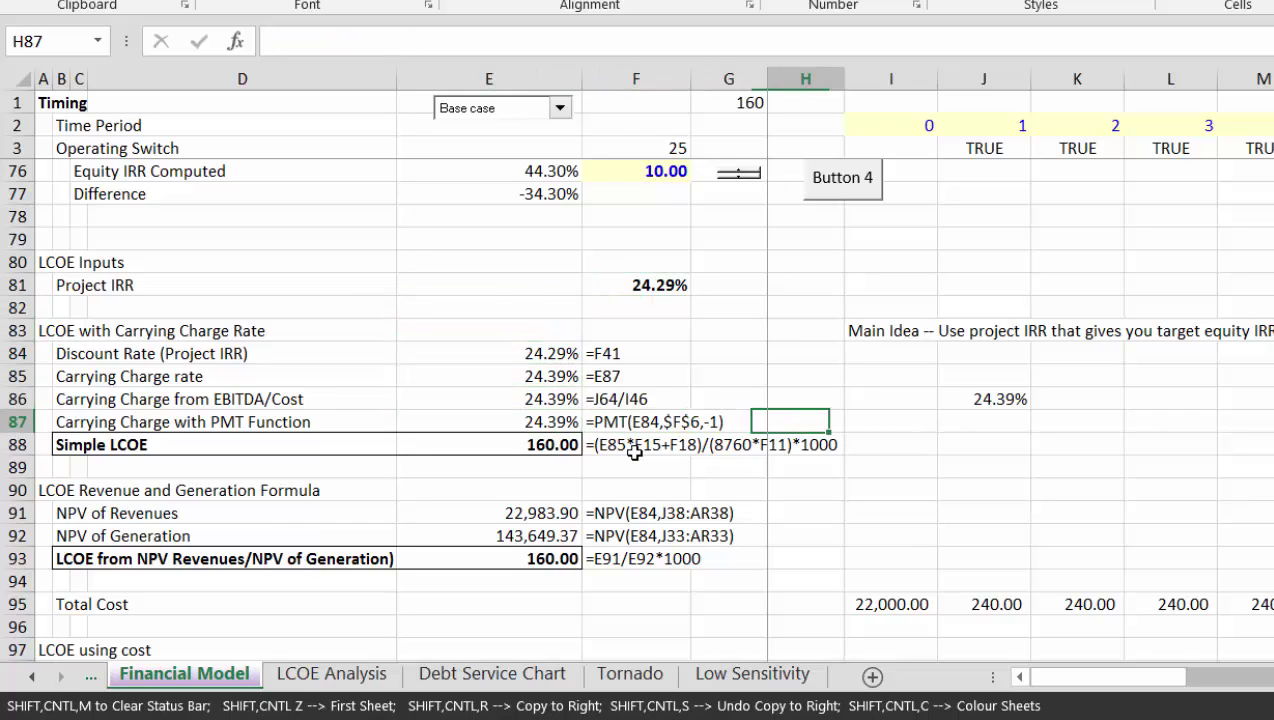
pyautogui.press('Up')
pyautogui.press('Right')
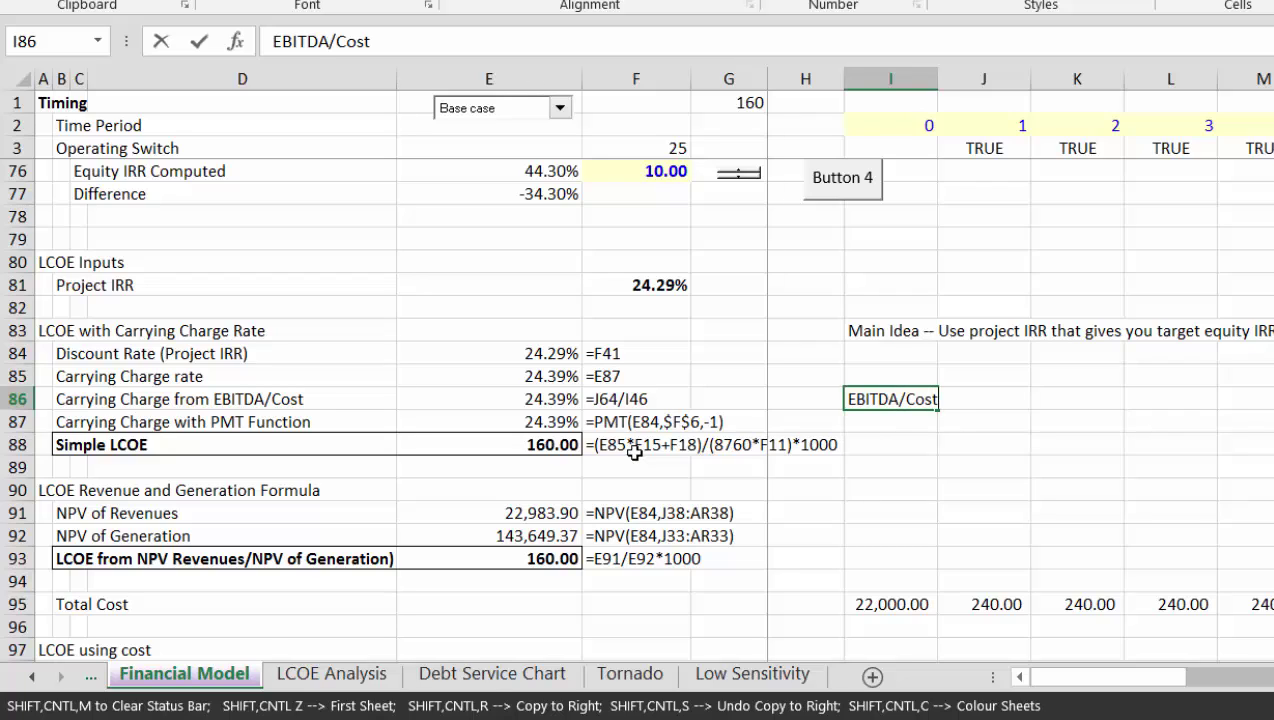
pyautogui.write('EBITDA/Cost')
pyautogui.press('Return')
pyautogui.press('Up')
pyautogui.press('Right')
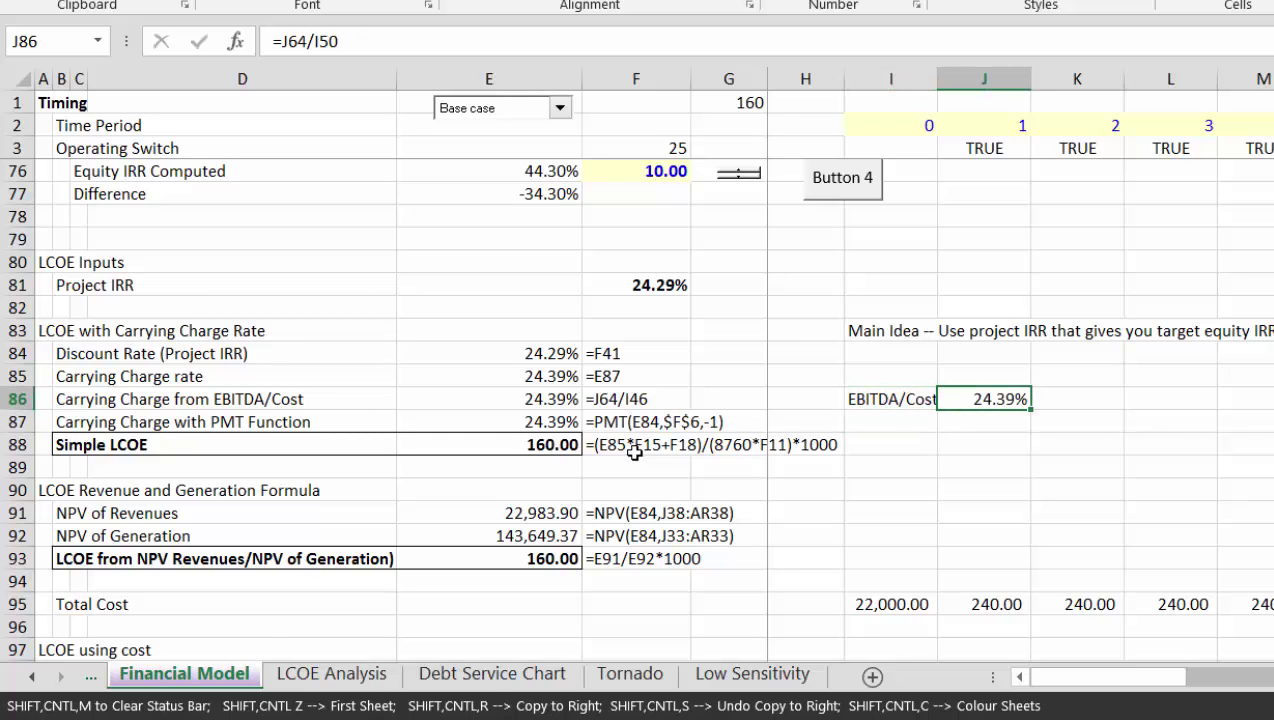
pyautogui.press('Left')
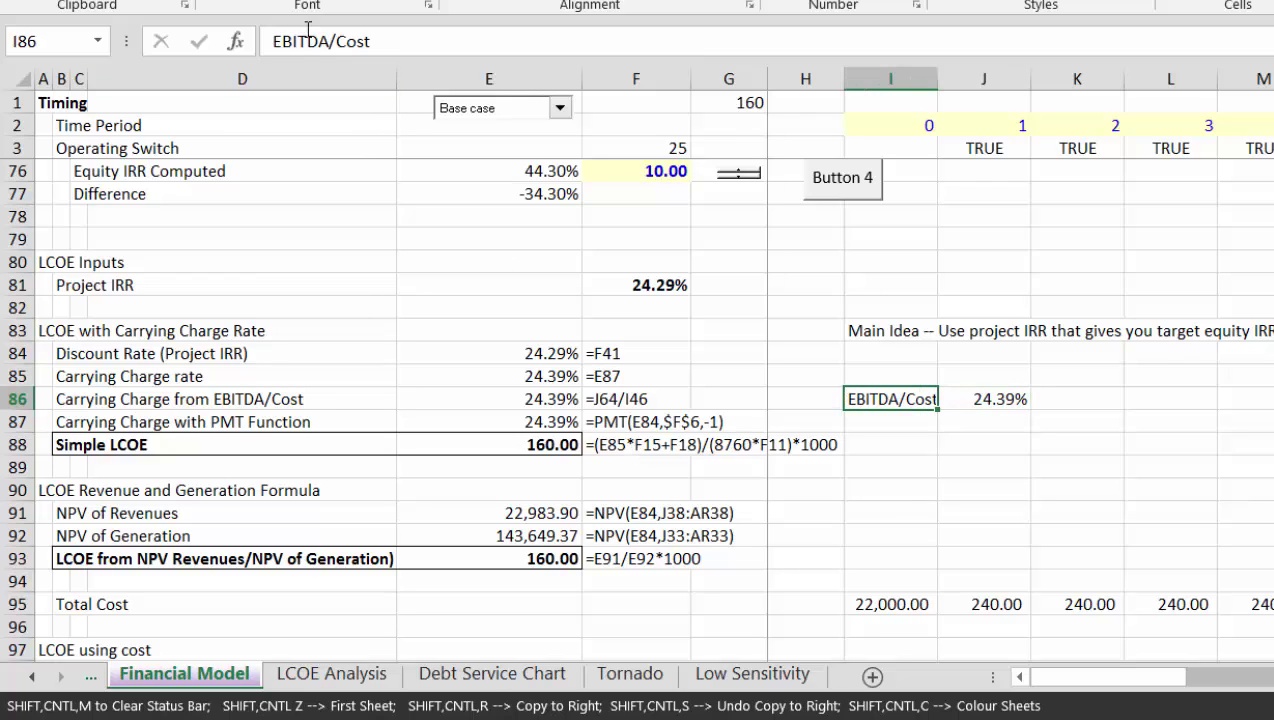
pyautogui.press('Return')
pyautogui.press('Return')
pyautogui.press('Up')
pyautogui.press('Right')
# Enter =PMT(F81,F6,-1) in J87 as the PMT carrying charge check
pyautogui.write('=pmt(')
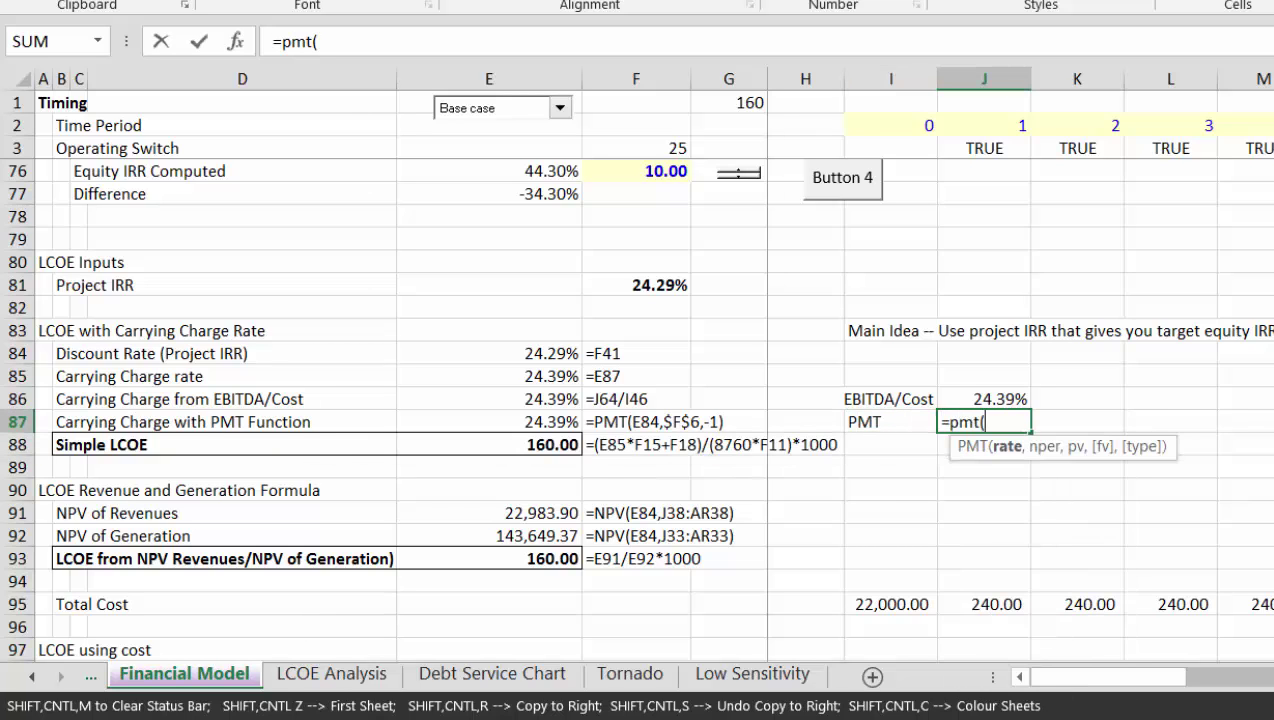
pyautogui.click(614, 286)
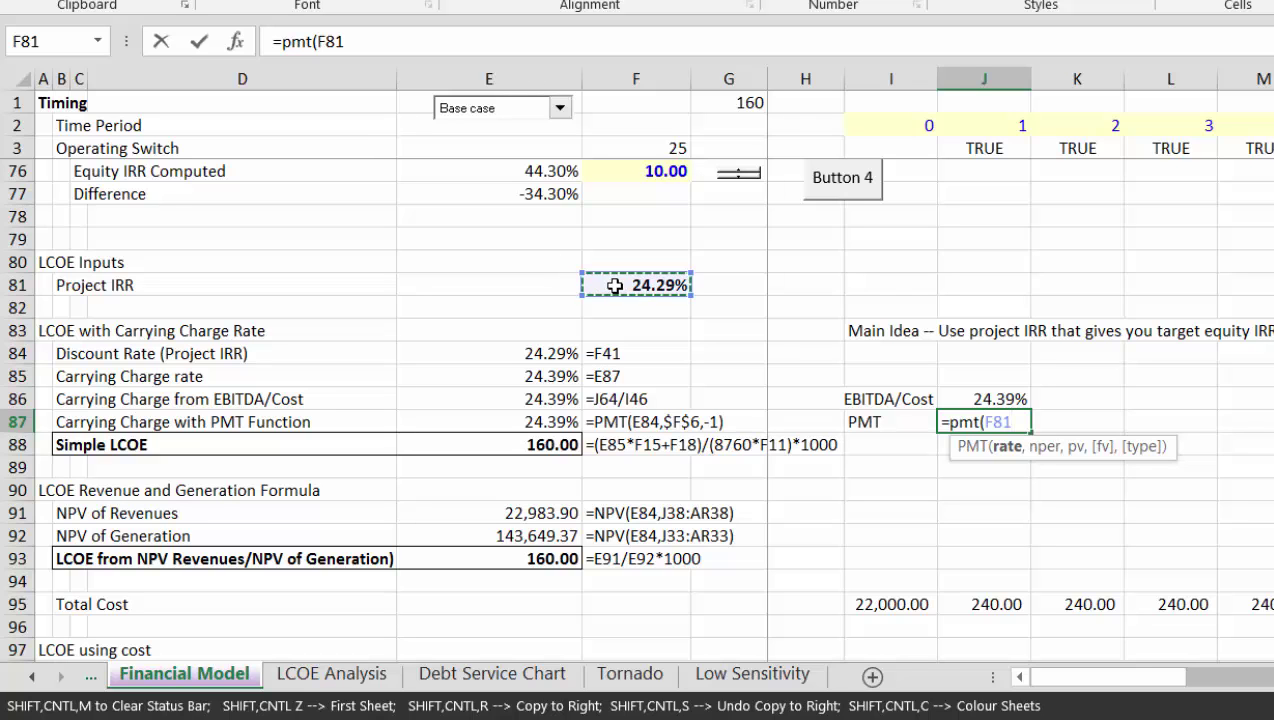
pyautogui.write(',')
pyautogui.press('Left')
pyautogui.hotkey('ctrl', 'Up')
pyautogui.hotkey('ctrl', 'Up')
pyautogui.hotkey('ctrl', 'Up')
pyautogui.hotkey('ctrl', 'Up')
pyautogui.hotkey('ctrl', 'Up')
pyautogui.press('Left')
pyautogui.press('Left')
pyautogui.press('Down')
pyautogui.press('Down')
pyautogui.press('Down')
pyautogui.press('Left')
pyautogui.press('Up')
pyautogui.write(',-1')
pyautogui.hotkey('ctrl', 'Return')
# Compare the new 24.39% PMT check with the existing carrying charge formulas
pyautogui.press('Left')
pyautogui.press('Right')
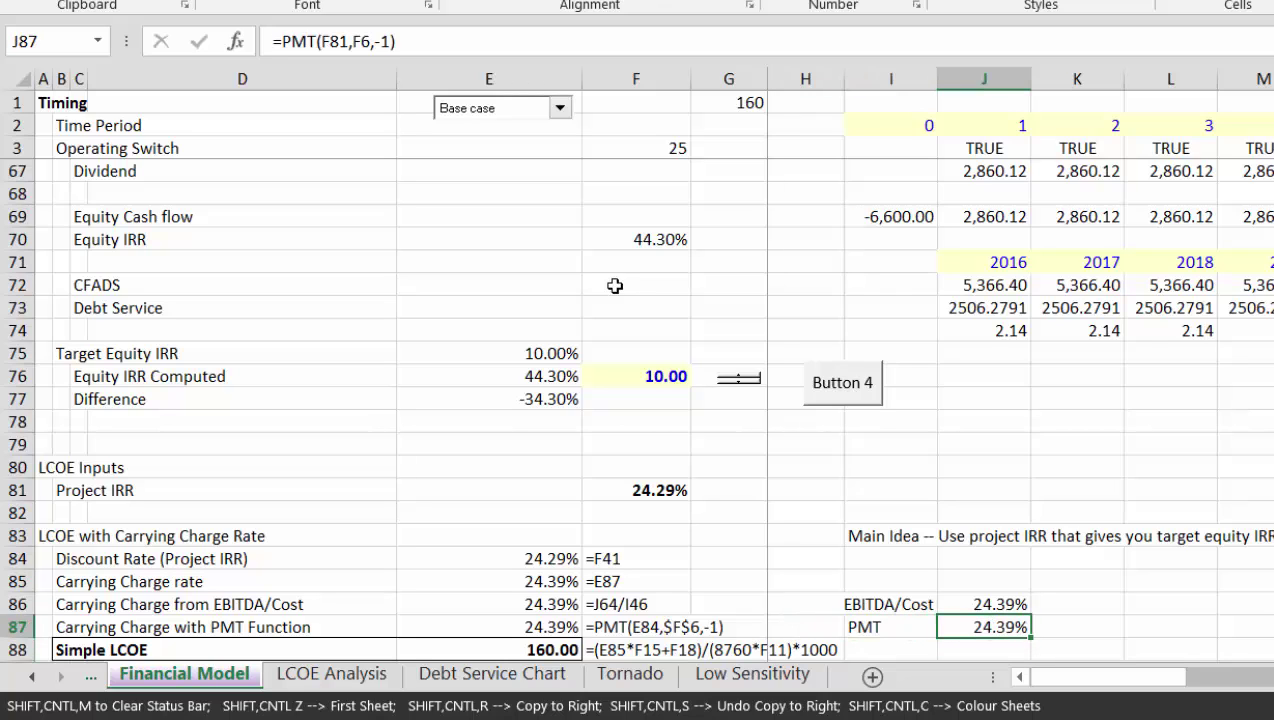
pyautogui.press('Left')
pyautogui.press('Left')
pyautogui.press('Left')
pyautogui.press('Left')
pyautogui.press('Left')
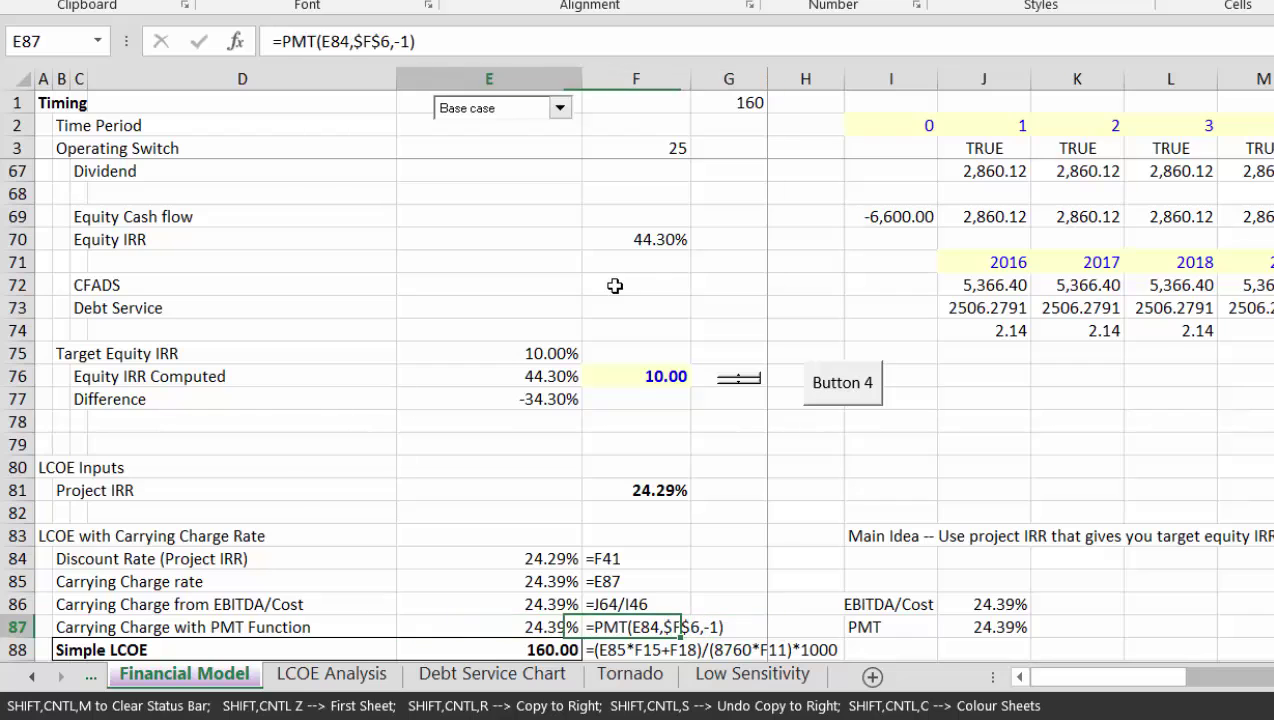
pyautogui.press('Up')
pyautogui.press('Up')
pyautogui.press('Up')
pyautogui.press('Down')
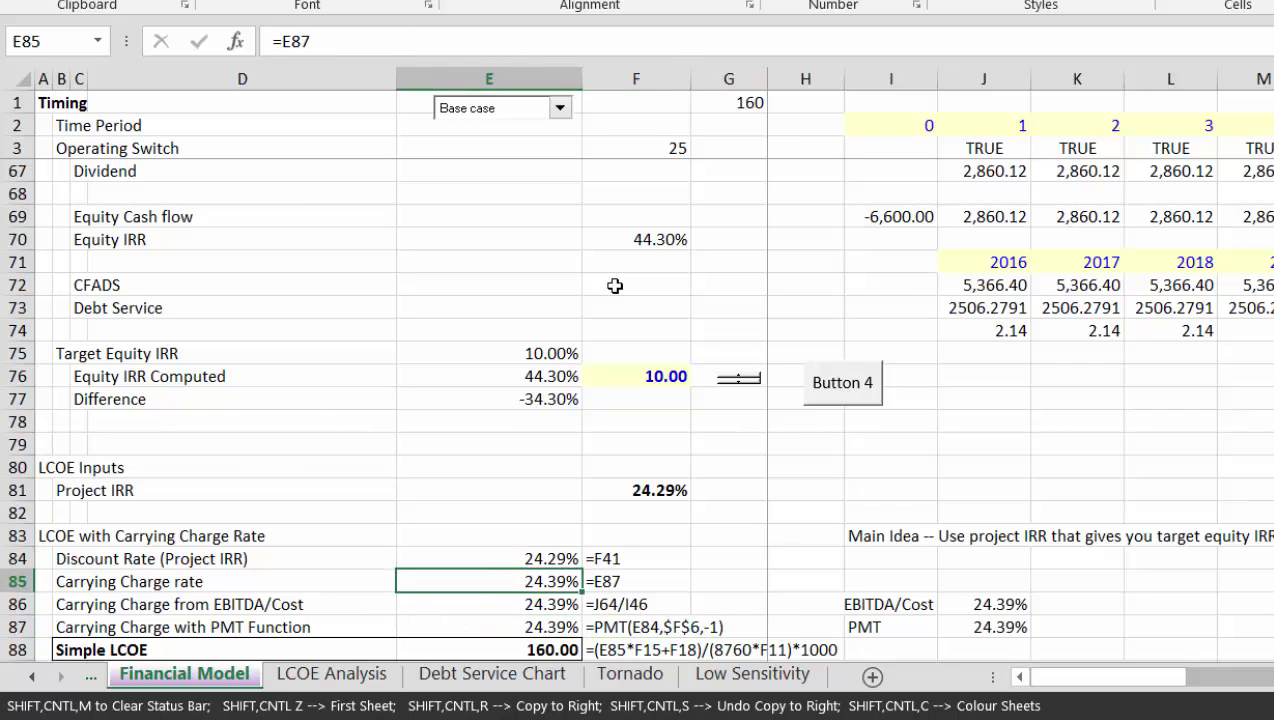
pyautogui.press('Up')
pyautogui.press('Left')
pyautogui.press('Down')
pyautogui.press('Down')
pyautogui.press('Down')
pyautogui.press('Down')
pyautogui.press('Down')
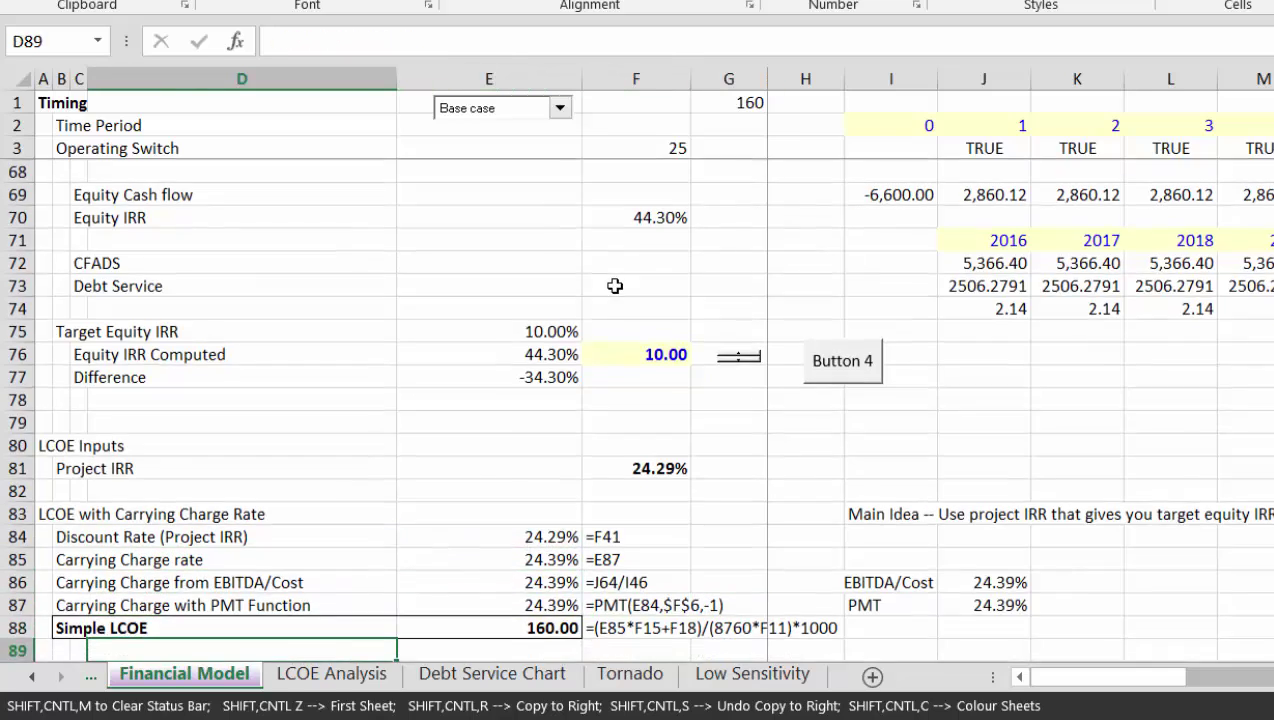
# Start the LCOE check in J88 as Cost per kWp F15 times carrying charge J87
pyautogui.press('Up')
pyautogui.press('Right')
pyautogui.press('Right')
pyautogui.press('Right')
pyautogui.press('Left')
pyautogui.press('Left')
pyautogui.press('Right')
pyautogui.press('Right')
pyautogui.press('Right')
pyautogui.press('Right')
pyautogui.press('Right')
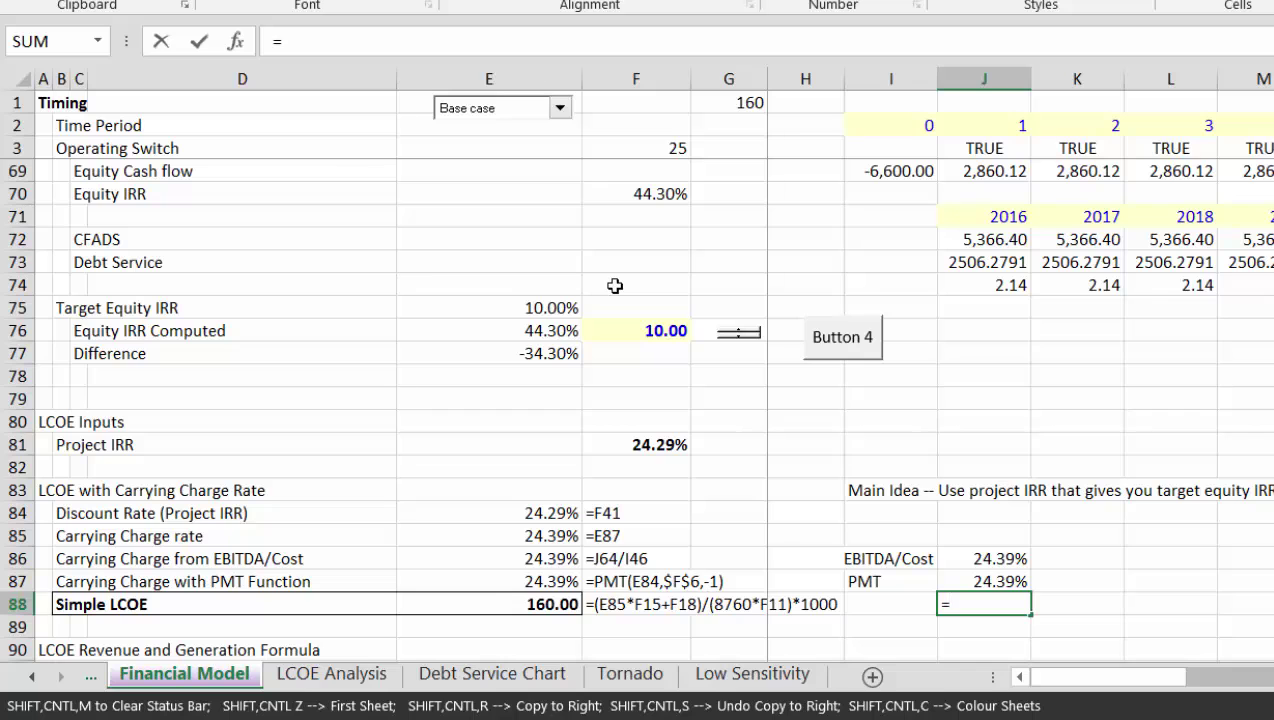
pyautogui.press('pageup')
pyautogui.press('pageup')
pyautogui.press('pageup')
pyautogui.press('pageup')
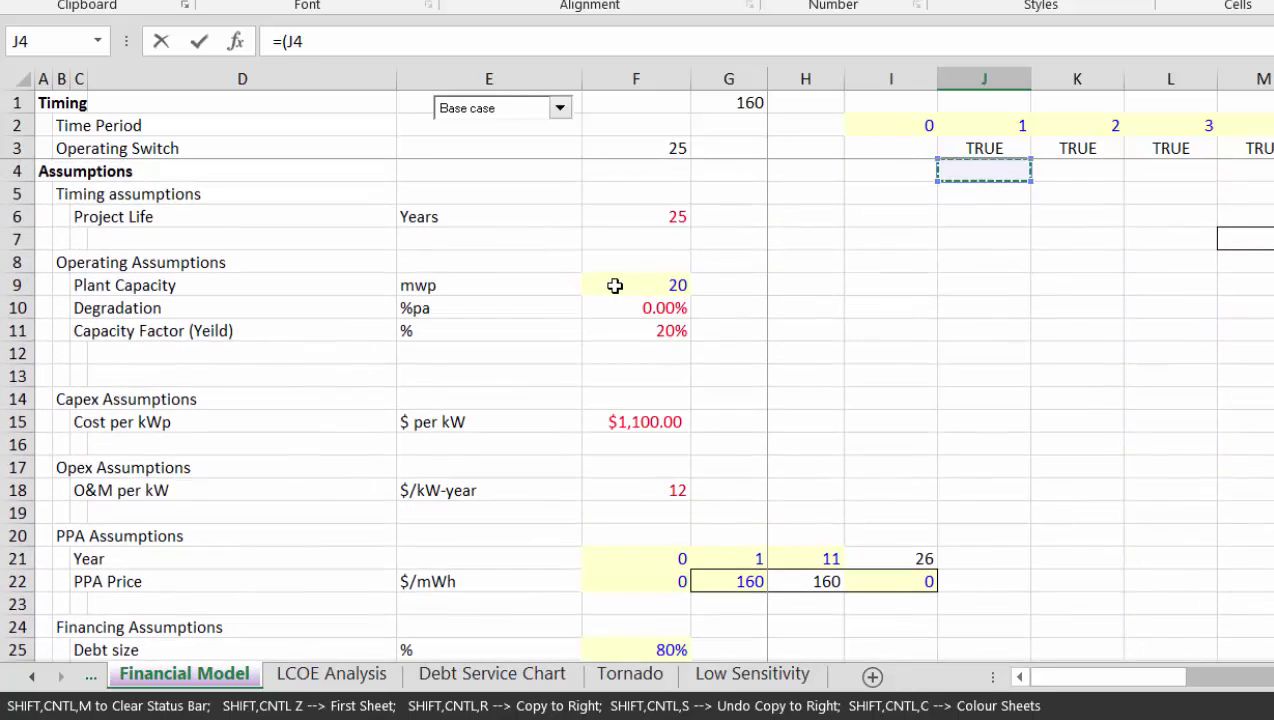
pyautogui.press('Down')
pyautogui.press('Down')
pyautogui.press('Down')
pyautogui.press('Down')
pyautogui.press('Down')
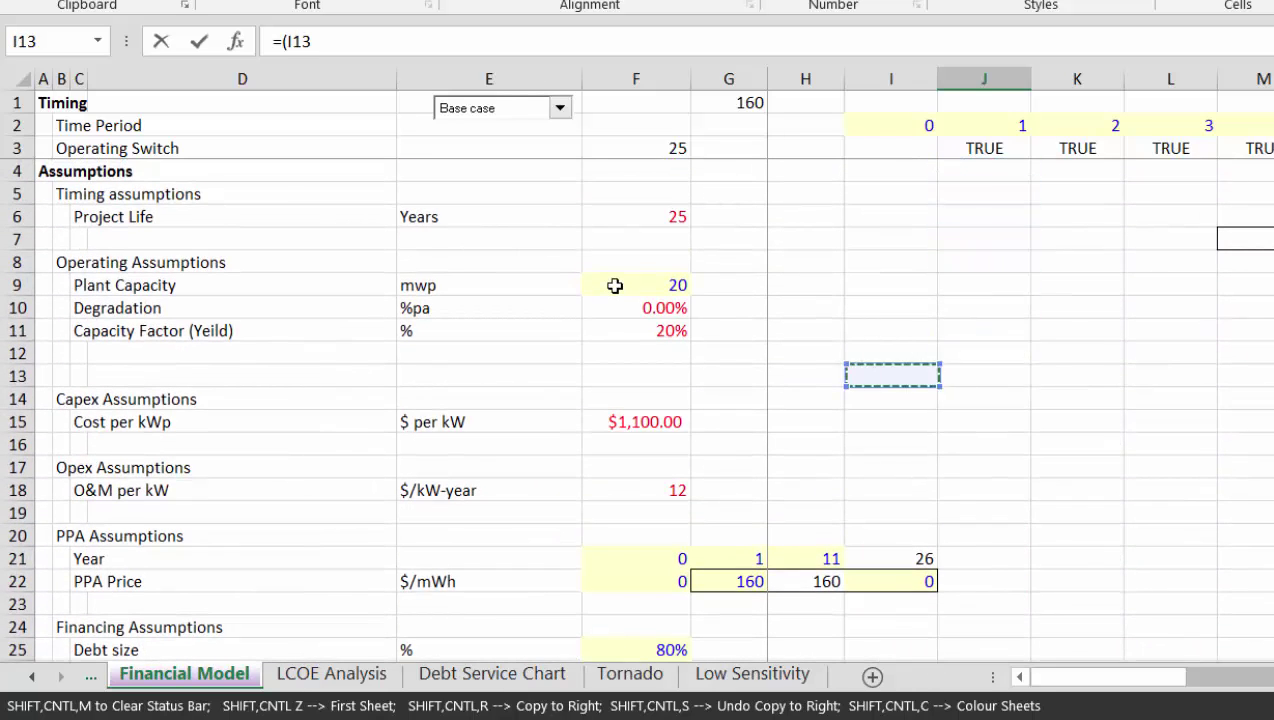
pyautogui.press('Left')
pyautogui.press('Left')
pyautogui.press('Down')
pyautogui.press('Down')
pyautogui.press('Left')
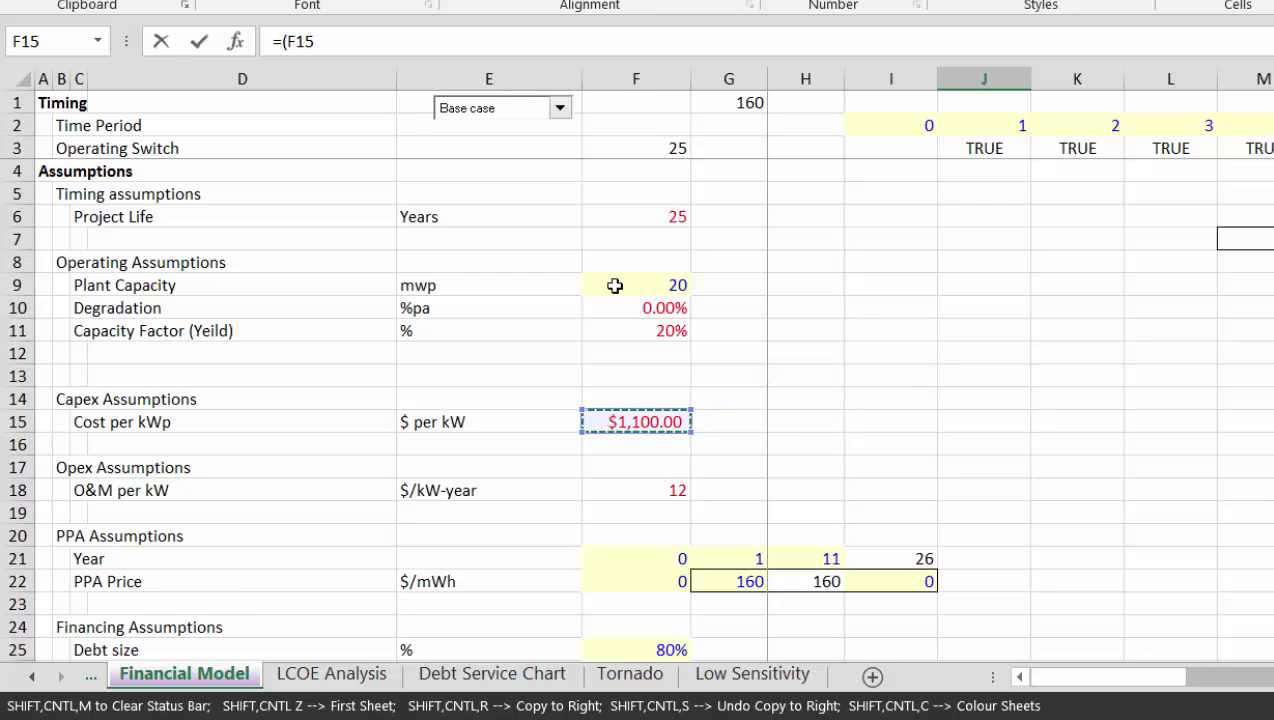
pyautogui.write('*')
pyautogui.press('Up')
pyautogui.press('Up')
pyautogui.press('Down')
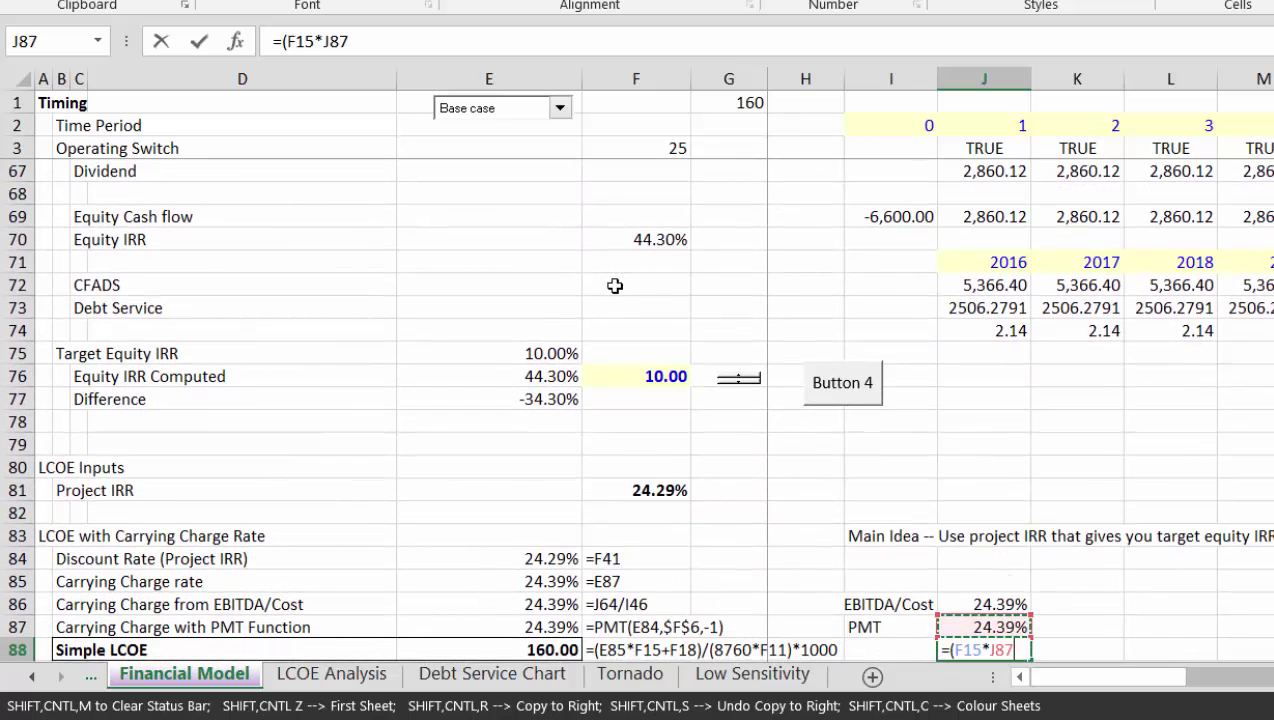
# Add O&M per kW F18 to the annual cost term of the LCOE check
pyautogui.write('+')
pyautogui.press('Up')
pyautogui.press('Up')
pyautogui.press('Up')
pyautogui.press('Up')
pyautogui.press('Up')
pyautogui.press('Up')
pyautogui.press('Up')
pyautogui.press('Up')
pyautogui.press('Up')
pyautogui.press('Up')
pyautogui.press('Up')
pyautogui.press('Up')
pyautogui.press('Up')
pyautogui.press('Up')
pyautogui.press('Up')
pyautogui.press('Up')
pyautogui.press('Up')
pyautogui.press('Up')
pyautogui.press('Up')
pyautogui.press('Up')
pyautogui.press('Down')
pyautogui.press('Down')
pyautogui.press('Down')
pyautogui.press('Down')
pyautogui.press('Down')
pyautogui.press('Down')
pyautogui.press('Down')
pyautogui.press('Down')
pyautogui.press('Down')
pyautogui.press('Down')
pyautogui.press('Left')
pyautogui.press('Left')
pyautogui.press('Left')
pyautogui.press('Left')
pyautogui.press('Down')
pyautogui.press('Down')
pyautogui.press('Down')
pyautogui.press('Down')
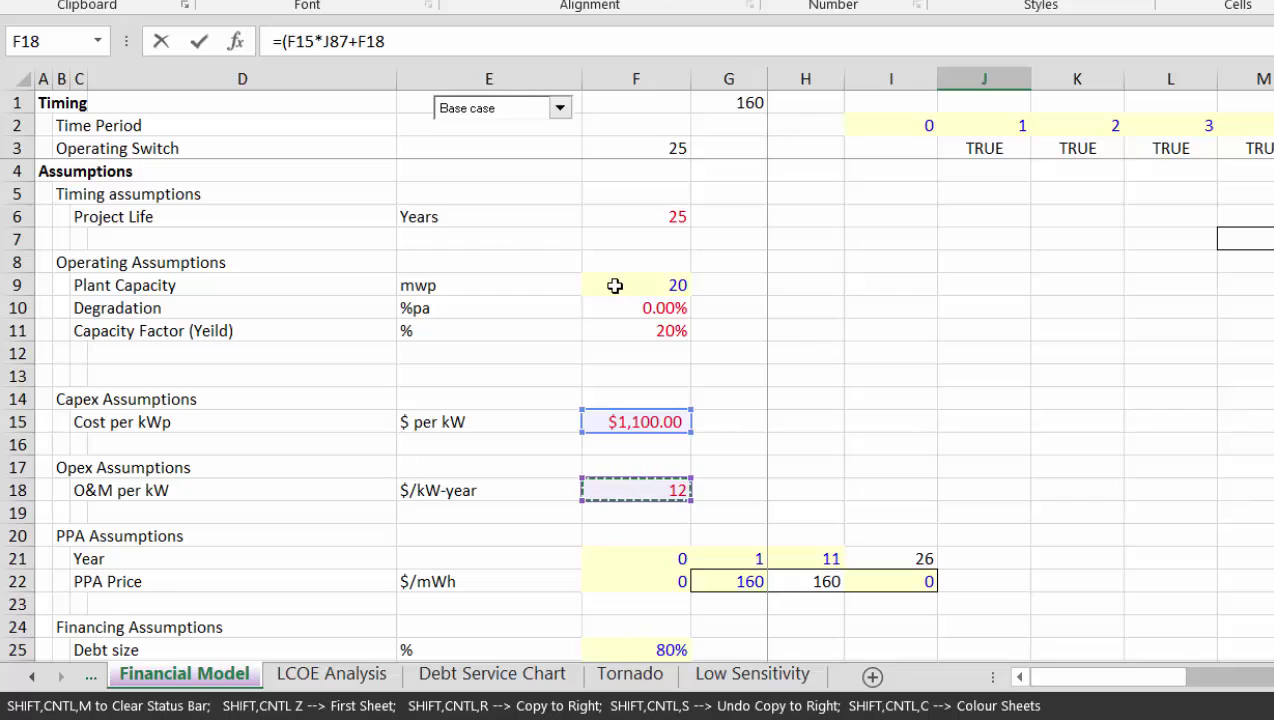
pyautogui.write(')')
pyautogui.press('Return')
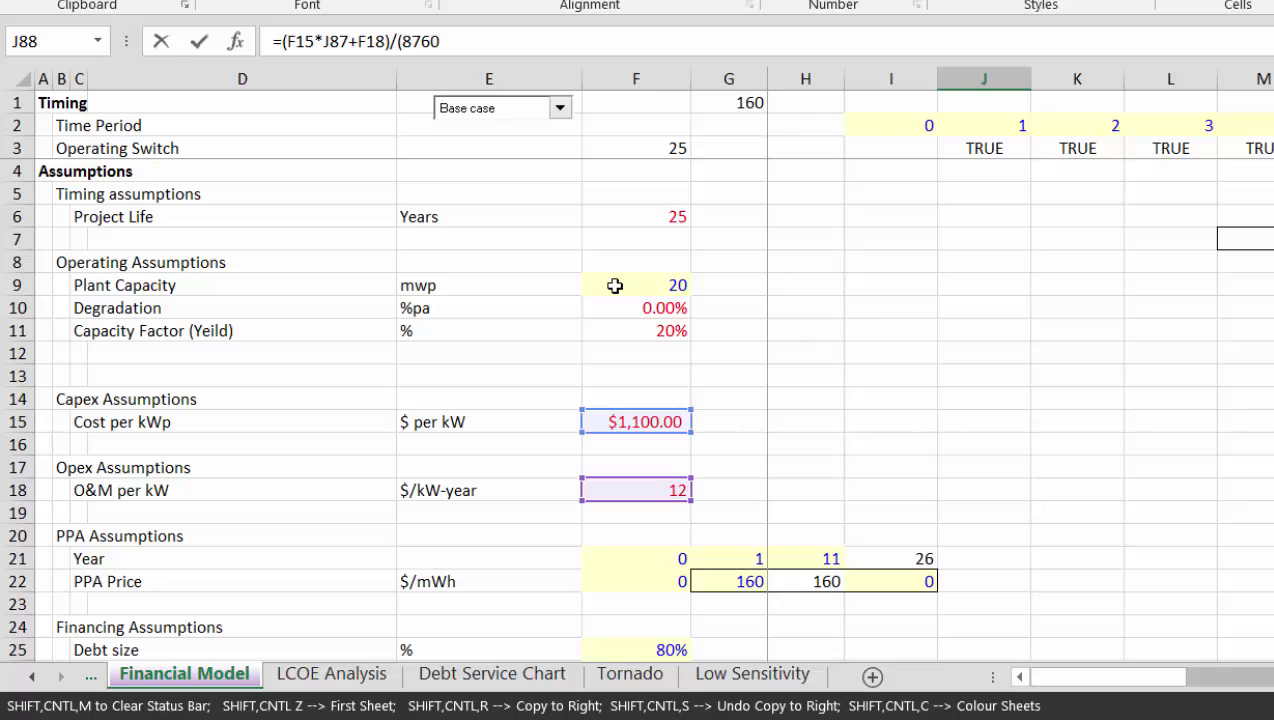
# Divide by 8760 times capacity factor F11 and scale by 1000, giving LCOE 160
pyautogui.click(641, 335)
pyautogui.write(')')
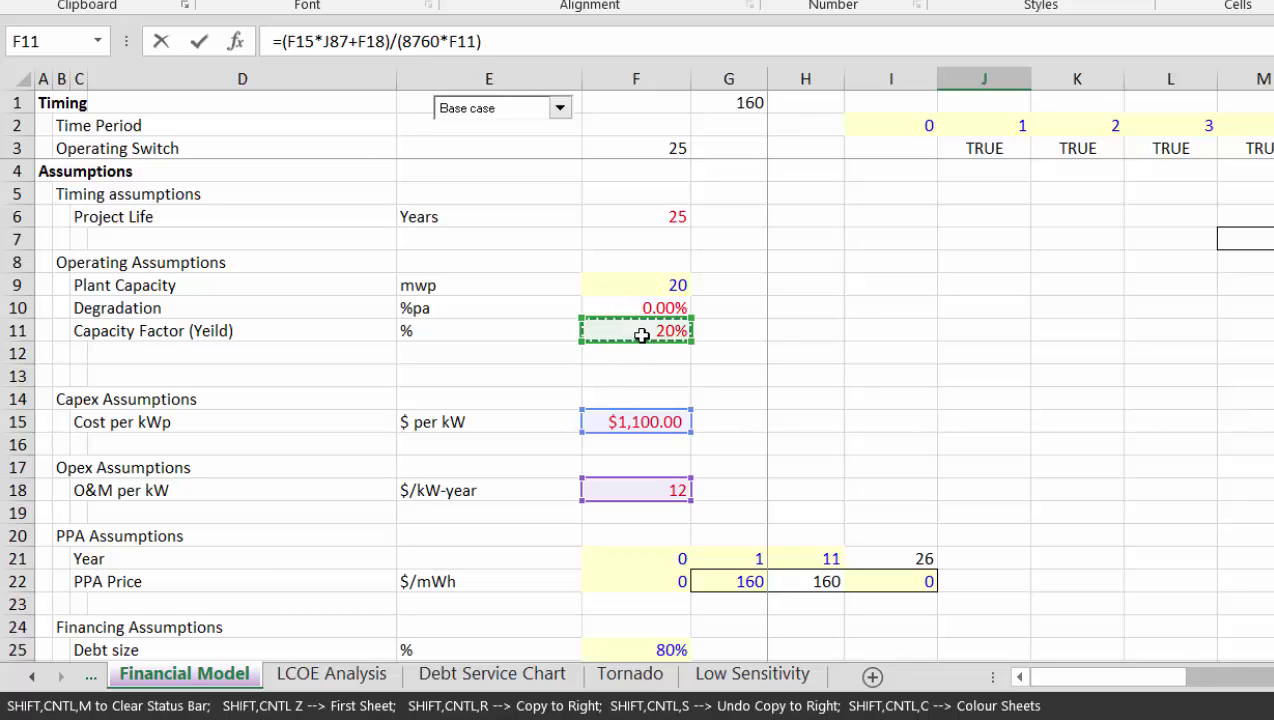
pyautogui.press('Return')
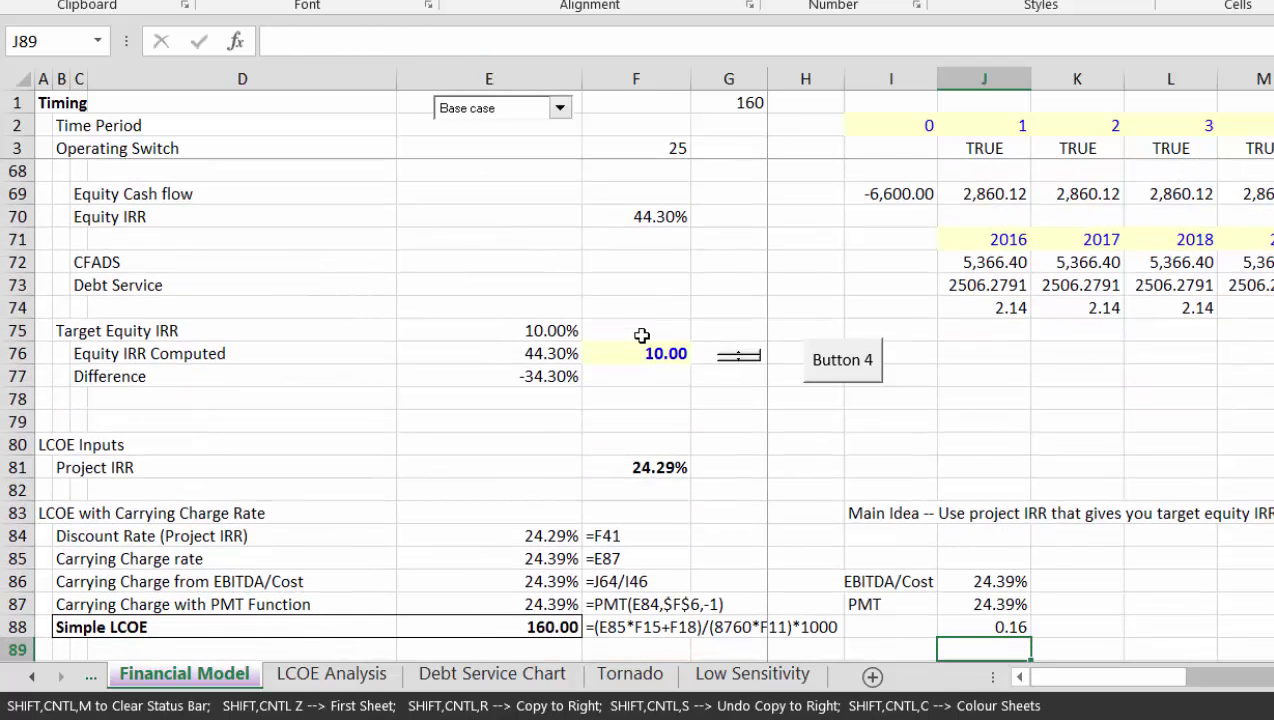
pyautogui.press('Up')
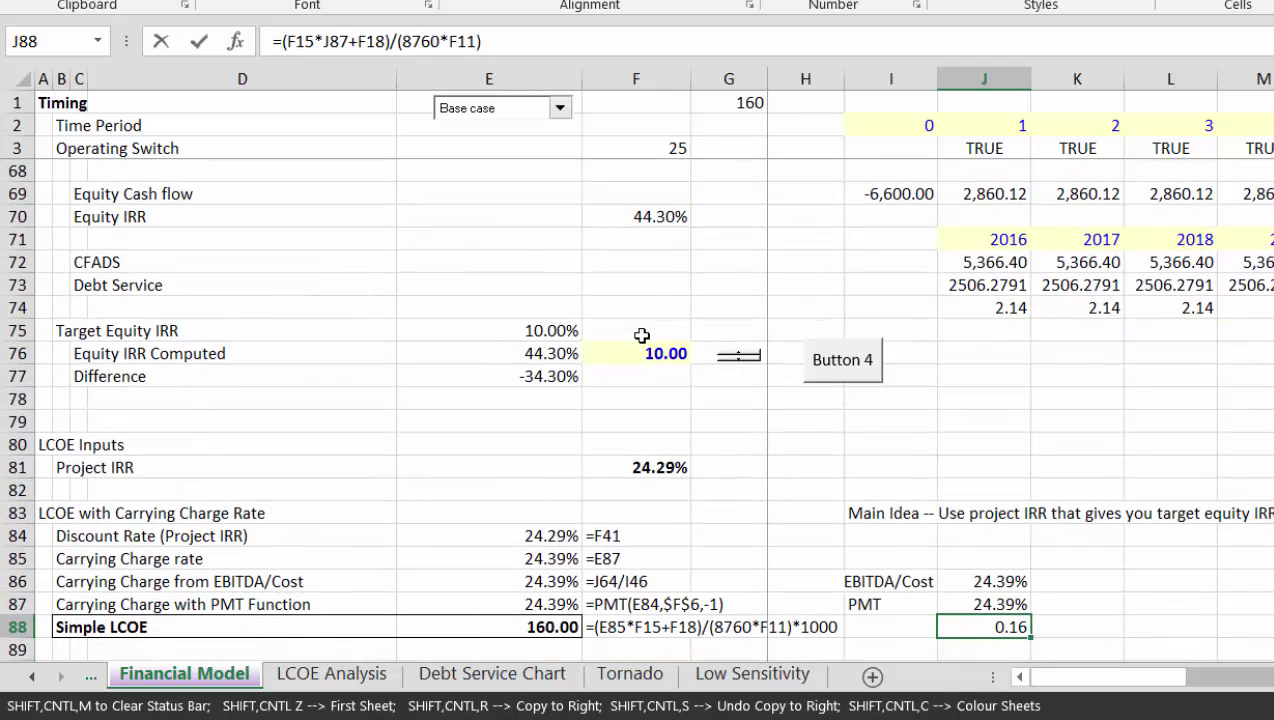
pyautogui.press('F2')
pyautogui.write('*1000')
pyautogui.hotkey('ctrl', 'Return')
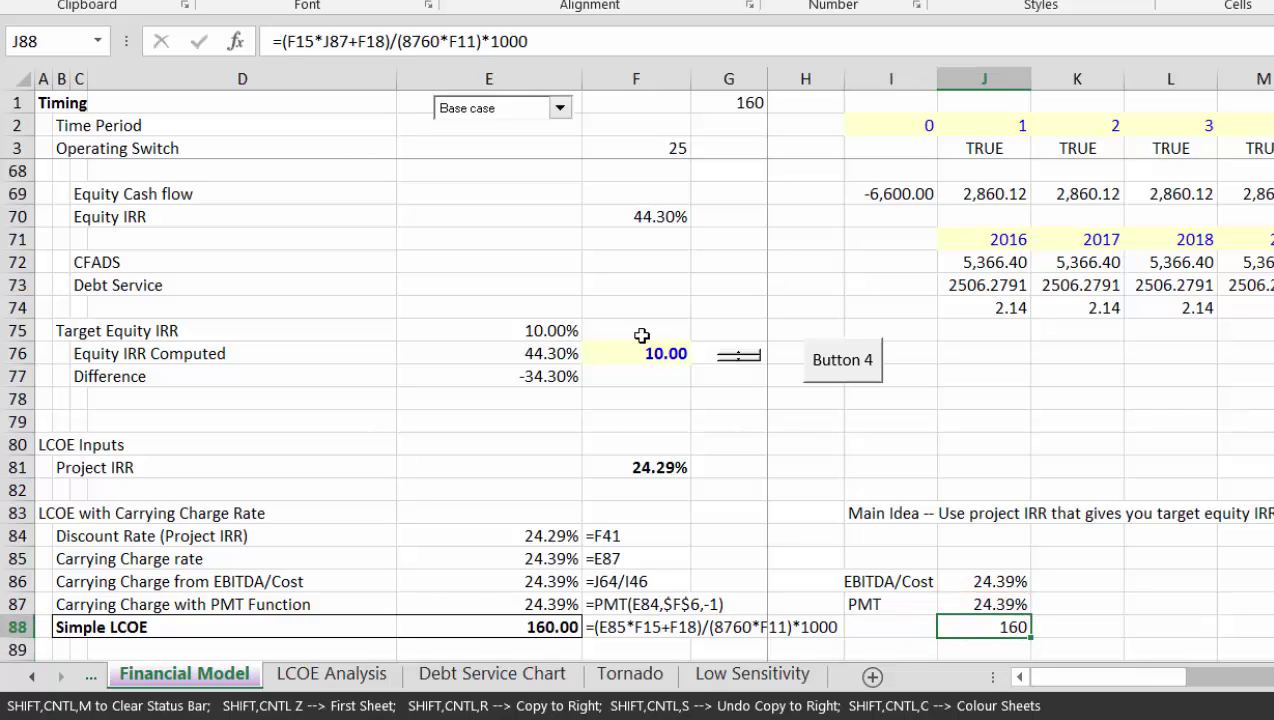
# Label the check 'LCOE' in I88
pyautogui.press('Left')
pyautogui.press('Left')
pyautogui.press('Right')
pyautogui.press('Right')
pyautogui.hotkey('ctrl', 'z')
pyautogui.press('Left')
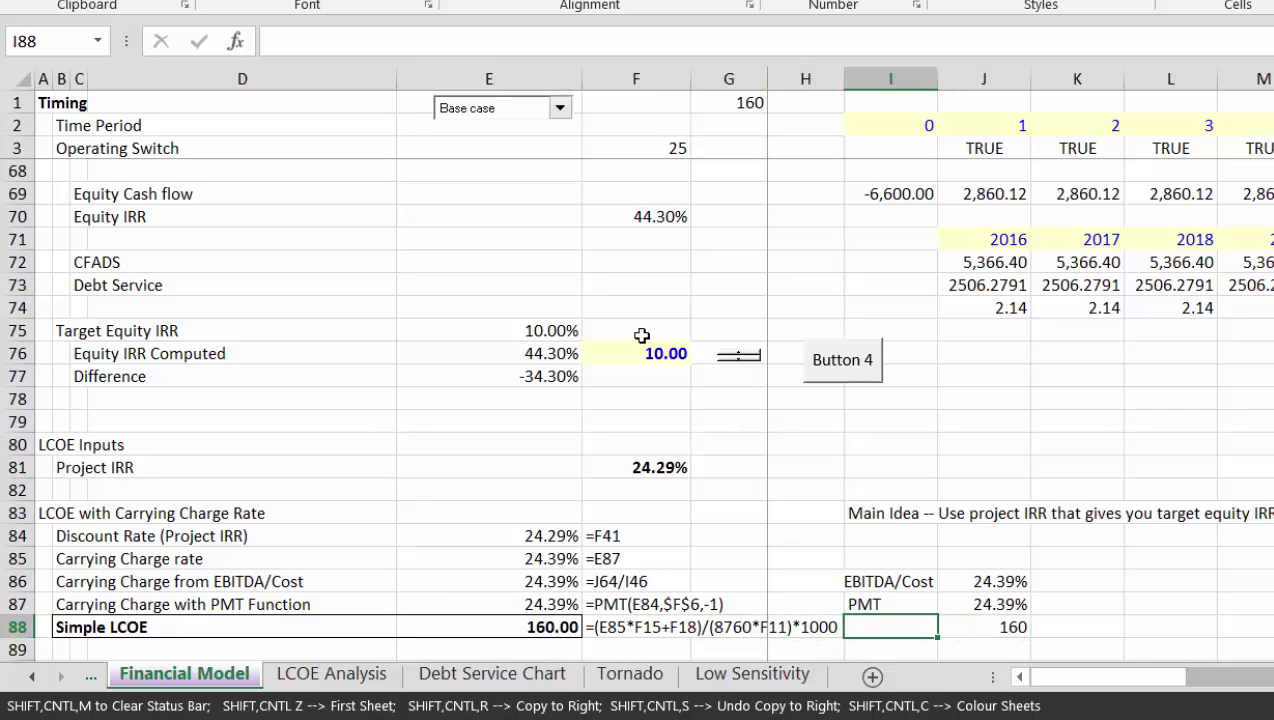
pyautogui.write('LCOE')
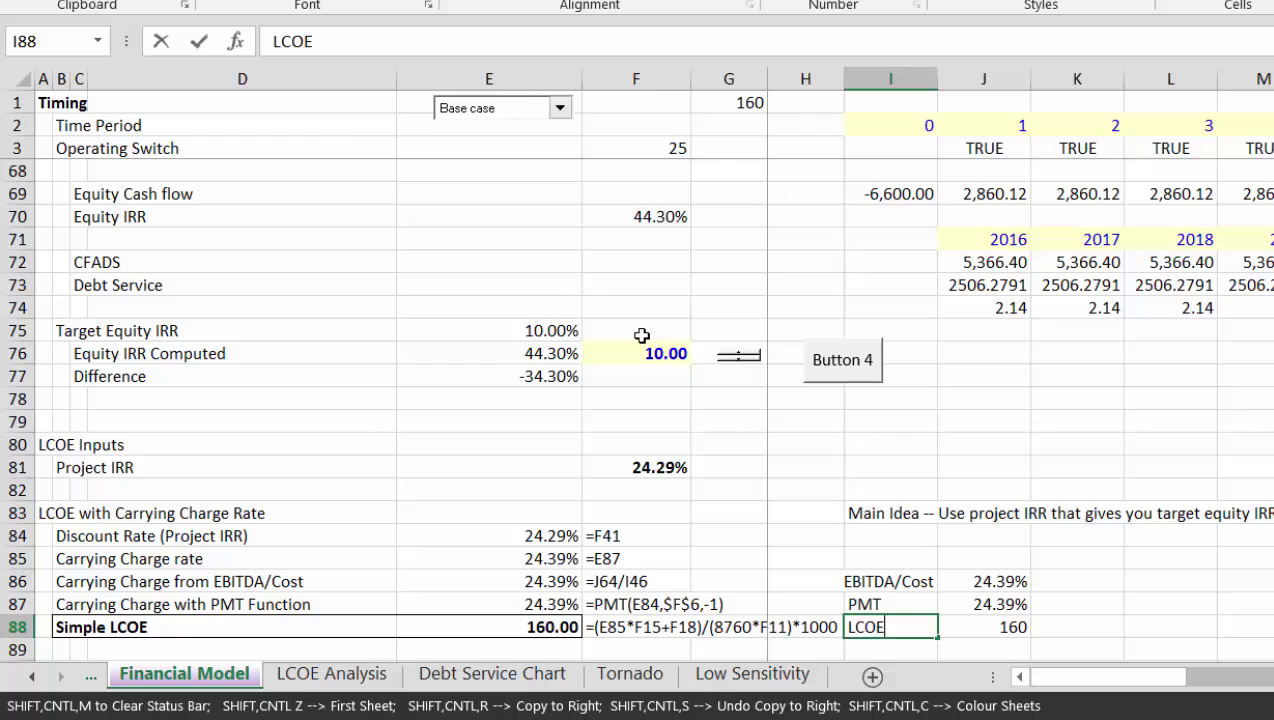
pyautogui.press('Return')
# Insert a blank row above Simple LCOE and begin labelling it Carrying Cost
pyautogui.press('Up')
pyautogui.press('Left')
pyautogui.press('Left')
pyautogui.press('Left')
pyautogui.press('Left')
pyautogui.press('Left')
pyautogui.press('Left')
pyautogui.press('Left')
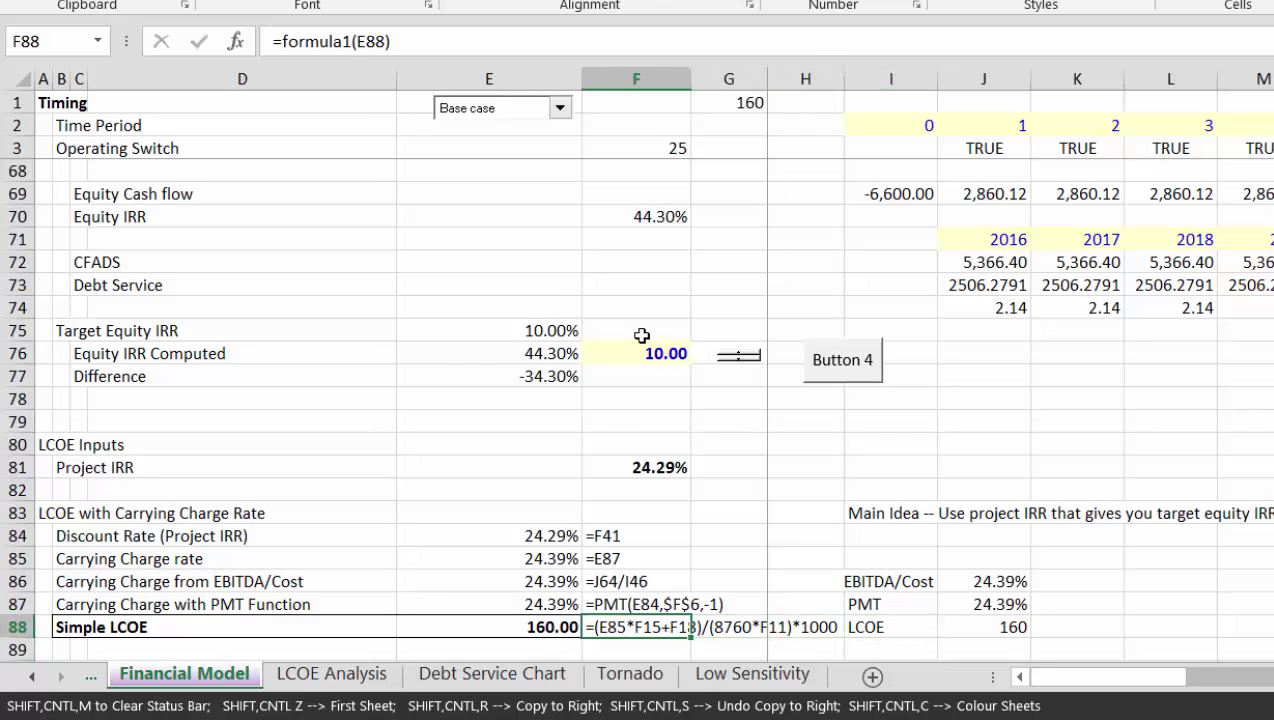
pyautogui.hotkey('shift', 'space')
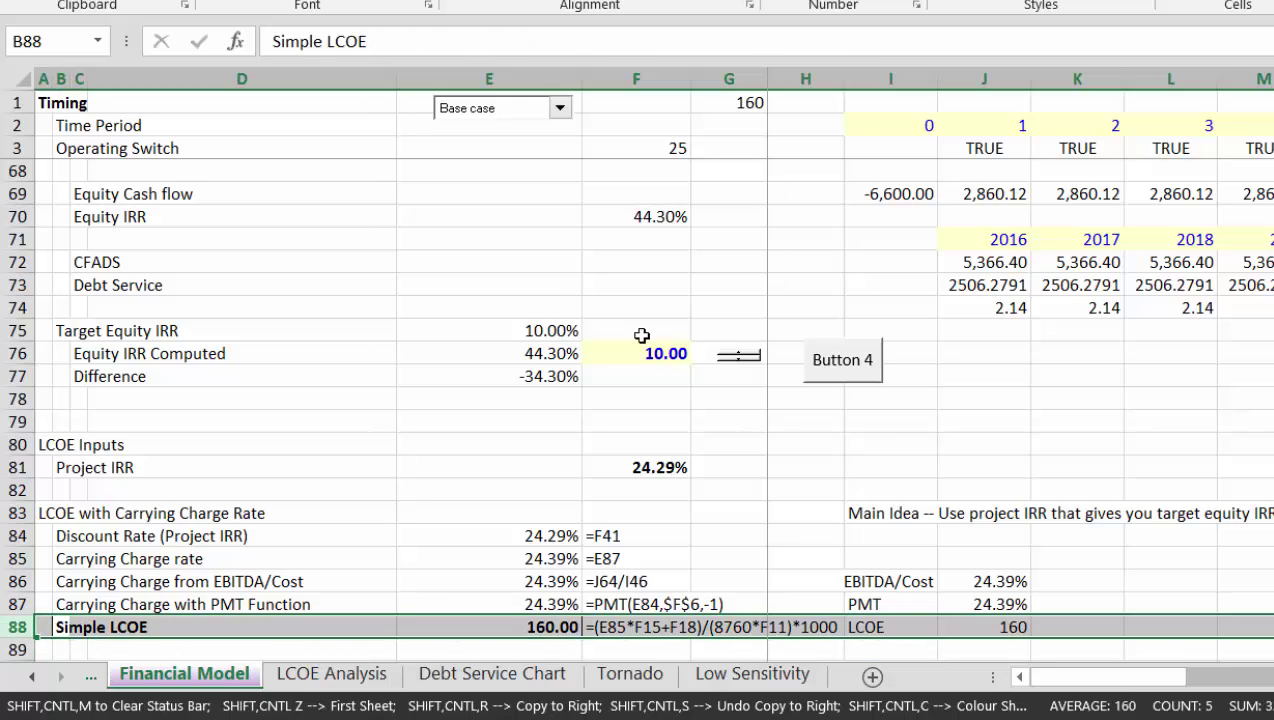
pyautogui.hotkey('ctrl', 'shift', '+')
pyautogui.press('Right')
pyautogui.press('Up')
pyautogui.press('Left')
pyautogui.press('Down')
pyautogui.write('Car')
pyautogui.write('rying Cha')
pyautogui.press('BackSpace')
pyautogui.press('BackSpace')
pyautogui.press('BackSpace')
# Label row 88 'Carrying Cost' and enter =(F15*E86+F18) in E88, giving 280.32
pyautogui.write('Cos')
pyautogui.press('Return')
pyautogui.press('Up')
pyautogui.press('Right')
pyautogui.press('Right')
pyautogui.press('Right')
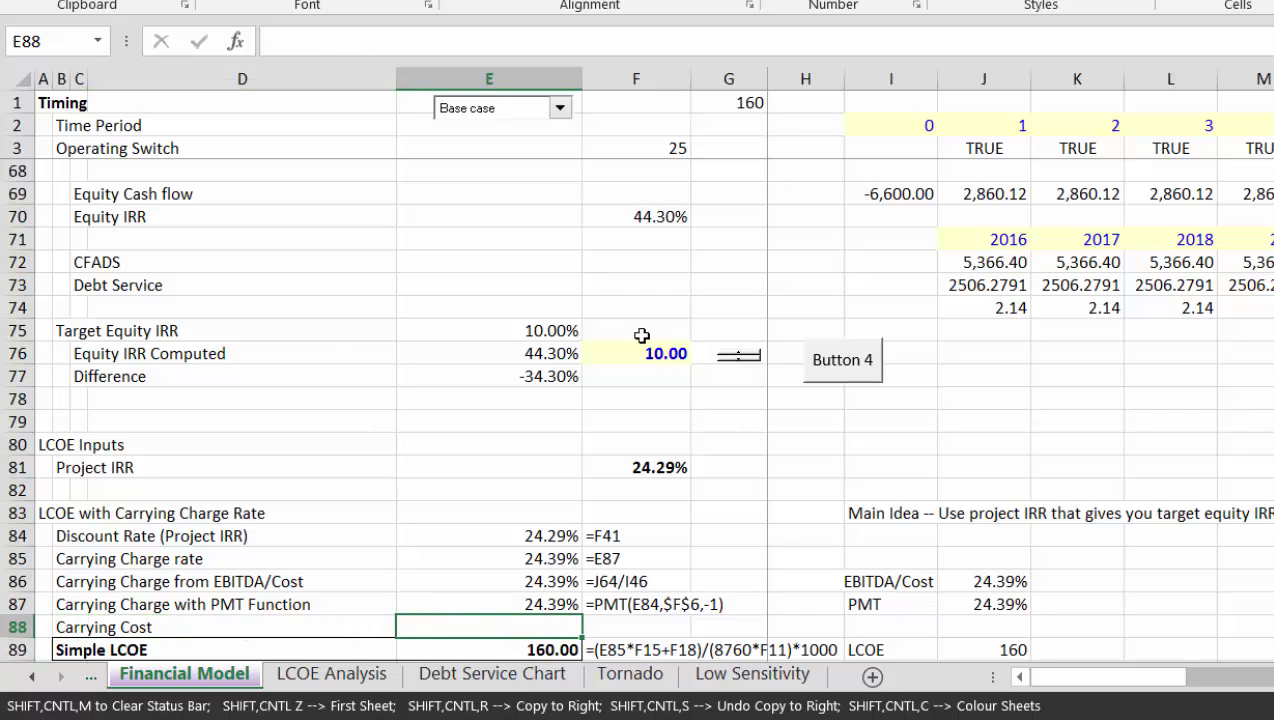
pyautogui.write('=')
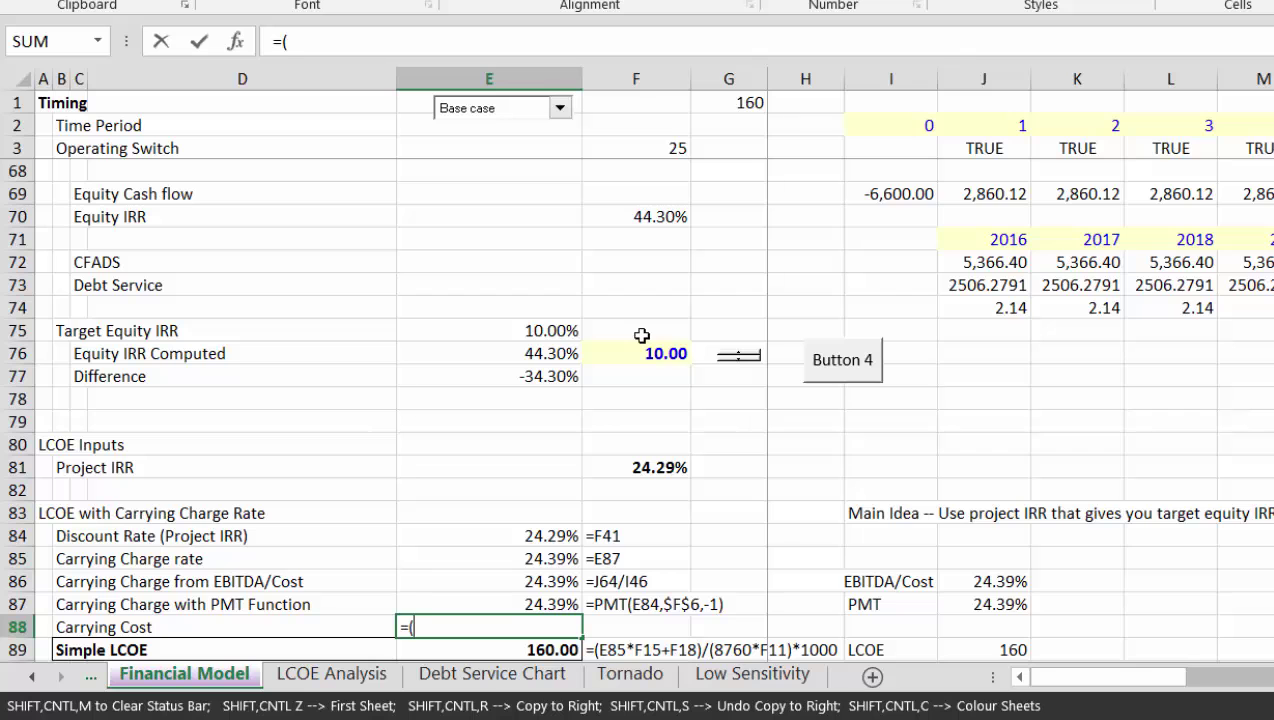
pyautogui.write('(')
pyautogui.press('pageup')
pyautogui.press('pageup')
pyautogui.press('pageup')
pyautogui.press('pageup')
pyautogui.press('Down')
pyautogui.press('Down')
pyautogui.press('Down')
pyautogui.press('Down')
pyautogui.press('Down')
pyautogui.press('Down')
pyautogui.press('Down')
pyautogui.press('Down')
pyautogui.press('Down')
pyautogui.press('Down')
pyautogui.press('Down')
pyautogui.press('Down')
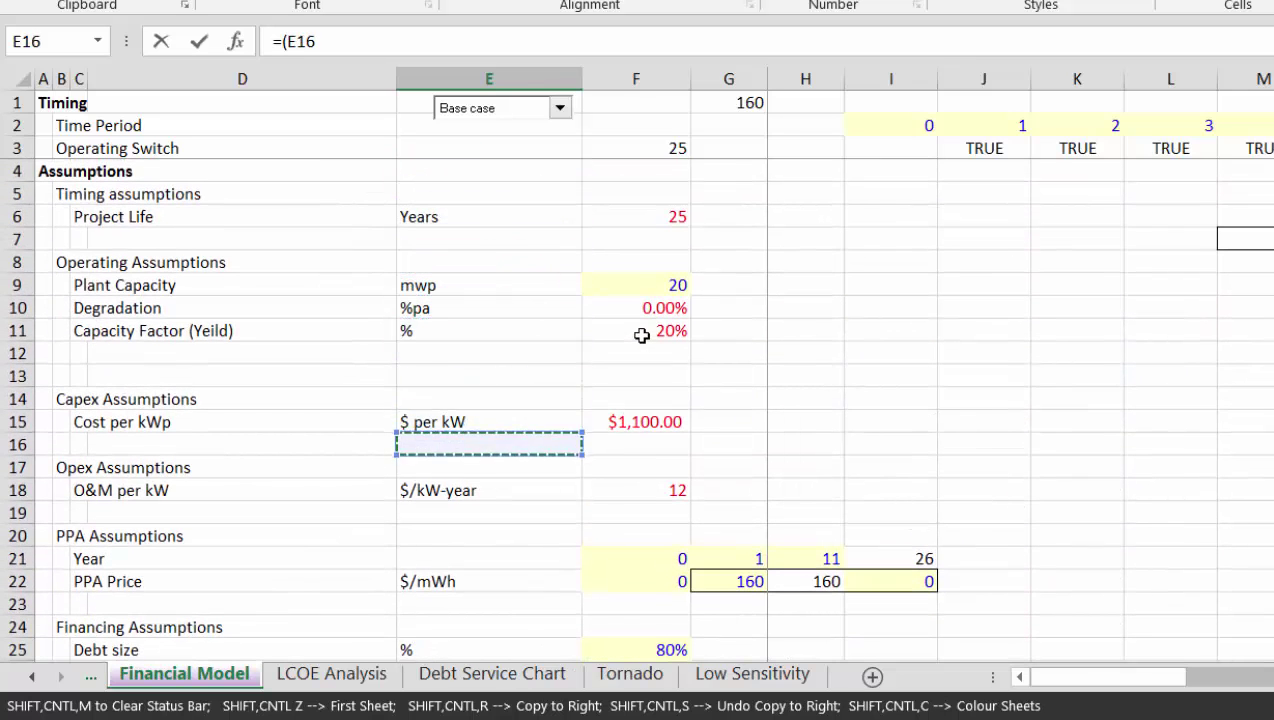
pyautogui.press('Right')
pyautogui.press('Up')
pyautogui.write('*')
pyautogui.press('Up')
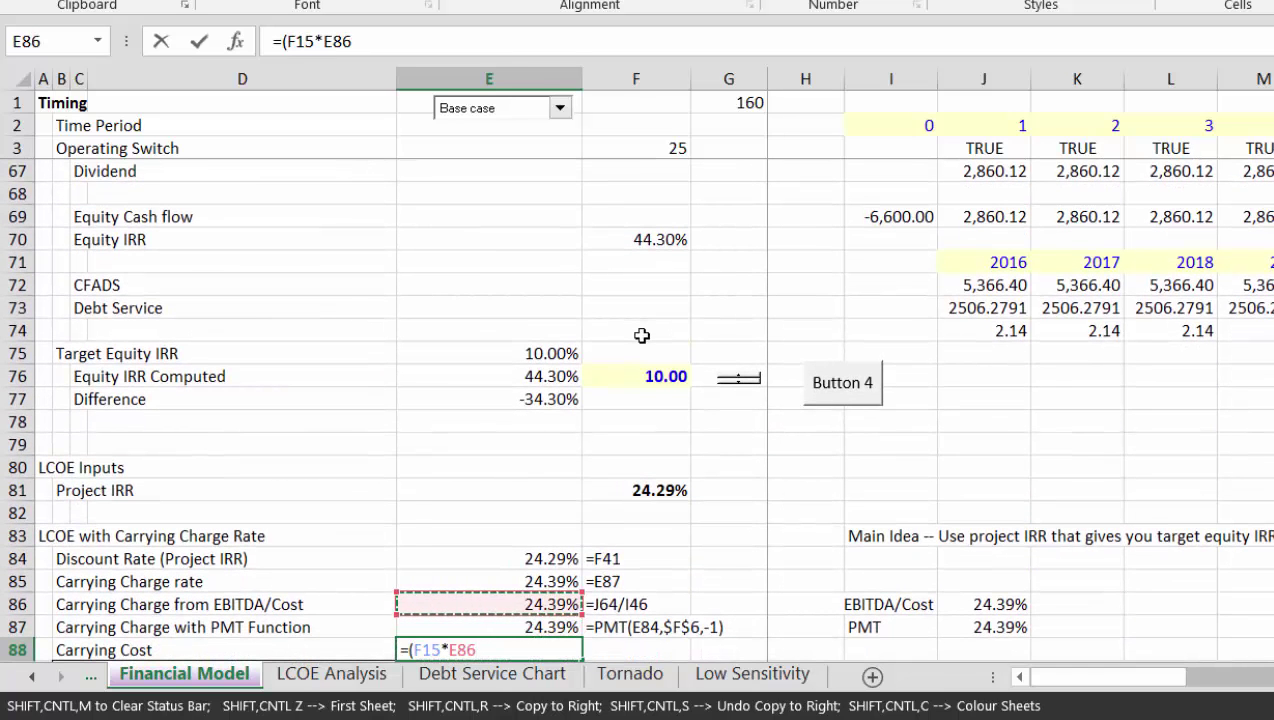
pyautogui.press('Down')
pyautogui.press('Down')
pyautogui.press('Left')
pyautogui.press('Left')
pyautogui.press('Up')
pyautogui.press('Right')
pyautogui.press('Right')
pyautogui.hotkey('ctrl', 'Up')
pyautogui.hotkey('ctrl', 'Up')
pyautogui.hotkey('ctrl', 'Up')
pyautogui.hotkey('ctrl', 'Up')
pyautogui.hotkey('ctrl', 'Up')
pyautogui.hotkey('ctrl', 'Up')
pyautogui.hotkey('ctrl', 'Down')
pyautogui.hotkey('ctrl', 'Down')
pyautogui.hotkey('ctrl', 'Down')
pyautogui.hotkey('ctrl', 'Down')
pyautogui.hotkey('ctrl', 'Down')
pyautogui.hotkey('ctrl', 'Down')
pyautogui.hotkey('ctrl', 'Down')
pyautogui.press('Right')
pyautogui.write(')')
pyautogui.press('Return')
pyautogui.press('Up')
pyautogui.press('Down')
# Insert a new row 89 labelled 'Hours' with =8760*F11, giving 1,752.00
pyautogui.hotkey('shift', 'space')
pyautogui.hotkey('ctrl', 'shift', '+')
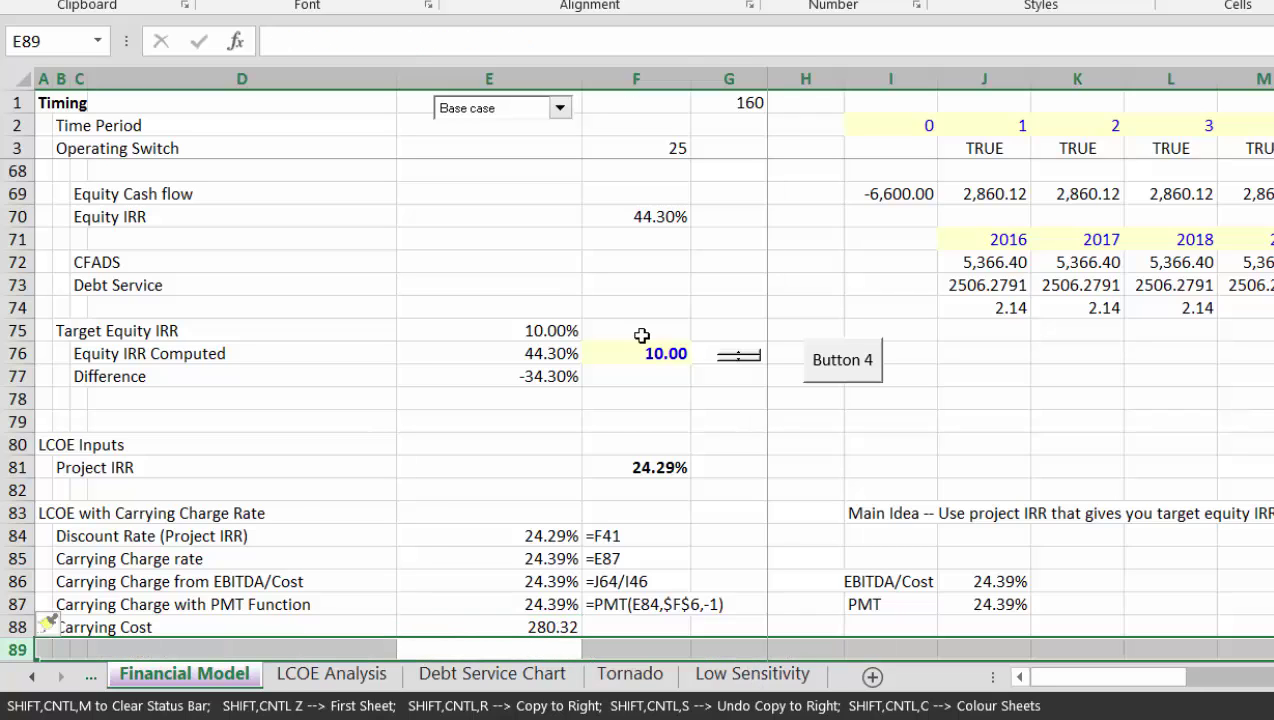
pyautogui.press('Left')
pyautogui.press('Left')
pyautogui.press('Left')
pyautogui.write('Hour')
pyautogui.press('Return')
pyautogui.press('Up')
pyautogui.press('Right')
pyautogui.press('Right')
pyautogui.press('Right')
pyautogui.write('=8760')
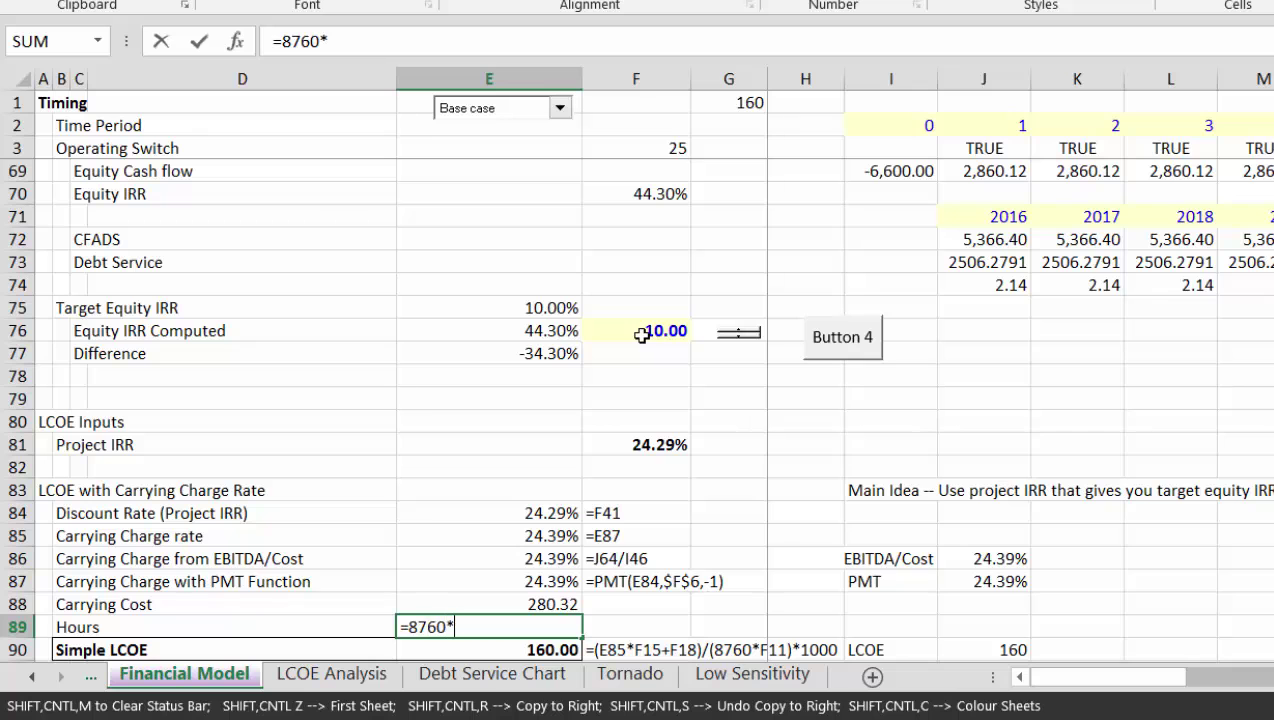
pyautogui.write('*')
pyautogui.press('pageup')
pyautogui.press('pageup')
pyautogui.press('pageup')
pyautogui.press('pageup')
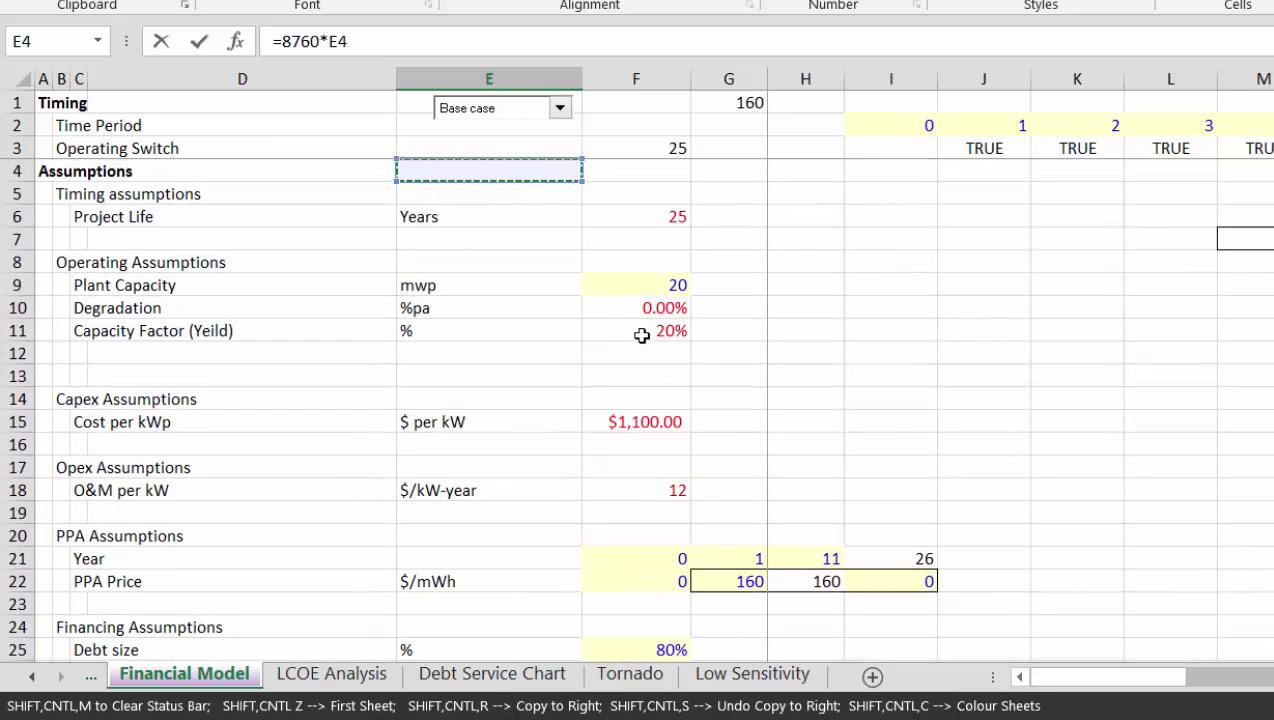
pyautogui.press('Down')
pyautogui.press('Down')
pyautogui.press('Down')
pyautogui.press('Down')
pyautogui.press('Down')
pyautogui.press('Down')
pyautogui.press('Down')
pyautogui.press('Right')
pyautogui.press('Return')
# Append units to the labels: Carrying Cost '- USD/kW-yr' and Simple LCOE '(USD/MWH)'
pyautogui.press('Up')
pyautogui.press('Up')
pyautogui.press('Left')
pyautogui.press('Left')
pyautogui.press('Left')
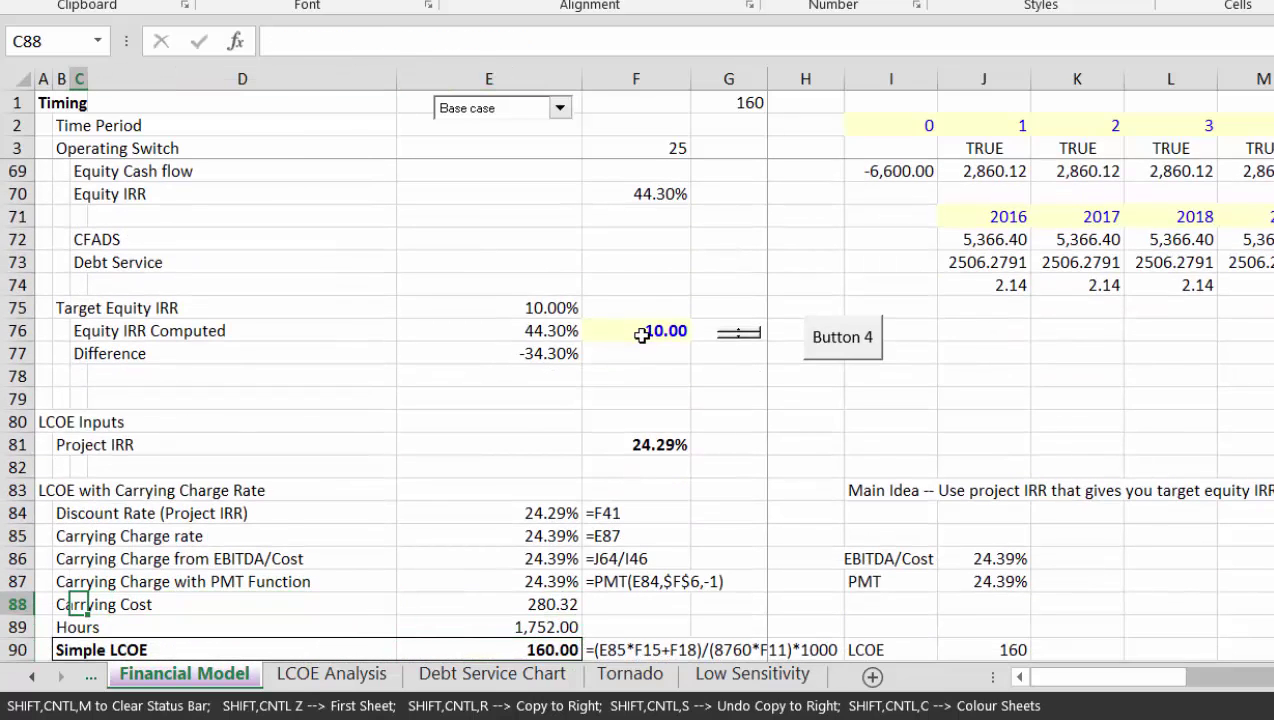
pyautogui.press('F2')
pyautogui.write('- USD/kW')
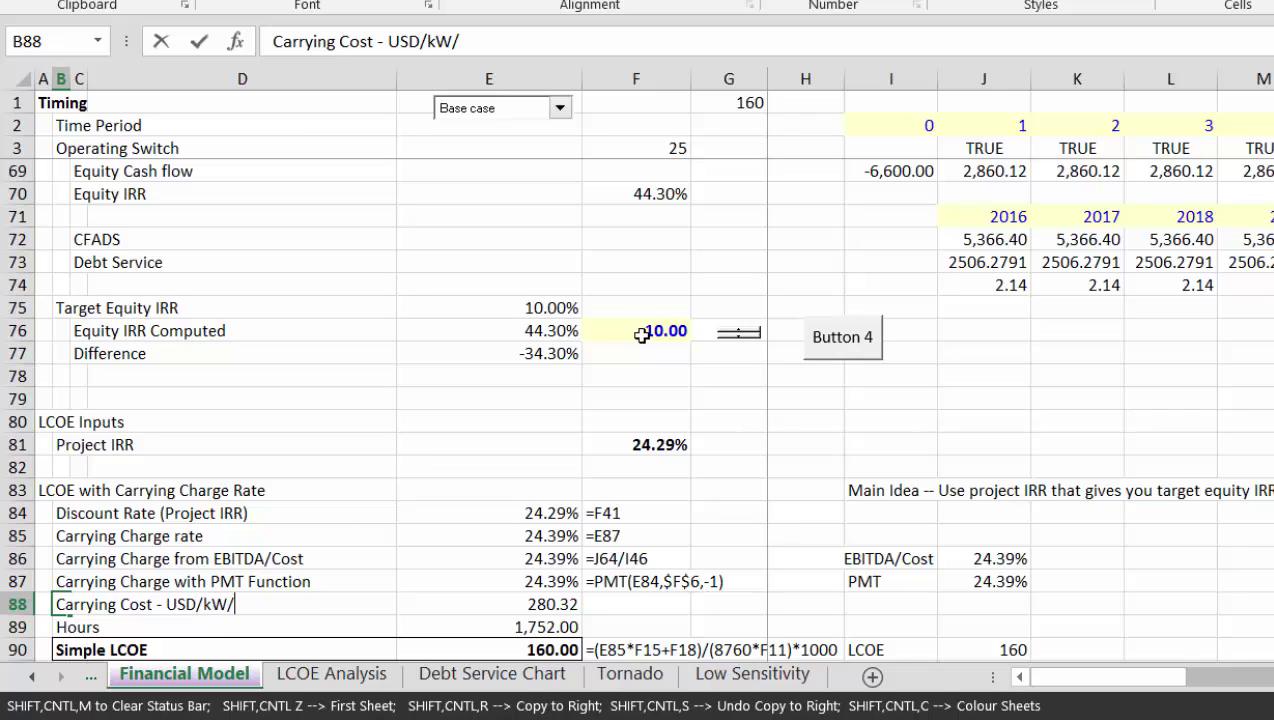
pyautogui.write('-yr')
pyautogui.press('Return')
pyautogui.press('F2')
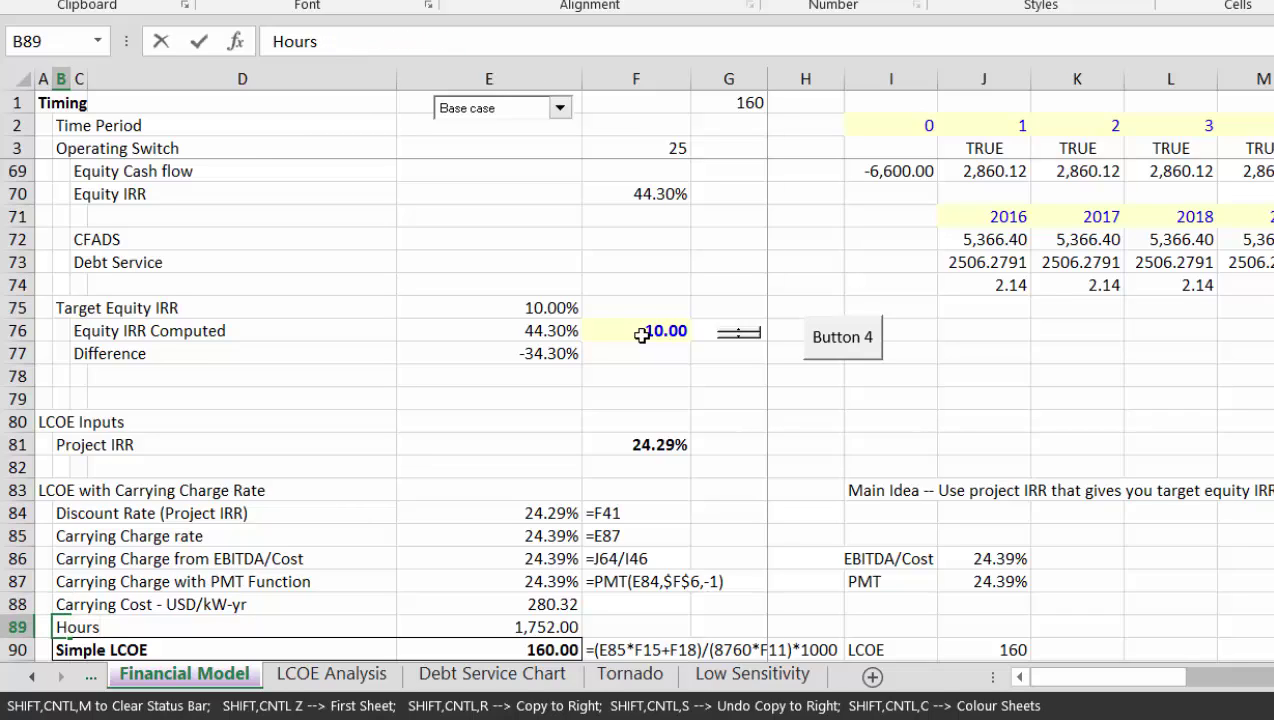
pyautogui.press('Return')
pyautogui.press('F2')
pyautogui.write('(USE')
pyautogui.write('D/MWH')
pyautogui.write(')')
# Enter Simple LCOE in E90 as =E88*1000/E89, giving 160.00
pyautogui.press('Return')
pyautogui.press('Up')
pyautogui.press('Right')
pyautogui.press('Right')
pyautogui.press('Right')
pyautogui.write('=')
pyautogui.press('Up')
pyautogui.press('Up')
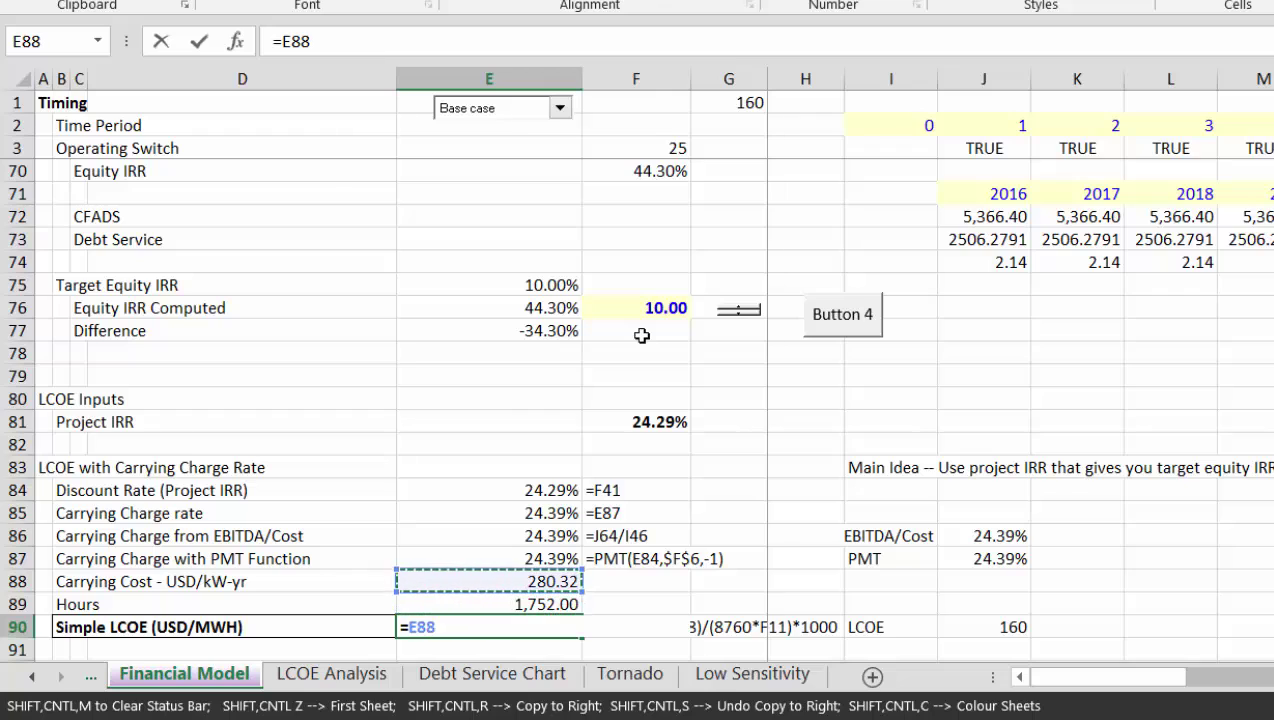
pyautogui.write('(')
pyautogui.write('1000')
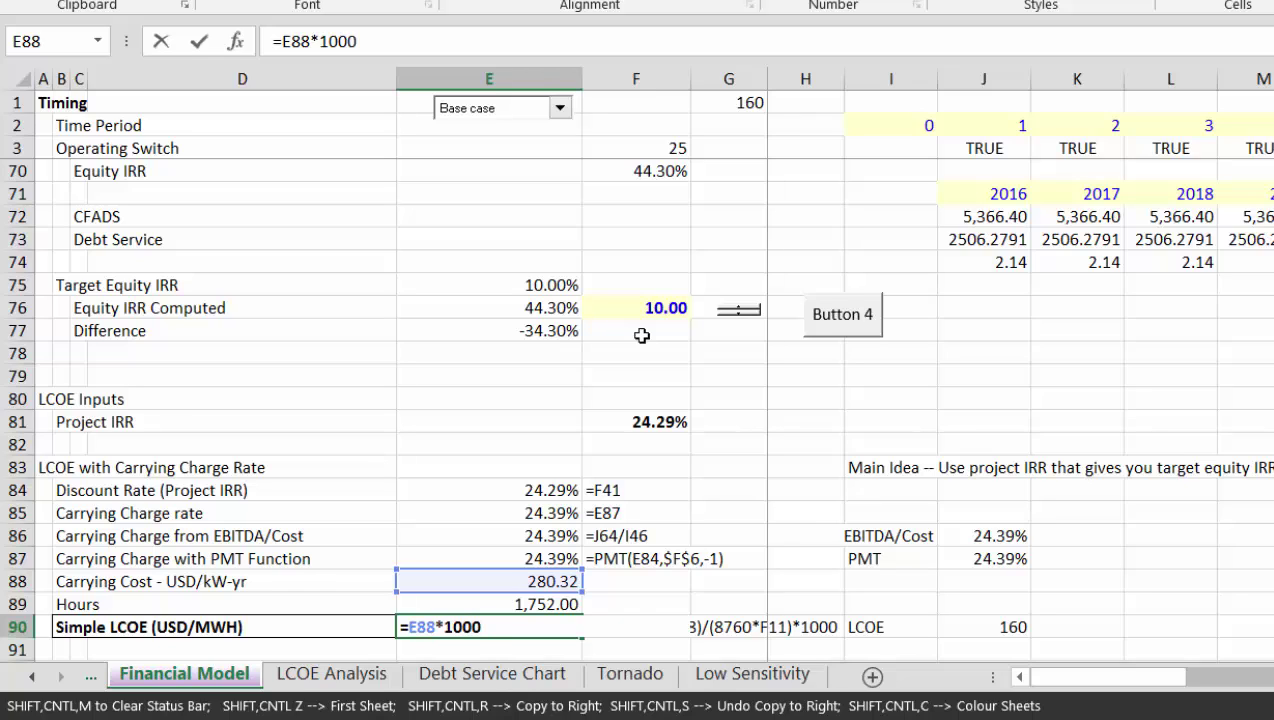
pyautogui.write('/')
pyautogui.press('Up')
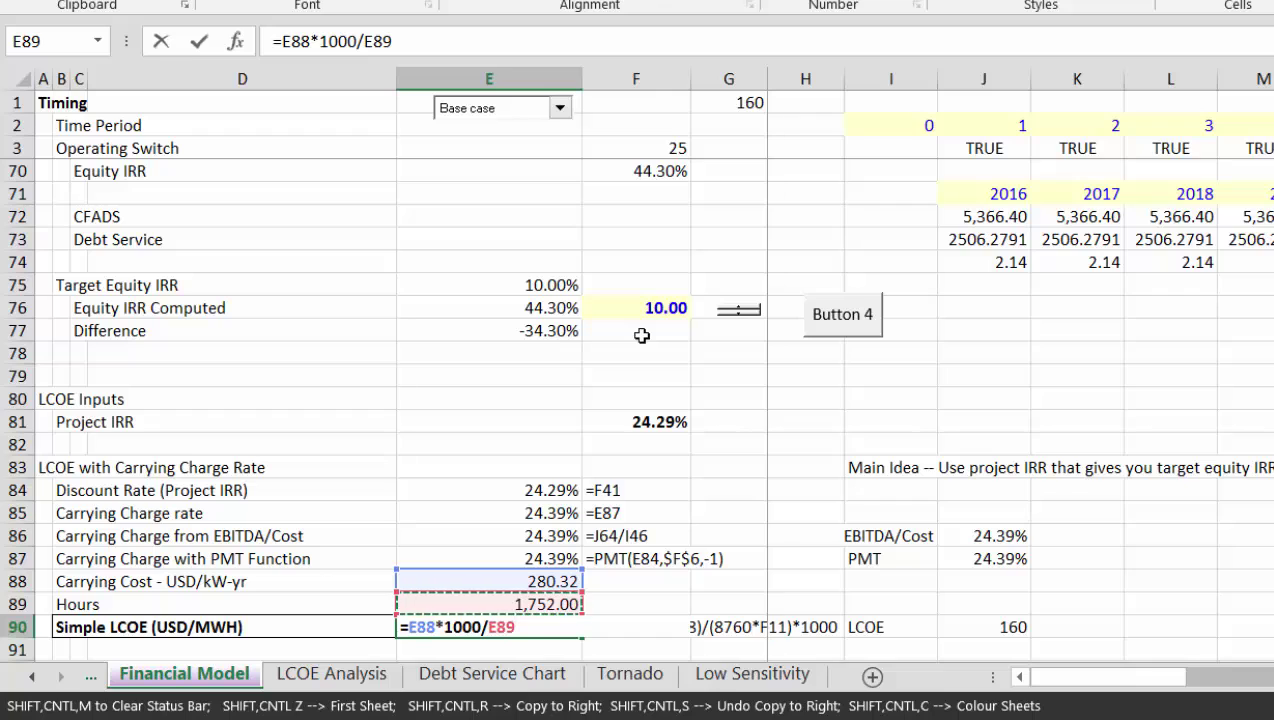
pyautogui.press('Return')
# Put =FORMULATEXT(E88) in F88 and fill it down to F90 with Ctrl+D
pyautogui.press('Up')
pyautogui.press('Up')
pyautogui.press('Up')
pyautogui.press('Right')
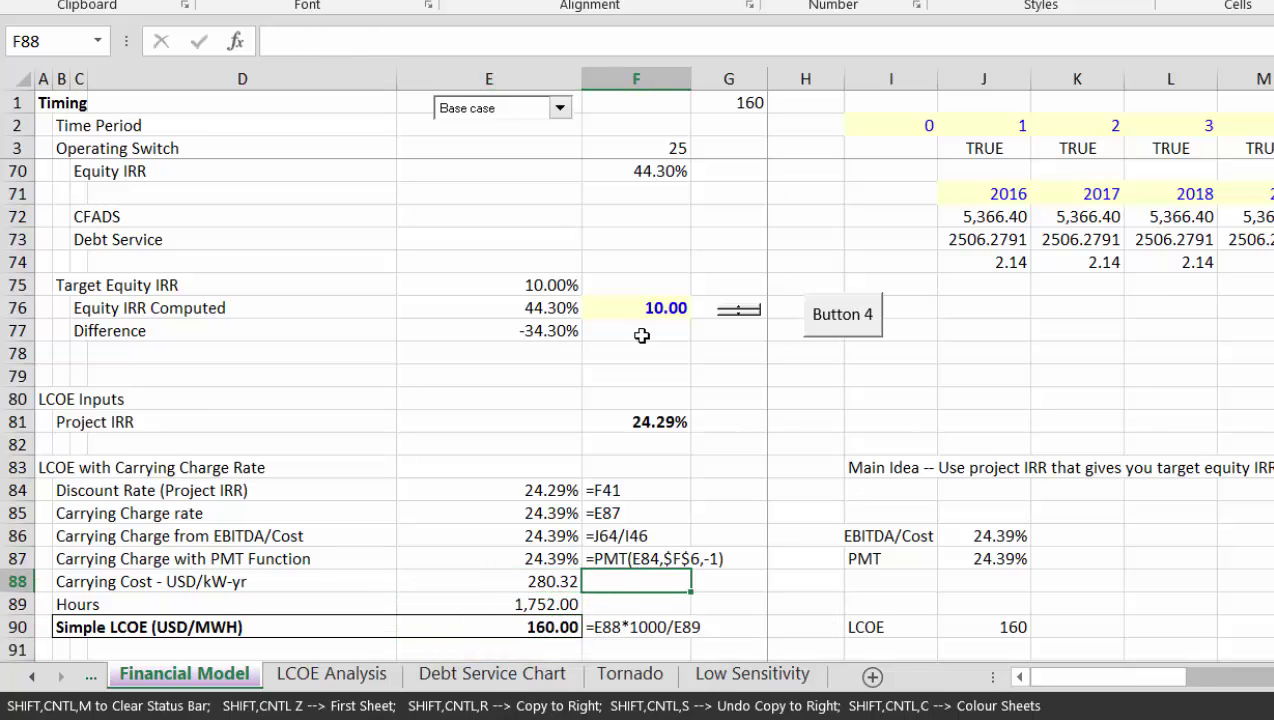
pyautogui.write('=fr')
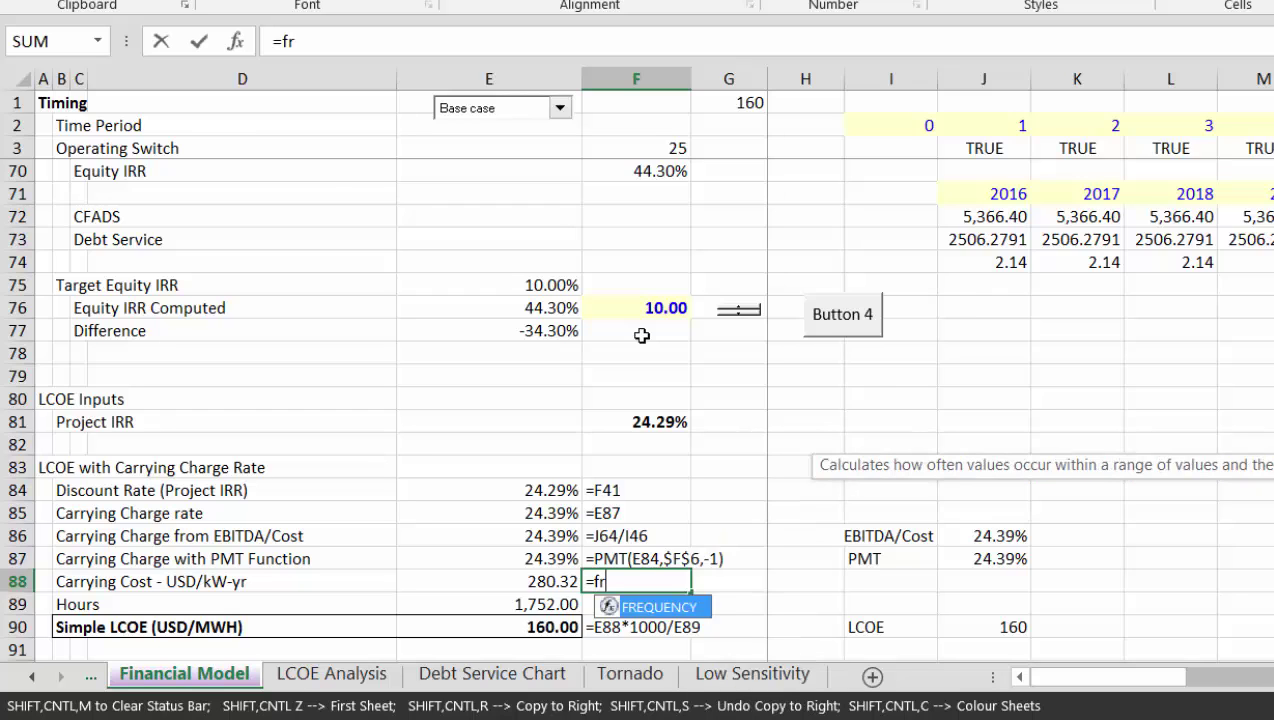
pyautogui.press('BackSpace')
pyautogui.write('o')
pyautogui.press('Down')
pyautogui.press('Down')
pyautogui.press('Tab')
pyautogui.press('Up')
pyautogui.press('Down')
pyautogui.press('Left')
pyautogui.press('Return')
pyautogui.press('Up')
pyautogui.hotkey('shift', 'Down')
pyautogui.hotkey('shift', 'Down')
pyautogui.hotkey('ctrl', 'd')
pyautogui.press('Down')
pyautogui.press('Down')
pyautogui.press('Down')
pyautogui.press('Down')
pyautogui.press('Down')
pyautogui.press('Down')
pyautogui.press('Down')
pyautogui.press('Down')
pyautogui.press('Down')
pyautogui.press('Up')
pyautogui.press('Up')
pyautogui.press('Up')
pyautogui.press('Up')
# Inspect the NPV formulas, then move the Project IRR result from F81 to E81
pyautogui.press('Left')
pyautogui.press('Left')
pyautogui.press('Left')
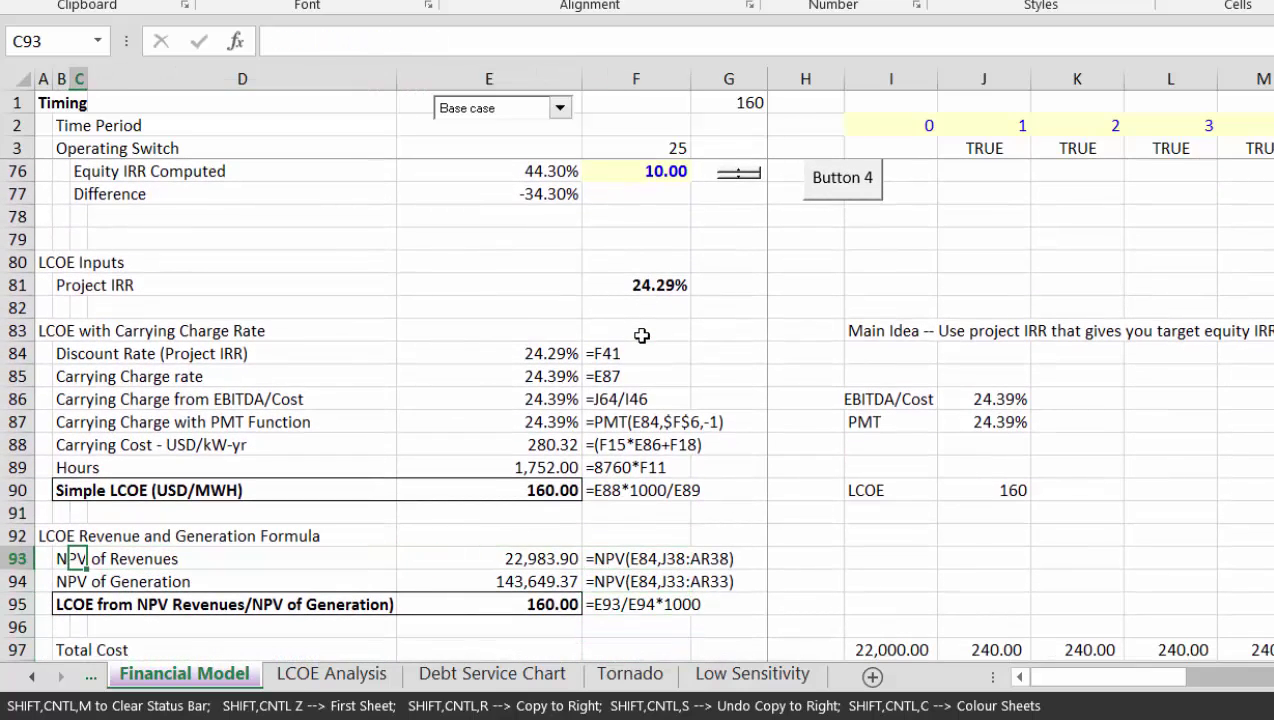
pyautogui.press('Right')
pyautogui.press('Right')
pyautogui.press('Right')
pyautogui.press('Left')
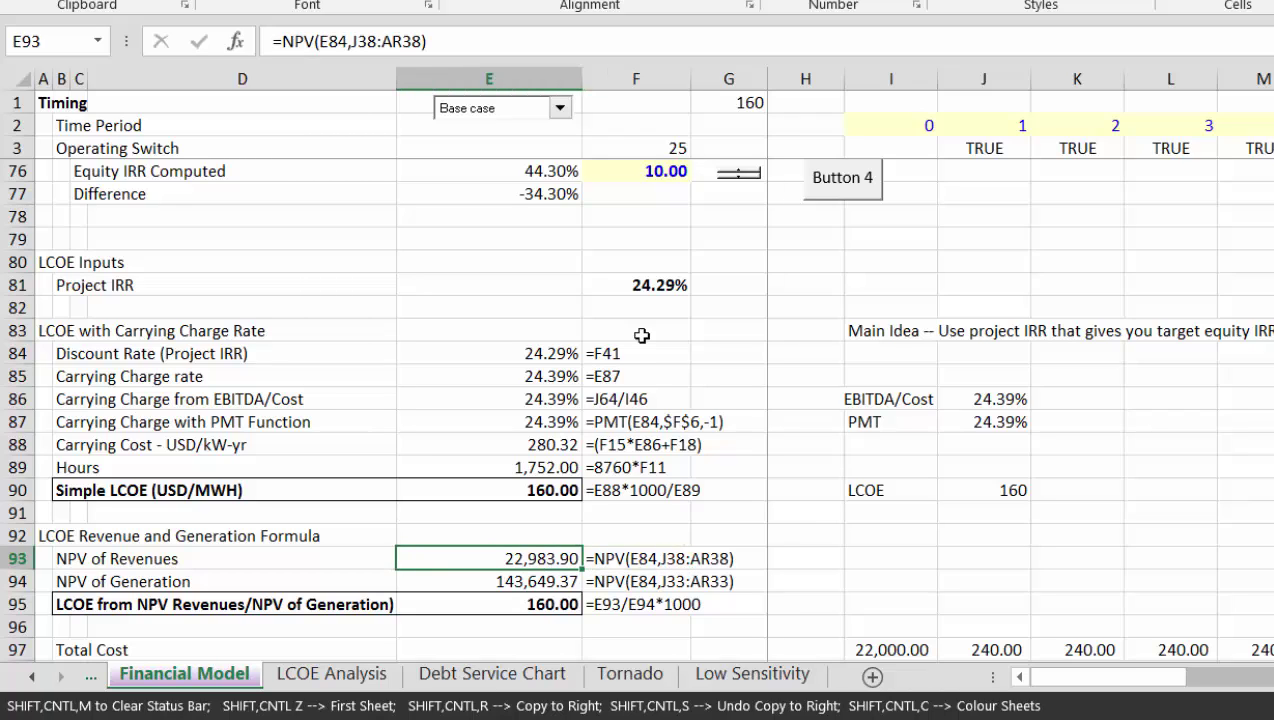
pyautogui.press('Down')
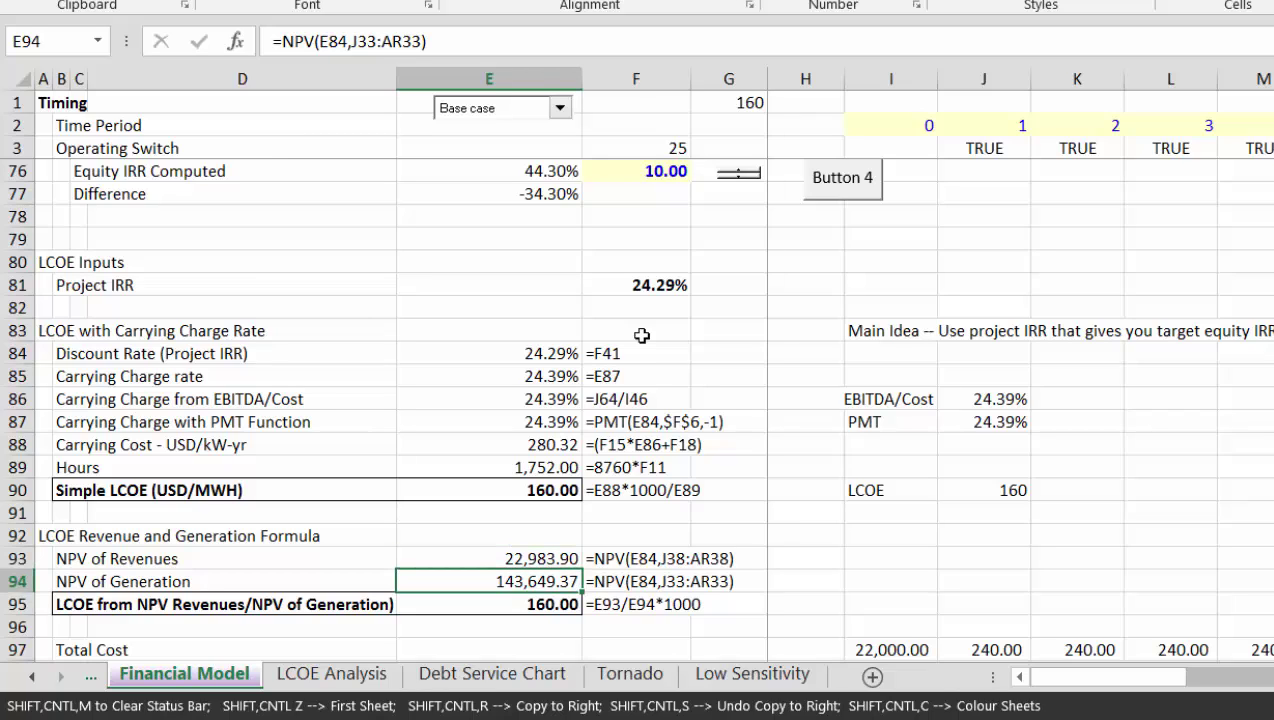
pyautogui.press('Up')
pyautogui.press('Up')
pyautogui.press('Up')
pyautogui.press('Up')
pyautogui.press('Up')
pyautogui.press('Up')
pyautogui.press('Up')
pyautogui.press('Up')
pyautogui.press('Up')
pyautogui.press('Up')
pyautogui.press('Up')
pyautogui.press('Up')
pyautogui.press('Up')
pyautogui.press('Right')
pyautogui.hotkey('ctrl', 'x')
pyautogui.press('Left')
pyautogui.hotkey('ctrl', 'v')
# Rewrite NPV of Revenues in E93 as =NPV(E81,J38:AR38)
pyautogui.press('Down')
pyautogui.press('Down')
pyautogui.press('Down')
pyautogui.press('Down')
pyautogui.press('Down')
pyautogui.press('Down')
pyautogui.press('Down')
pyautogui.press('Down')
pyautogui.press('Down')
pyautogui.press('Down')
pyautogui.press('Down')
pyautogui.press('Down')
pyautogui.press('Down')
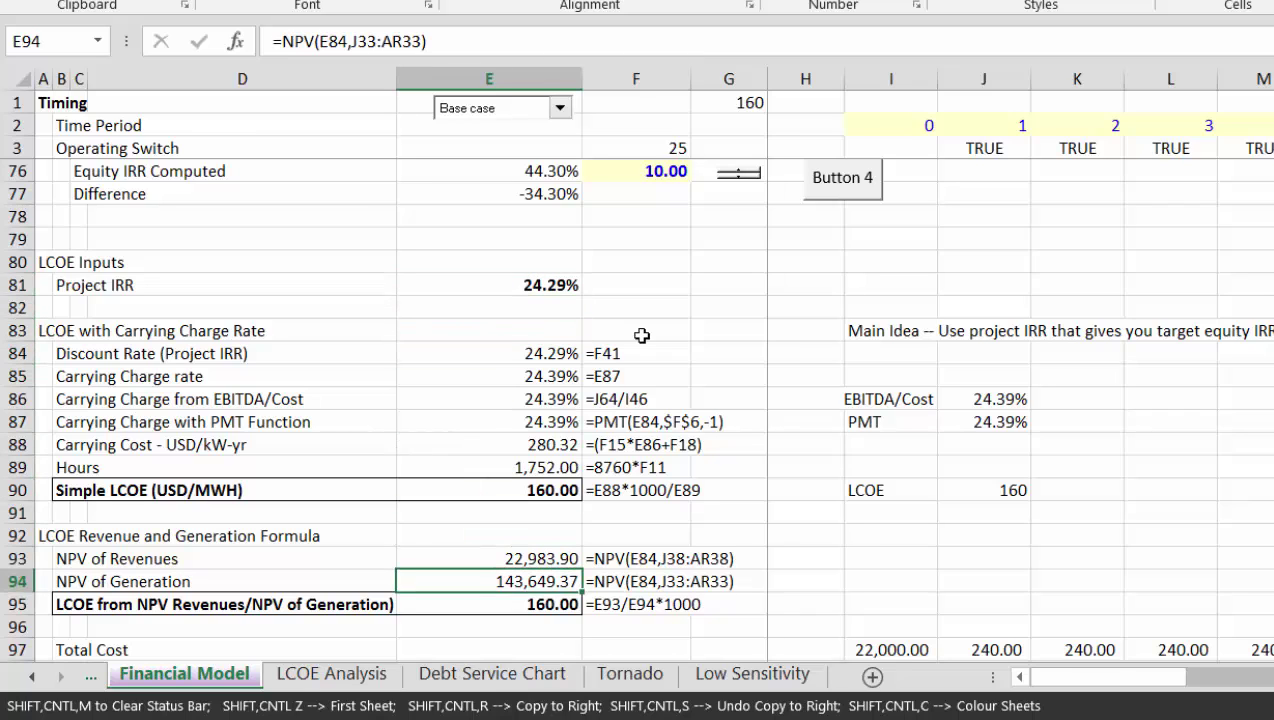
pyautogui.press('Up')
pyautogui.write('=n')
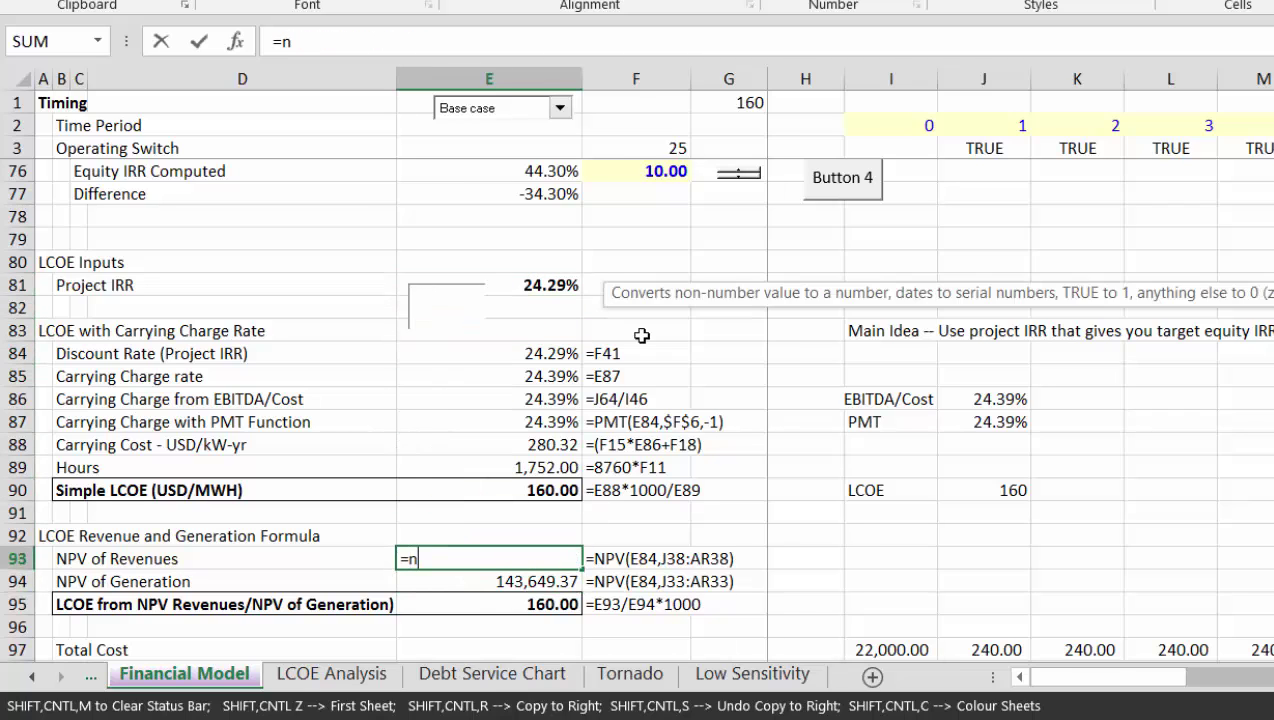
pyautogui.write('pv(')
pyautogui.press('Up')
pyautogui.press('Up')
pyautogui.press('Up')
pyautogui.press('Up')
pyautogui.press('Up')
pyautogui.press('Up')
pyautogui.press('Up')
pyautogui.press('Up')
pyautogui.press('Up')
pyautogui.press('Up')
pyautogui.press('Up')
pyautogui.press('Up')
pyautogui.write(',')
pyautogui.press('Up')
pyautogui.press('Up')
pyautogui.press('Up')
pyautogui.press('Up')
pyautogui.press('Up')
pyautogui.press('Up')
pyautogui.press('Up')
pyautogui.press('Up')
pyautogui.press('Up')
pyautogui.press('Up')
pyautogui.press('Up')
pyautogui.press('Up')
pyautogui.press('Up')
pyautogui.press('Up')
pyautogui.press('Up')
pyautogui.press('Up')
pyautogui.press('Up')
pyautogui.press('Up')
pyautogui.press('Up')
pyautogui.press('Up')
pyautogui.press('Up')
pyautogui.press('Up')
pyautogui.press('Up')
pyautogui.press('Up')
pyautogui.press('Up')
pyautogui.press('Up')
pyautogui.press('Up')
pyautogui.press('Up')
pyautogui.press('Up')
pyautogui.press('Up')
pyautogui.press('Up')
pyautogui.press('Up')
pyautogui.press('Up')
pyautogui.press('Up')
pyautogui.press('Up')
pyautogui.press('Up')
pyautogui.press('Up')
pyautogui.press('Up')
pyautogui.press('Up')
pyautogui.press('Up')
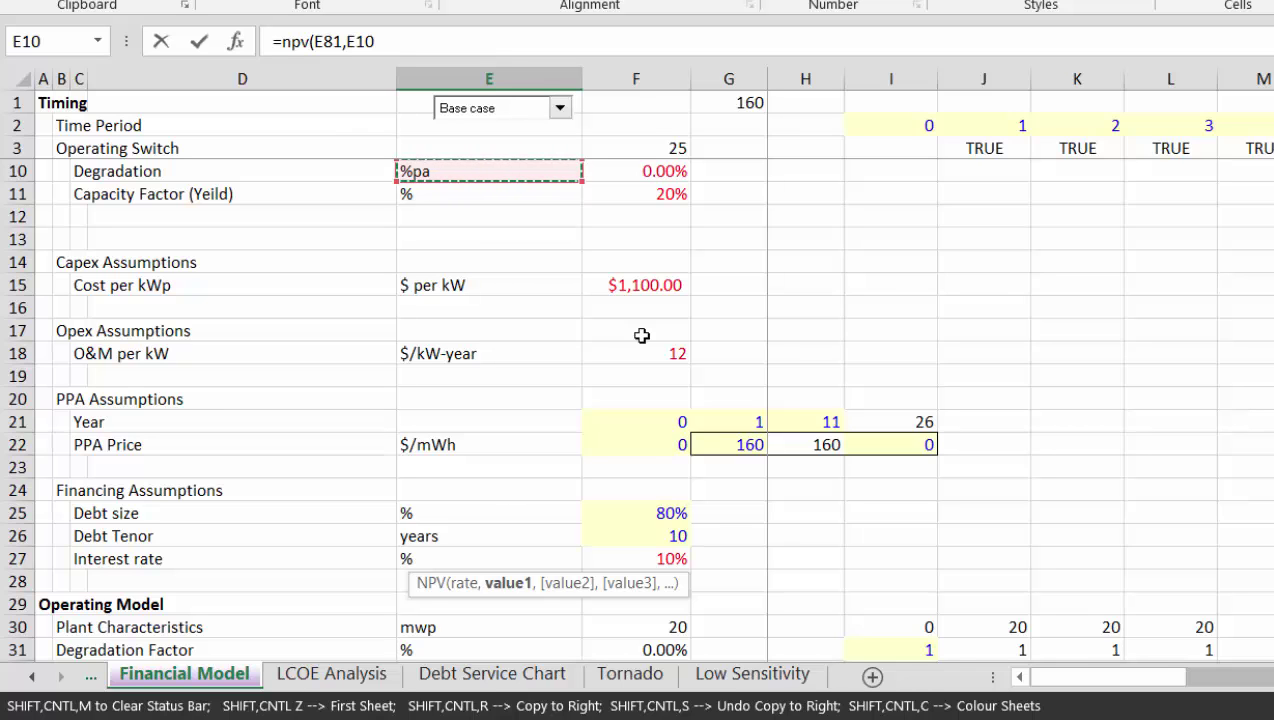
pyautogui.press('pagedown')
pyautogui.press('Down')
pyautogui.press('Down')
pyautogui.press('Down')
pyautogui.press('Down')
pyautogui.press('Down')
pyautogui.press('Down')
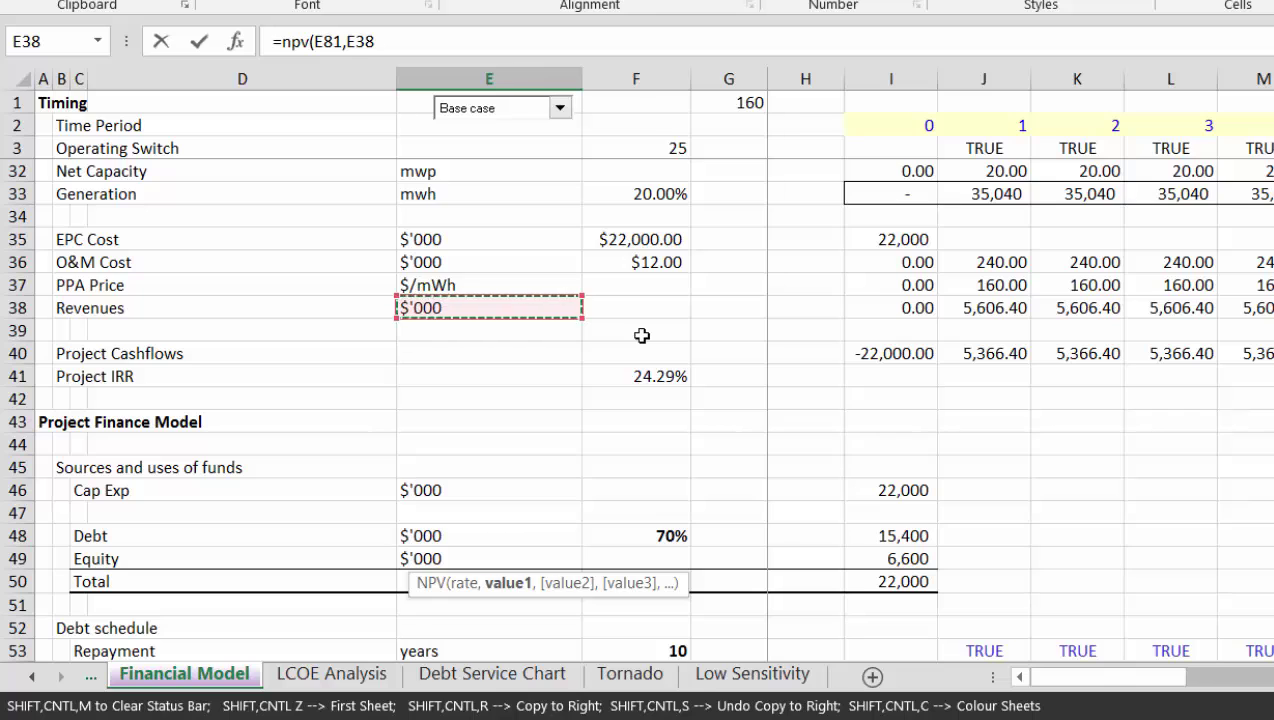
pyautogui.press('Right')
pyautogui.press('Right')
pyautogui.press('Right')
pyautogui.press('Right')
pyautogui.press('Right')
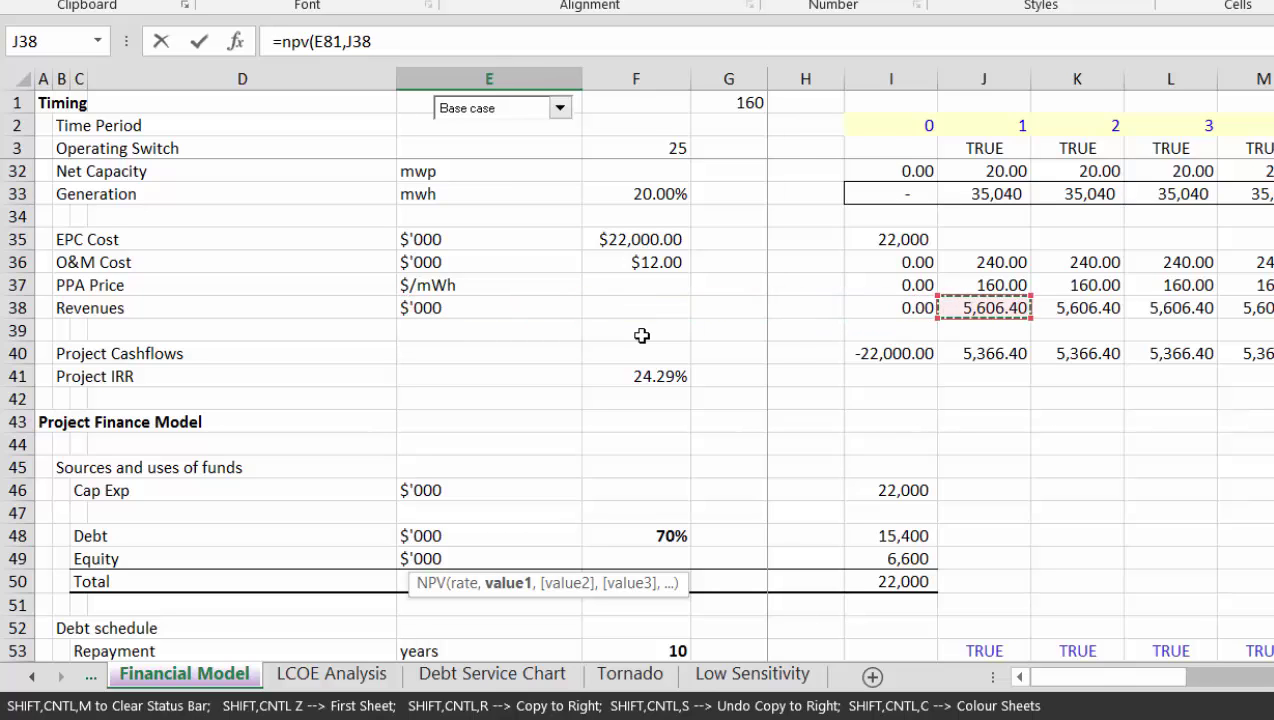
pyautogui.hotkey('ctrl', 'shift', 'Right')
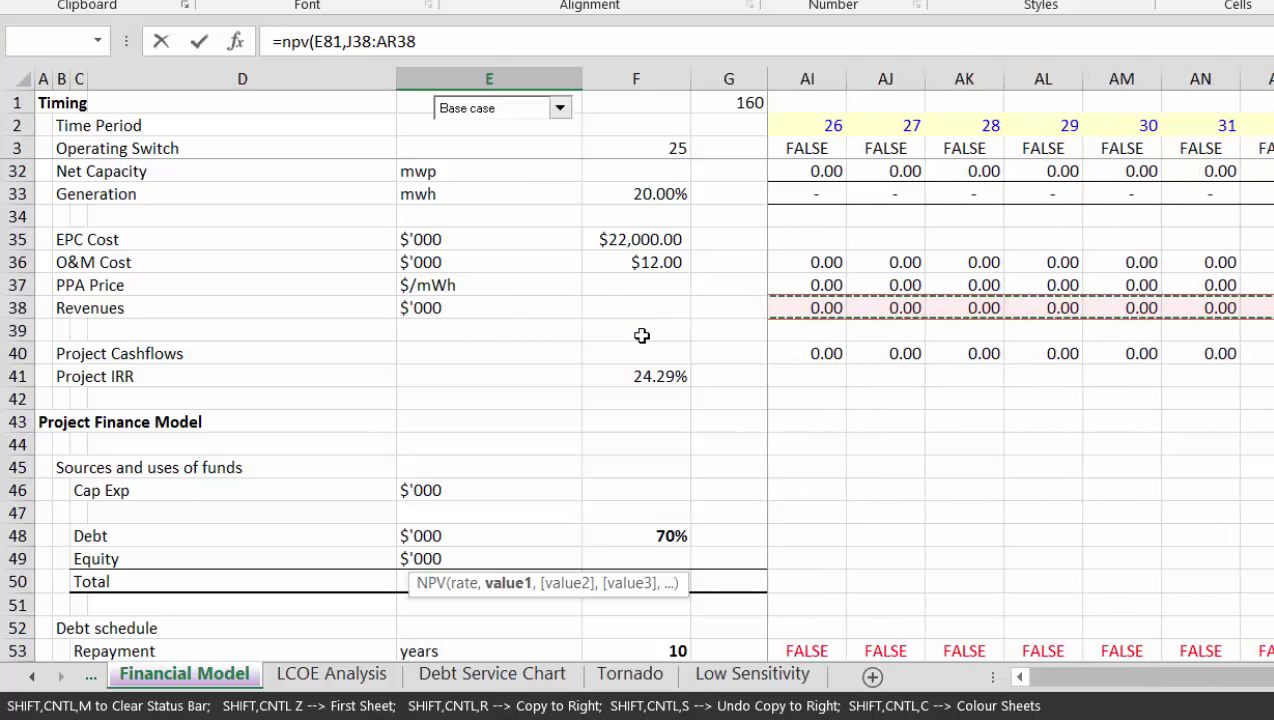
pyautogui.press('Return')
pyautogui.press('Up')
# Rewrite NPV of Generation in E94 as =NPV(E81,J33:AR33), giving 143,649.37
pyautogui.press('Down')
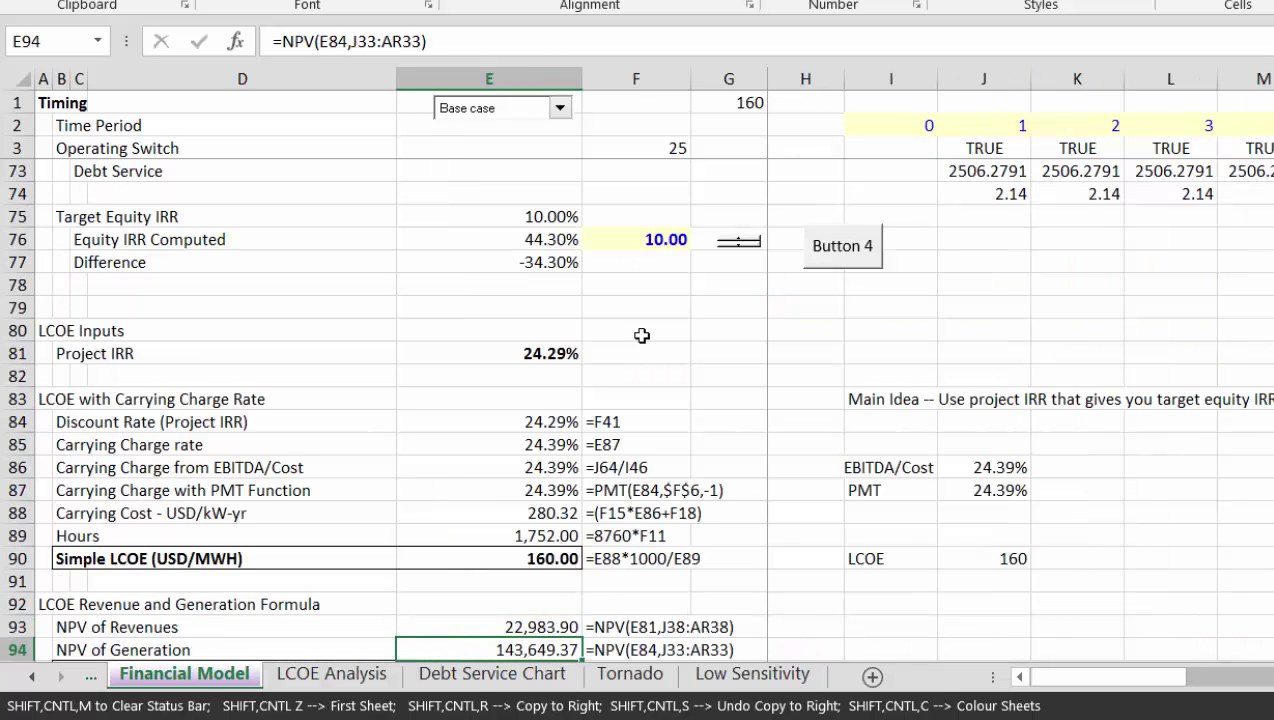
pyautogui.write('=npv(')
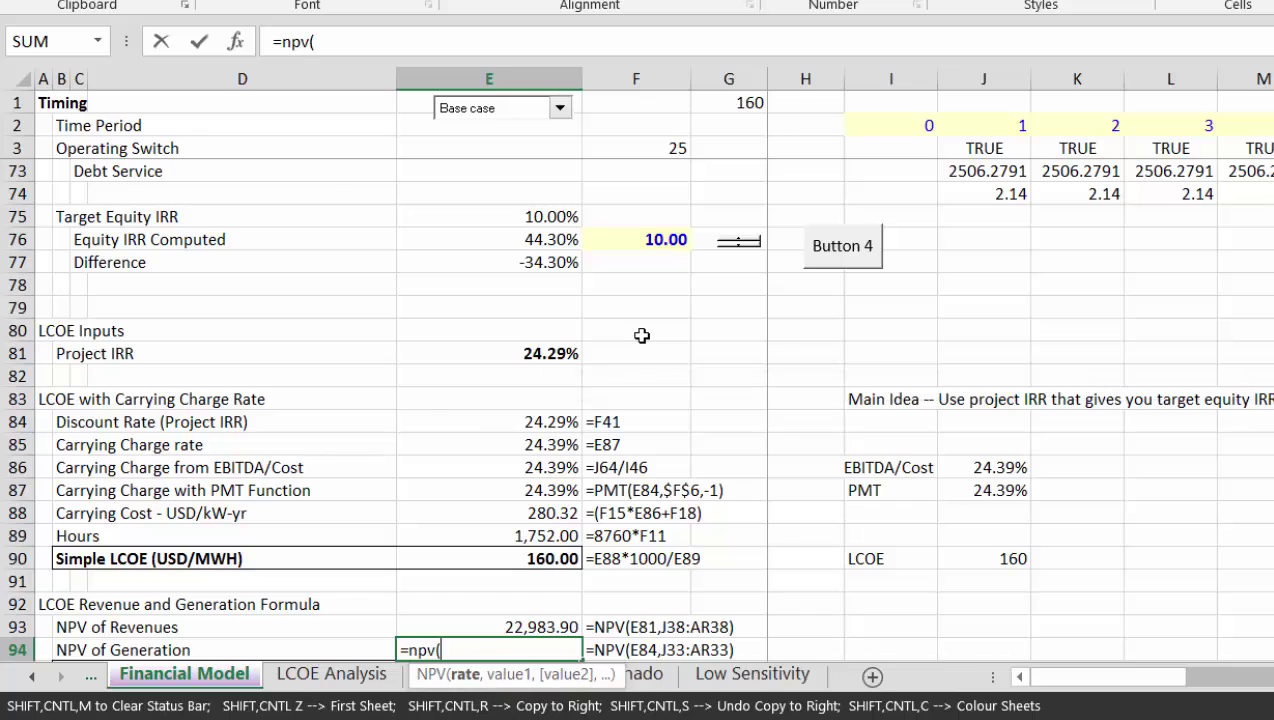
pyautogui.press('Up')
pyautogui.press('Up')
pyautogui.press('Up')
pyautogui.press('Up')
pyautogui.press('Up')
pyautogui.press('Up')
pyautogui.press('Up')
pyautogui.press('Up')
pyautogui.press('Up')
pyautogui.press('Up')
pyautogui.press('Up')
pyautogui.press('Up')
pyautogui.press('Up')
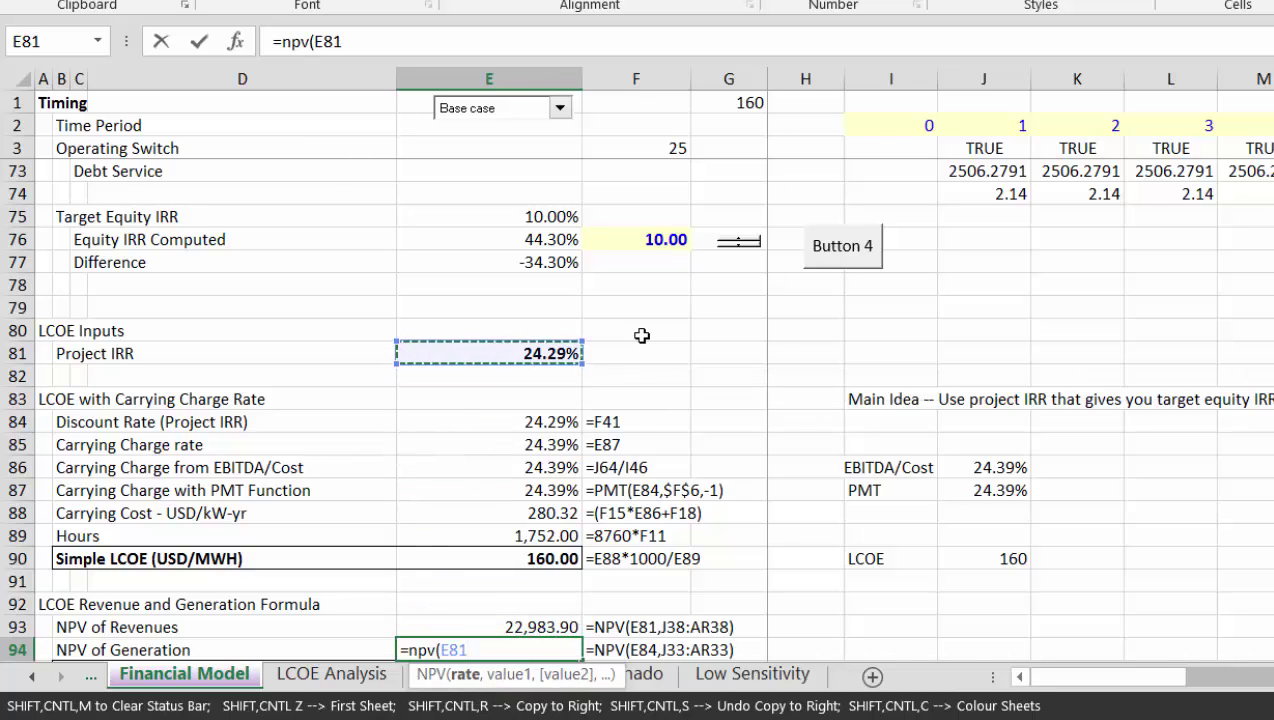
pyautogui.write(',')
pyautogui.press('Up')
pyautogui.press('Up')
pyautogui.press('Up')
pyautogui.press('Up')
pyautogui.press('Up')
pyautogui.press('Up')
pyautogui.press('Up')
pyautogui.press('Up')
pyautogui.press('Up')
pyautogui.press('Up')
pyautogui.press('Up')
pyautogui.press('Up')
pyautogui.press('Up')
pyautogui.press('Up')
pyautogui.press('Up')
pyautogui.press('Up')
pyautogui.press('Up')
pyautogui.press('Up')
pyautogui.press('Up')
pyautogui.press('Up')
pyautogui.press('Down')
pyautogui.press('Down')
pyautogui.press('Down')
pyautogui.press('Down')
pyautogui.press('Right')
pyautogui.press('Right')
pyautogui.press('Right')
pyautogui.press('Right')
pyautogui.press('Right')
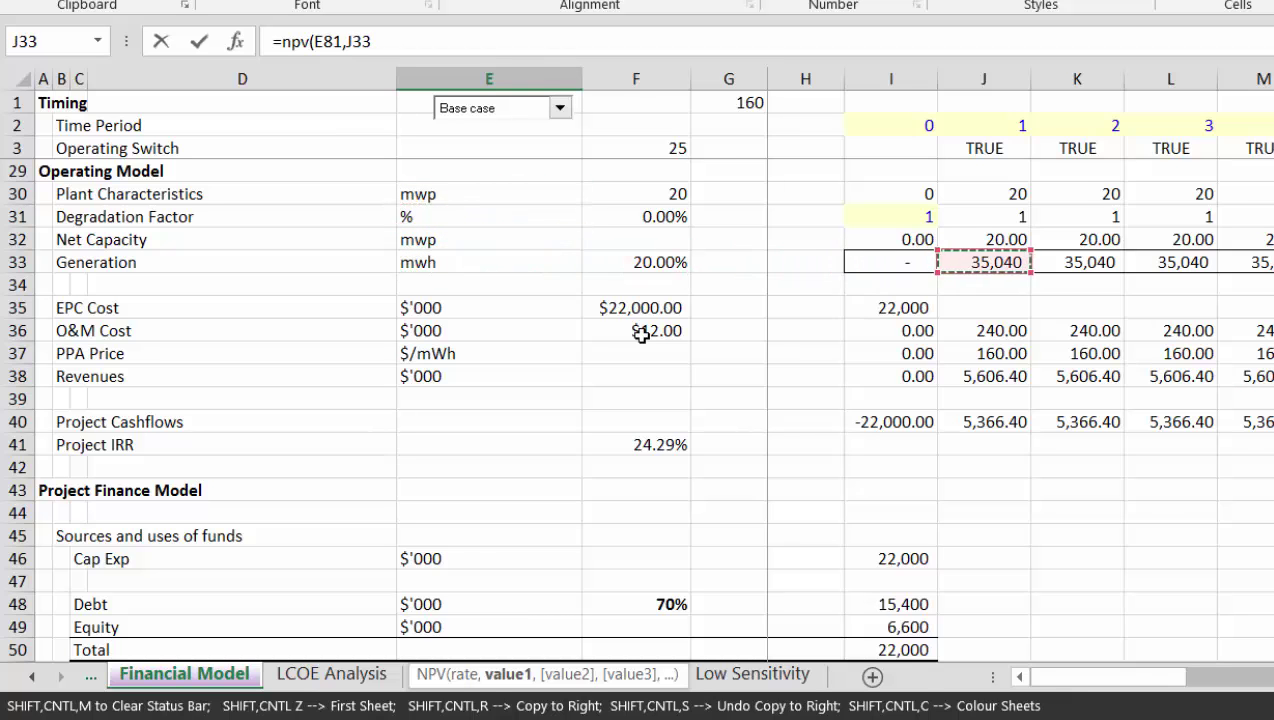
pyautogui.hotkey('ctrl', 'shift', 'Right')
pyautogui.press('Return')
# Re-enter the LCOE from NPV formula in E95, which now reads 160.00
pyautogui.press('Left')
pyautogui.press('Down')
pyautogui.press('Down')
pyautogui.press('Up')
pyautogui.press('Up')
pyautogui.press('Right')
pyautogui.press('Right')
pyautogui.press('Left')
pyautogui.press('F2')
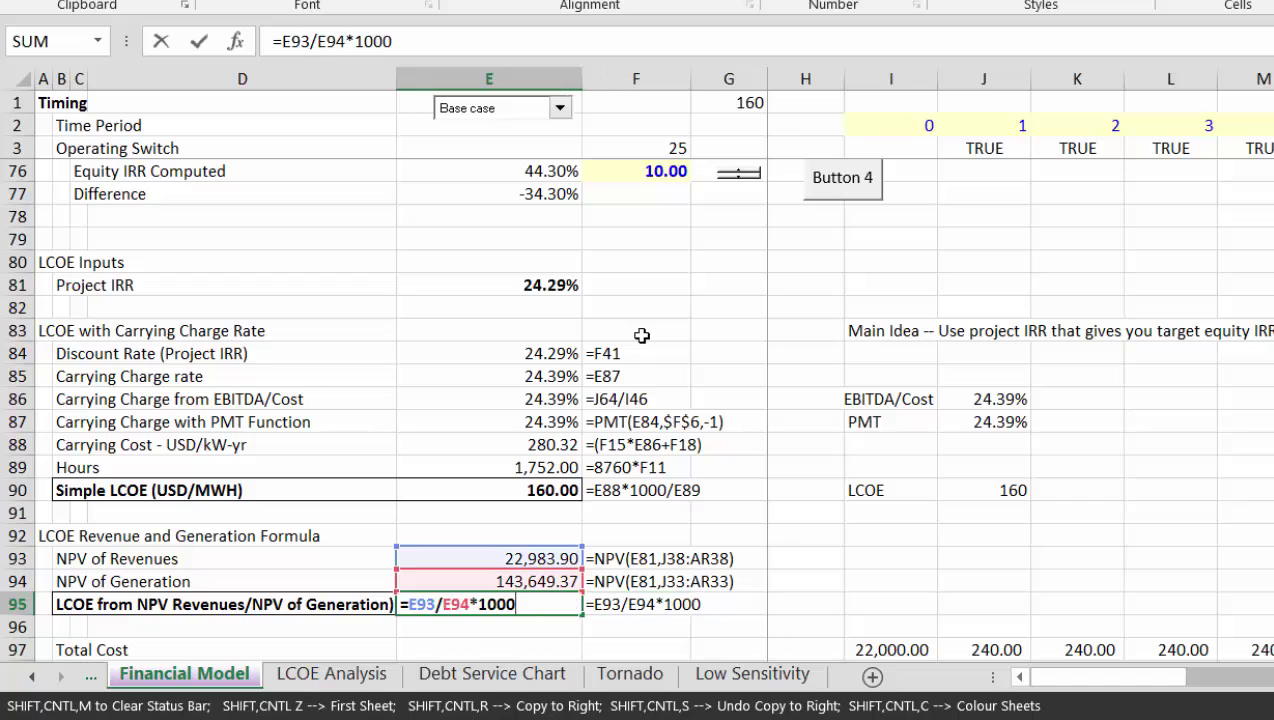
pyautogui.press('Return')
pyautogui.press('Down')
pyautogui.press('Down')
pyautogui.press('Down')
pyautogui.press('Down')
pyautogui.press('Down')
pyautogui.press('Down')
pyautogui.press('Down')
pyautogui.press('Down')
pyautogui.press('Down')
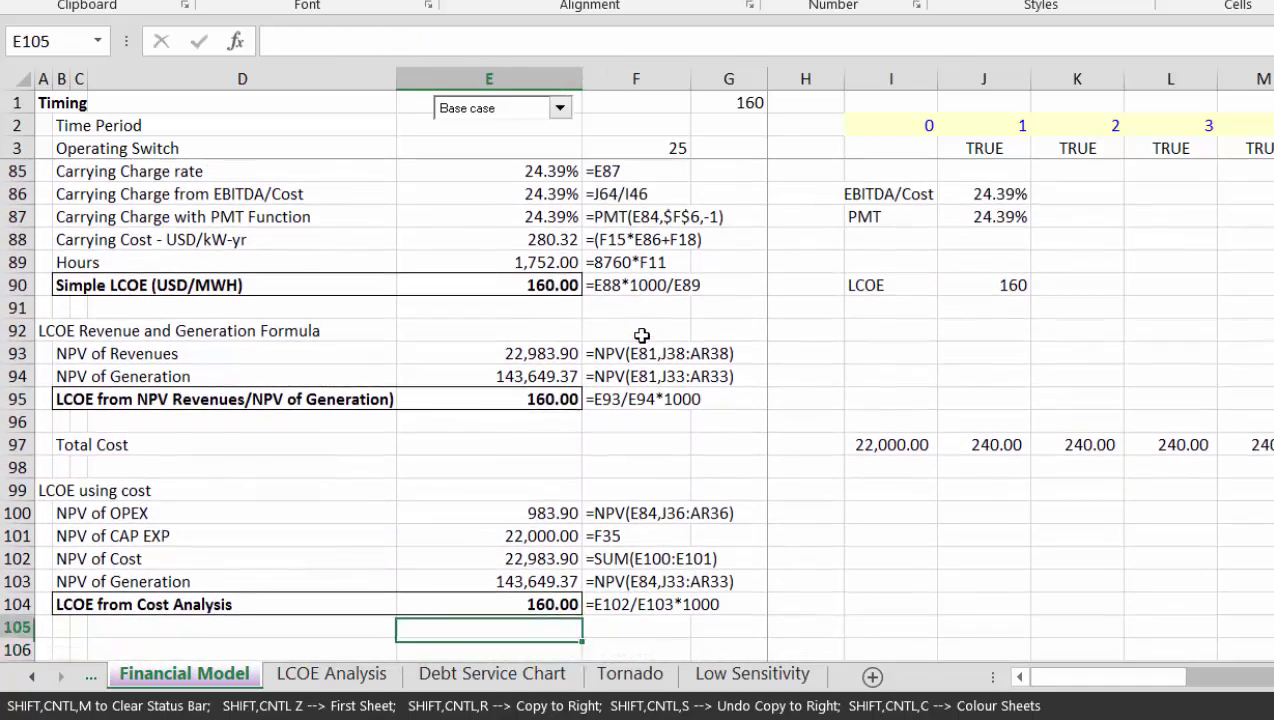
# Review the NPV of OPEX and NPV of CAP EXP formulas
pyautogui.press('Up')
pyautogui.press('Up')
pyautogui.press('Up')
pyautogui.press('Up')
pyautogui.press('Up')
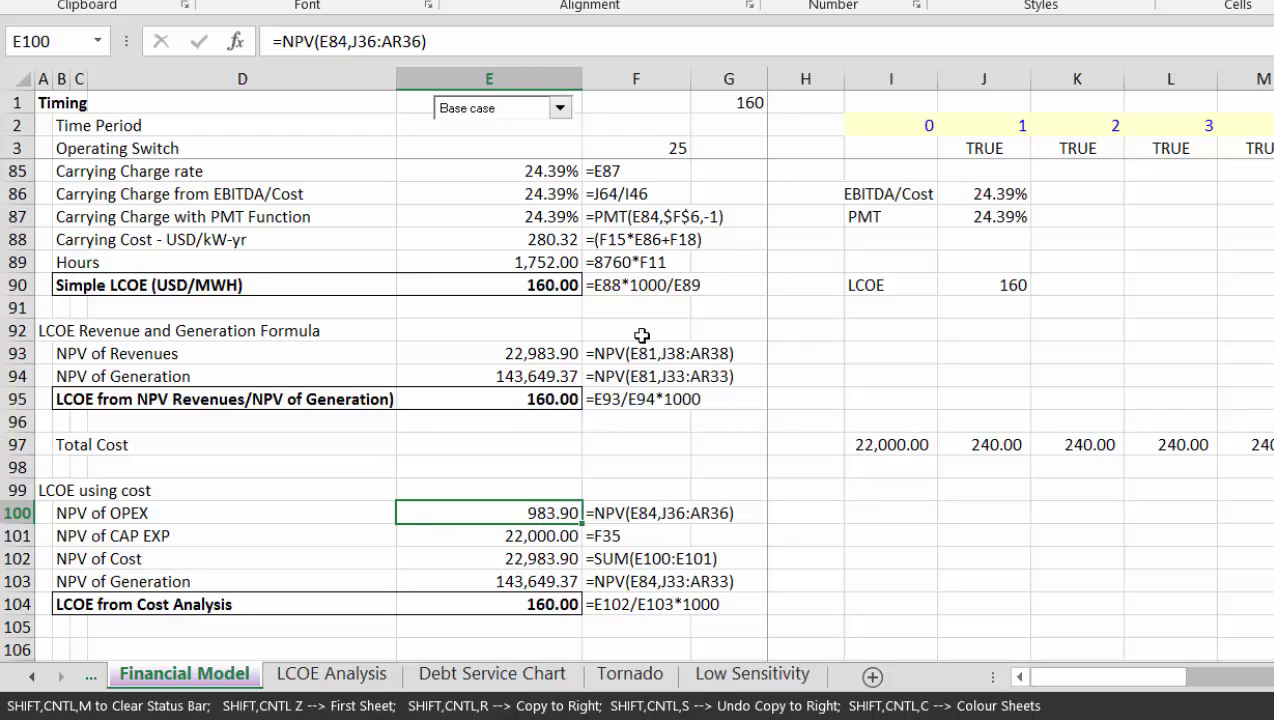
pyautogui.press('Down')
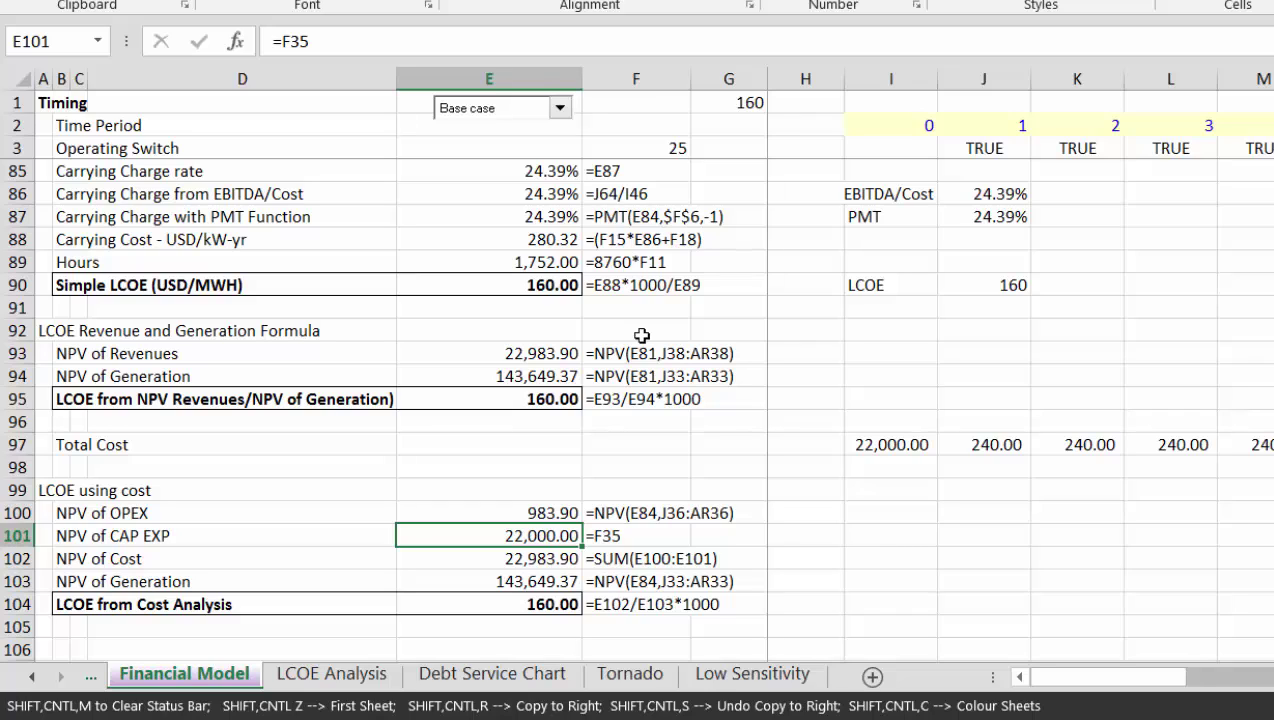
pyautogui.press('Up')
pyautogui.press('Down')
pyautogui.press('Up')
pyautogui.press('Up')
pyautogui.press('Up')
pyautogui.press('Up')
pyautogui.press('Up')
pyautogui.press('Up')
pyautogui.press('Up')
pyautogui.press('Up')
pyautogui.press('Down')
pyautogui.press('Down')
pyautogui.press('Down')
pyautogui.press('Down')
pyautogui.press('Down')
pyautogui.press('Down')
pyautogui.press('Down')
pyautogui.press('Down')
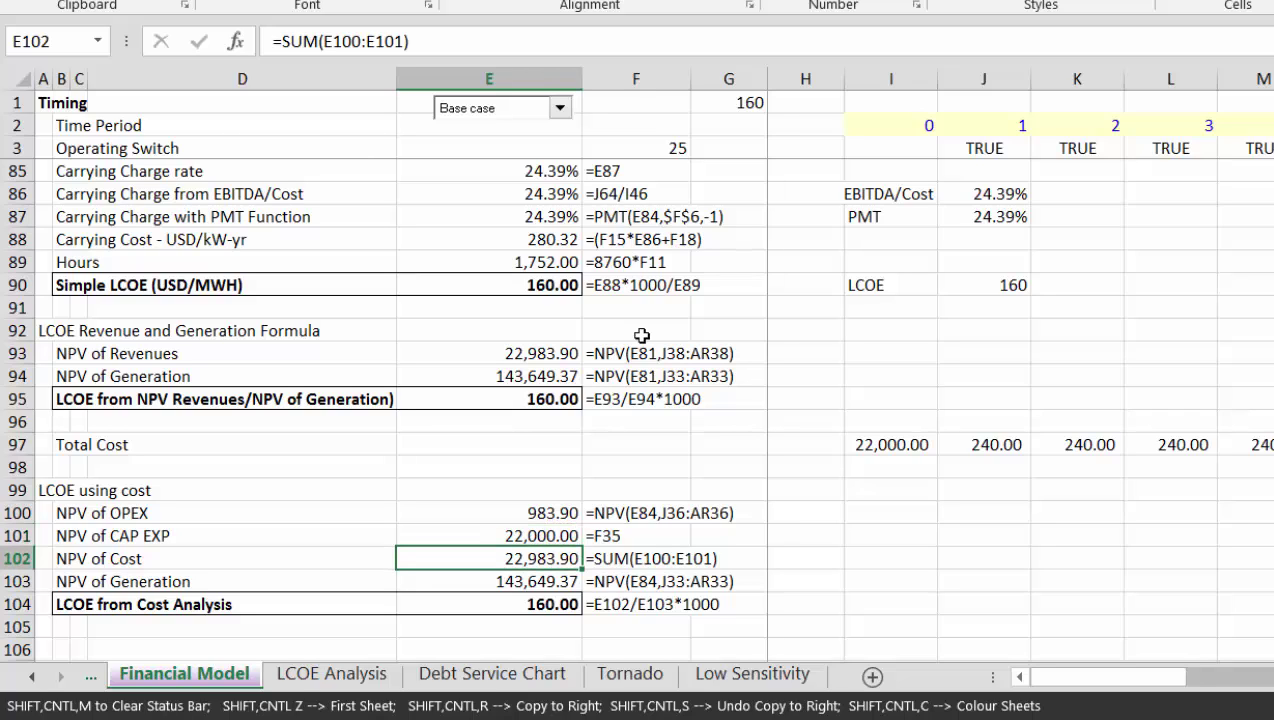
# Replace the NPV of Cost SUM in E102 with =E100+E101, totalling 22,983.90
pyautogui.press('F2')
pyautogui.press('Escape')
pyautogui.write('==')
pyautogui.press('Up')
pyautogui.press('Up')
pyautogui.press('Escape')
pyautogui.write('=')
pyautogui.press('Up')
pyautogui.press('Up')
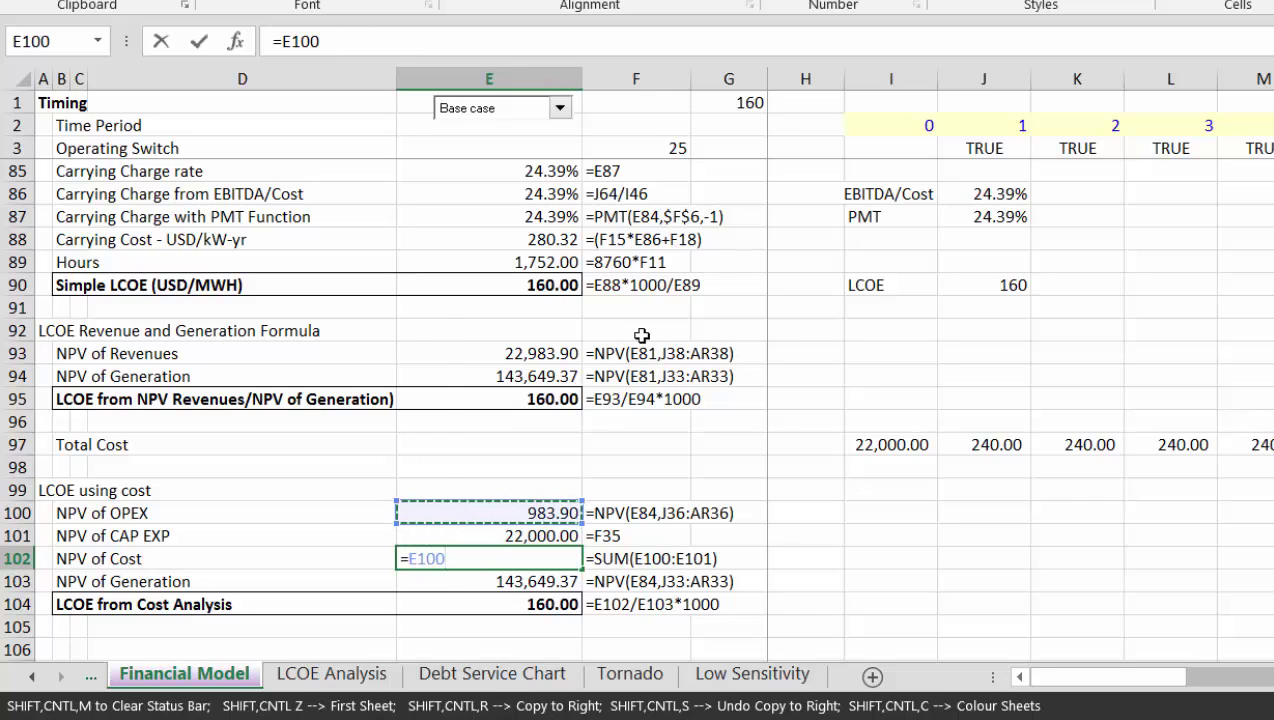
pyautogui.write('+')
pyautogui.press('Up')
pyautogui.press('Return')
pyautogui.press('Up')
# Check the LCOE results down the column, all reading 160.00
pyautogui.press('Down')
pyautogui.press('Up')
pyautogui.press('Up')
pyautogui.press('Up')
pyautogui.press('Up')
pyautogui.press('Up')
pyautogui.press('Up')
pyautogui.press('Up')
pyautogui.press('Up')
pyautogui.press('Up')
pyautogui.press('Up')
pyautogui.press('Up')
pyautogui.press('Down')
pyautogui.press('Down')
pyautogui.press('Down')
pyautogui.press('Down')
pyautogui.press('Down')
pyautogui.press('Down')
pyautogui.press('Down')
pyautogui.press('Down')
pyautogui.press('Down')
pyautogui.press('Down')
pyautogui.press('Down')
pyautogui.press('Down')
pyautogui.press('Down')
pyautogui.press('Up')
pyautogui.press('Up')
pyautogui.press('Up')
pyautogui.press('Up')
pyautogui.press('Up')
pyautogui.press('Up')
pyautogui.press('Up')
pyautogui.press('Up')
pyautogui.press('Up')
pyautogui.press('Up')
pyautogui.press('Up')
pyautogui.press('Up')
pyautogui.press('Up')
pyautogui.press('Up')
pyautogui.press('Up')
pyautogui.press('Up')
pyautogui.press('Up')
pyautogui.press('Up')
pyautogui.press('Up')
pyautogui.press('Up')
pyautogui.press('Up')
pyautogui.press('Up')
pyautogui.press('Up')
pyautogui.press('Up')
pyautogui.press('Up')
pyautogui.press('Up')
pyautogui.press('Up')
pyautogui.press('Up')
pyautogui.press('Up')
pyautogui.press('Up')
pyautogui.press('Up')
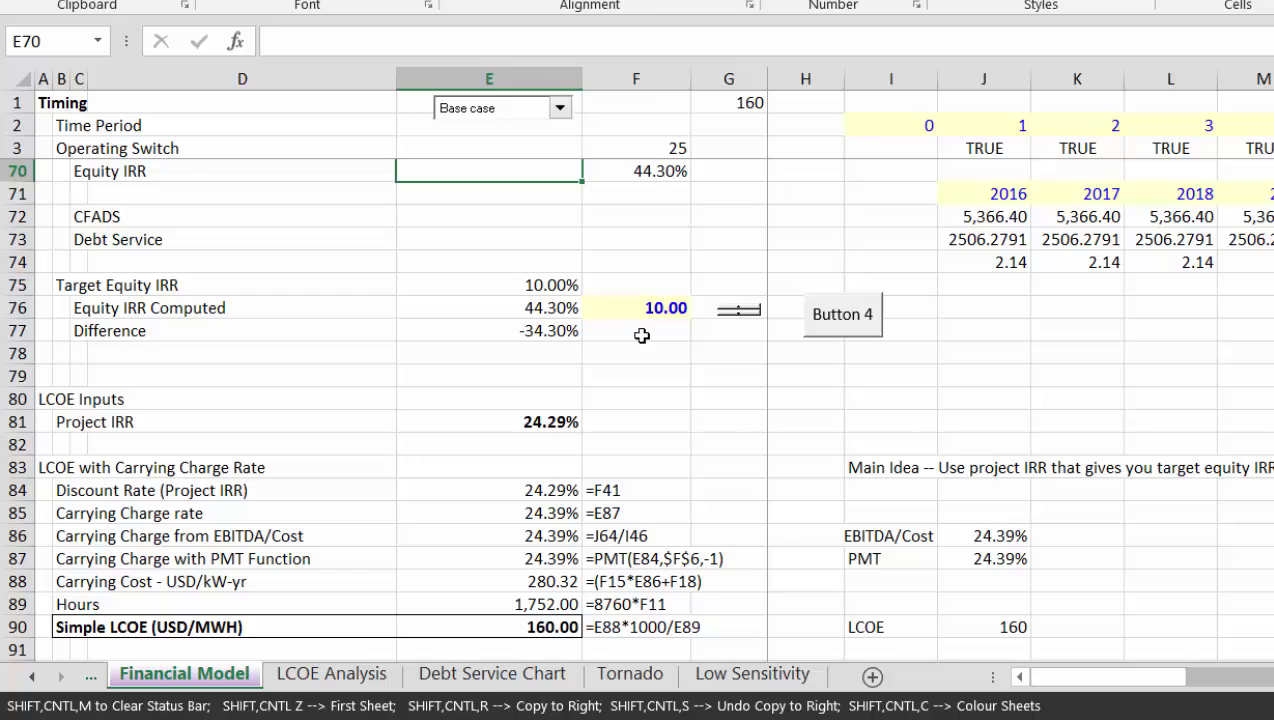
# Lower the interest rate in F27 to 2.5%
pyautogui.press('Up')
pyautogui.press('Up')
pyautogui.press('Up')
pyautogui.press('Up')
pyautogui.press('Up')
pyautogui.press('Up')
pyautogui.press('Up')
pyautogui.press('Up')
pyautogui.press('Up')
pyautogui.press('Up')
pyautogui.press('Up')
pyautogui.press('Up')
pyautogui.press('Up')
pyautogui.press('Up')
pyautogui.press('Up')
pyautogui.press('Up')
pyautogui.press('Up')
pyautogui.press('Up')
pyautogui.press('Up')
pyautogui.press('Up')
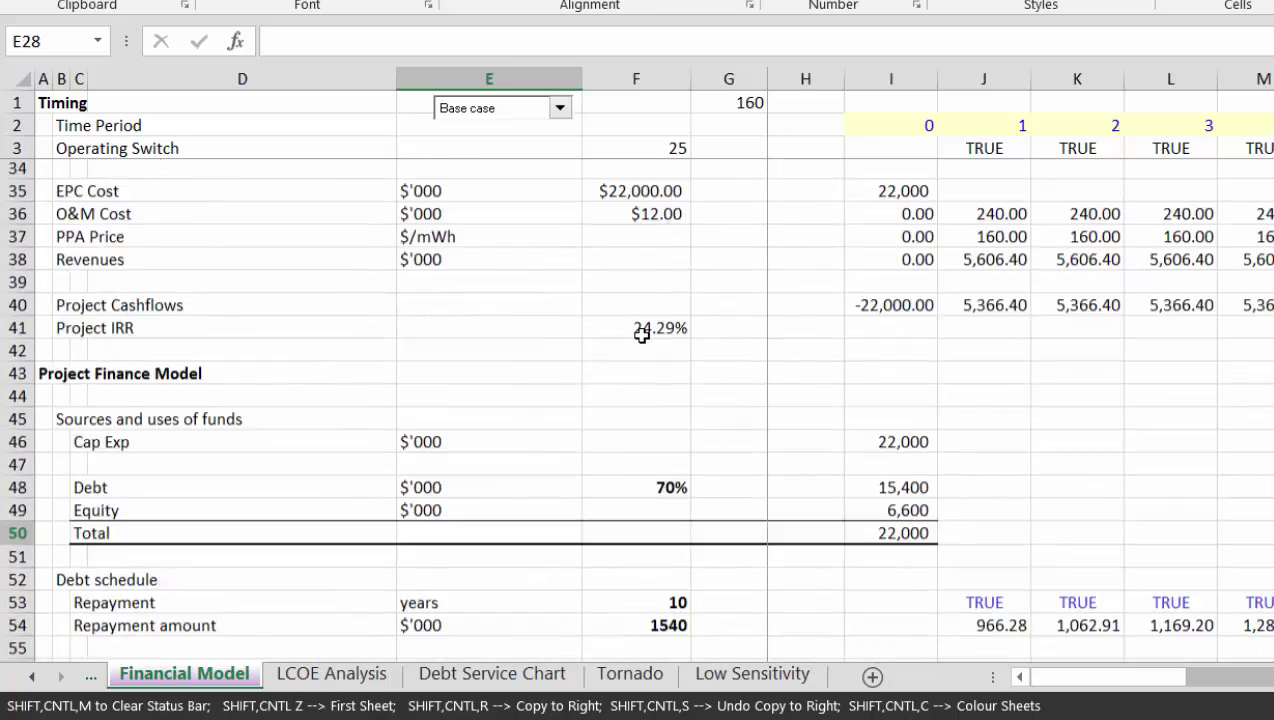
pyautogui.press('Up')
pyautogui.press('Up')
pyautogui.press('Up')
pyautogui.press('Up')
pyautogui.press('Up')
pyautogui.press('Up')
pyautogui.press('Up')
pyautogui.press('Up')
pyautogui.press('Up')
pyautogui.press('Up')
pyautogui.press('Up')
pyautogui.press('Up')
pyautogui.press('Up')
pyautogui.press('Up')
pyautogui.press('Up')
pyautogui.press('Up')
pyautogui.press('Up')
pyautogui.press('Up')
pyautogui.press('Up')
pyautogui.press('Up')
pyautogui.press('Down')
pyautogui.press('Down')
pyautogui.press('Down')
pyautogui.press('Down')
pyautogui.press('Down')
pyautogui.press('Down')
pyautogui.press('Down')
pyautogui.press('Down')
pyautogui.press('Down')
pyautogui.press('Down')
pyautogui.press('Down')
pyautogui.press('Down')
pyautogui.press('Down')
pyautogui.press('Down')
pyautogui.press('Down')
pyautogui.press('Down')
pyautogui.press('Down')
pyautogui.press('Down')
pyautogui.press('Down')
pyautogui.press('Down')
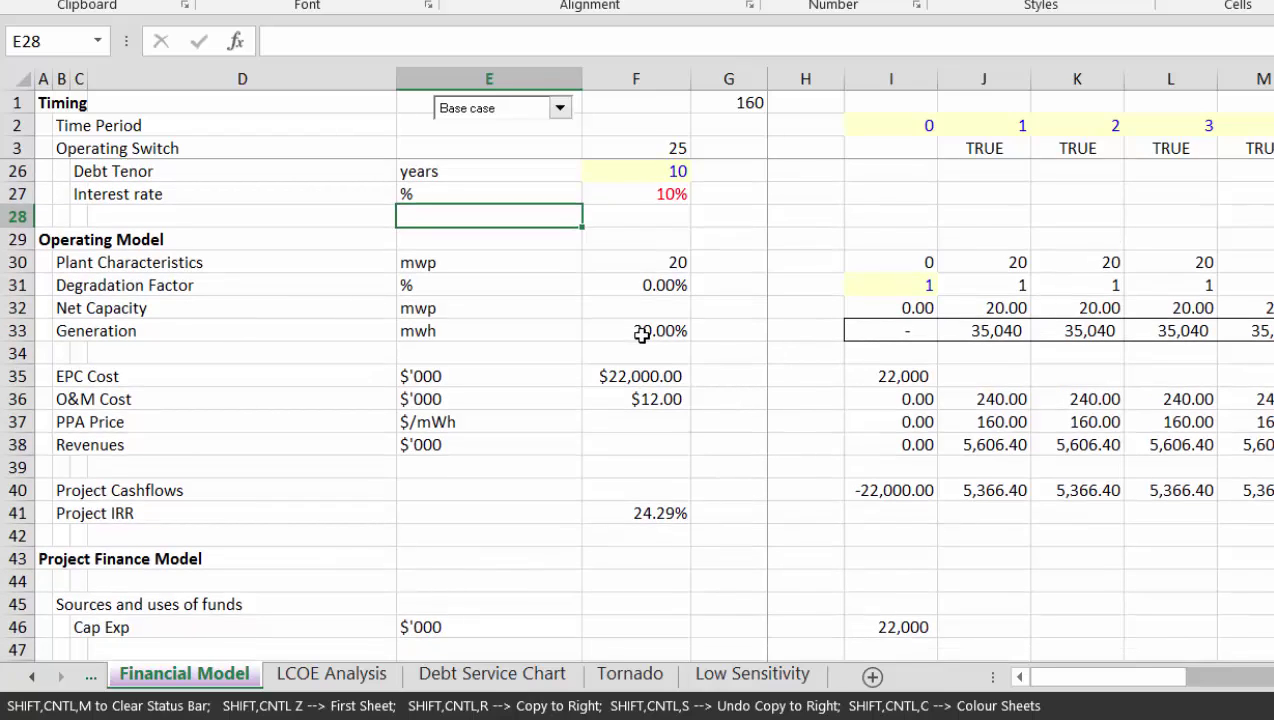
pyautogui.press('Up')
pyautogui.press('Right')
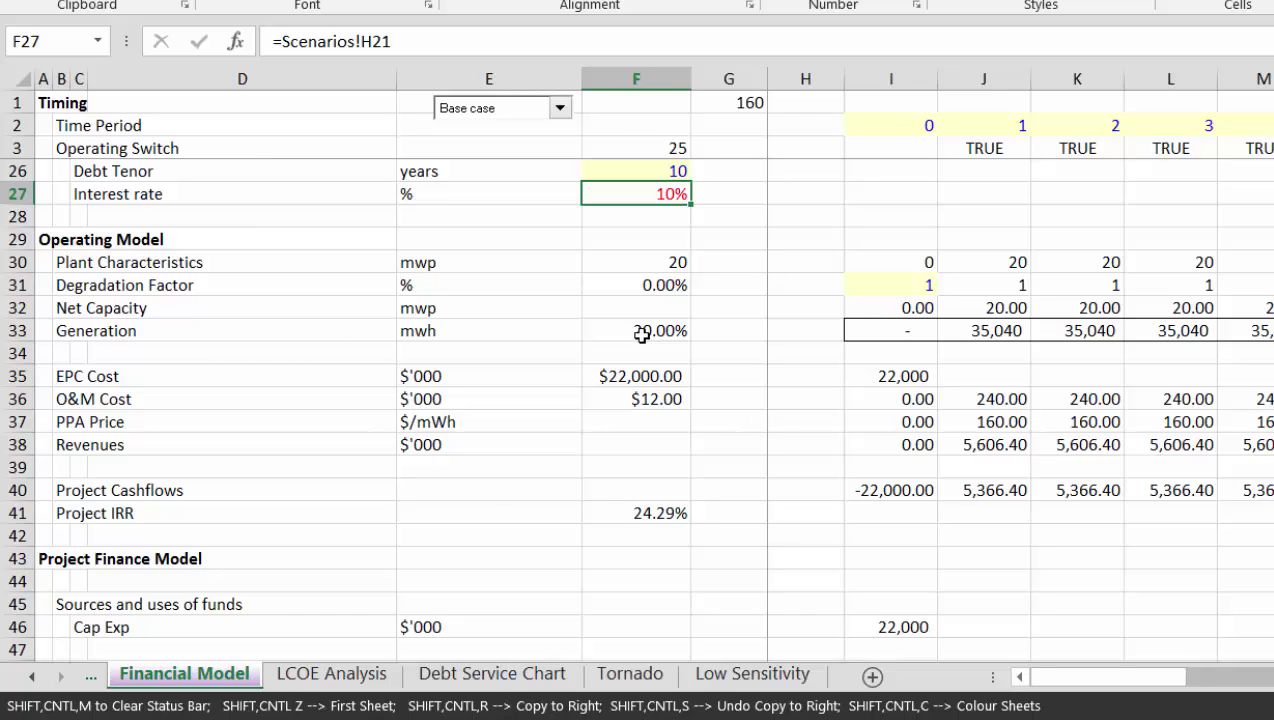
pyautogui.write('2.5')
pyautogui.press('Return')
pyautogui.press('Up')
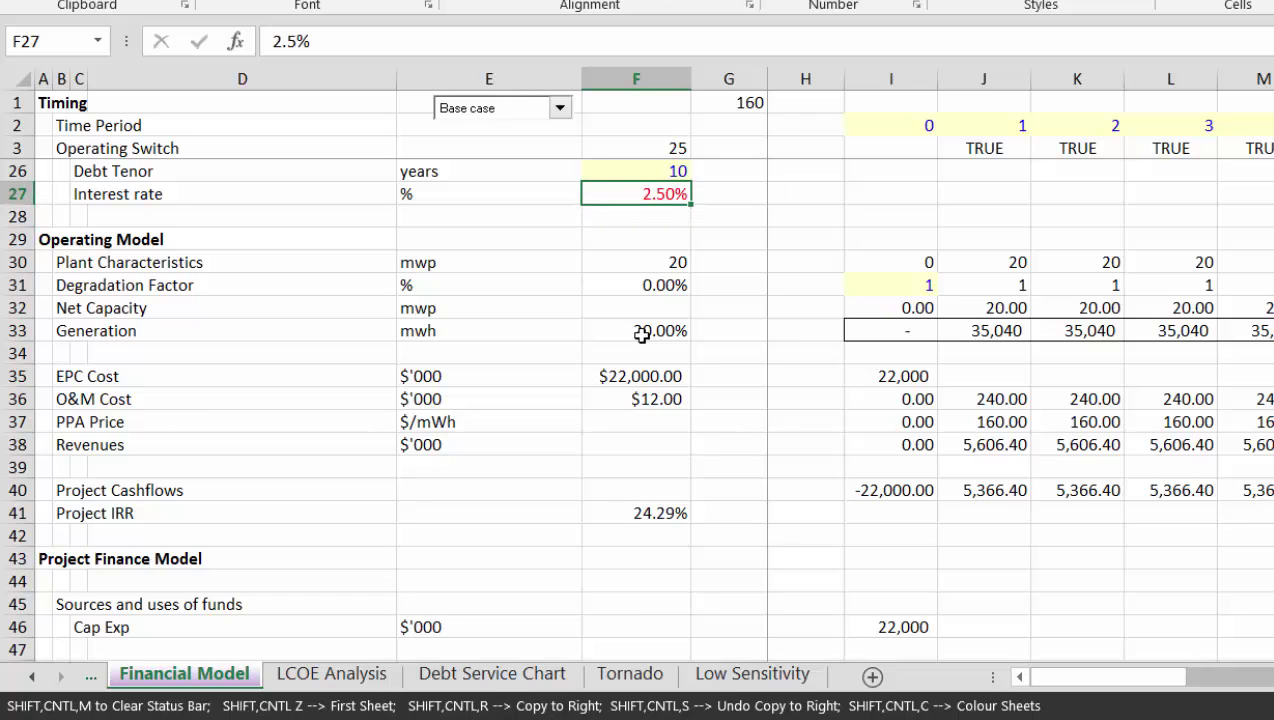
# Raise the debt share in F48 to 85%, giving 18,700 debt and 3,300 equity
pyautogui.press('Down')
pyautogui.press('Down')
pyautogui.press('Down')
pyautogui.press('Down')
pyautogui.press('Down')
pyautogui.press('Down')
pyautogui.press('Down')
pyautogui.press('Down')
pyautogui.press('Down')
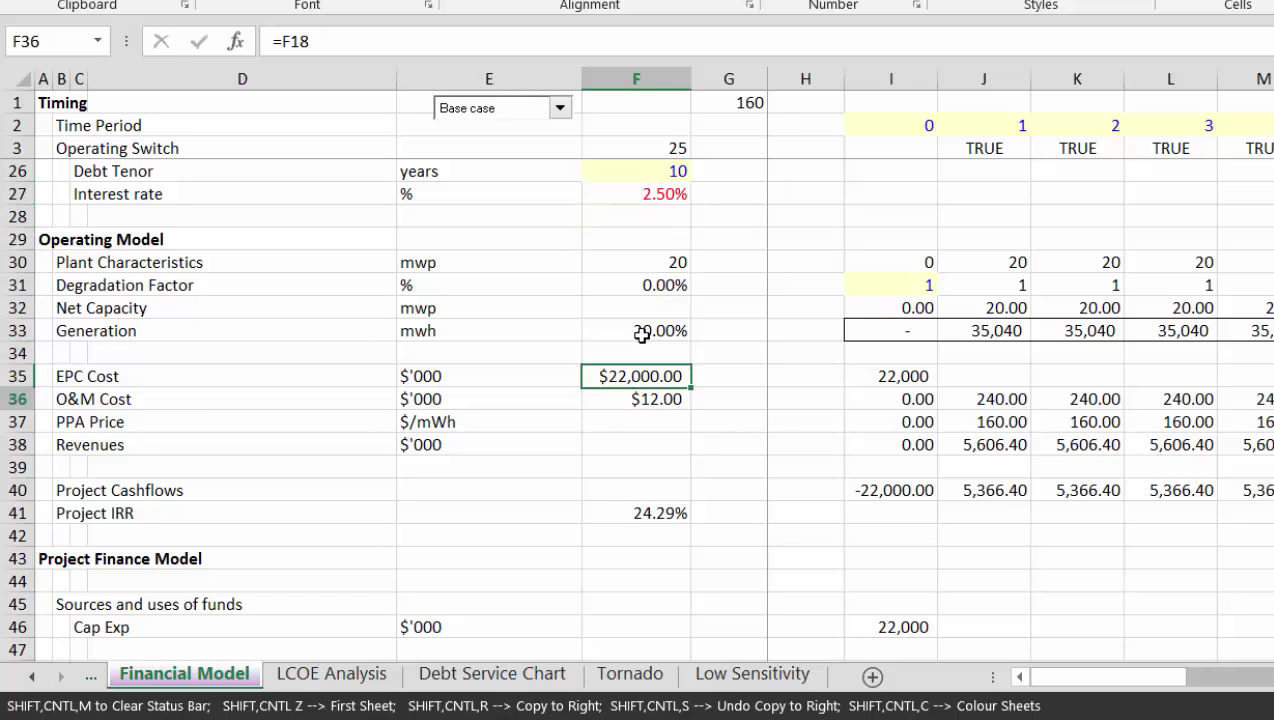
pyautogui.press('Down')
pyautogui.press('Down')
pyautogui.press('Down')
pyautogui.press('Down')
pyautogui.press('Down')
pyautogui.press('Down')
pyautogui.press('Down')
pyautogui.press('Down')
pyautogui.press('Down')
pyautogui.press('Down')
pyautogui.press('Up')
pyautogui.press('Up')
pyautogui.press('Up')
pyautogui.press('Up')
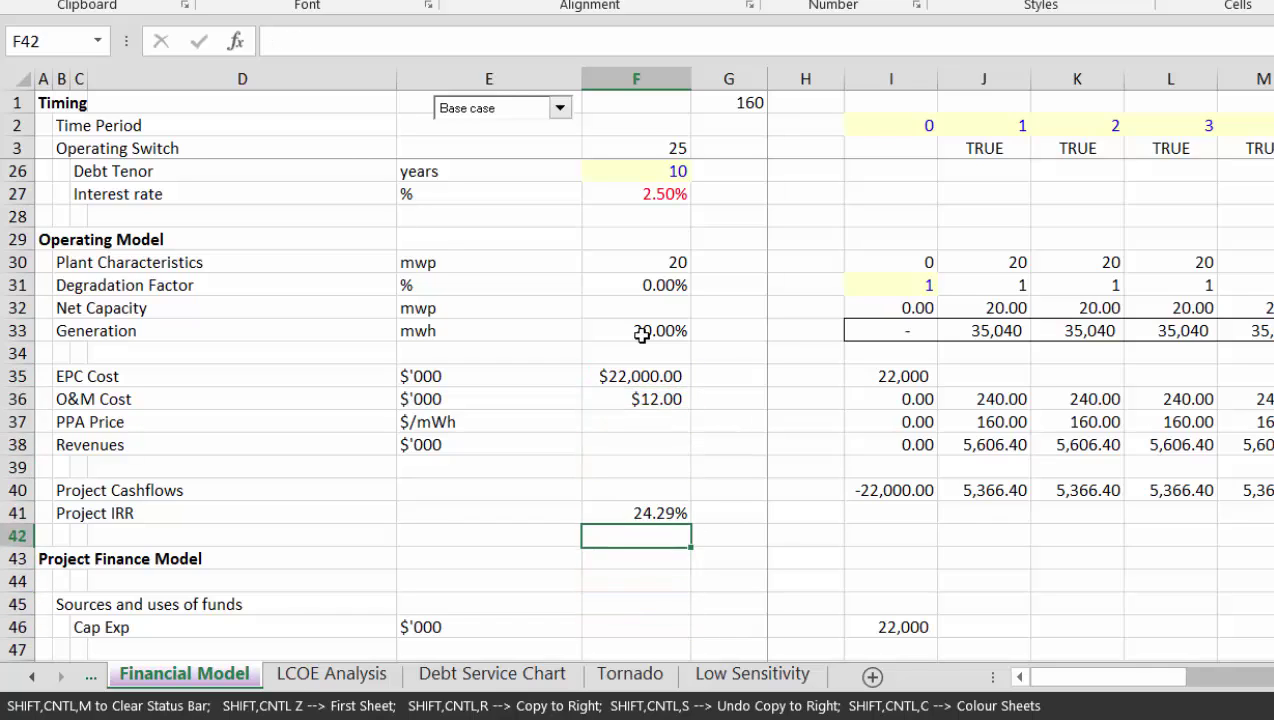
pyautogui.press('Up')
pyautogui.press('Down')
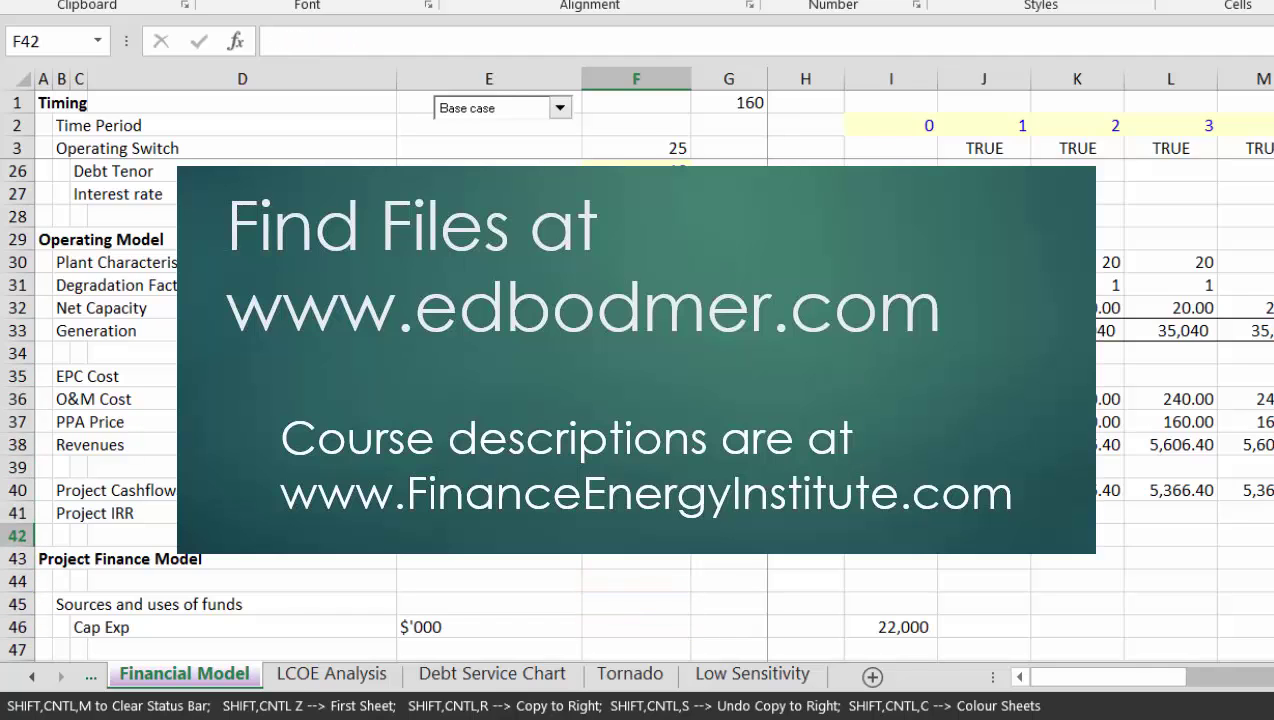
pyautogui.scroll(7, 640, 400)
pyautogui.scroll(-7, 640, 400)
pyautogui.press('pagedown')
pyautogui.press('Up')
pyautogui.press('Up')
pyautogui.press('Up')
pyautogui.press('Up')
pyautogui.press('Up')
pyautogui.press('Up')
pyautogui.press('Up')
pyautogui.press('Up')
pyautogui.press('Up')
pyautogui.press('Up')
pyautogui.press('Up')
pyautogui.press('Up')
pyautogui.press('Up')
pyautogui.press('Up')
pyautogui.press('Up')
pyautogui.press('Up')
pyautogui.press('Up')
pyautogui.press('Up')
pyautogui.press('Up')
pyautogui.press('Up')
pyautogui.press('Up')
pyautogui.press('Up')
pyautogui.press('Up')
pyautogui.press('Down')
pyautogui.press('Down')
pyautogui.press('Down')
pyautogui.press('Down')
pyautogui.press('Down')
pyautogui.press('Down')
pyautogui.press('Down')
pyautogui.write('85')
pyautogui.press('Return')
pyautogui.press('Down')
pyautogui.press('Down')
pyautogui.press('Down')
pyautogui.press('Down')
pyautogui.press('Down')
pyautogui.press('Down')
pyautogui.press('Down')
pyautogui.press('Down')
pyautogui.press('Down')
pyautogui.press('Down')
pyautogui.press('Down')
pyautogui.press('Down')
pyautogui.press('Down')
pyautogui.press('Down')
pyautogui.press('Down')
pyautogui.press('Down')
pyautogui.press('Down')
pyautogui.press('Down')
pyautogui.press('Down')
pyautogui.press('Down')
pyautogui.press('Down')
pyautogui.press('Down')
pyautogui.press('Down')
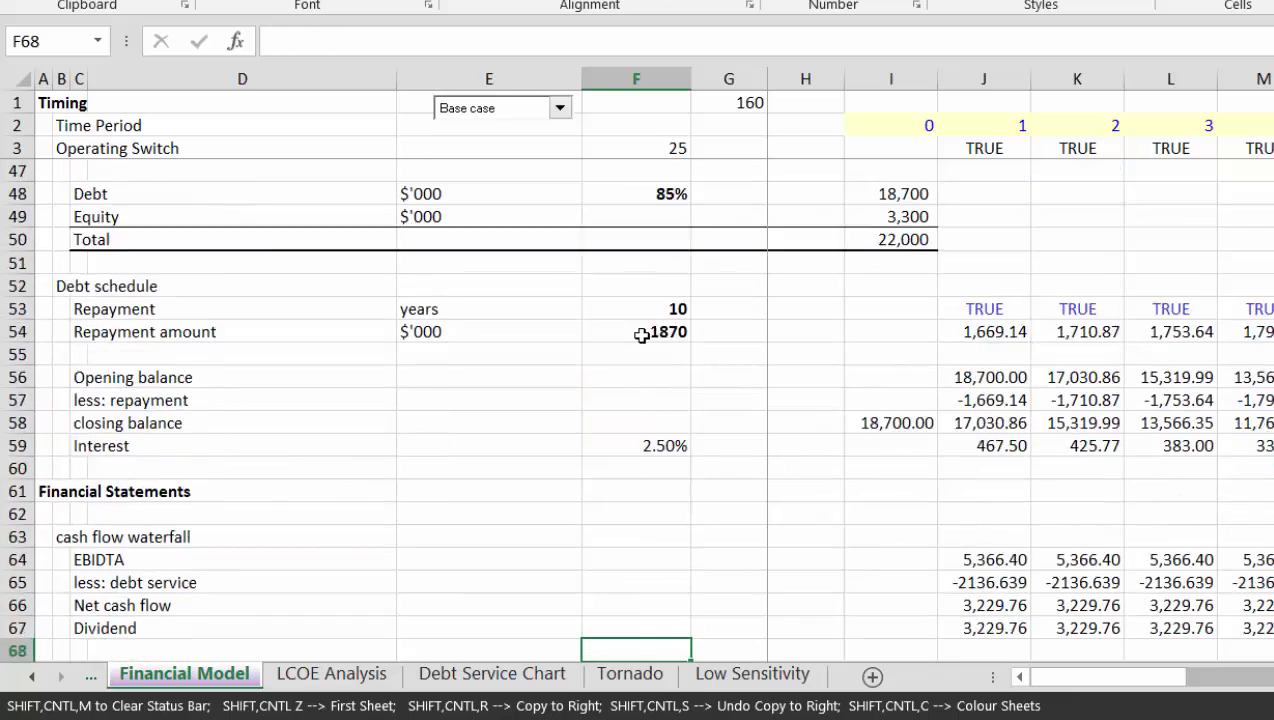
pyautogui.press('Down')
pyautogui.press('Down')
pyautogui.press('Down')
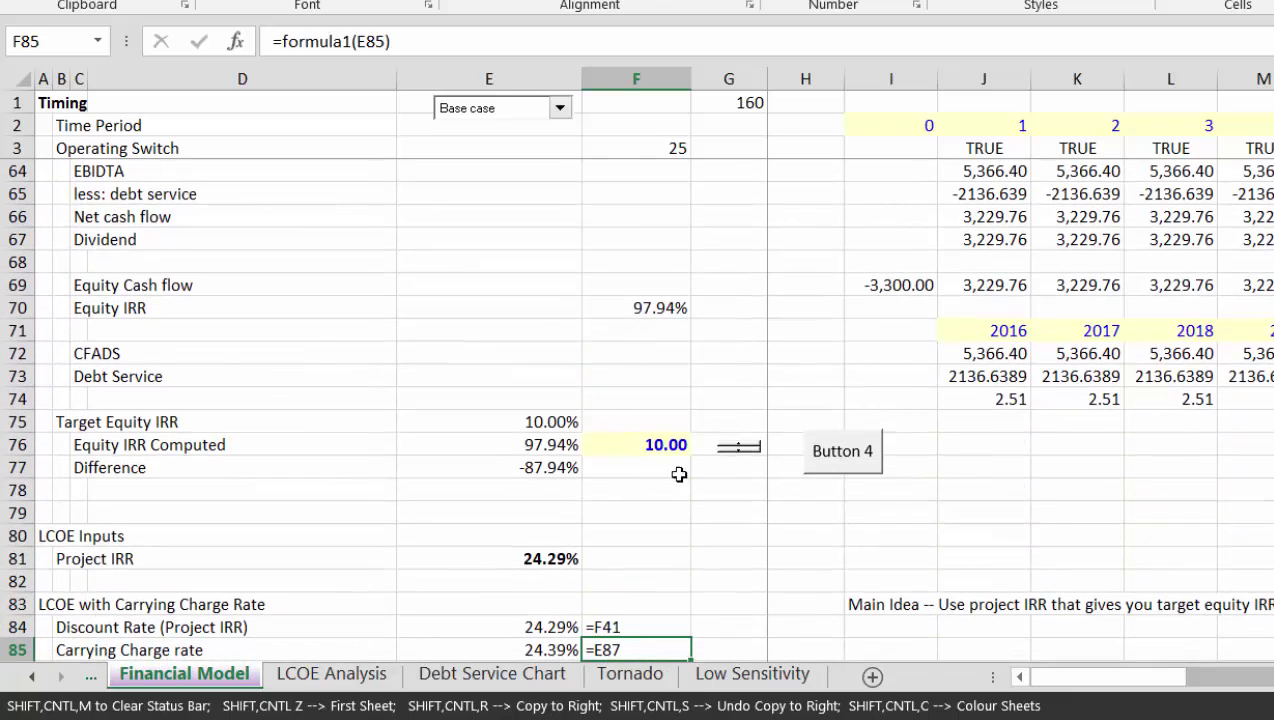
# Set the target equity IRR in F76 to 8% and goal-seek the PPA price
pyautogui.click(646, 444)
pyautogui.write('8')
pyautogui.press('Return')
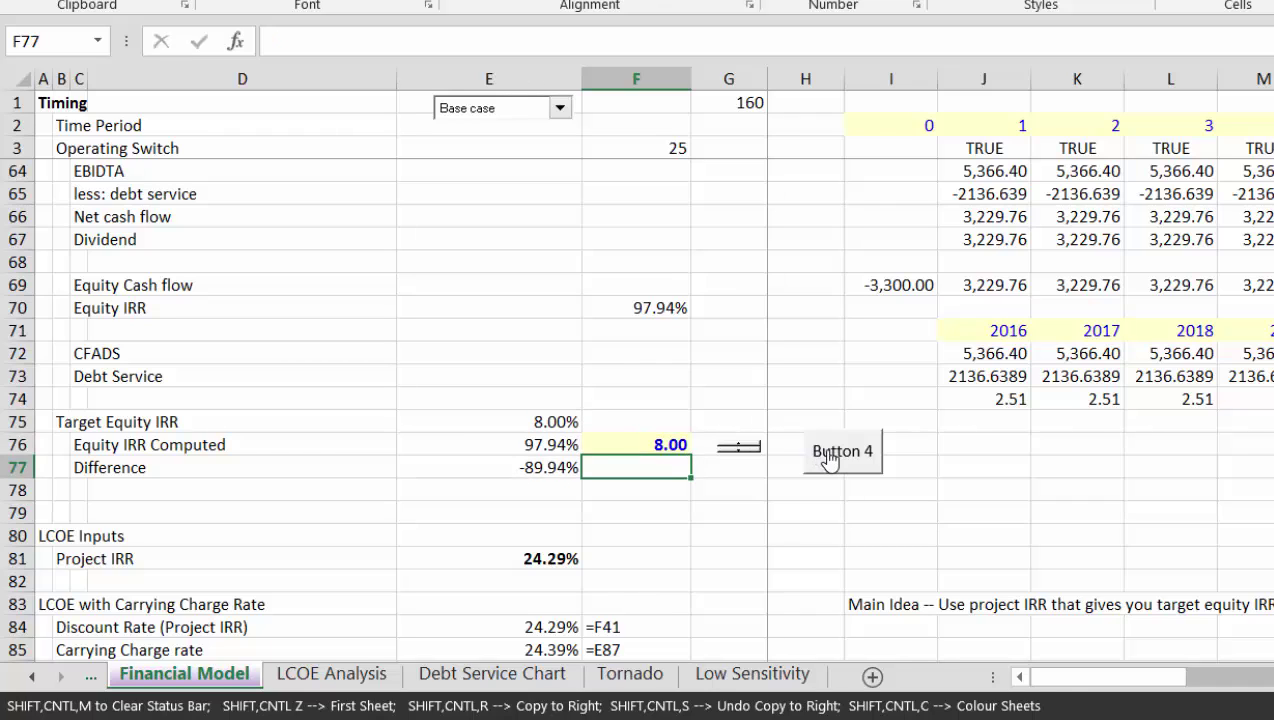
pyautogui.click(829, 455)
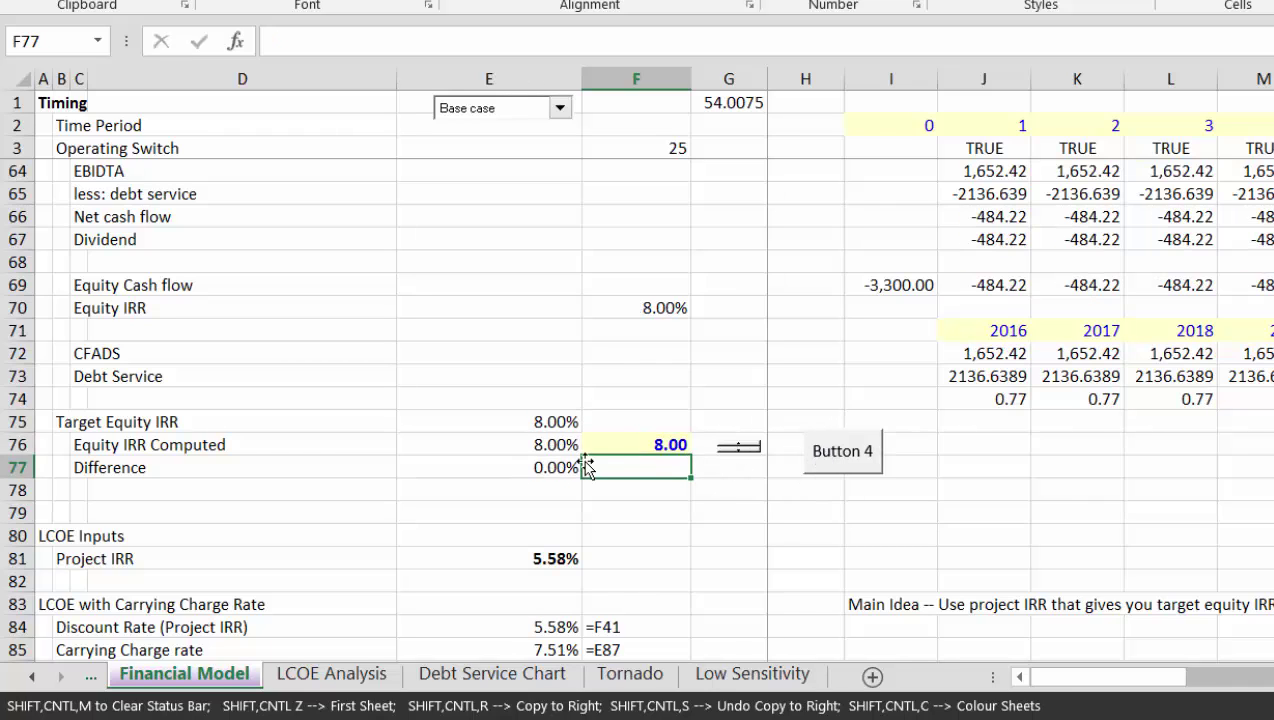
# Format the PPA prices in G22:I22 with two decimals, showing 54.01
pyautogui.press('Up')
pyautogui.press('Up')
pyautogui.press('Up')
pyautogui.press('Up')
pyautogui.press('Up')
pyautogui.press('Up')
pyautogui.press('Up')
pyautogui.press('Up')
pyautogui.press('Up')
pyautogui.press('Up')
pyautogui.press('Up')
pyautogui.press('Up')
pyautogui.press('Up')
pyautogui.press('Up')
pyautogui.press('Up')
pyautogui.press('Up')
pyautogui.press('Up')
pyautogui.press('Up')
pyautogui.press('Up')
pyautogui.press('Up')
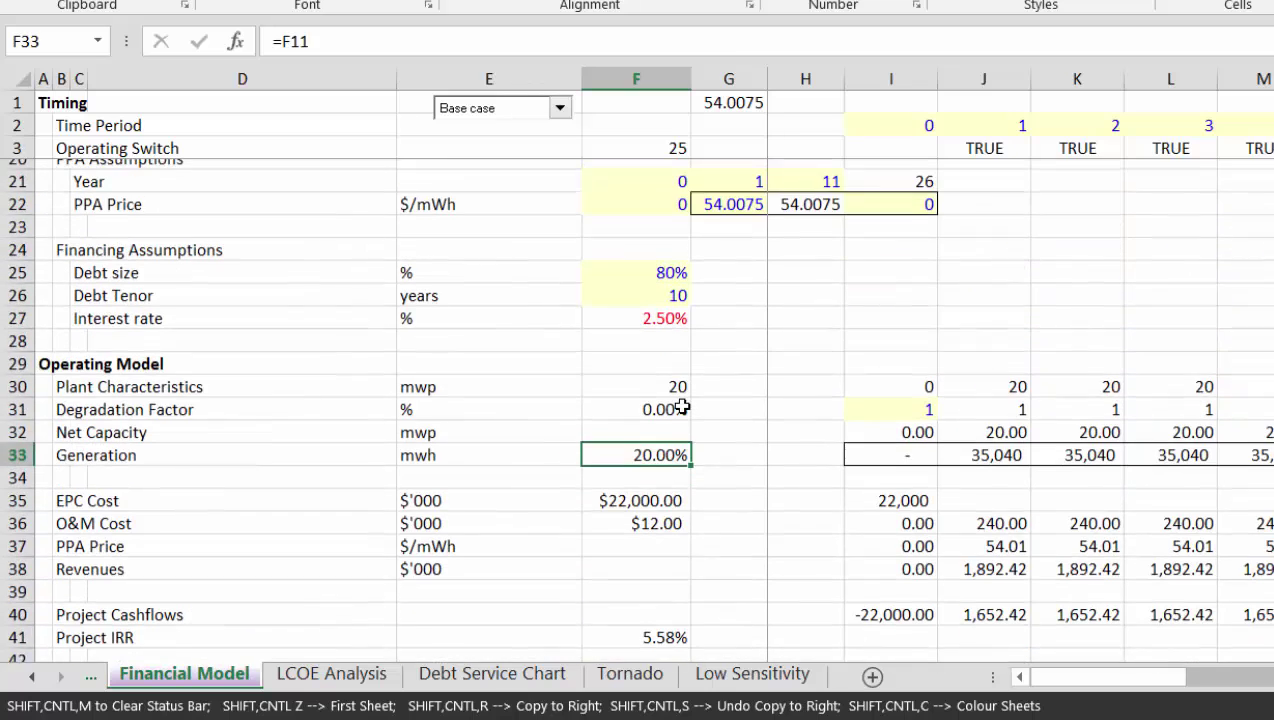
pyautogui.press('Up')
pyautogui.press('Up')
pyautogui.press('Up')
pyautogui.press('Up')
pyautogui.press('Up')
pyautogui.press('Up')
pyautogui.press('Up')
pyautogui.press('Up')
pyautogui.press('Up')
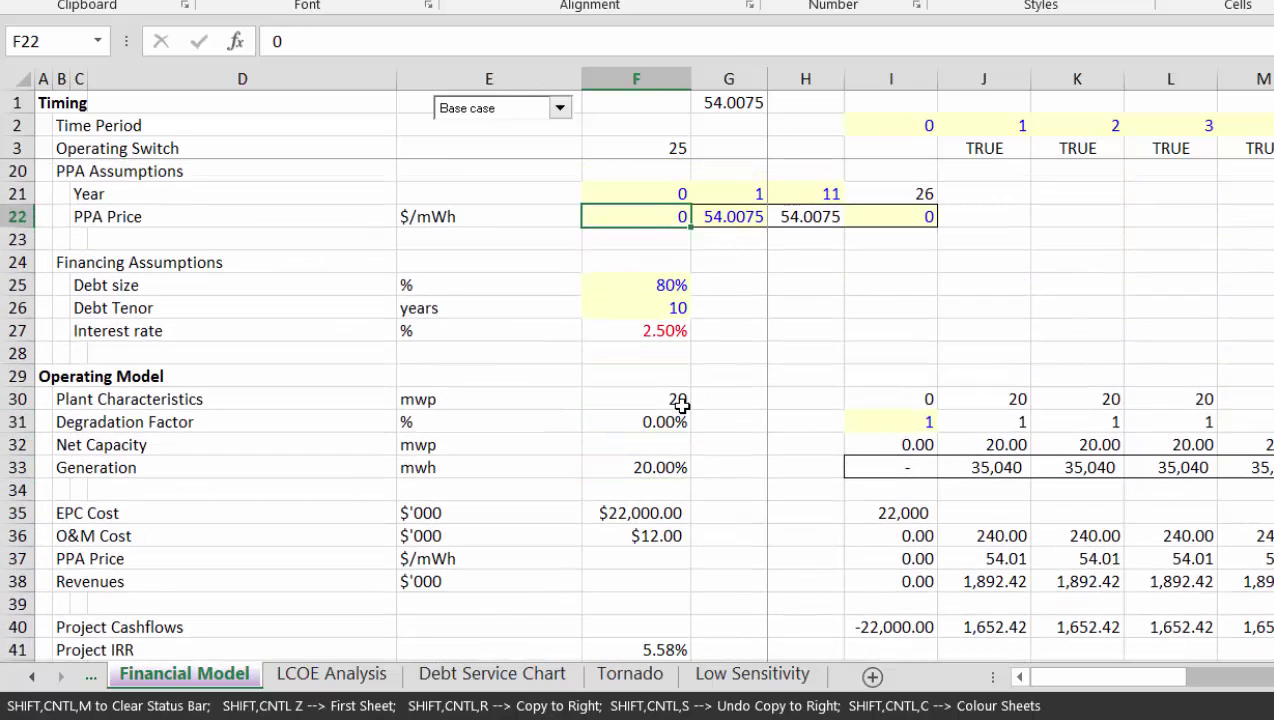
pyautogui.press('Right')
pyautogui.hotkey('shift', 'Right')
pyautogui.hotkey('shift', 'Right')
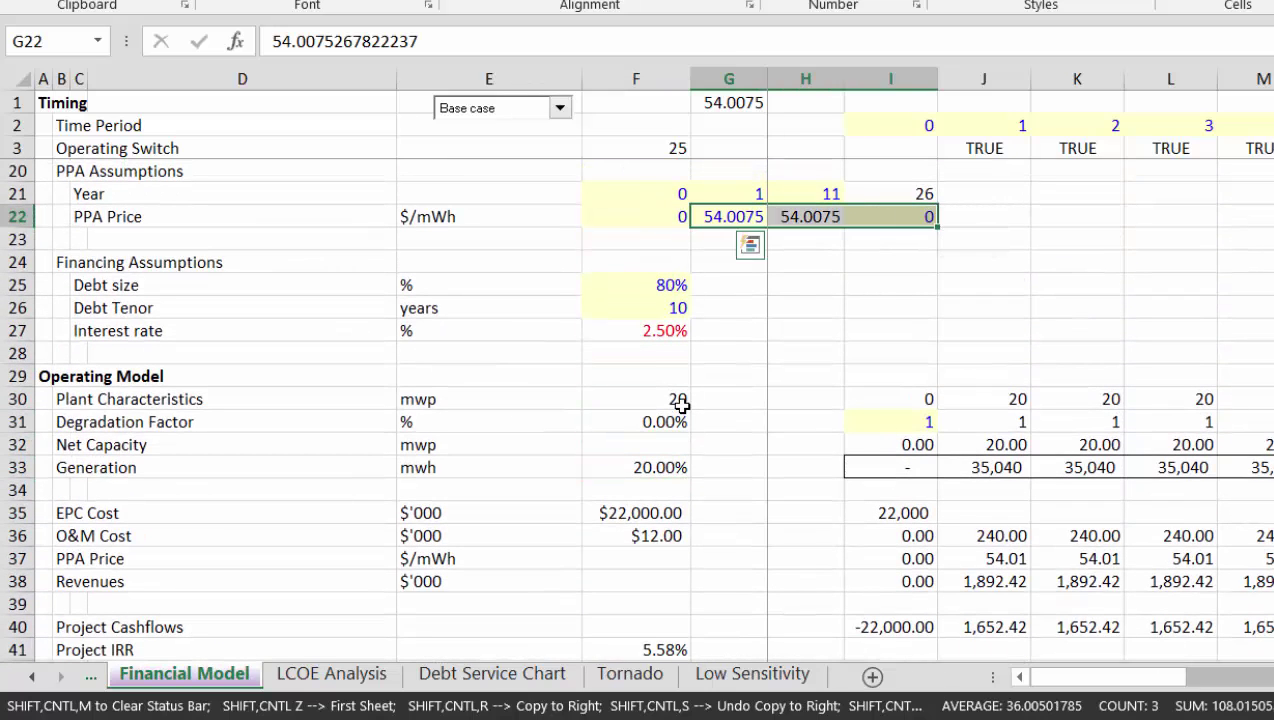
pyautogui.hotkey('ctrl', 'shift', '1')
pyautogui.press('Left')
pyautogui.press('Left')
pyautogui.press('Right')
# Review the LCOE calculations to confirm all three methods read 54.01
pyautogui.press('pagedown')
pyautogui.press('pagedown')
pyautogui.press('pagedown')
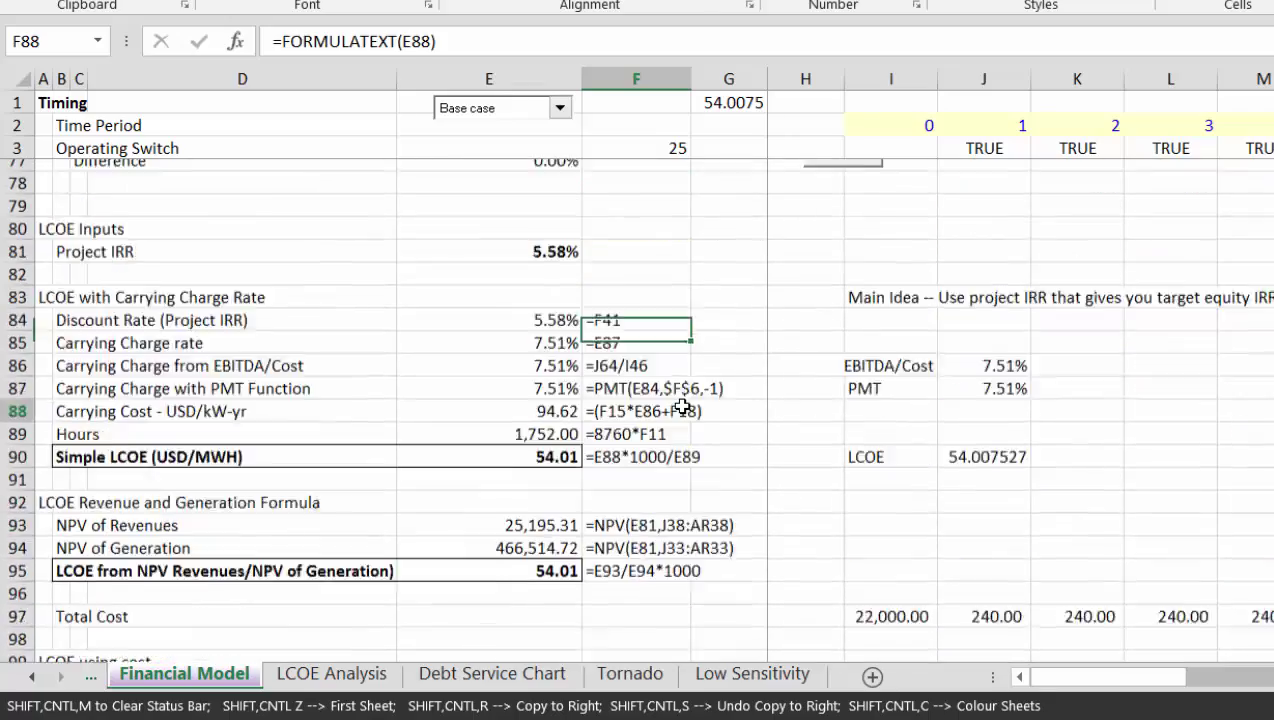
pyautogui.press('pageup')
pyautogui.press('Down')
pyautogui.press('Down')
pyautogui.hotkey('ctrl', 'Down')
pyautogui.hotkey('ctrl', 'Down')
pyautogui.hotkey('ctrl', 'Down')
pyautogui.hotkey('ctrl', 'Down')
pyautogui.press('Down')
pyautogui.press('Down')
pyautogui.press('Down')
pyautogui.press('Down')
pyautogui.press('Down')
pyautogui.press('Down')
pyautogui.press('Down')
pyautogui.press('Down')
pyautogui.press('Down')
pyautogui.press('Down')
pyautogui.press('Down')
pyautogui.press('Down')
pyautogui.press('Down')
pyautogui.press('Down')
pyautogui.press('Down')
pyautogui.press('Down')
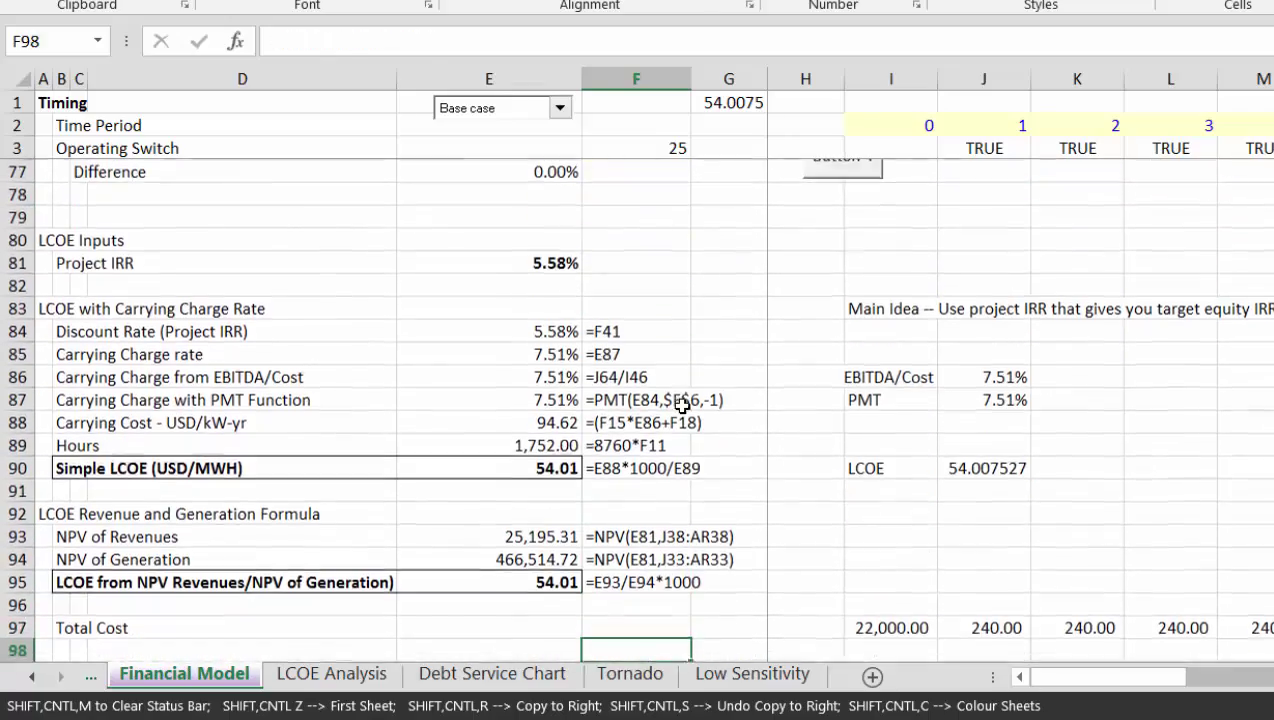
pyautogui.press('Down')
pyautogui.press('Down')
pyautogui.press('Down')
pyautogui.press('Down')
pyautogui.press('Down')
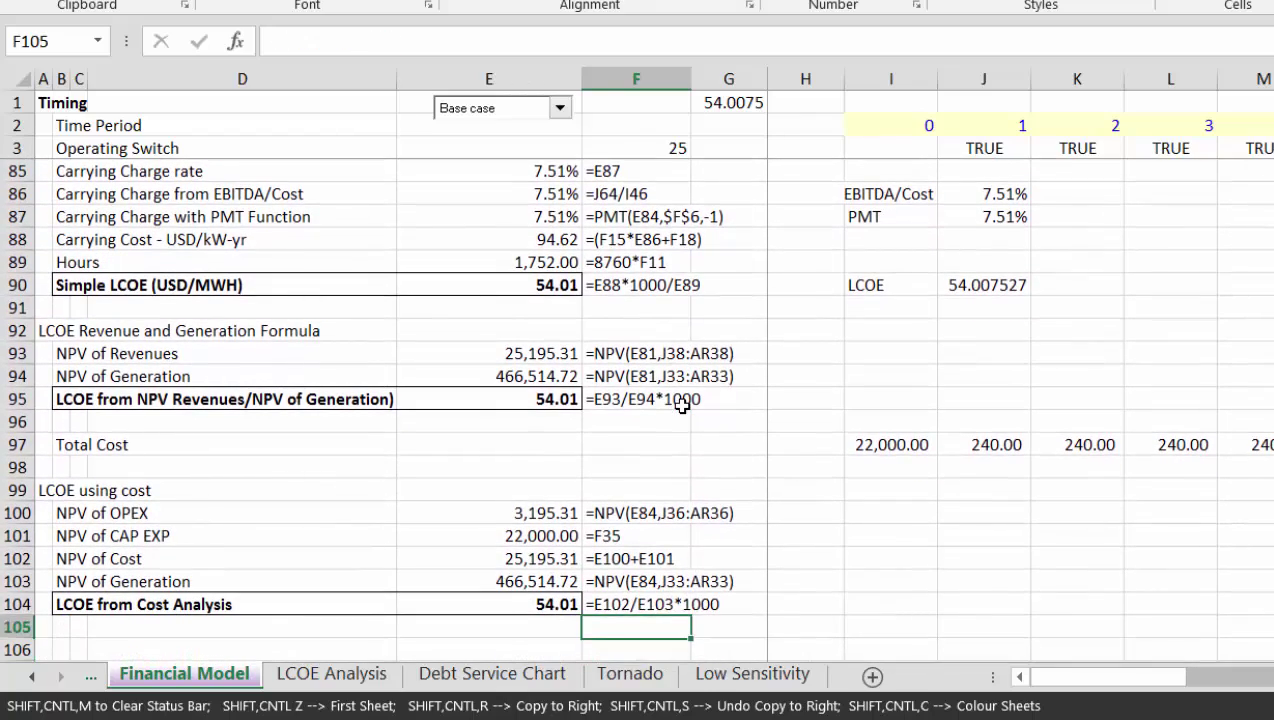
pyautogui.press('Up')
pyautogui.press('Left')
pyautogui.press('Up')
pyautogui.press('Up')
pyautogui.press('Up')
pyautogui.press('Up')
pyautogui.press('Up')
pyautogui.press('Up')
pyautogui.press('Up')
pyautogui.press('Up')
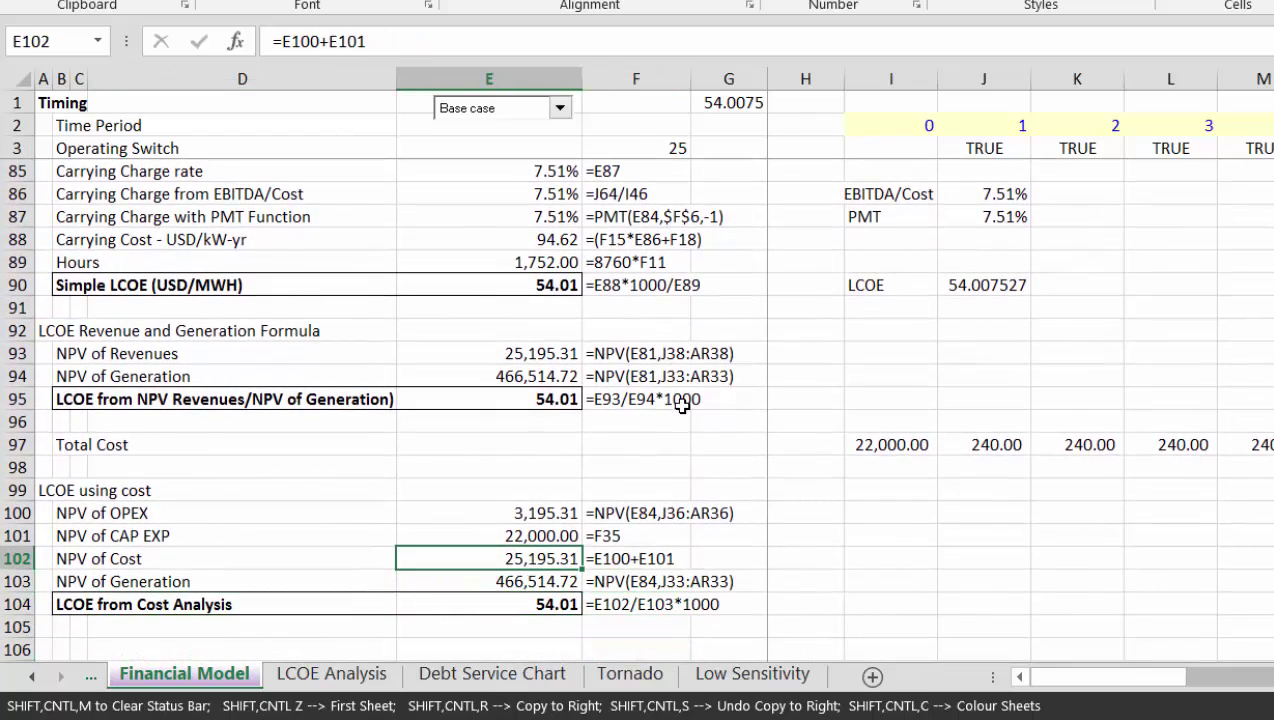
pyautogui.press('Up')
pyautogui.press('Up')
pyautogui.press('Up')
pyautogui.press('Up')
pyautogui.press('Up')
pyautogui.press('Up')
pyautogui.press('Up')
pyautogui.press('Up')
pyautogui.press('Up')
pyautogui.press('Up')
pyautogui.press('Up')
pyautogui.press('Up')
pyautogui.press('Up')
pyautogui.press('Up')
pyautogui.press('Up')
pyautogui.press('Up')
pyautogui.press('Up')
pyautogui.press('Up')
pyautogui.press('Up')
pyautogui.press('Down')
pyautogui.press('Down')
pyautogui.press('Down')
pyautogui.press('Down')
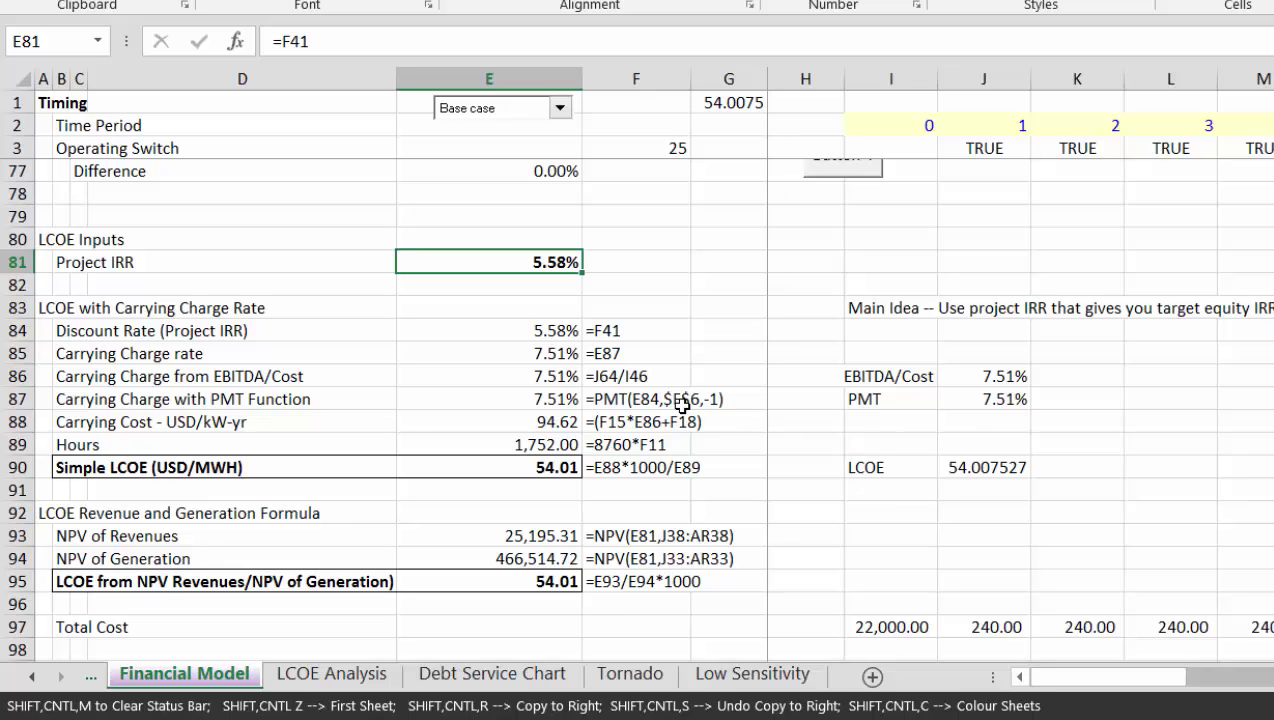
# Set the debt tenor to 25 years
pyautogui.press('pageup')
pyautogui.press('pageup')
pyautogui.press('pageup')
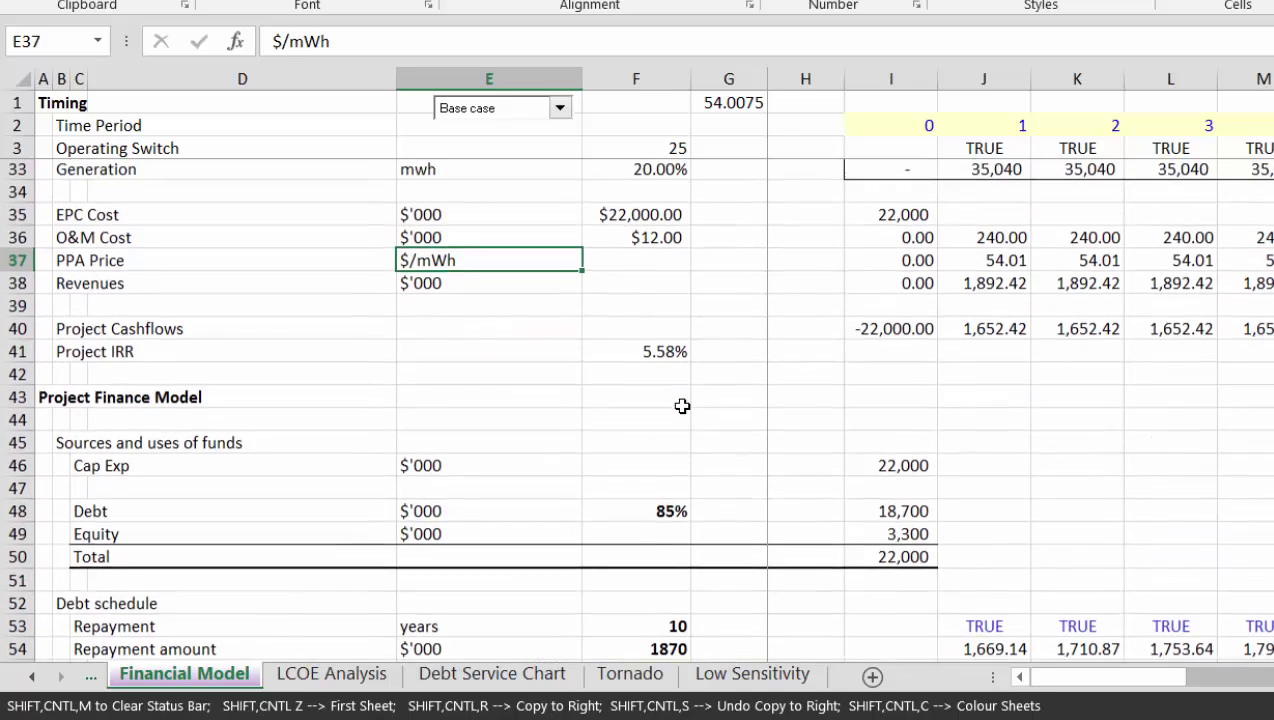
pyautogui.press('Down')
pyautogui.press('Down')
pyautogui.press('Down')
pyautogui.press('Down')
pyautogui.press('Down')
pyautogui.press('Down')
pyautogui.press('Down')
pyautogui.press('Down')
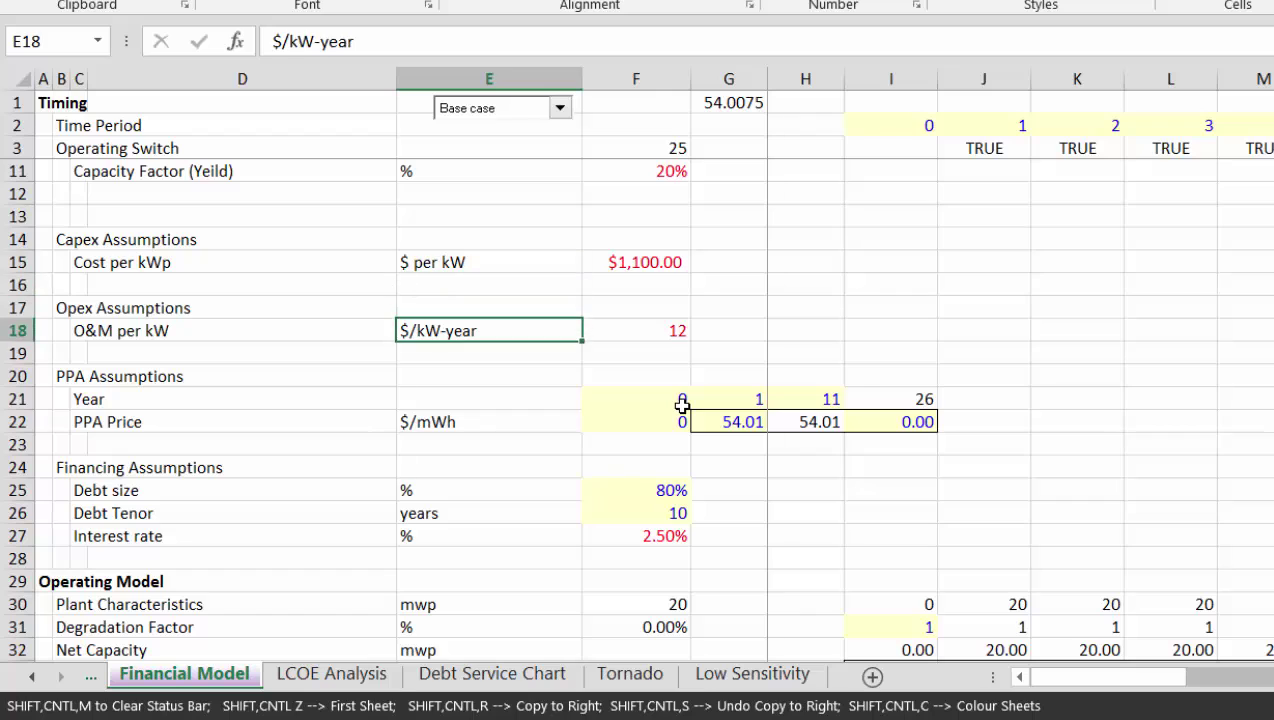
pyautogui.press('Down')
pyautogui.press('Down')
pyautogui.press('Down')
pyautogui.press('Right')
pyautogui.write('25')
pyautogui.press('Return')
pyautogui.press('Up')
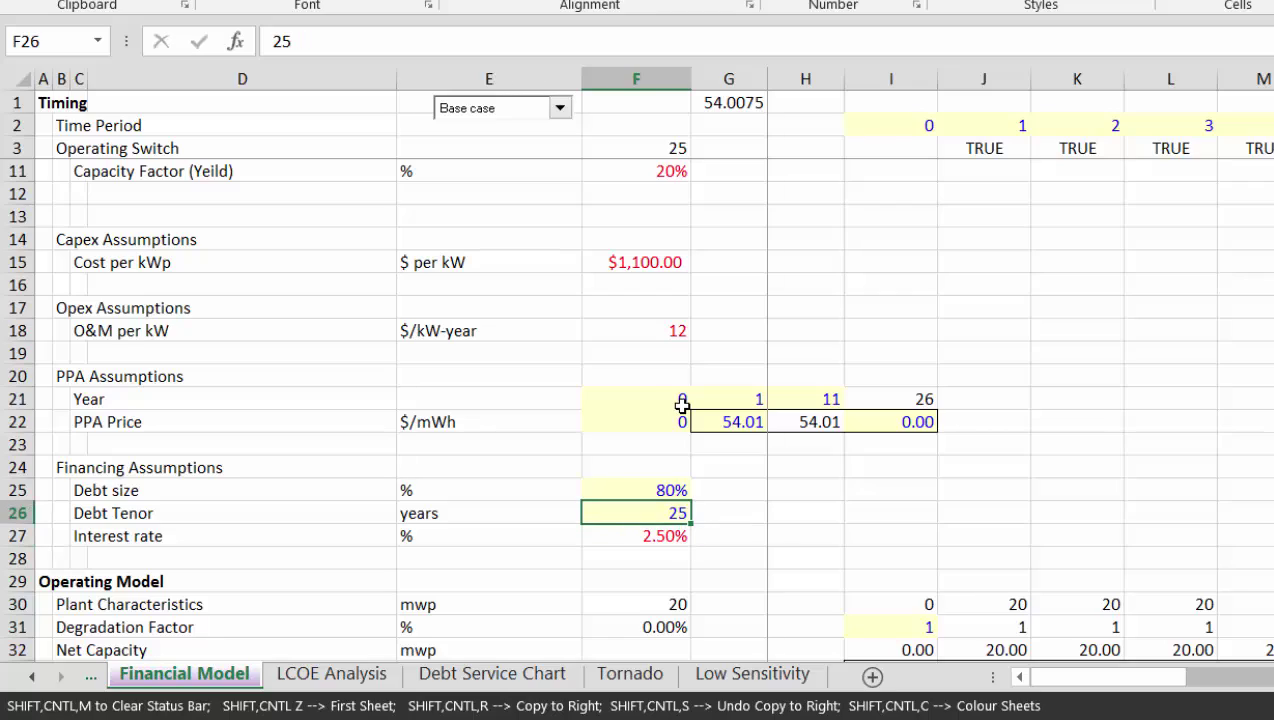
# Re-solve the PPA price for the 8% target equity IRR
pyautogui.hotkey('ctrl', 'Down')
pyautogui.hotkey('ctrl', 'Down')
pyautogui.hotkey('ctrl', 'Down')
pyautogui.hotkey('ctrl', 'Down')
pyautogui.hotkey('ctrl', 'Down')
pyautogui.hotkey('ctrl', 'Down')
pyautogui.hotkey('ctrl', 'Down')
pyautogui.hotkey('ctrl', 'Down')
pyautogui.hotkey('ctrl', 'Down')
pyautogui.hotkey('ctrl', 'Up')
pyautogui.hotkey('ctrl', 'Up')
pyautogui.hotkey('ctrl', 'Up')
pyautogui.hotkey('ctrl', 'Up')
pyautogui.press('Down')
pyautogui.press('Down')
pyautogui.press('Down')
pyautogui.press('Down')
pyautogui.press('Down')
pyautogui.press('Down')
pyautogui.press('Down')
pyautogui.press('Down')
pyautogui.press('Down')
pyautogui.press('Down')
pyautogui.press('Down')
pyautogui.press('Down')
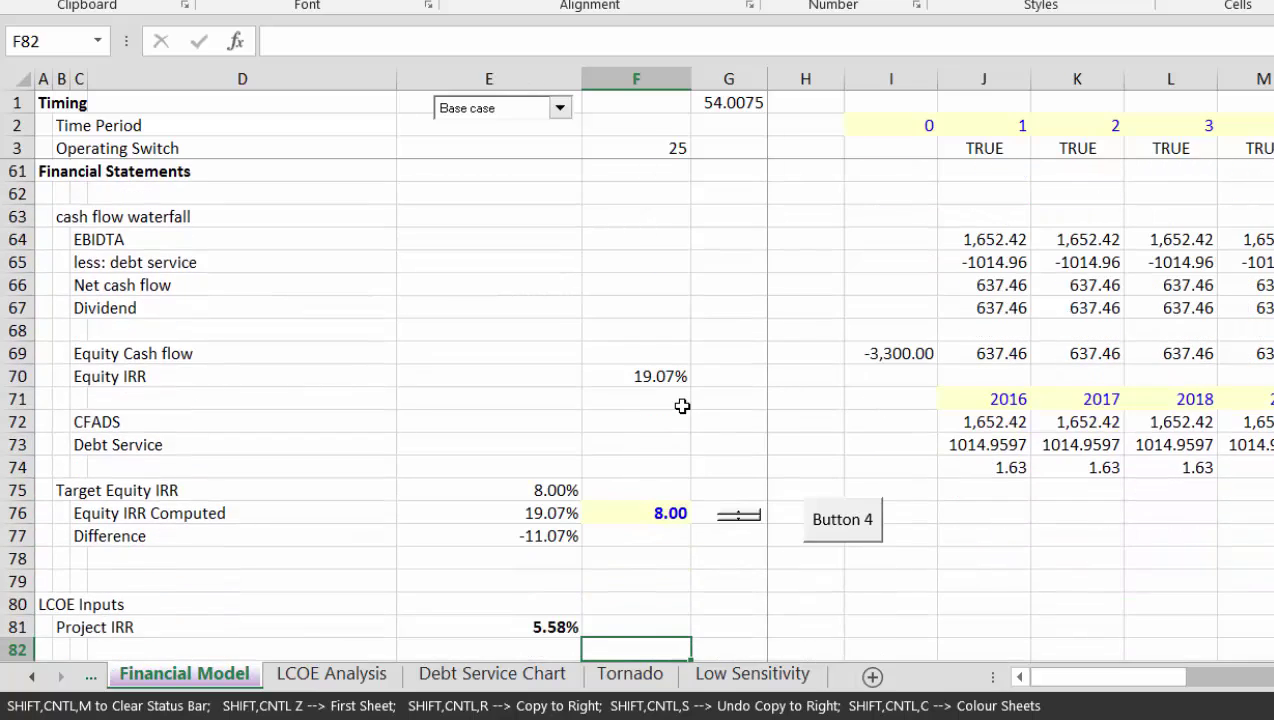
pyautogui.click(830, 524)
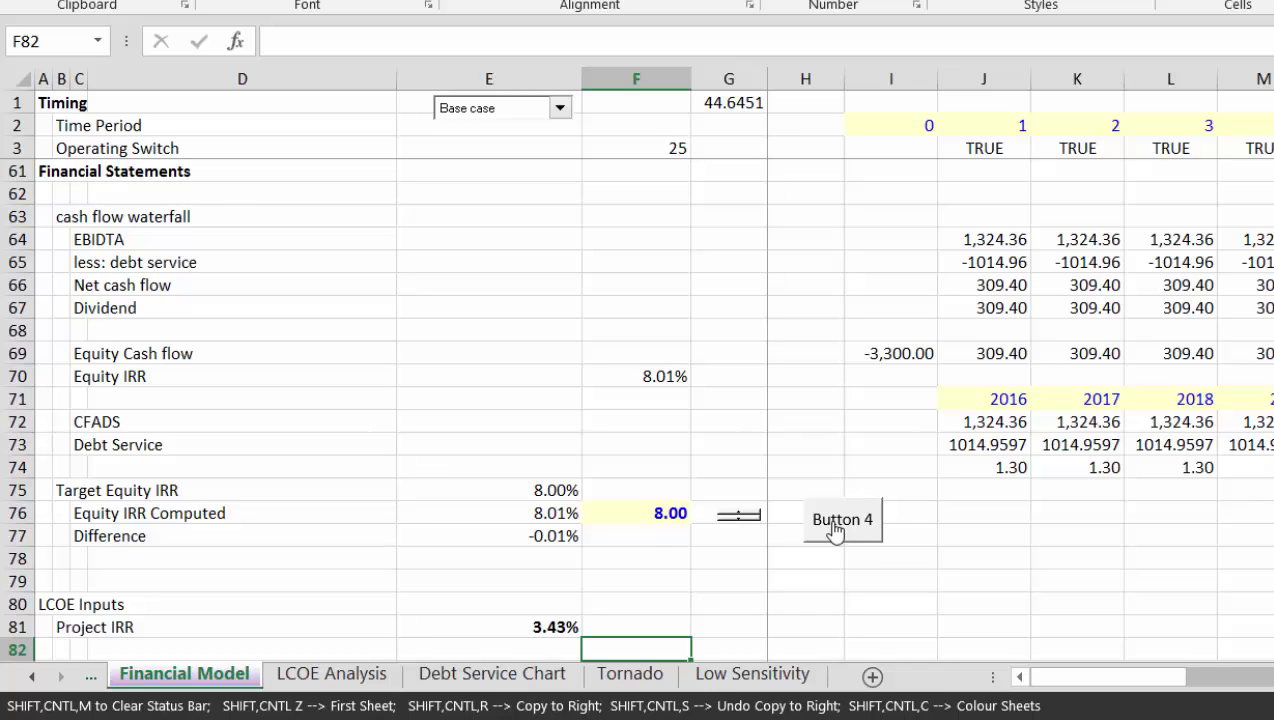
pyautogui.press('Down')
pyautogui.press('Down')
pyautogui.press('Down')
pyautogui.press('Down')
pyautogui.press('Down')
pyautogui.press('Down')
pyautogui.press('Up')
pyautogui.press('Up')
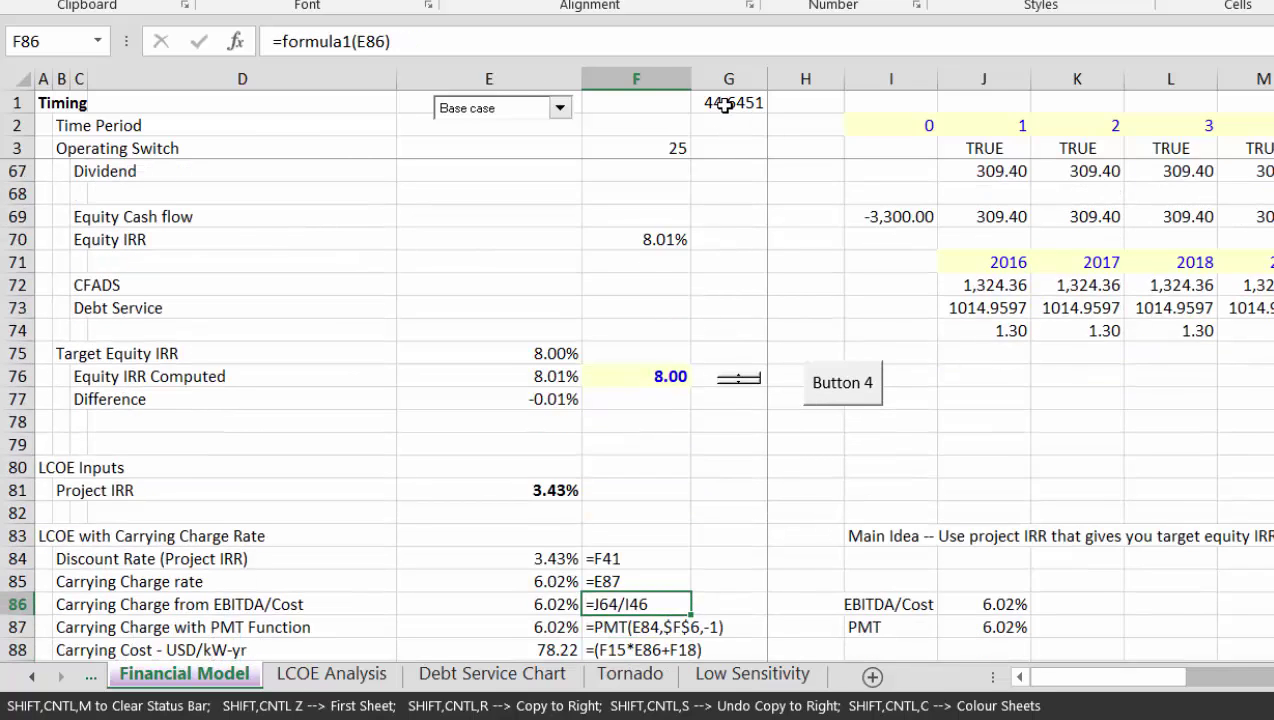
# Show the G1 price (44.65) with two decimals and label it PPA in F1
pyautogui.click(725, 105)
pyautogui.hotkey('ctrl', 'shift', '1')
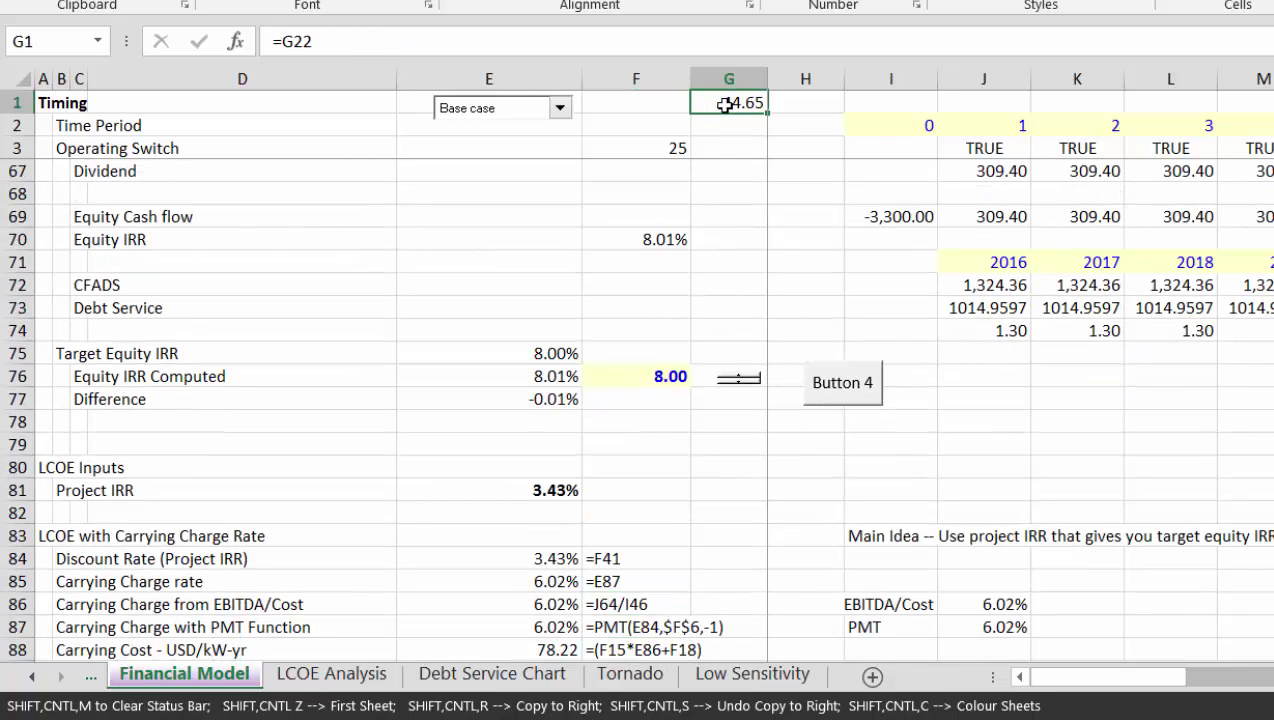
pyautogui.press('Down')
pyautogui.press('Down')
pyautogui.press('Up')
pyautogui.press('Up')
pyautogui.press('Left')
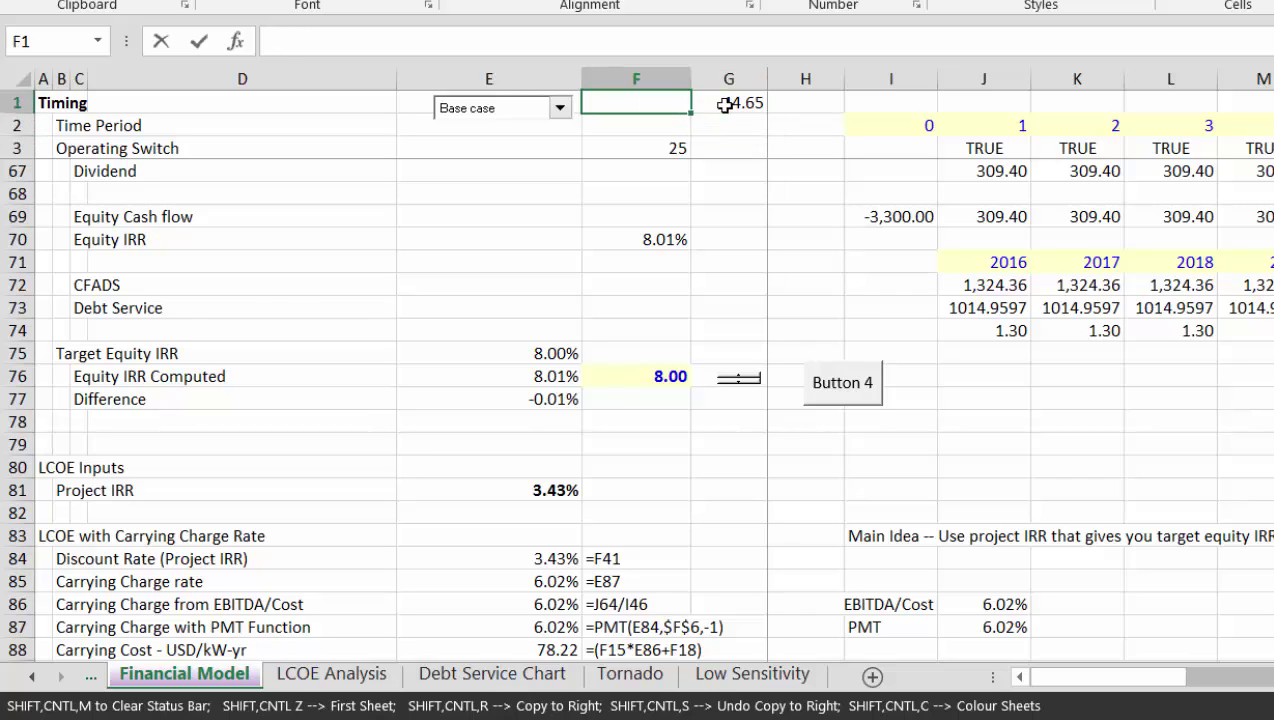
pyautogui.write('ppa')
pyautogui.write('PA')
pyautogui.press('Return')
pyautogui.press('Up')
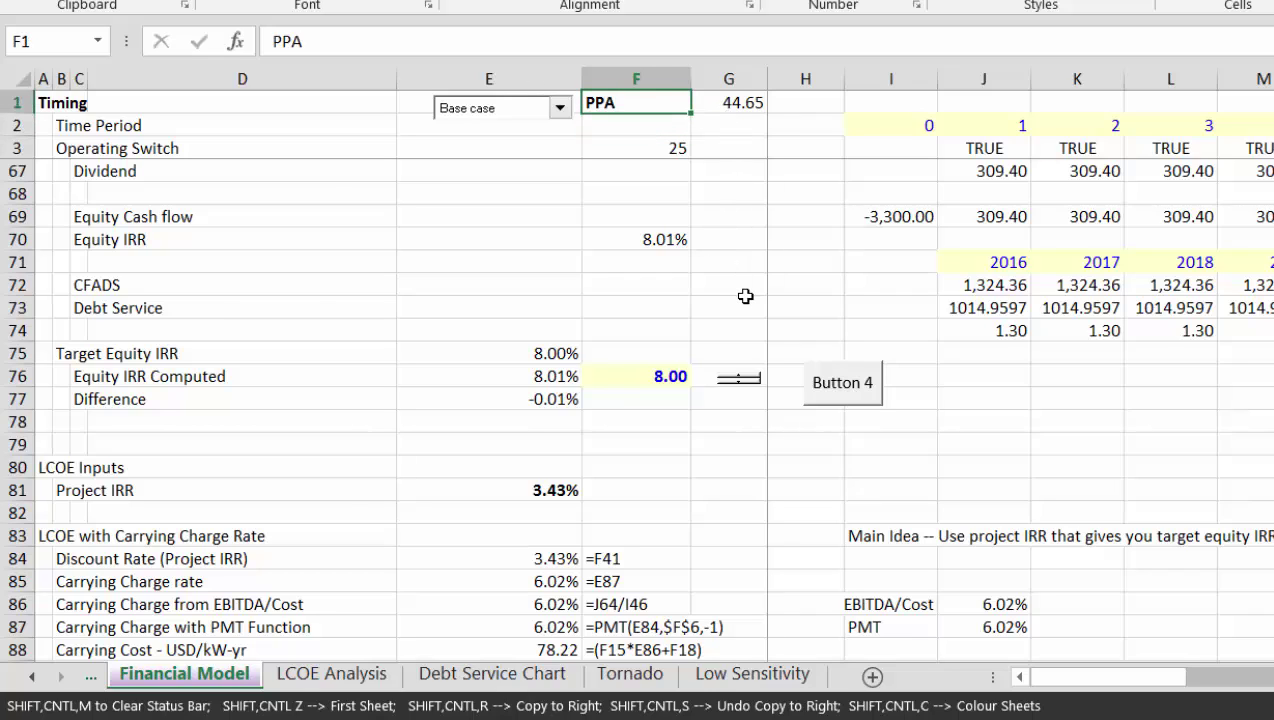
pyautogui.click(745, 296)
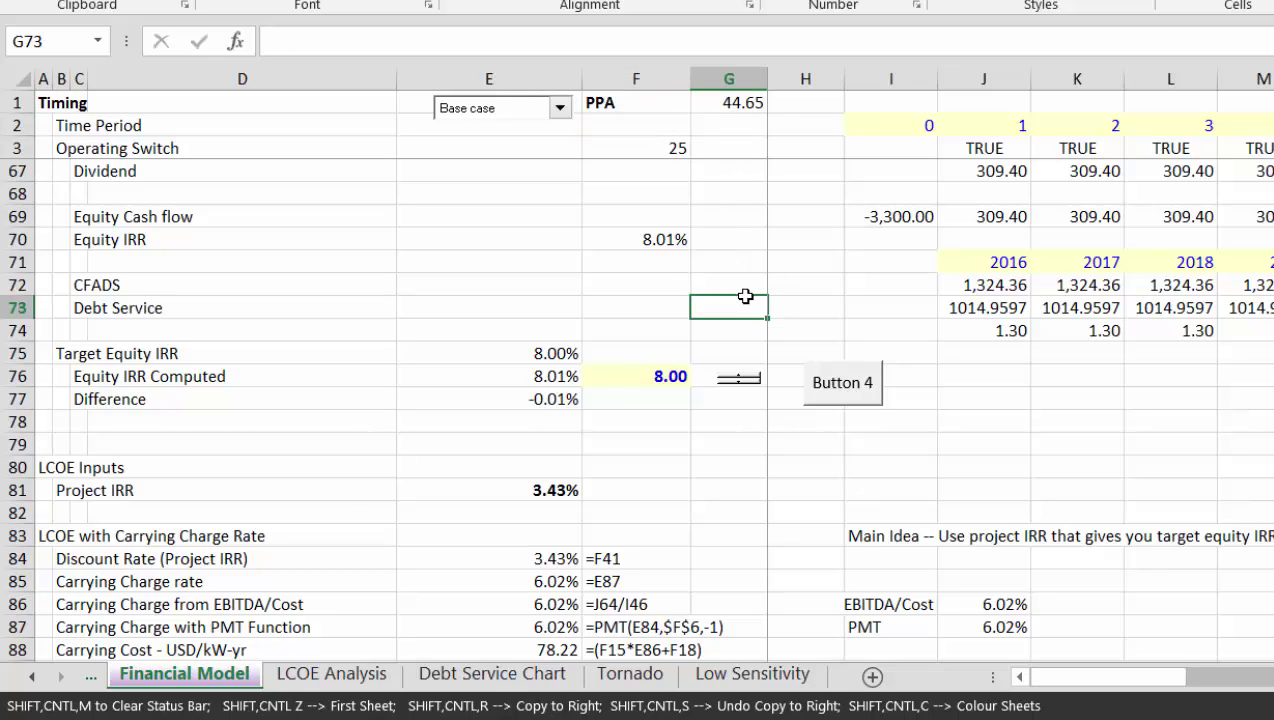
# Inspect the carrying charge rate formulas in the LCOE section
pyautogui.scroll(-7, 745, 296)
pyautogui.click(745, 296)
pyautogui.scroll(6, 745, 296)
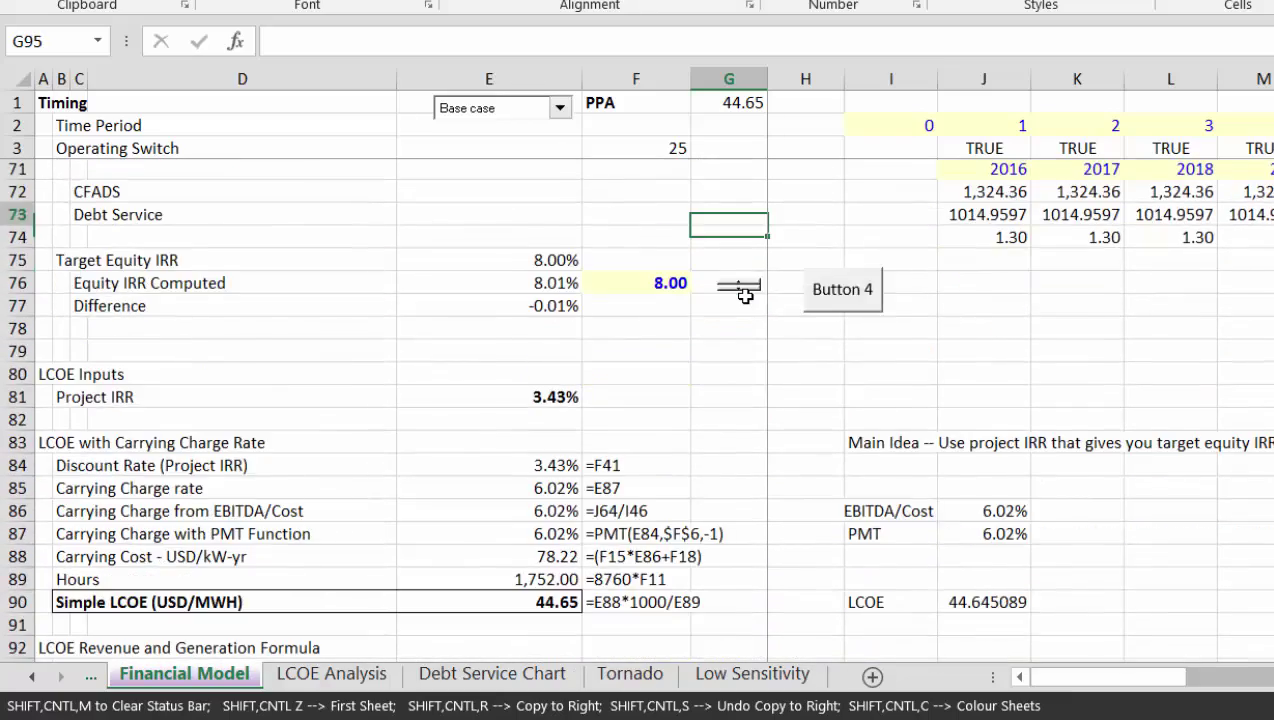
pyautogui.scroll(-6, 745, 296)
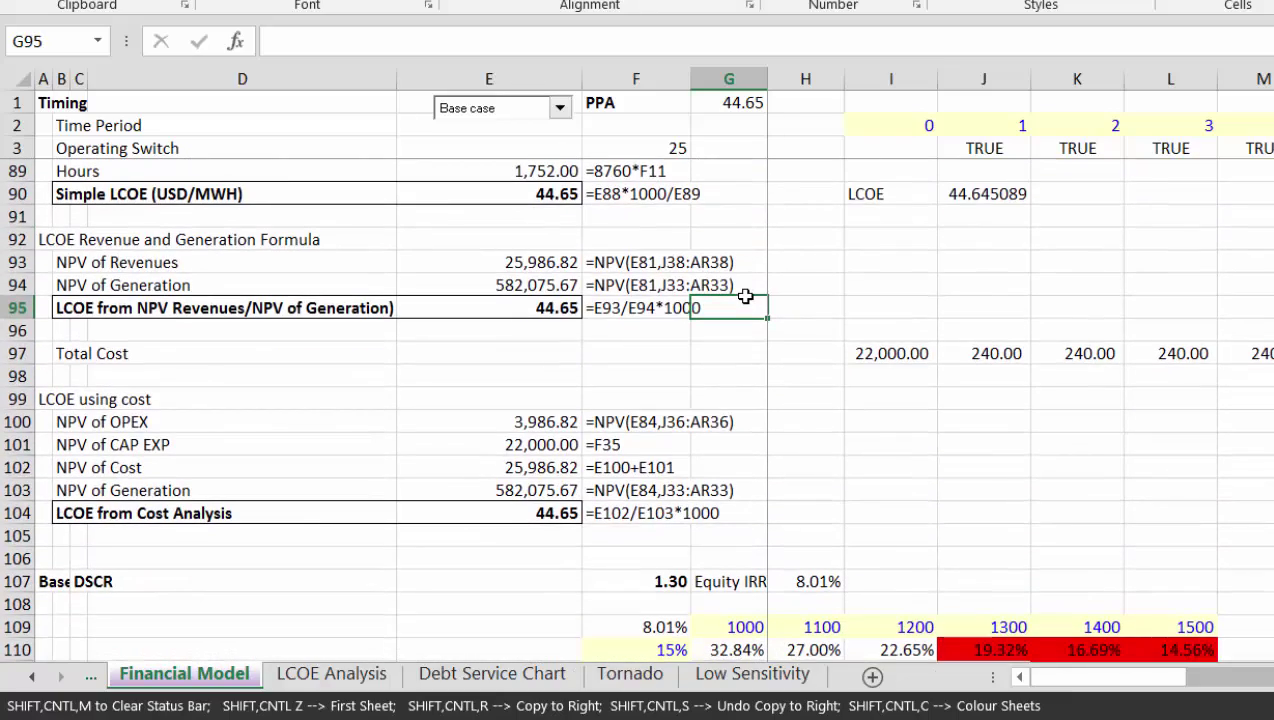
pyautogui.press('Up')
pyautogui.press('Up')
pyautogui.press('Up')
pyautogui.press('Up')
pyautogui.press('Up')
pyautogui.press('Up')
pyautogui.press('Up')
pyautogui.press('Up')
pyautogui.press('Up')
pyautogui.press('Up')
pyautogui.press('Up')
pyautogui.press('Up')
pyautogui.press('Up')
pyautogui.press('Up')
pyautogui.press('Up')
pyautogui.press('Down')
pyautogui.press('Down')
pyautogui.press('Down')
pyautogui.press('Down')
pyautogui.press('Down')
pyautogui.press('Down')
pyautogui.press('Left')
pyautogui.press('Left')
pyautogui.press('Left')
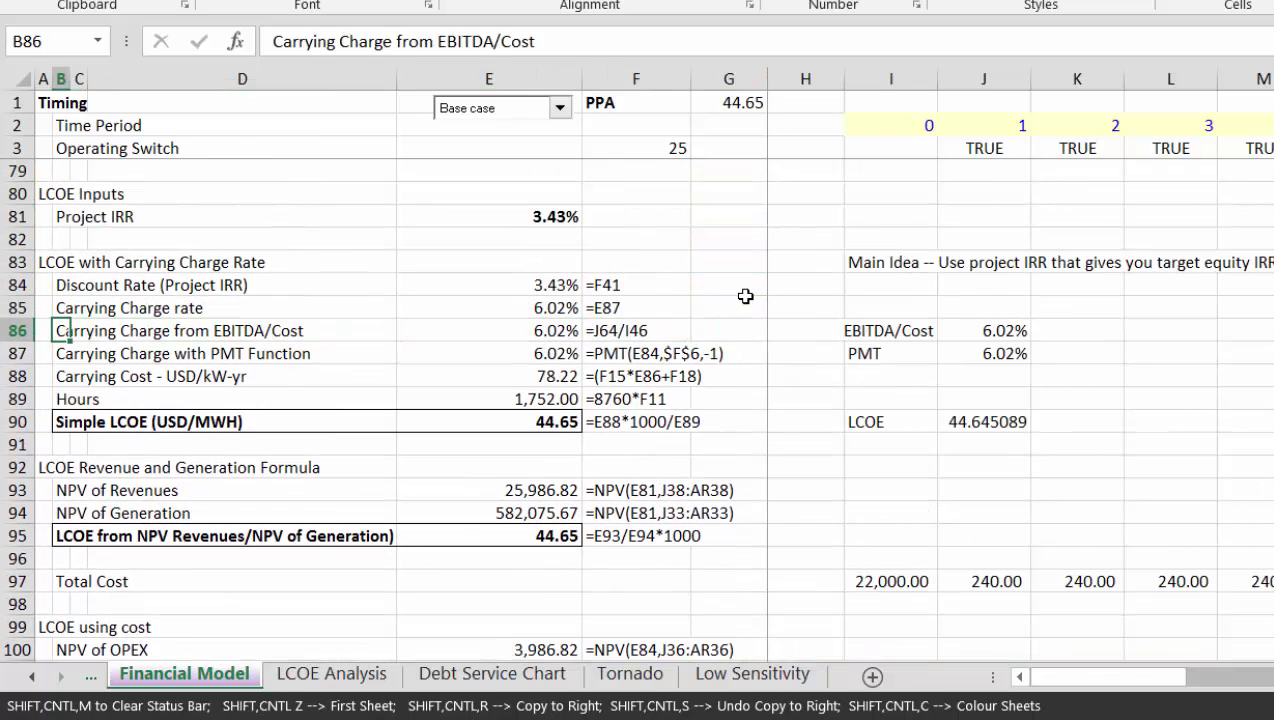
pyautogui.press('Right')
pyautogui.press('Right')
pyautogui.press('Right')
pyautogui.press('Down')
pyautogui.press('Up')
pyautogui.press('Up')
pyautogui.press('Down')
pyautogui.press('Up')
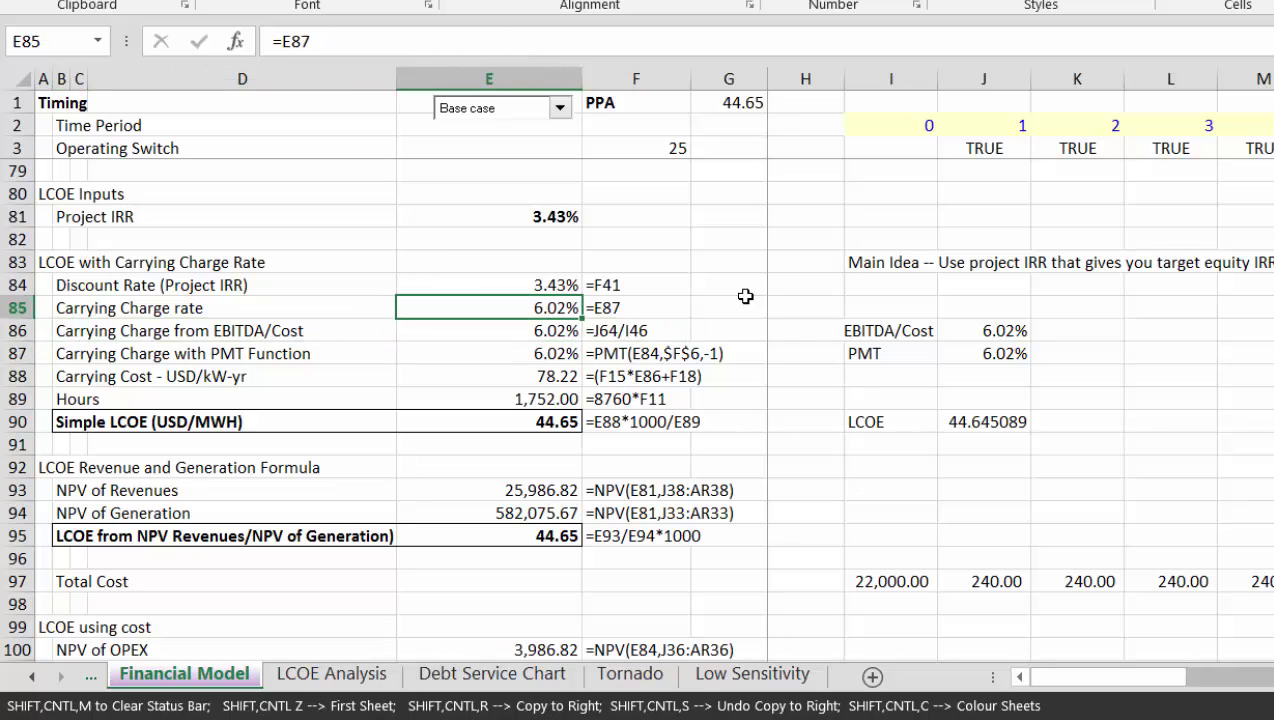
# Switch to the LCOE Analysis sheet and check Solar 1's LCOE of 44.61 USD/MWh
pyautogui.hotkey('ctrl', 'pagedown')
pyautogui.press('Down')
pyautogui.press('Up')
pyautogui.press('Down')
pyautogui.press('Down')
pyautogui.press('Down')
pyautogui.press('Down')
pyautogui.press('Down')
pyautogui.press('Left')
pyautogui.press('Left')
pyautogui.press('Down')
pyautogui.press('Down')
pyautogui.press('Down')
pyautogui.press('Down')
pyautogui.press('Down')
pyautogui.press('Down')
pyautogui.press('Right')
pyautogui.press('Right')
pyautogui.press('Right')
pyautogui.press('Right')
pyautogui.press('Right')
pyautogui.press('Right')
pyautogui.press('Left')
pyautogui.press('Left')
pyautogui.press('Left')
pyautogui.press('Left')
pyautogui.press('Left')
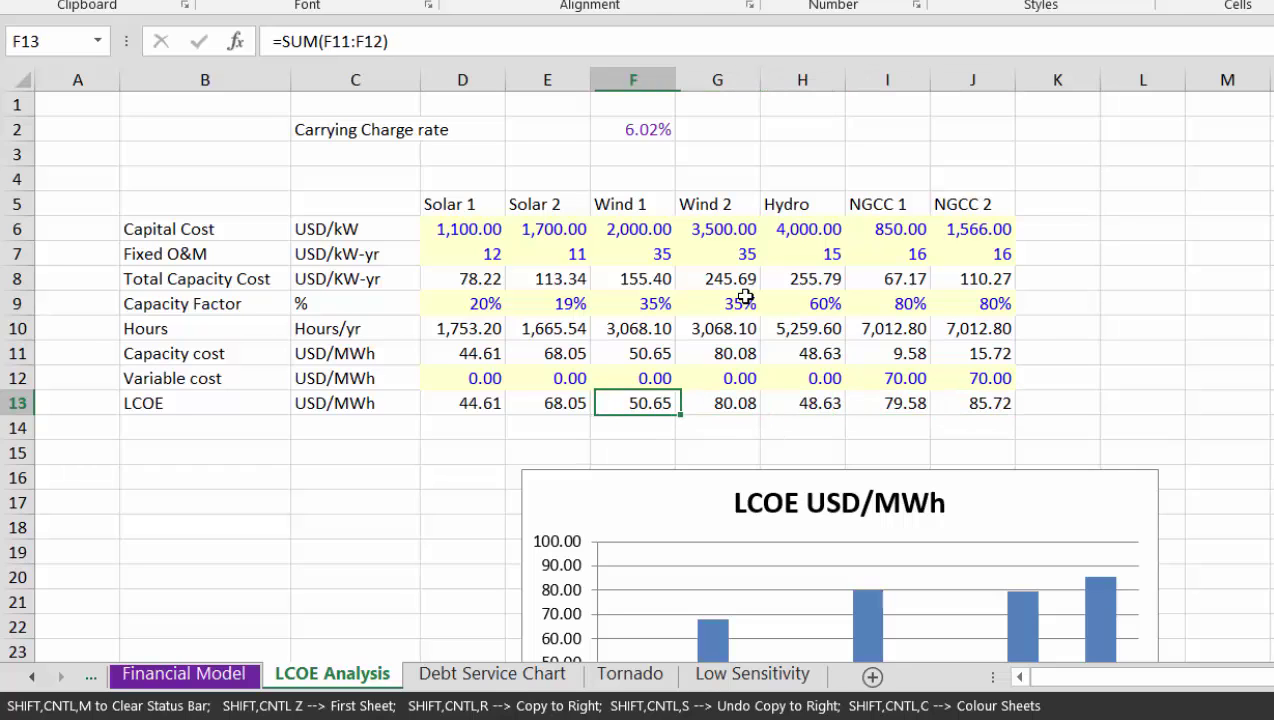
pyautogui.press('Right')
pyautogui.press('Right')
pyautogui.press('Right')
pyautogui.press('Left')
pyautogui.press('Left')
pyautogui.press('Left')
pyautogui.press('Right')
pyautogui.press('Up')
pyautogui.press('Up')
pyautogui.press('Up')
pyautogui.press('Up')
pyautogui.press('Up')
pyautogui.press('Up')
pyautogui.press('Up')
pyautogui.press('Left')
pyautogui.press('Right')
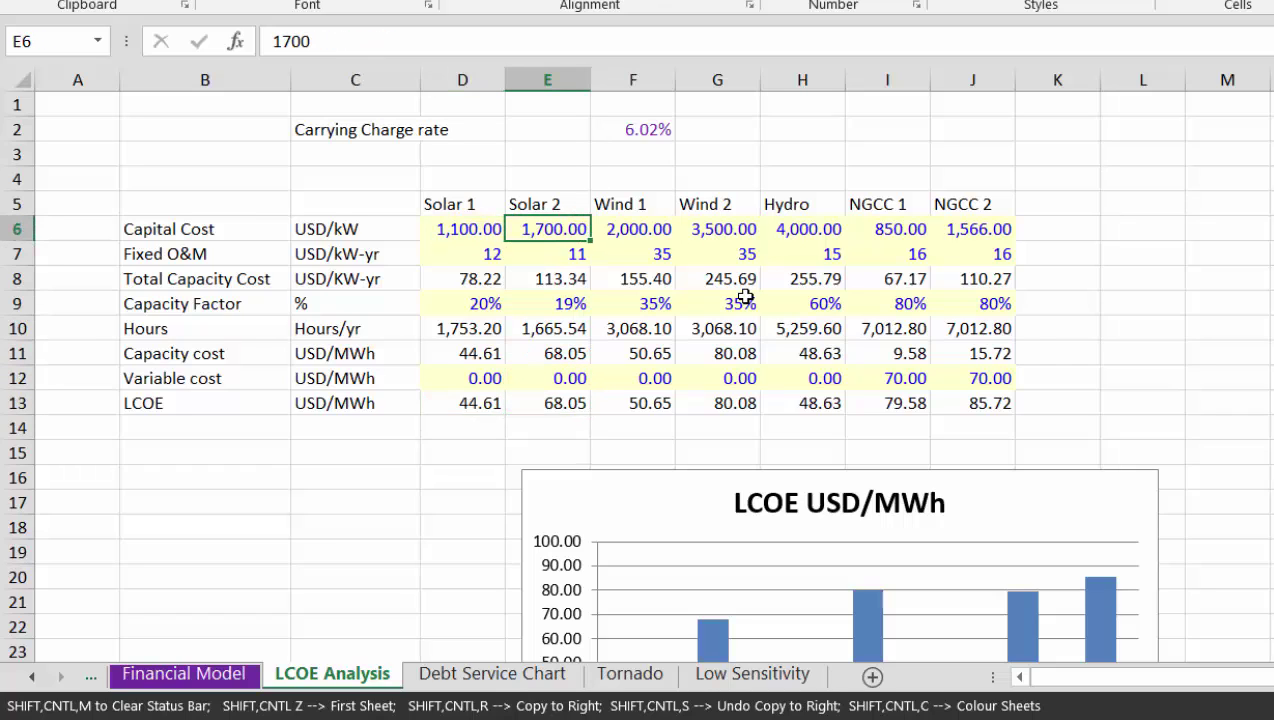
pyautogui.press('Right')
pyautogui.press('Right')
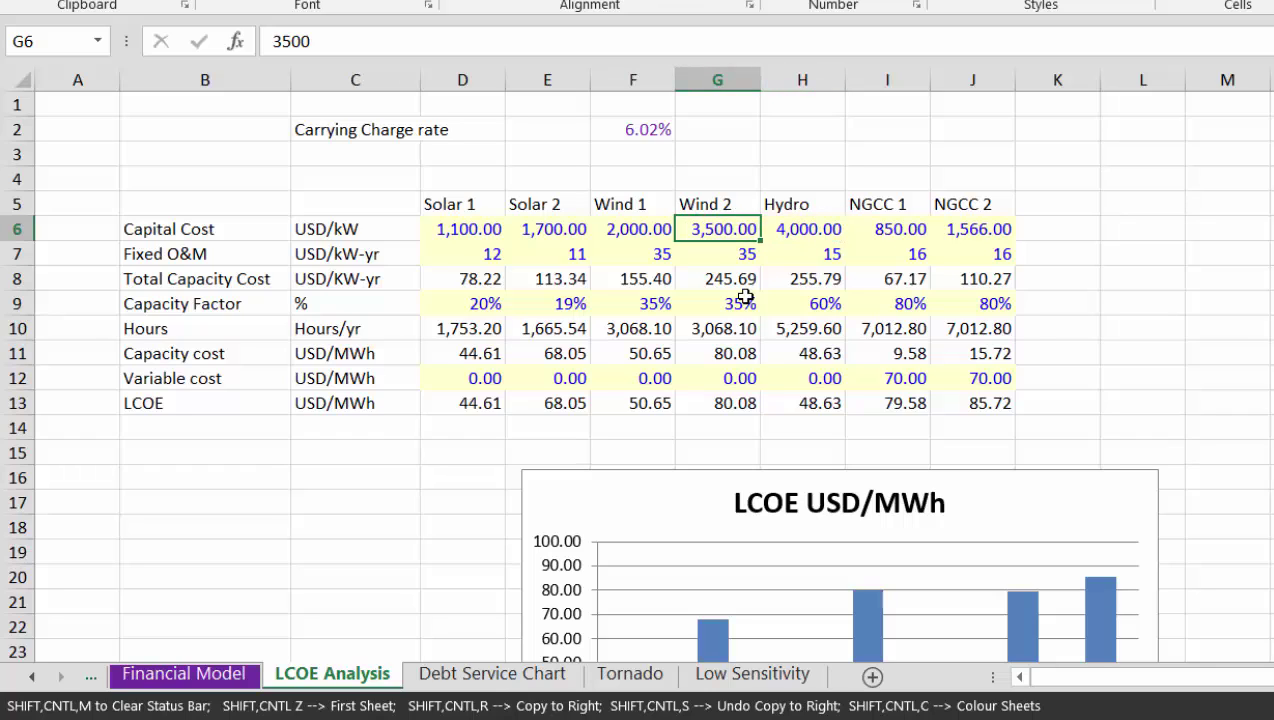
pyautogui.press('Right')
pyautogui.press('Right')
pyautogui.press('Right')
pyautogui.press('Left')
pyautogui.press('Down')
pyautogui.press('Down')
pyautogui.press('Down')
pyautogui.press('Down')
pyautogui.press('Down')
pyautogui.press('Down')
pyautogui.press('Down')
pyautogui.press('Down')
pyautogui.press('Up')
pyautogui.press('Left')
pyautogui.press('Left')
pyautogui.press('Left')
pyautogui.press('Left')
pyautogui.press('Left')
pyautogui.press('Right')
pyautogui.press('Right')
pyautogui.press('Right')
pyautogui.press('Right')
pyautogui.press('Right')
pyautogui.press('Up')
pyautogui.press('Left')
pyautogui.press('Right')
pyautogui.press('Down')
pyautogui.press('Left')
pyautogui.press('Left')
pyautogui.press('Left')
pyautogui.press('Left')
pyautogui.press('Left')
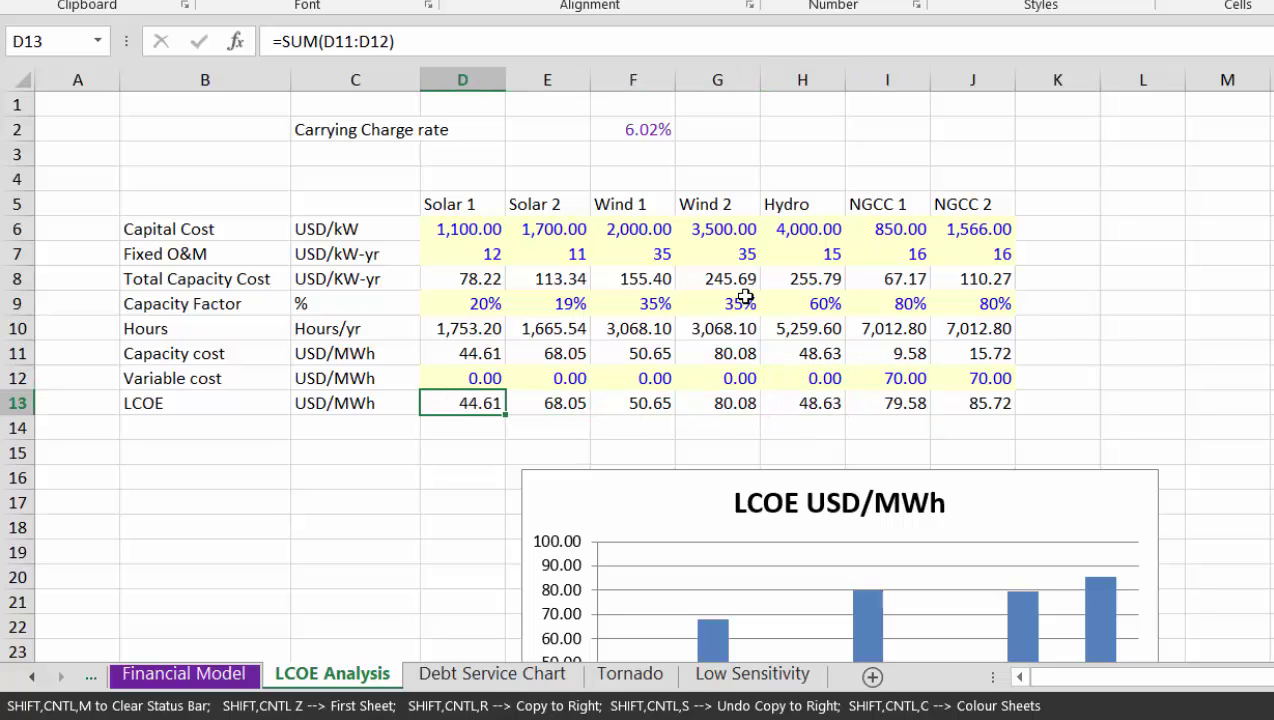
pyautogui.press('Up')
pyautogui.press('Right')
pyautogui.press('Right')
pyautogui.press('Right')
pyautogui.press('Right')
pyautogui.press('Right')
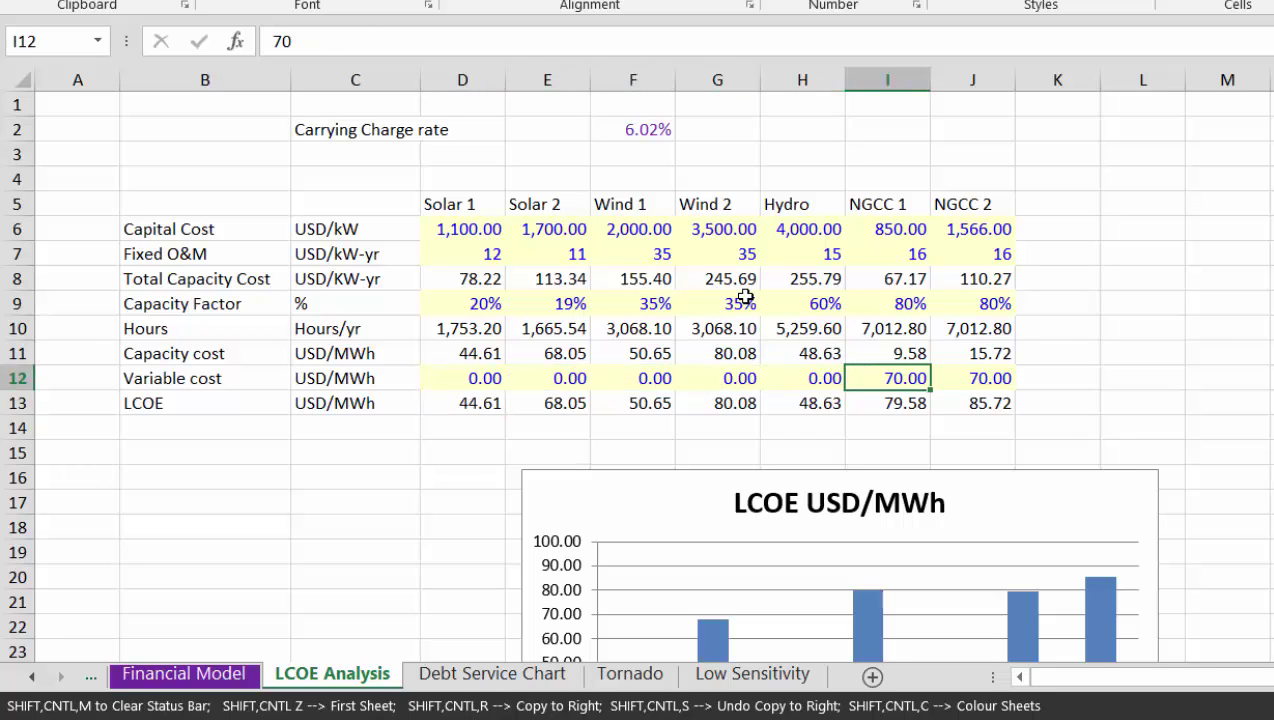
# On the Financial Model sheet, confirm the debt size at 70%
pyautogui.hotkey('ctrl', 'pageup')
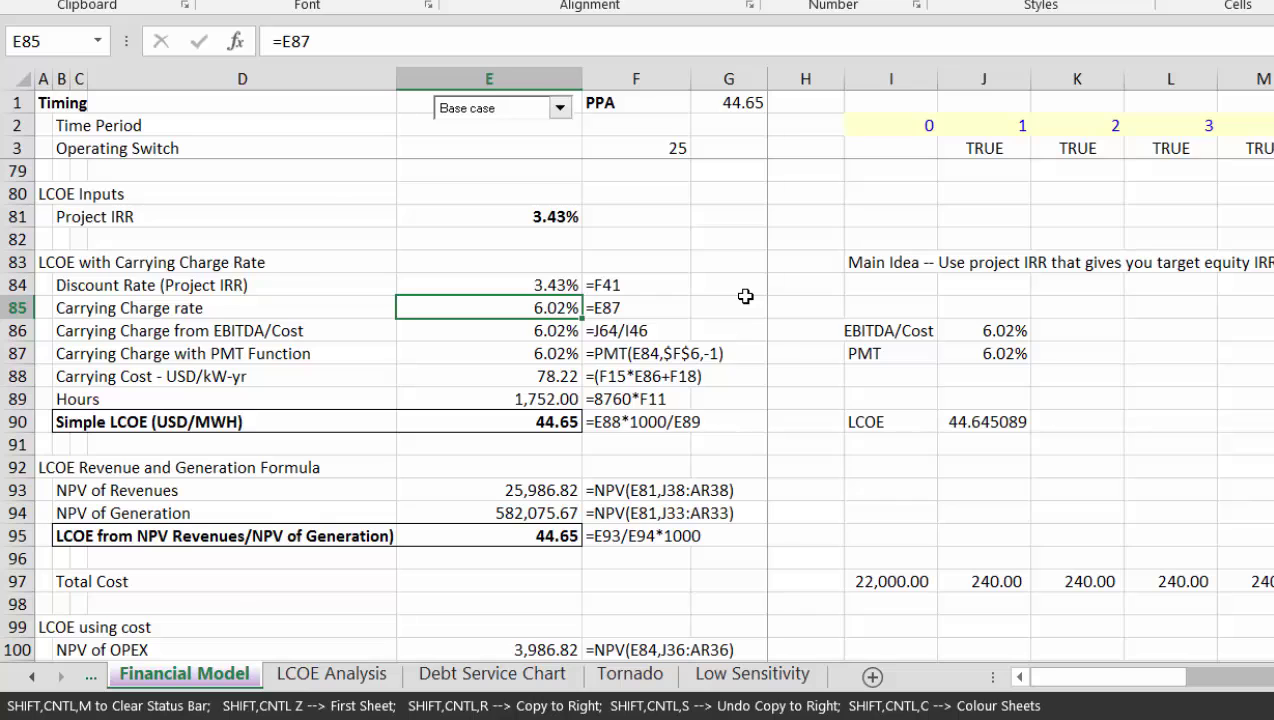
pyautogui.press('pageup')
pyautogui.press('pageup')
pyautogui.press('pageup')
pyautogui.press('Down')
pyautogui.press('Down')
pyautogui.press('Down')
pyautogui.press('Down')
pyautogui.press('Down')
pyautogui.press('Down')
pyautogui.press('Right')
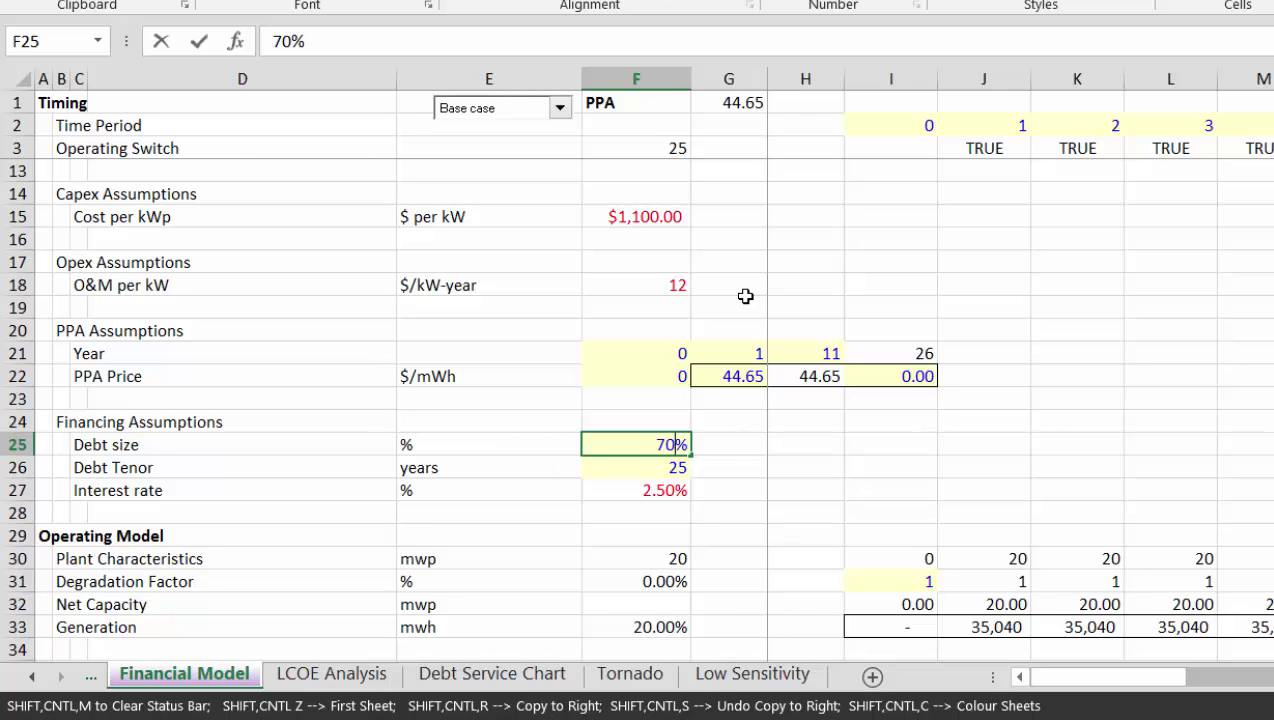
pyautogui.press('Return')
# Link the interest rate in F27 to =Scenarios!H21, the scenario's 10%
pyautogui.press('Down')
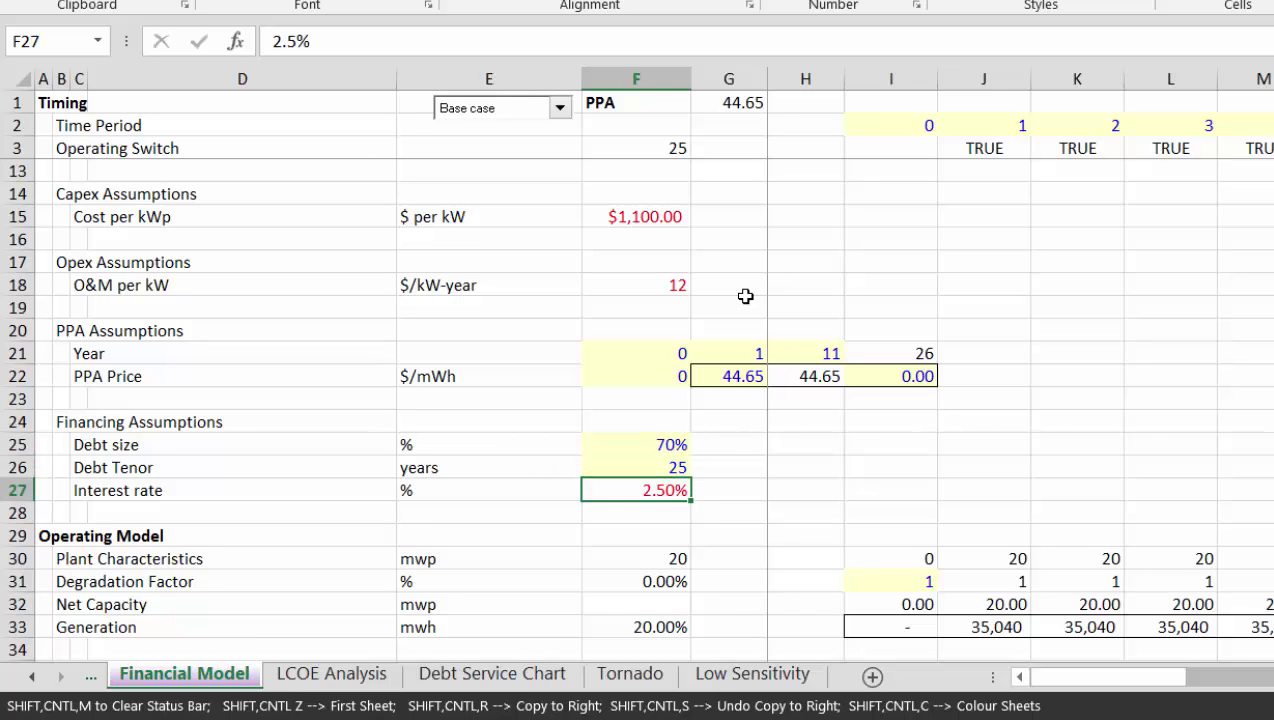
pyautogui.press('Escape')
pyautogui.press('Down')
pyautogui.press('Up')
pyautogui.write('=')
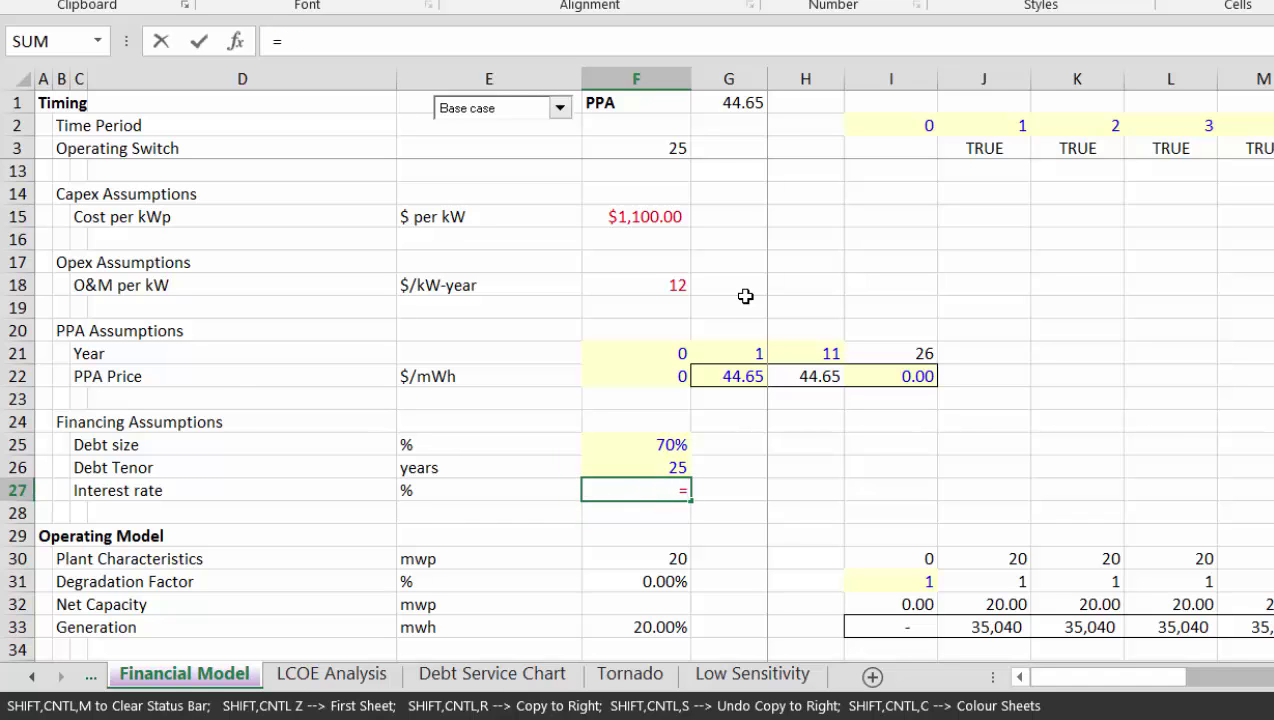
pyautogui.hotkey('ctrl', 'pageup')
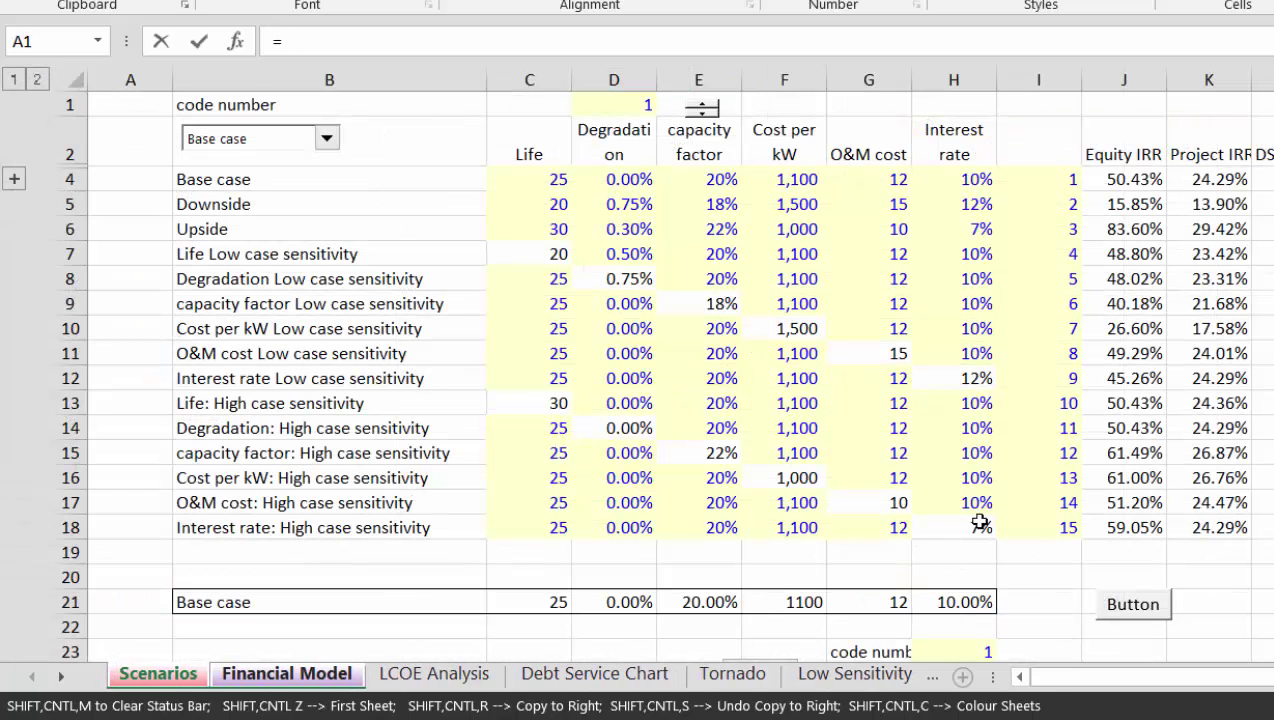
pyautogui.click(945, 596)
pyautogui.press('Return')
# Goal-seek the PPA price to 74.47, then set the target equity IRR to 44%
pyautogui.press('pagedown')
pyautogui.press('pagedown')
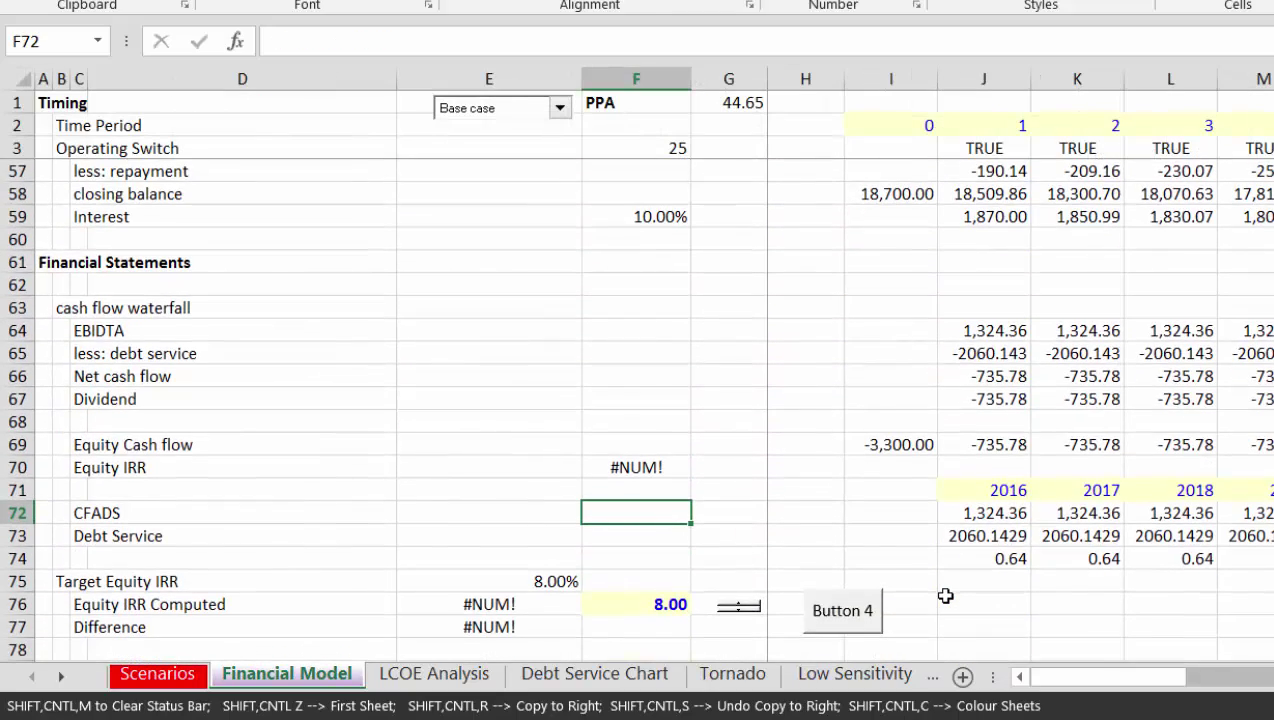
pyautogui.press('Up')
pyautogui.press('Up')
pyautogui.press('Down')
pyautogui.press('Down')
pyautogui.press('Down')
pyautogui.press('Down')
pyautogui.press('Down')
pyautogui.press('Down')
pyautogui.press('Down')
pyautogui.press('Down')
pyautogui.press('Down')
pyautogui.press('Up')
pyautogui.press('Up')
pyautogui.press('Up')
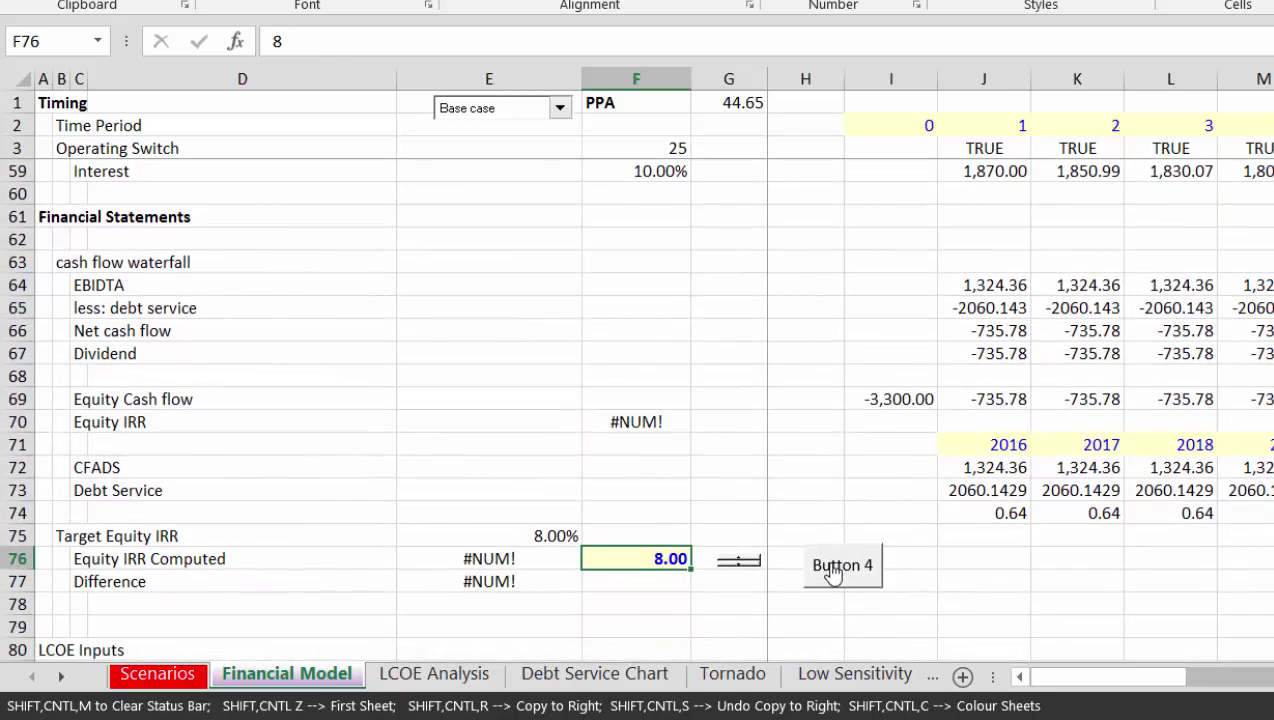
pyautogui.click(833, 570)
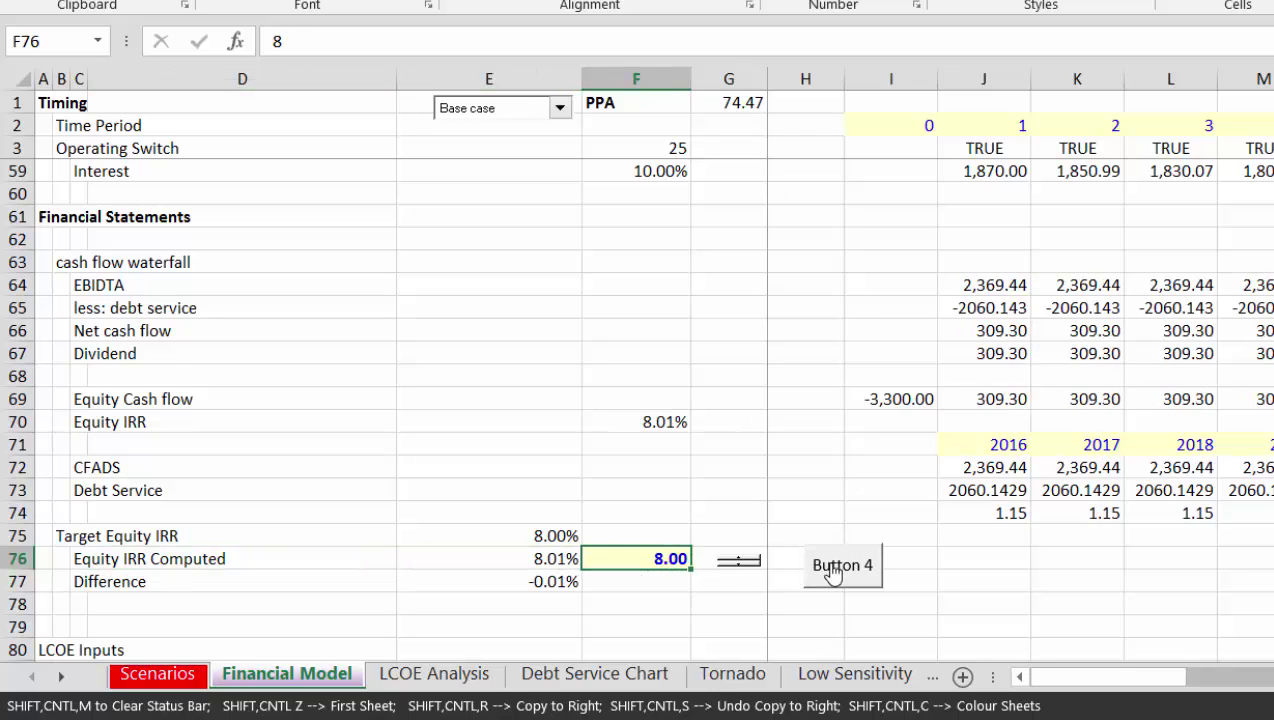
pyautogui.write('44')
pyautogui.press('Return')
# Re-solve the PPA for 44% IRR and compare Solar 1, hydro and NGCC LCOEs
pyautogui.click(833, 570)
pyautogui.hotkey('ctrl', 'pagedown')
pyautogui.press('Left')
pyautogui.press('Left')
pyautogui.press('Left')
pyautogui.press('Left')
pyautogui.press('Down')
pyautogui.press('Left')
pyautogui.press('Right')
pyautogui.press('Right')
pyautogui.press('Right')
pyautogui.press('Right')
pyautogui.press('Right')
pyautogui.press('Right')
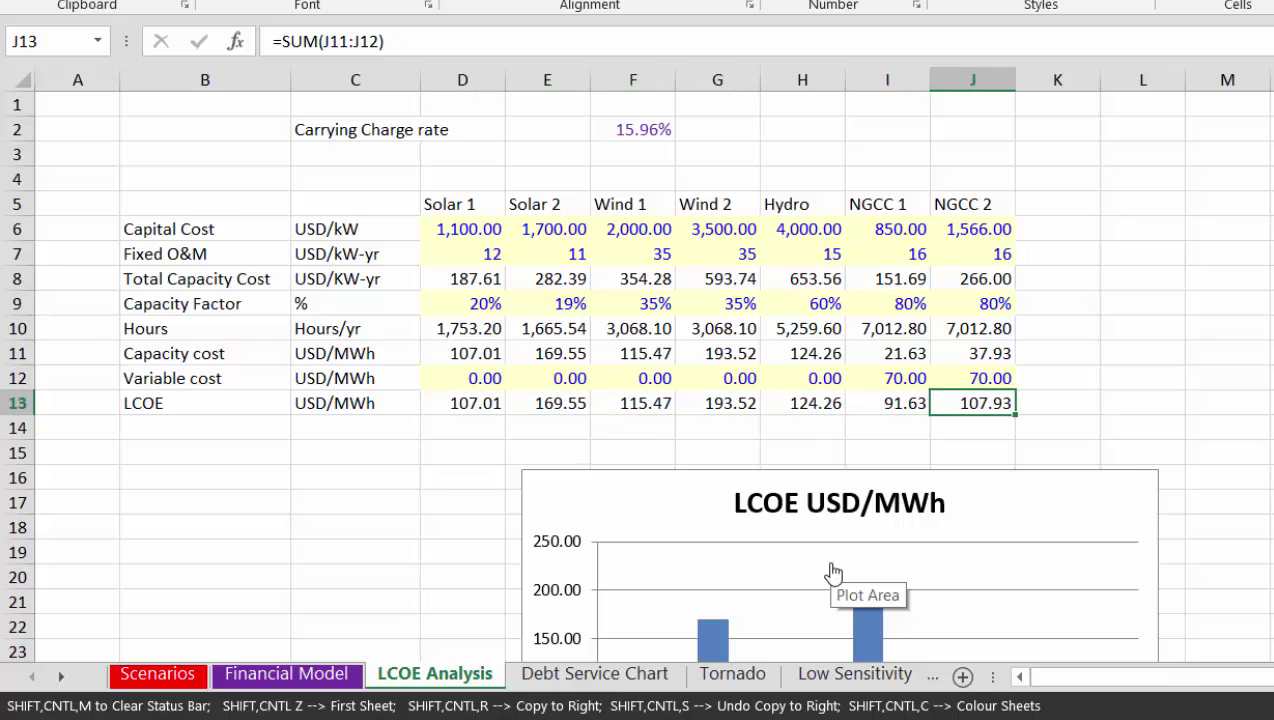
pyautogui.press('Left')
pyautogui.press('Left')
pyautogui.press('Left')
pyautogui.press('Left')
pyautogui.press('Left')
pyautogui.press('Left')
pyautogui.press('Right')
pyautogui.press('Right')
pyautogui.press('Right')
pyautogui.press('Right')
pyautogui.press('Right')
pyautogui.press('Left')
pyautogui.press('Right')
pyautogui.press('Right')
pyautogui.press('Left')
pyautogui.press('Left')
pyautogui.press('Left')
pyautogui.press('Left')
pyautogui.press('Left')
pyautogui.press('Left')
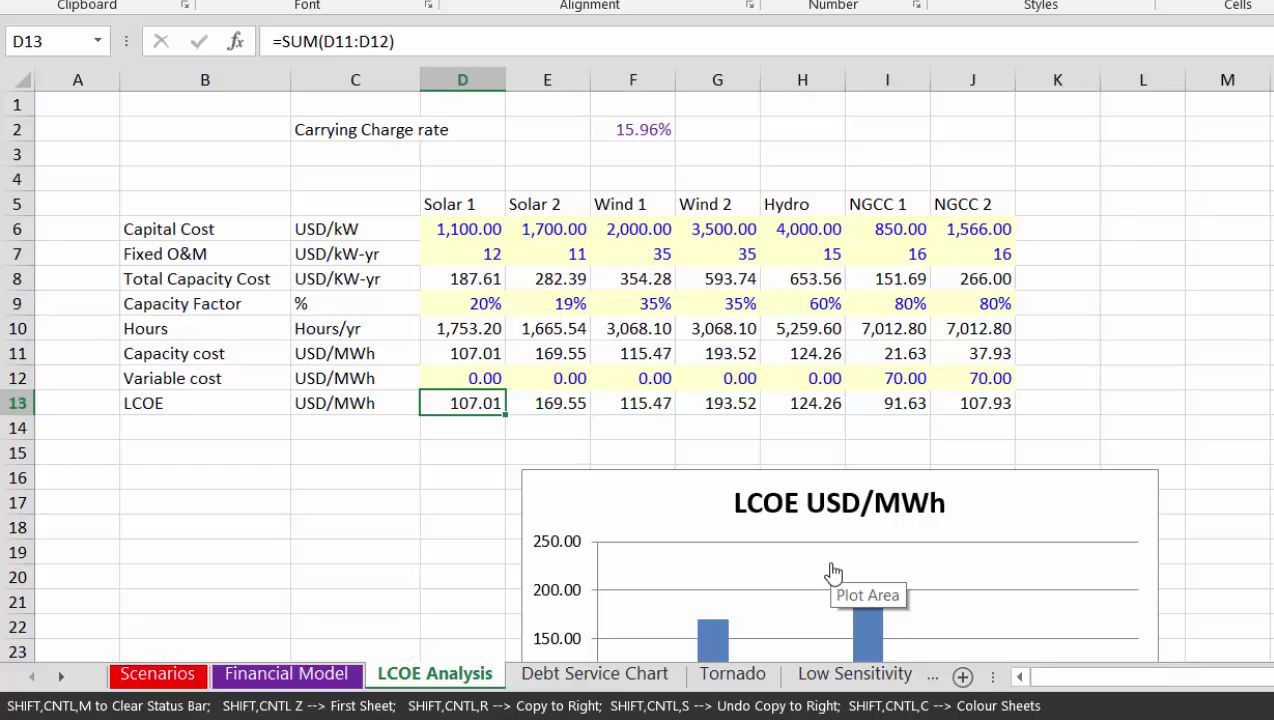
# Back on the Financial Model, re-run the PPA goal seek, giving a PPA of 132.89
pyautogui.hotkey('ctrl', 'pageup')
pyautogui.hotkey('ctrl', 'pageup')
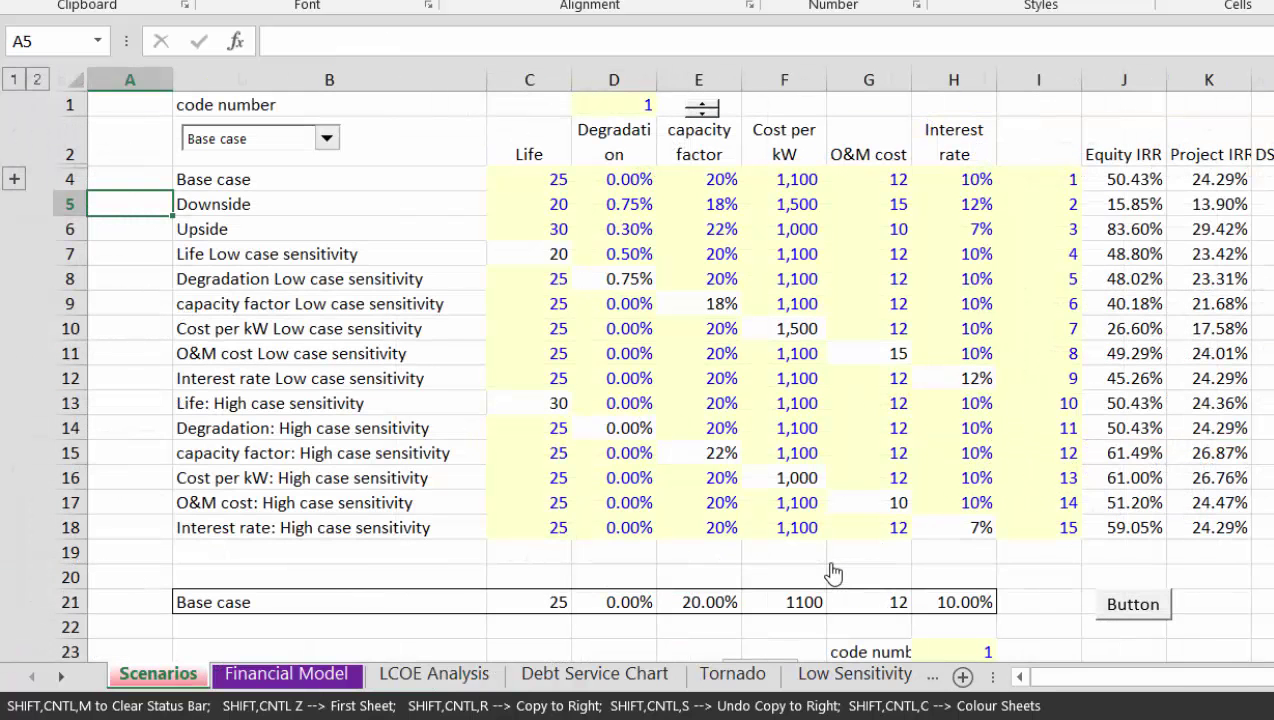
pyautogui.hotkey('ctrl', 'pagedown')
pyautogui.press('pageup')
pyautogui.press('pageup')
pyautogui.scroll(2, 833, 572)
pyautogui.press('Up')
pyautogui.press('Up')
pyautogui.press('Up')
pyautogui.press('Up')
pyautogui.press('Up')
pyautogui.press('Up')
pyautogui.press('Up')
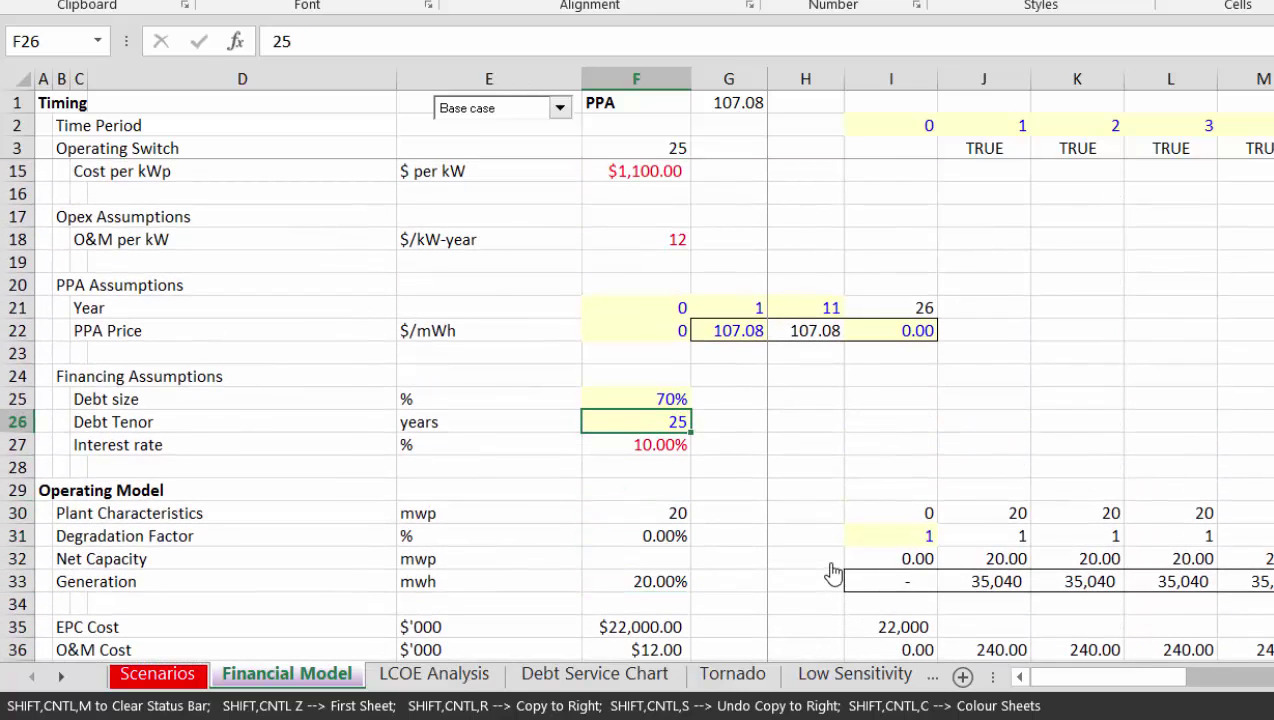
pyautogui.press('Down')
pyautogui.press('pagedown')
pyautogui.press('pagedown')
pyautogui.press('pagedown')
pyautogui.press('pageup')
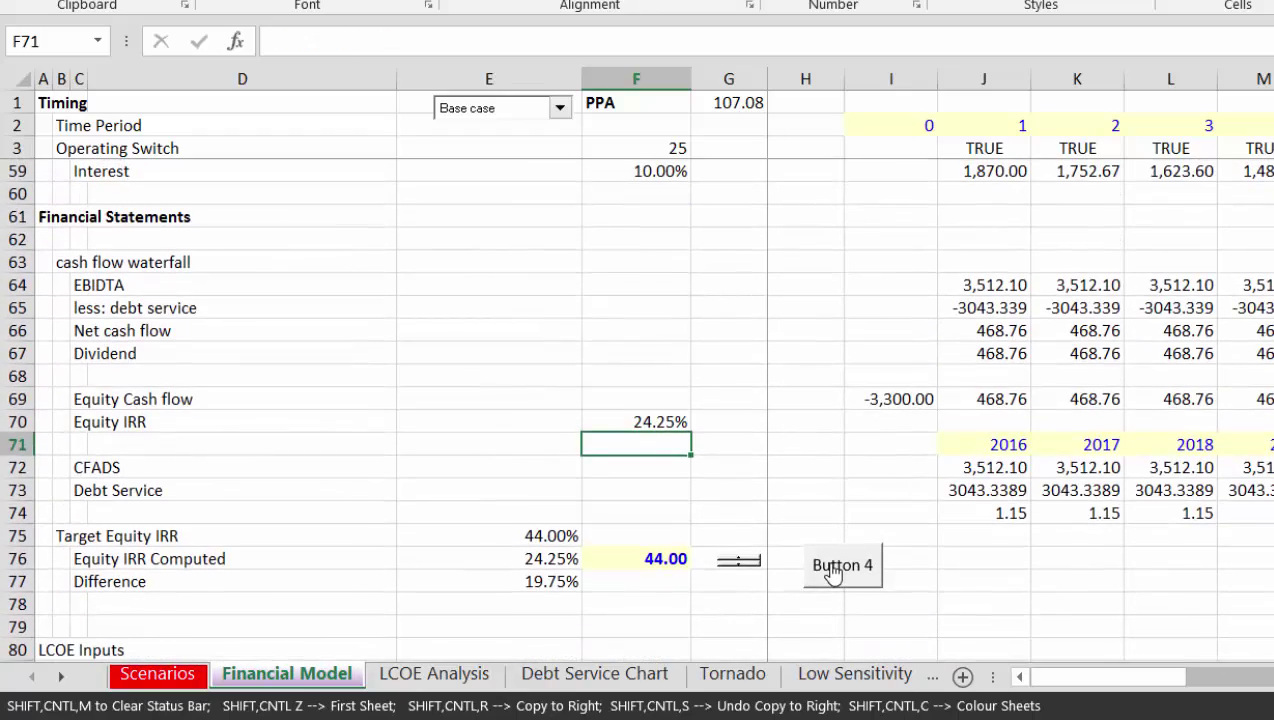
pyautogui.click(840, 566)
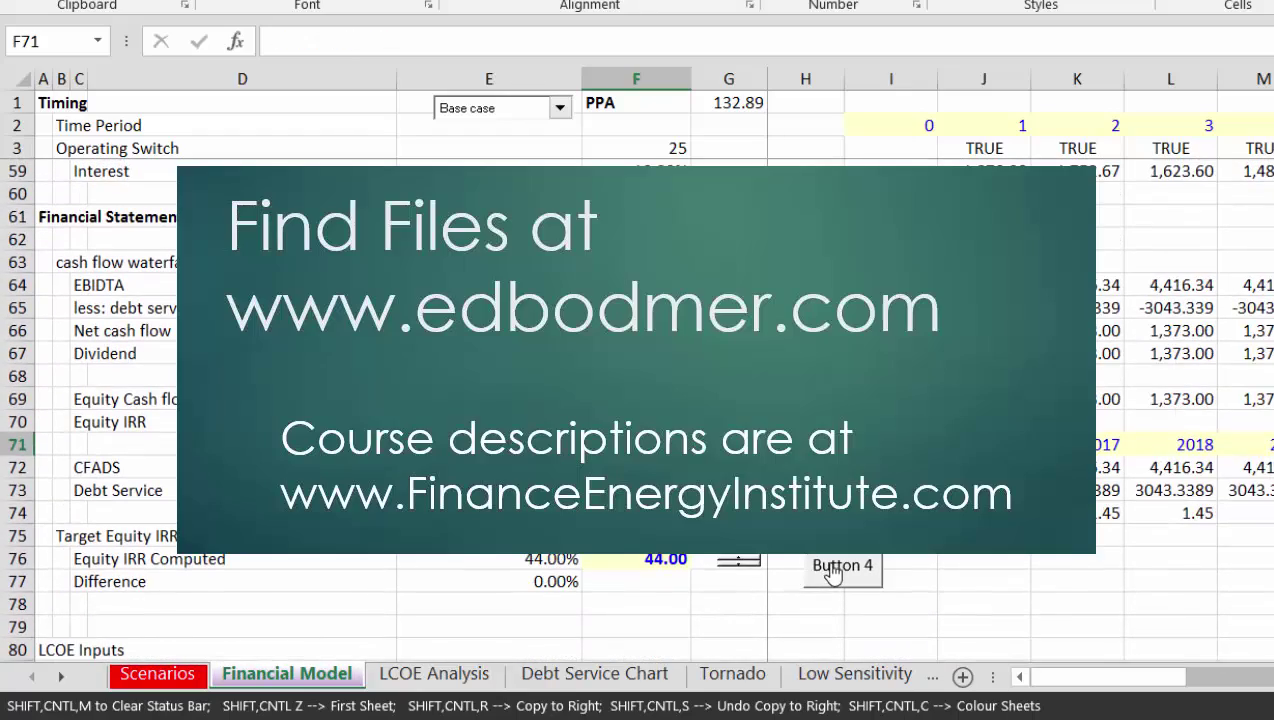
# Go to the wikispaces Home page and scroll to topics like Monte Carlo Simulation
pyautogui.press('pageup')
pyautogui.press('pageup')
pyautogui.press('pageup')
pyautogui.press('Left')
pyautogui.press('Left')
pyautogui.press('Left')
pyautogui.press('Left')
pyautogui.press('Left')
pyautogui.press('Up')
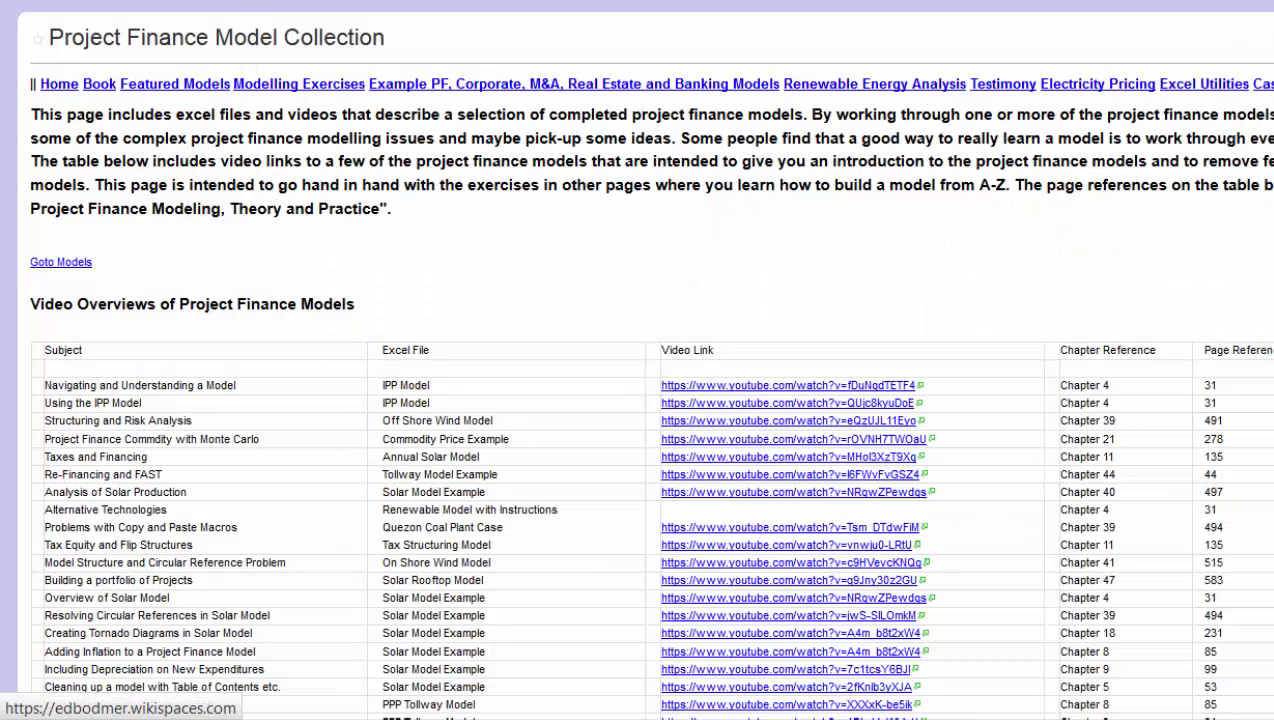
pyautogui.click(59, 84)
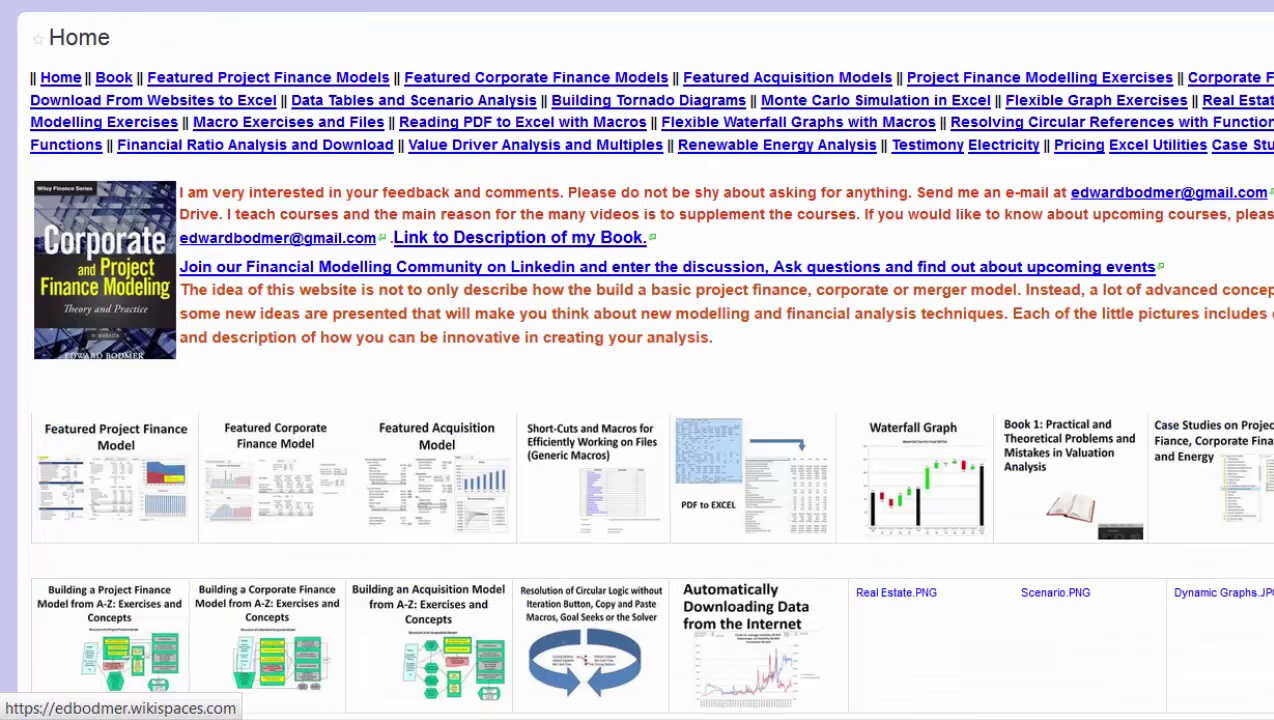
pyautogui.scroll(-1, 296, 440)
pyautogui.scroll(-5, 296, 440)
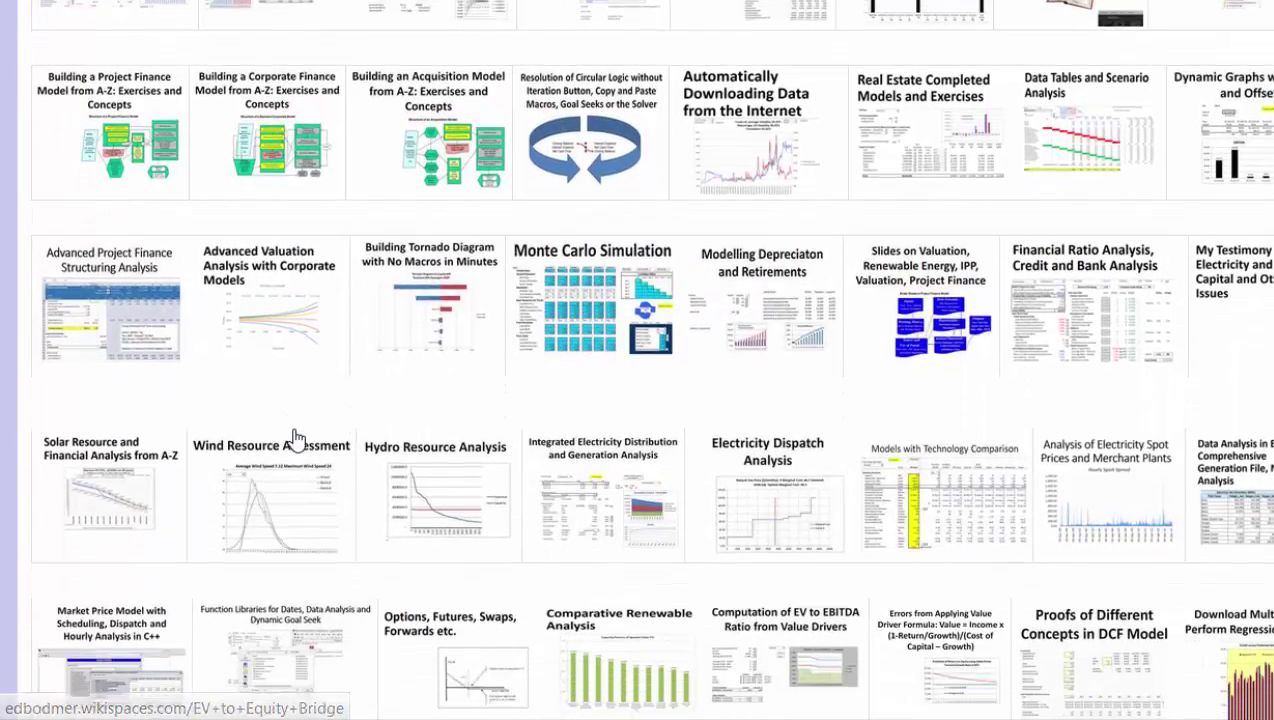